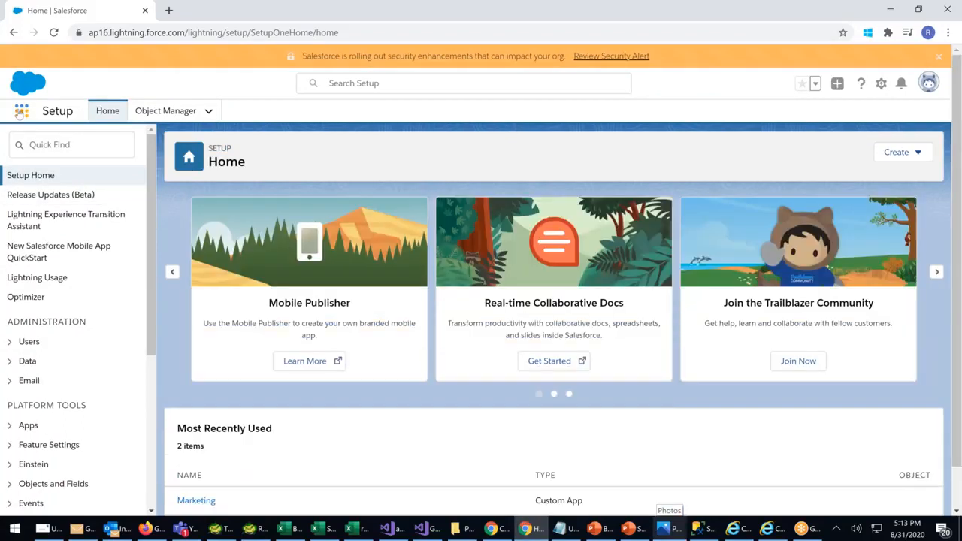
# Switch to the Sales app and open the account-less Actor contact from Recently Viewed contacts
pyautogui.click(20, 111)
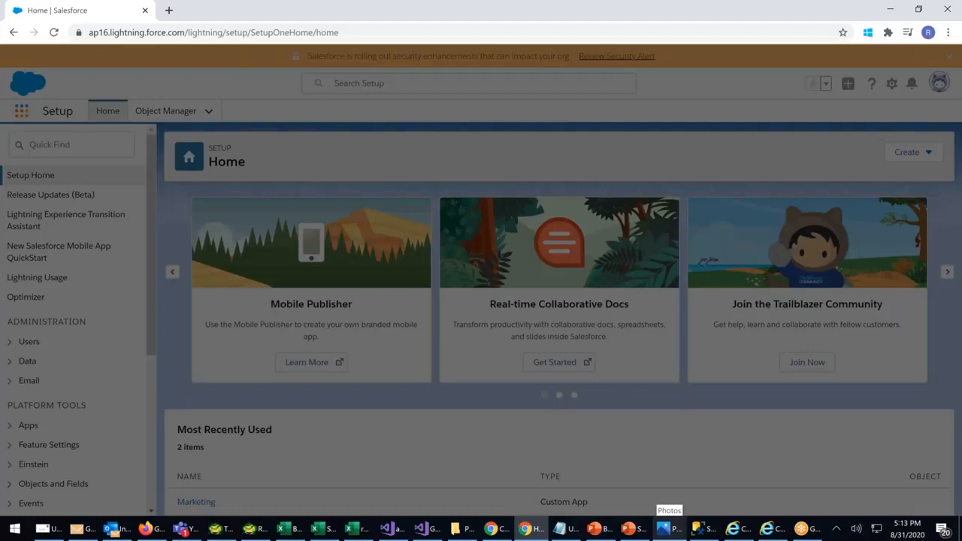
pyautogui.scroll(-1, 447, 373)
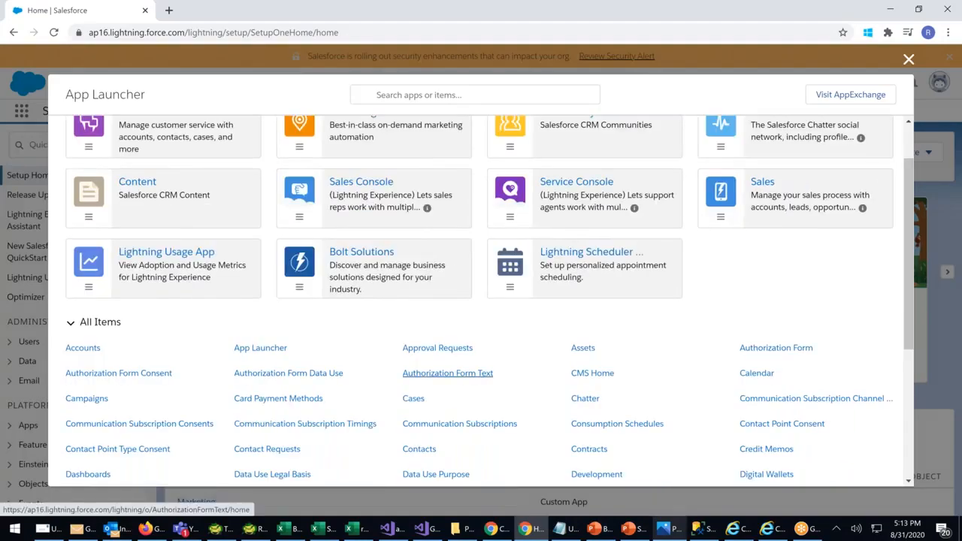
pyautogui.scroll(1, 448, 373)
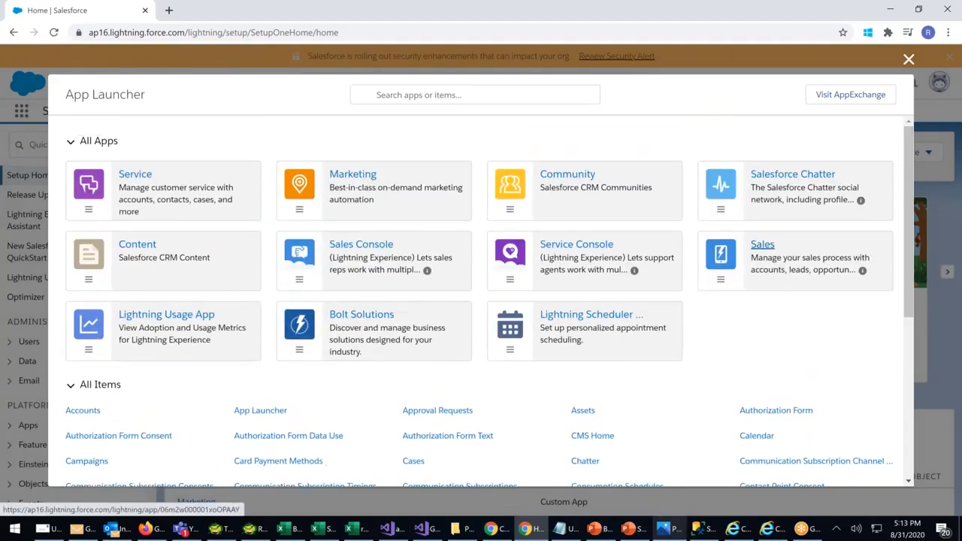
pyautogui.click(762, 243)
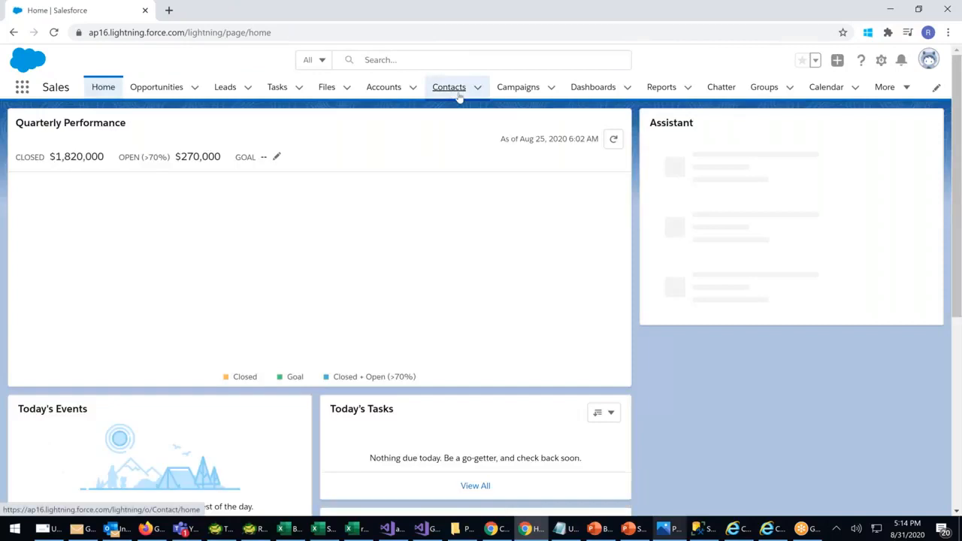
pyautogui.click(459, 95)
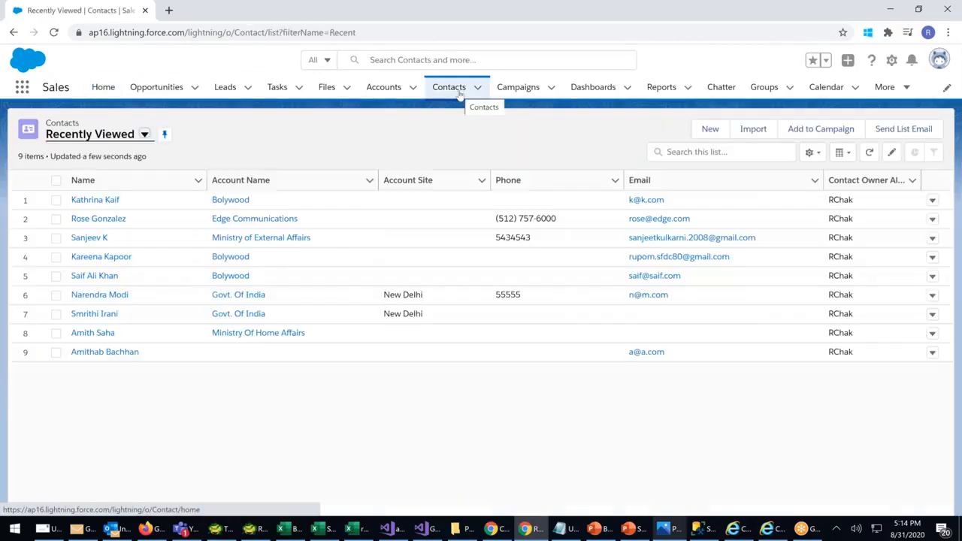
pyautogui.click(113, 353)
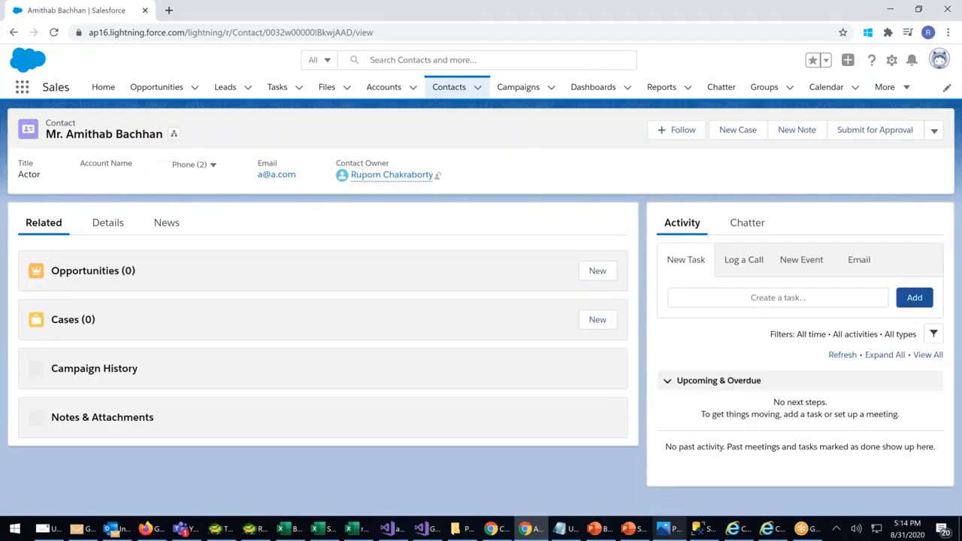
# On the contact's Details, set Account Name to ICICI Bank and save
pyautogui.click(107, 222)
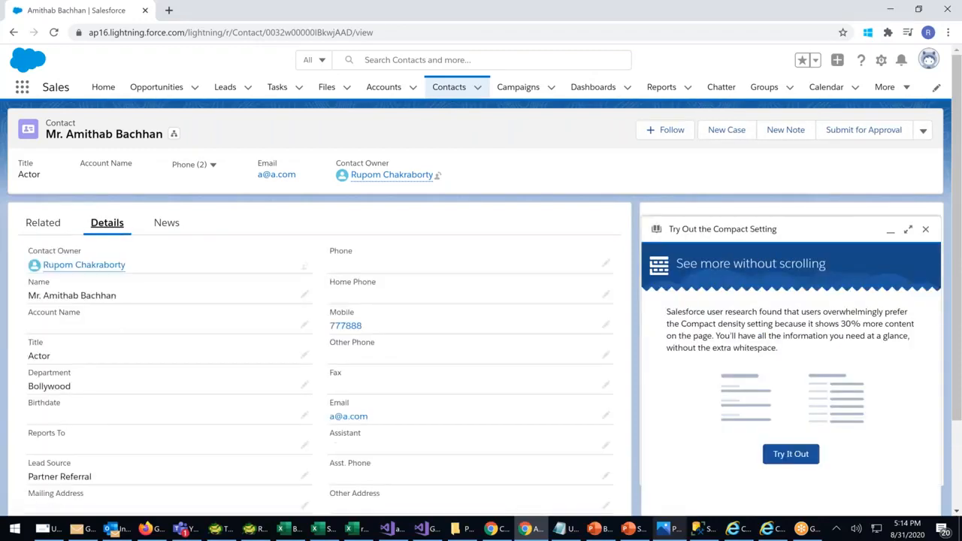
pyautogui.click(926, 229)
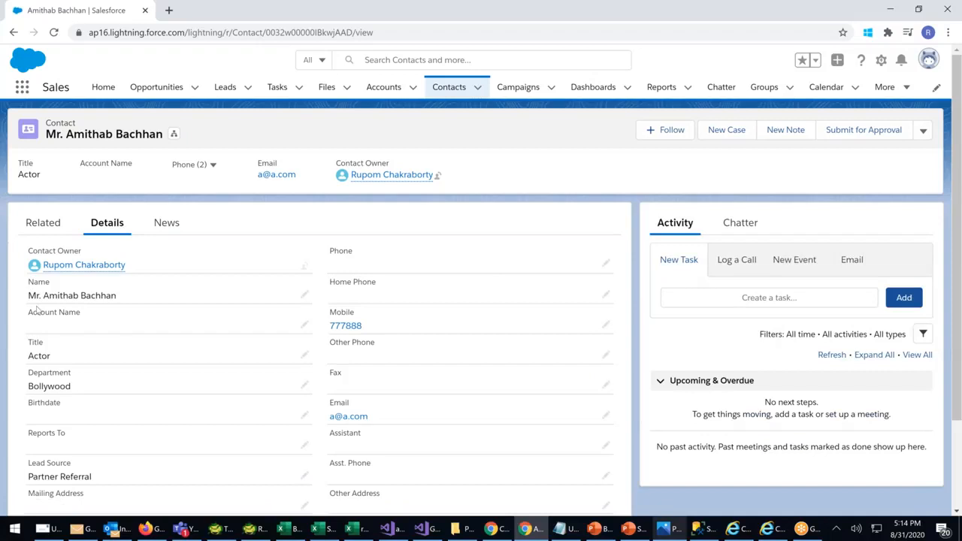
pyautogui.click(303, 325)
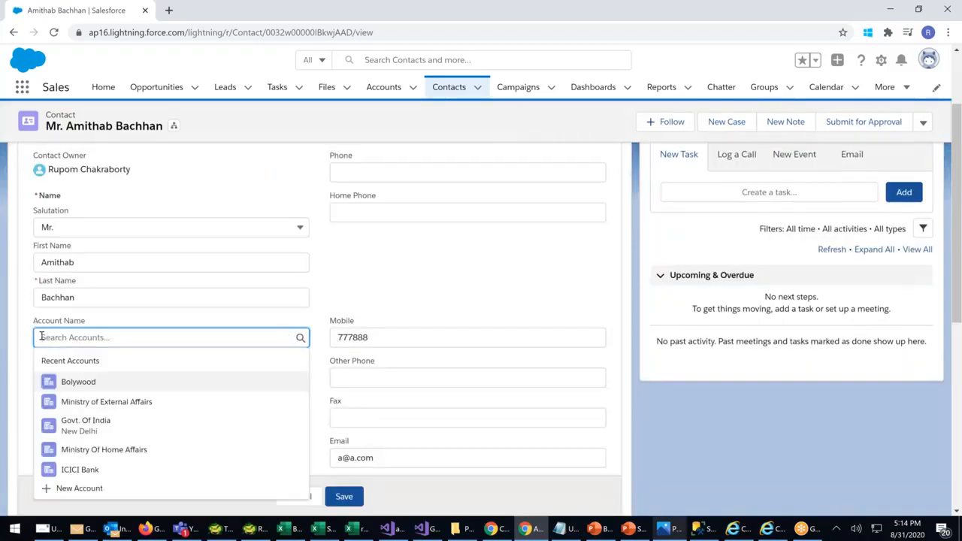
pyautogui.click(106, 402)
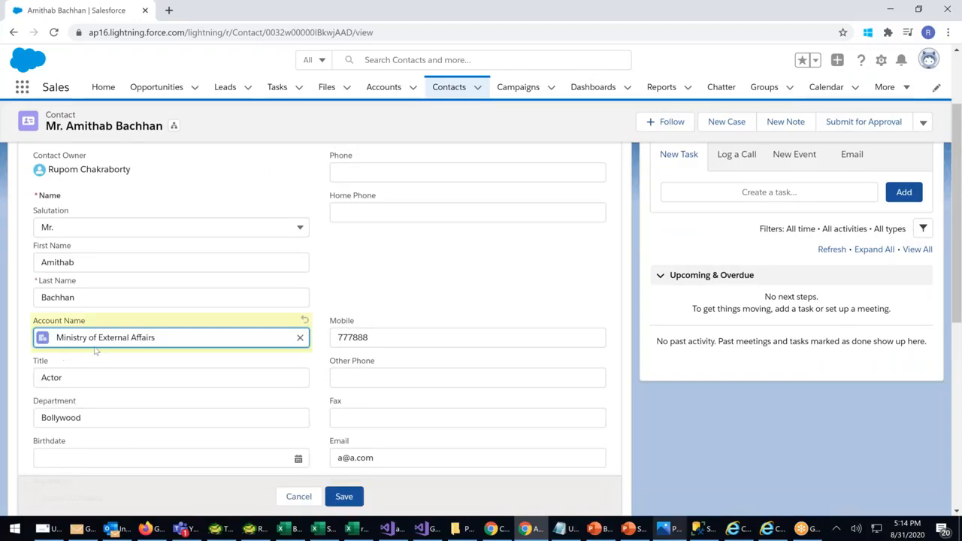
pyautogui.click(300, 337)
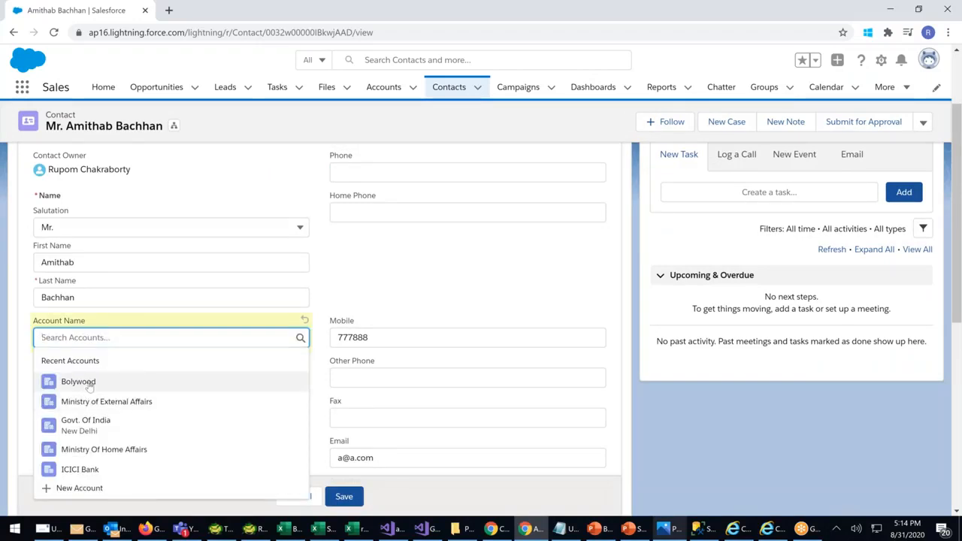
pyautogui.click(80, 469)
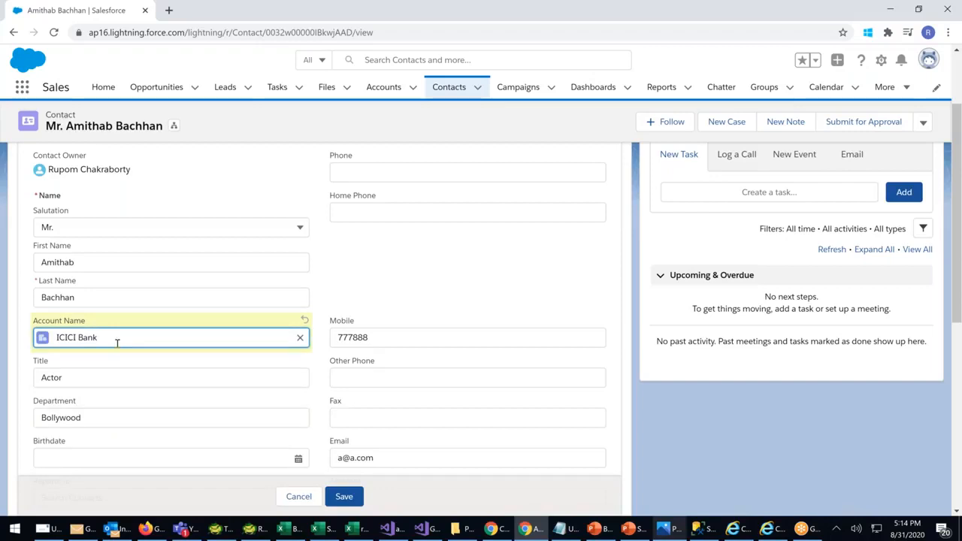
pyautogui.click(345, 497)
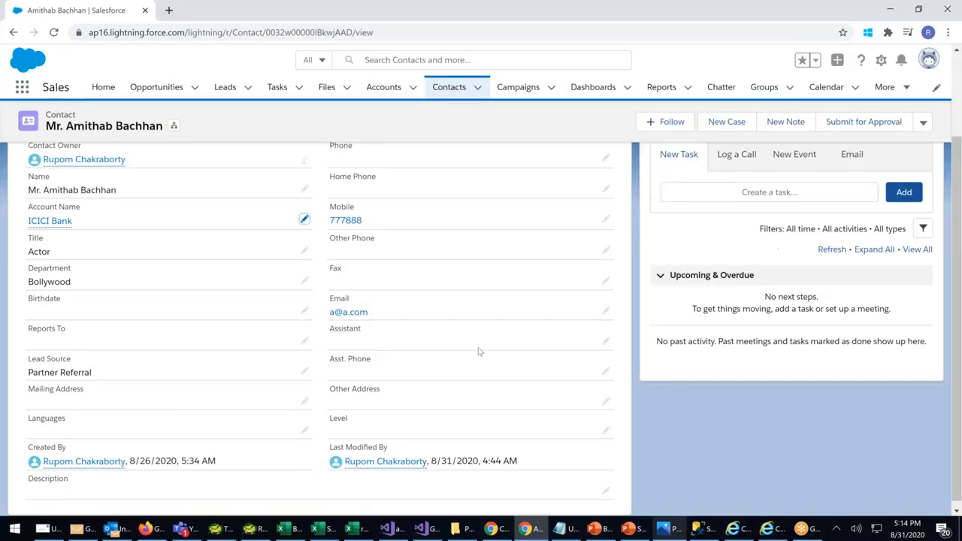
pyautogui.click(881, 63)
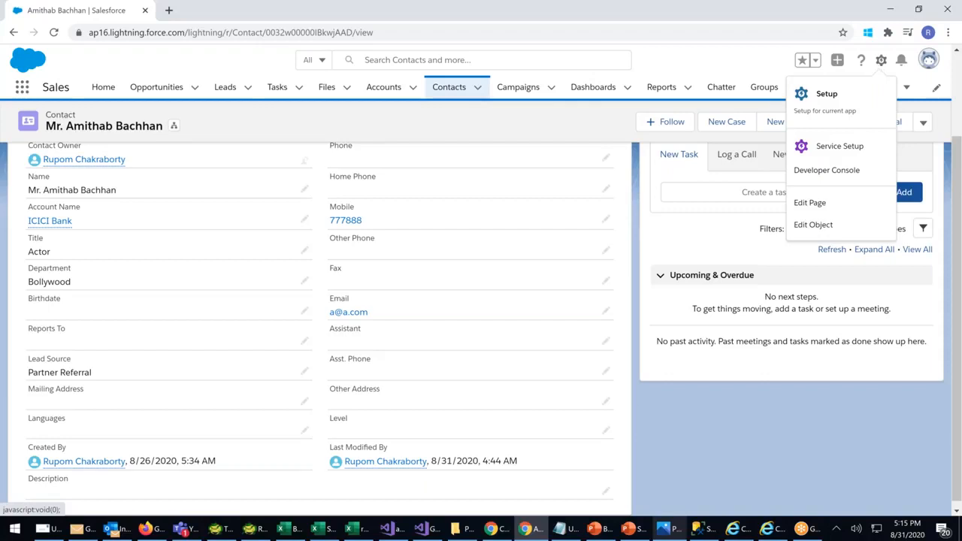
# Open Setup in a new tab and expand Feature Settings > Sales in the sidebar
pyautogui.click(825, 98)
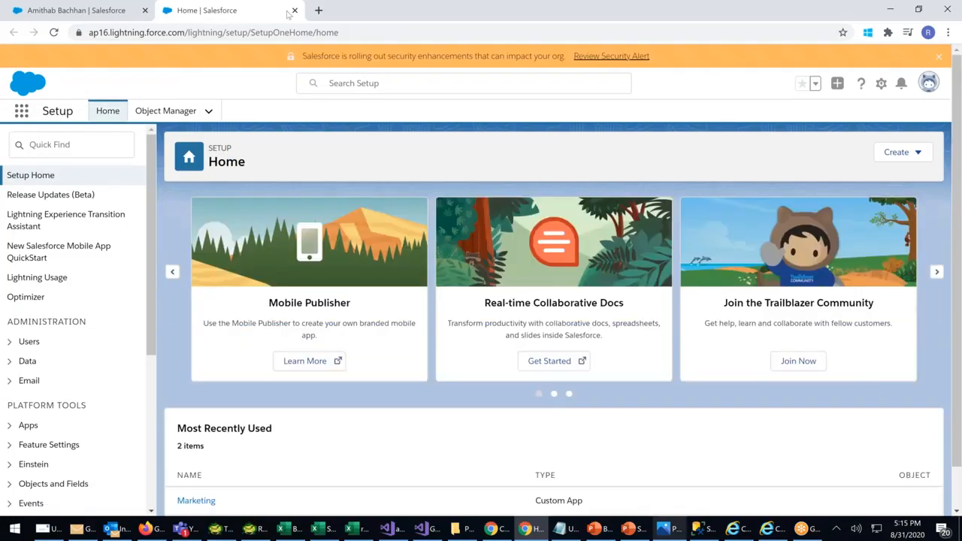
pyautogui.scroll(-2, 82, 363)
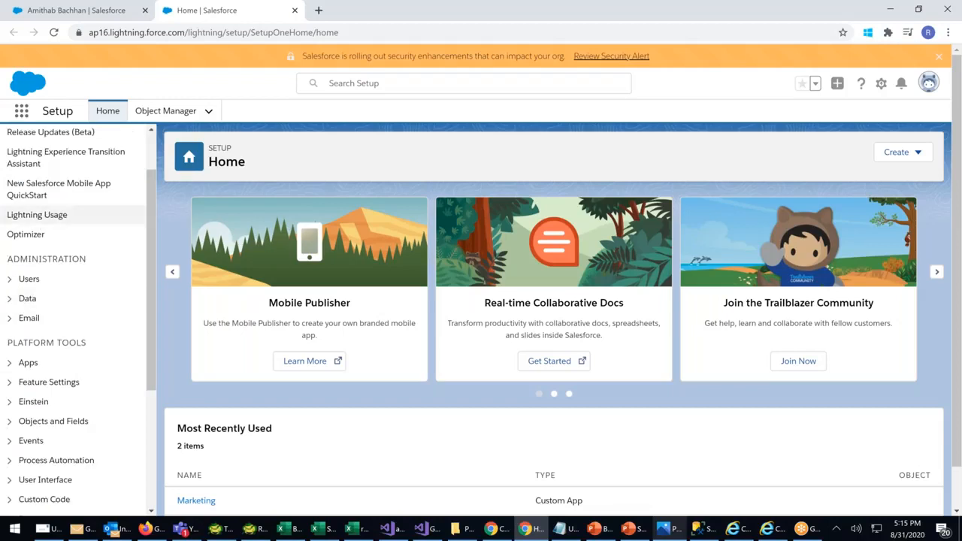
pyautogui.moveTo(153, 248); pyautogui.dragTo(154, 293)
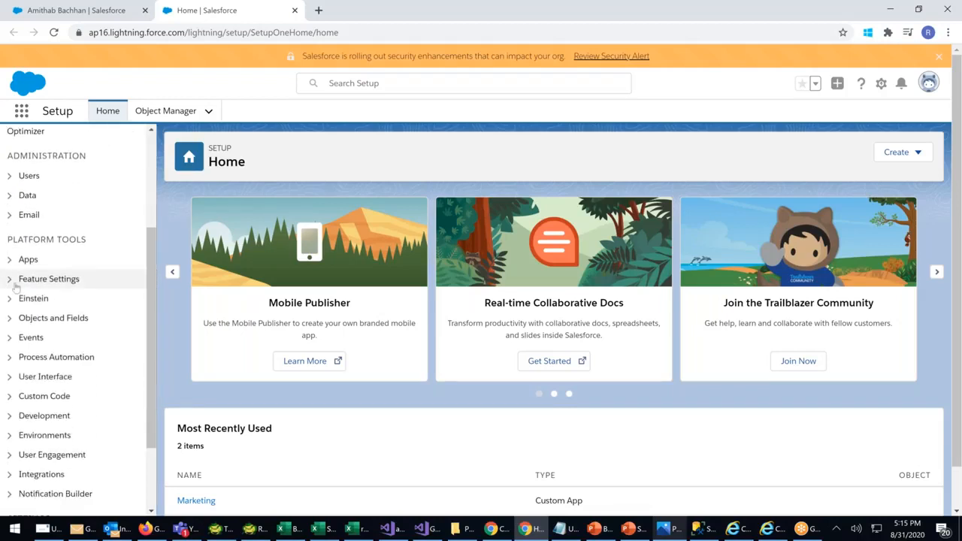
pyautogui.click(9, 280)
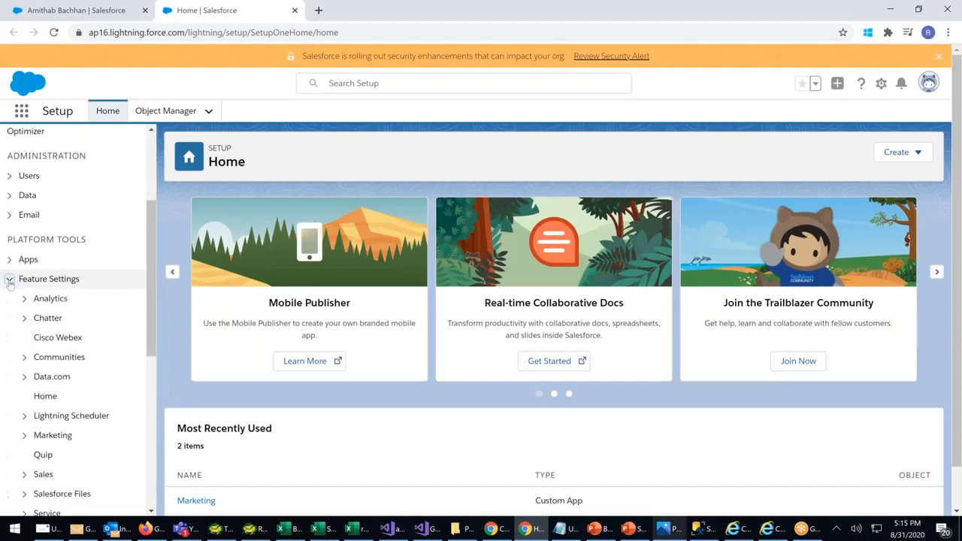
pyautogui.scroll(-1, 32, 289)
pyautogui.scroll(-1, 32, 291)
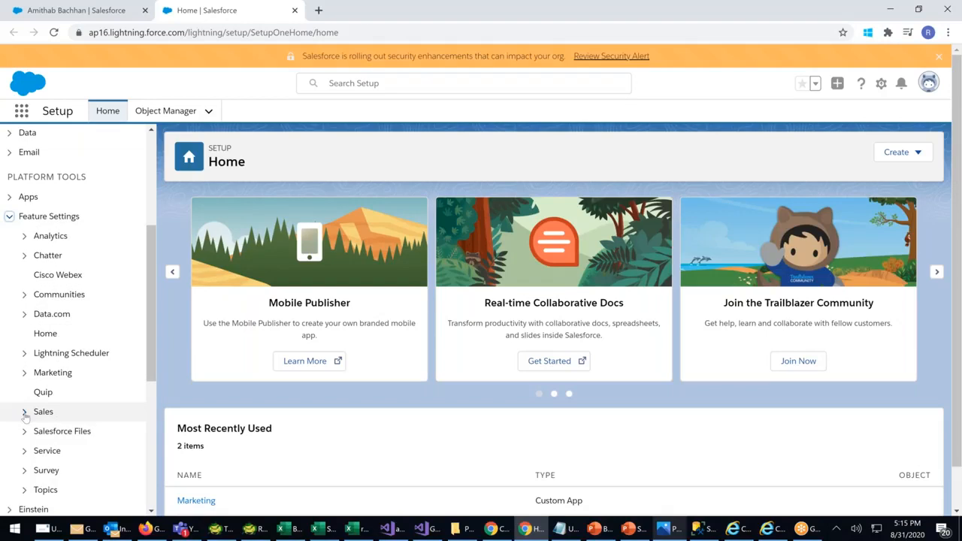
pyautogui.click(25, 413)
pyautogui.scroll(-1, 101, 384)
pyautogui.scroll(-3, 100, 384)
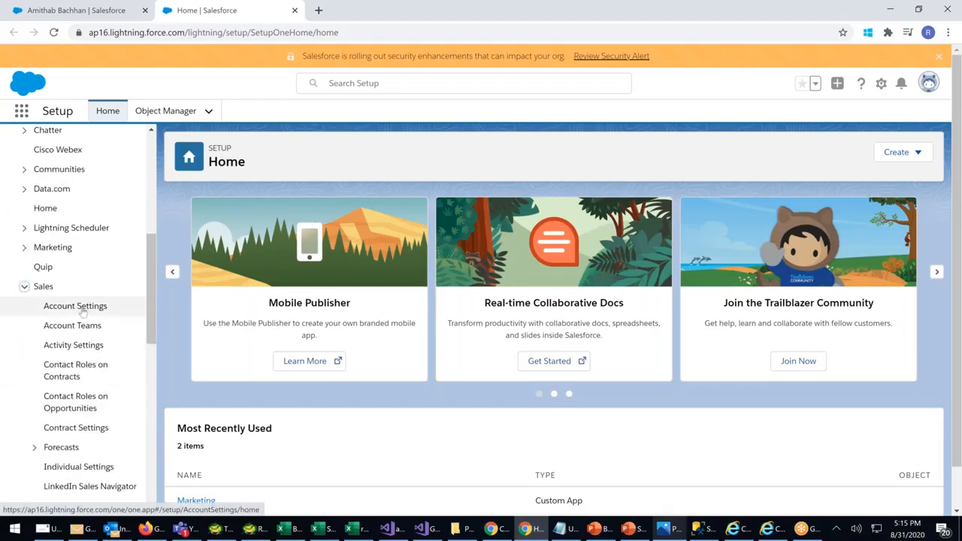
# Edit Account Settings and tick 'Allow users to relate a contact to multiple accounts'
pyautogui.click(83, 308)
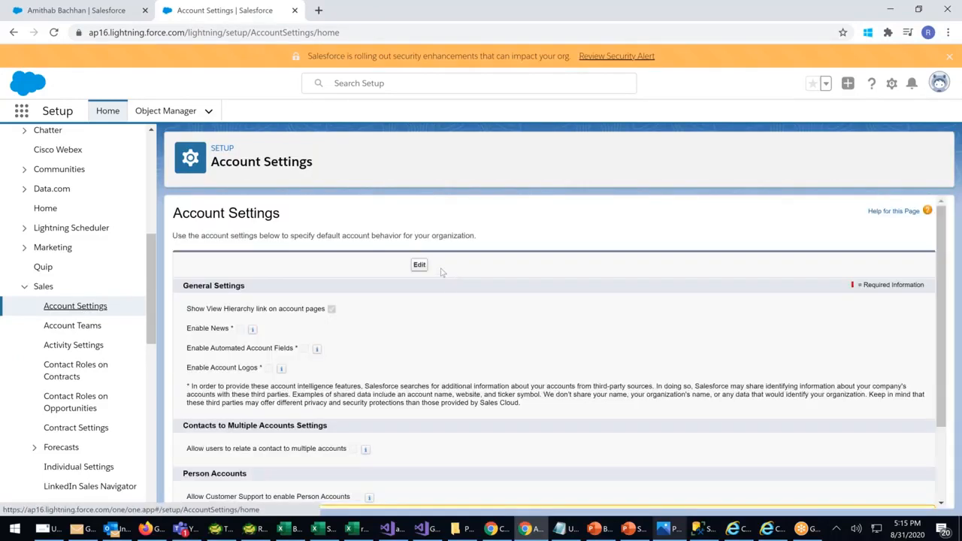
pyautogui.click(419, 265)
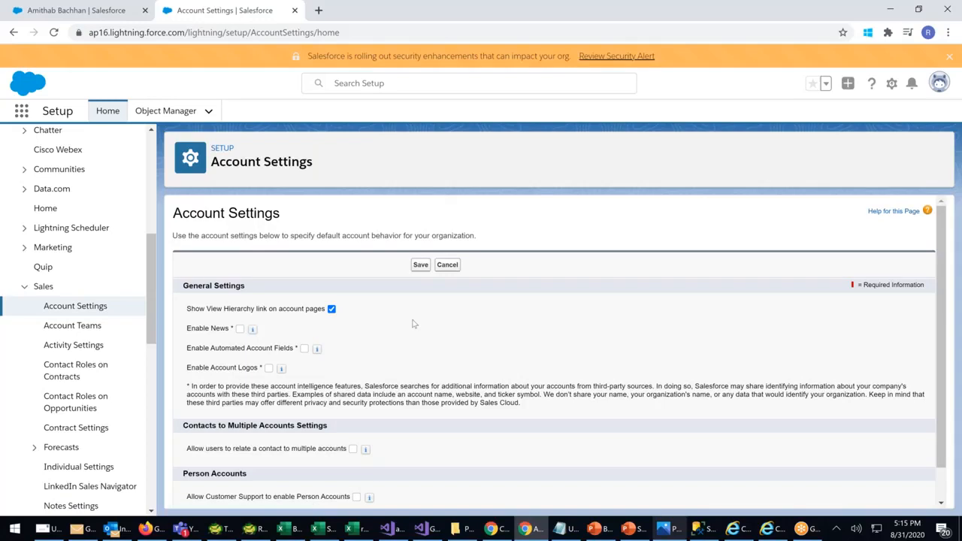
pyautogui.scroll(-1, 413, 324)
pyautogui.moveTo(186, 389); pyautogui.dragTo(348, 391)
pyautogui.click(172, 392)
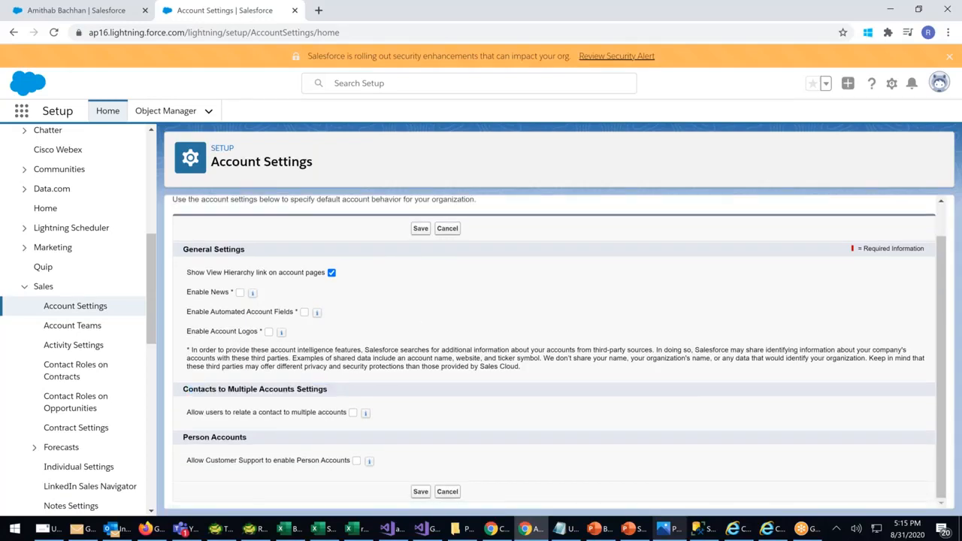
pyautogui.moveTo(190, 414); pyautogui.dragTo(344, 415)
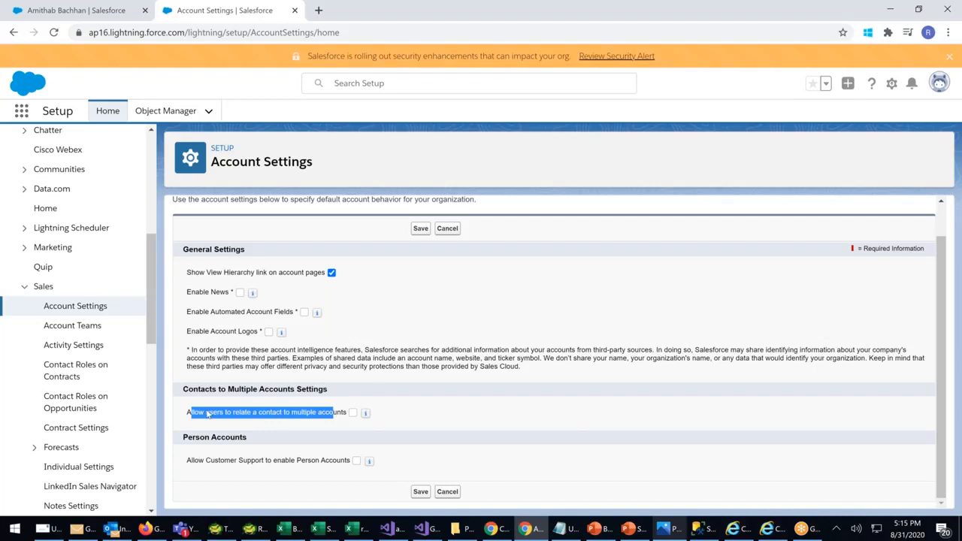
pyautogui.click(352, 412)
pyautogui.moveTo(191, 413); pyautogui.dragTo(293, 420)
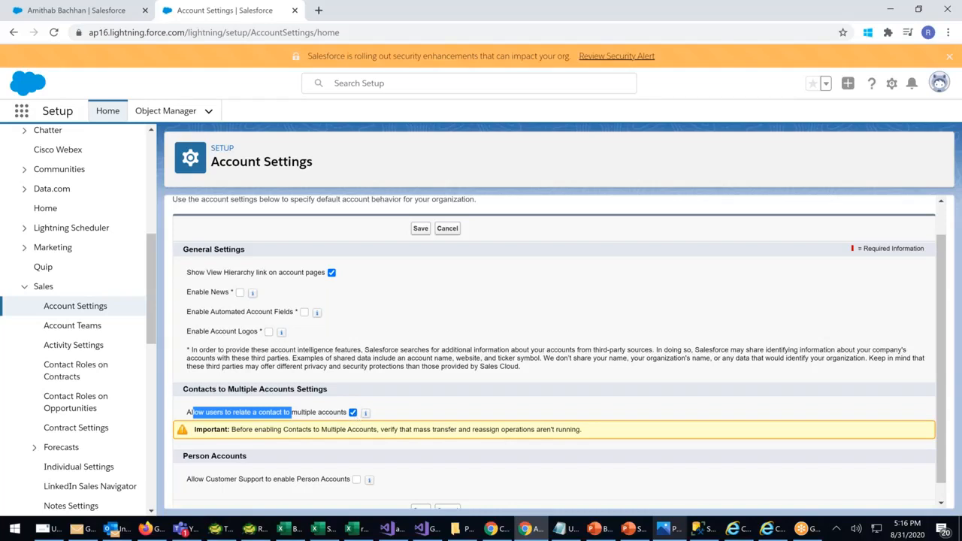
pyautogui.click(357, 418)
pyautogui.click(354, 413)
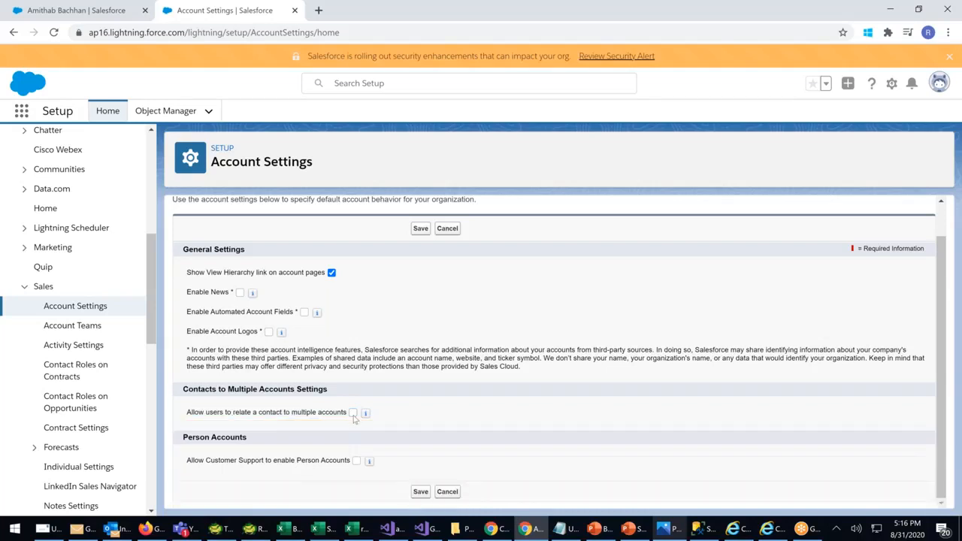
pyautogui.click(354, 413)
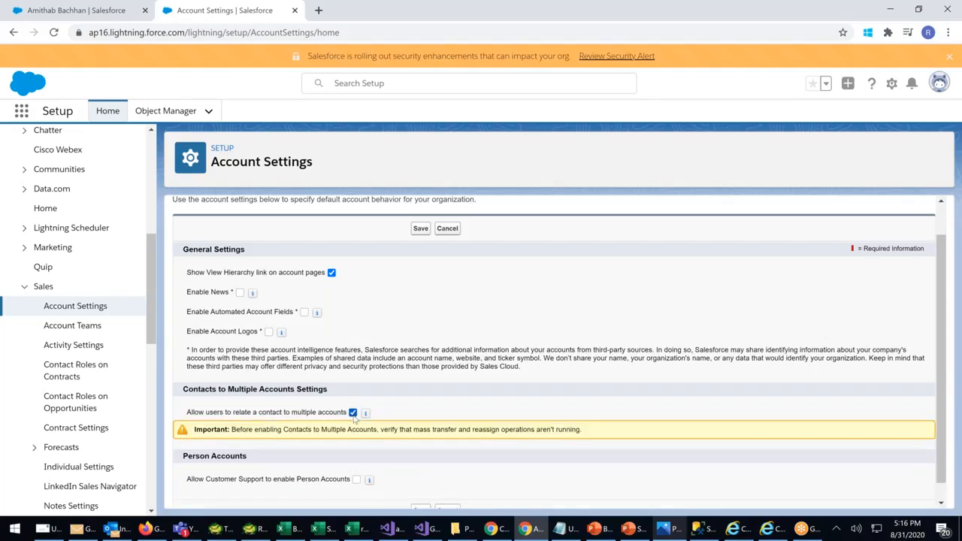
# Tick Enable News, Account Logos and Enable Automated Account Fields in the account settings
pyautogui.click(239, 292)
pyautogui.click(269, 331)
pyautogui.moveTo(317, 314)
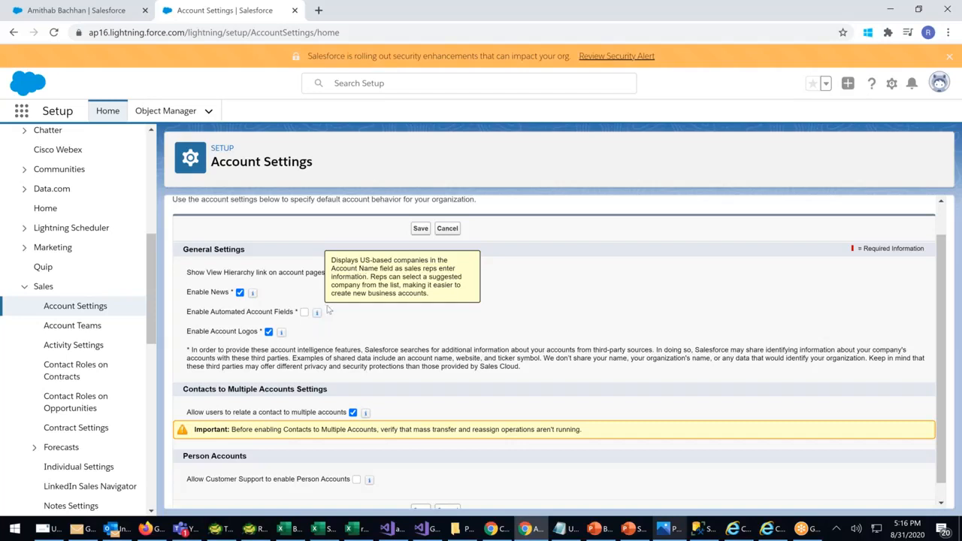
pyautogui.click(305, 312)
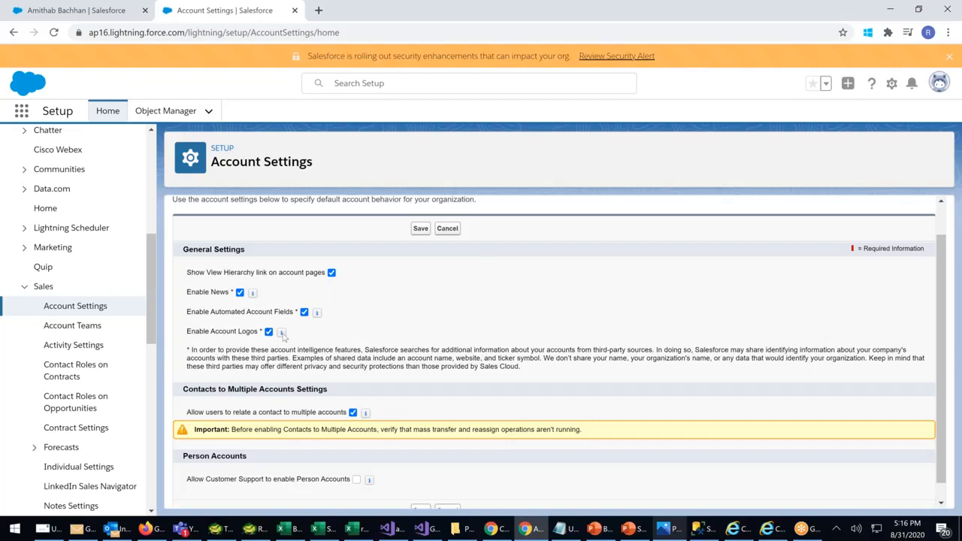
pyautogui.moveTo(283, 336)
# Review the View Hierarchy and Enable News setting descriptions, then bring up the Setup gear menu
pyautogui.moveTo(224, 275); pyautogui.dragTo(331, 273)
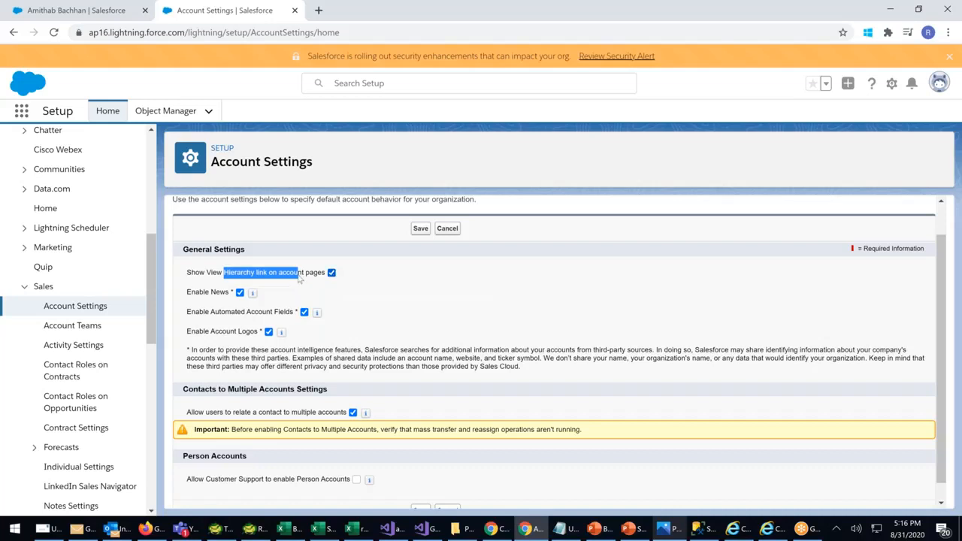
pyautogui.moveTo(194, 298); pyautogui.dragTo(225, 300)
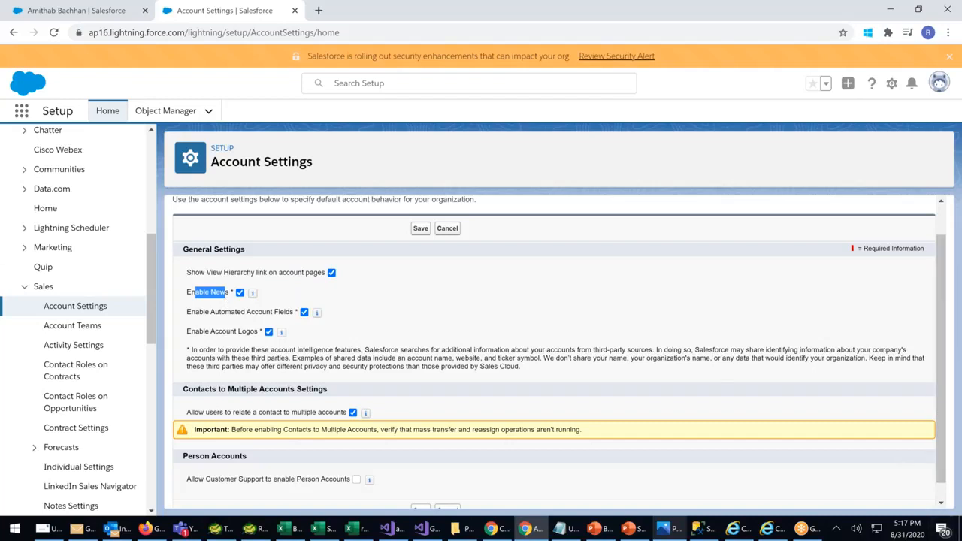
pyautogui.click(669, 530)
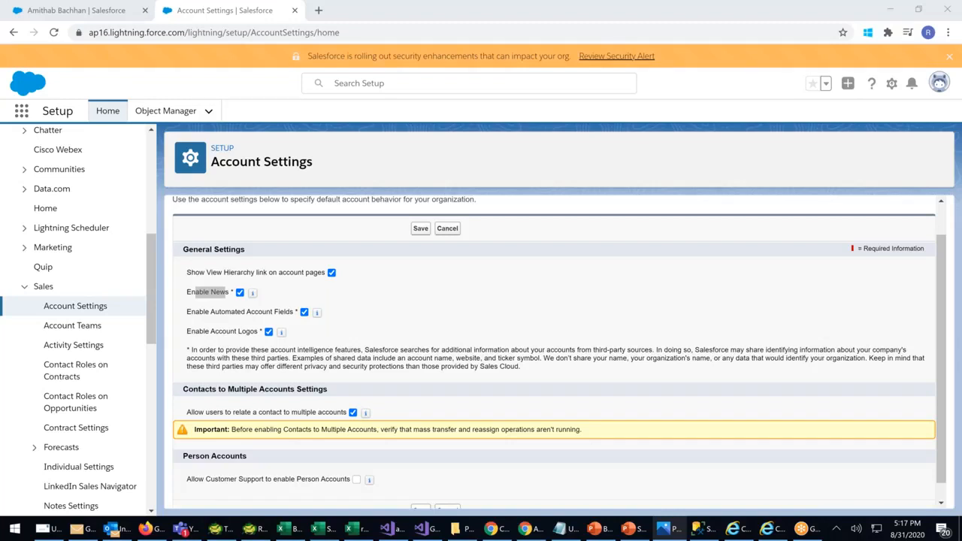
pyautogui.moveTo(205, 275); pyautogui.dragTo(308, 273)
pyautogui.click(419, 332)
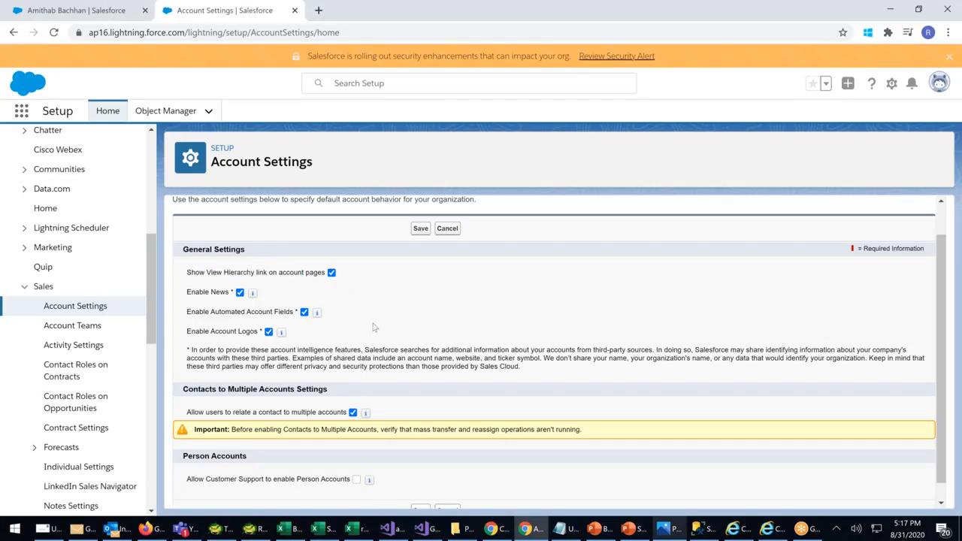
pyautogui.scroll(1, 373, 328)
pyautogui.click(891, 83)
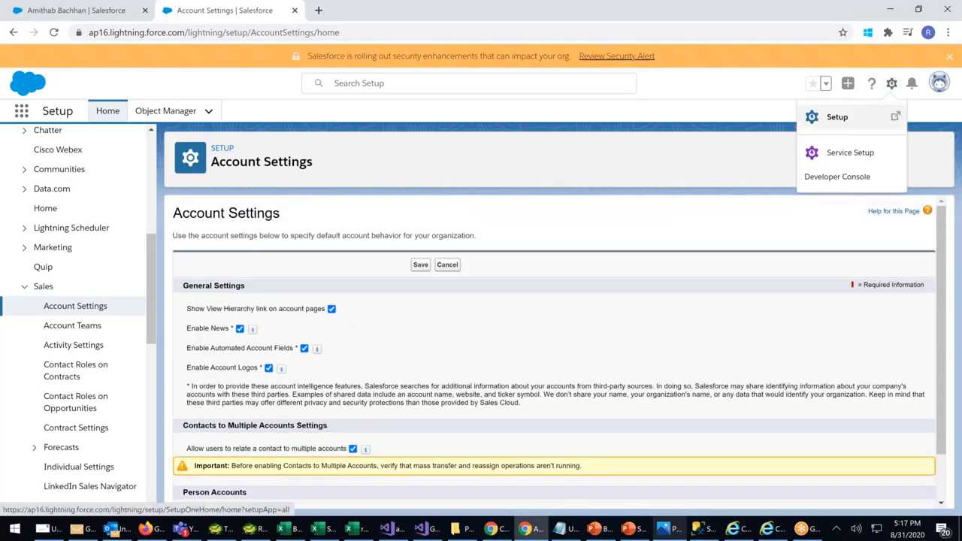
# Open Setup in a new tab and go to Feature Settings > Sales > Account Settings
pyautogui.click(837, 117)
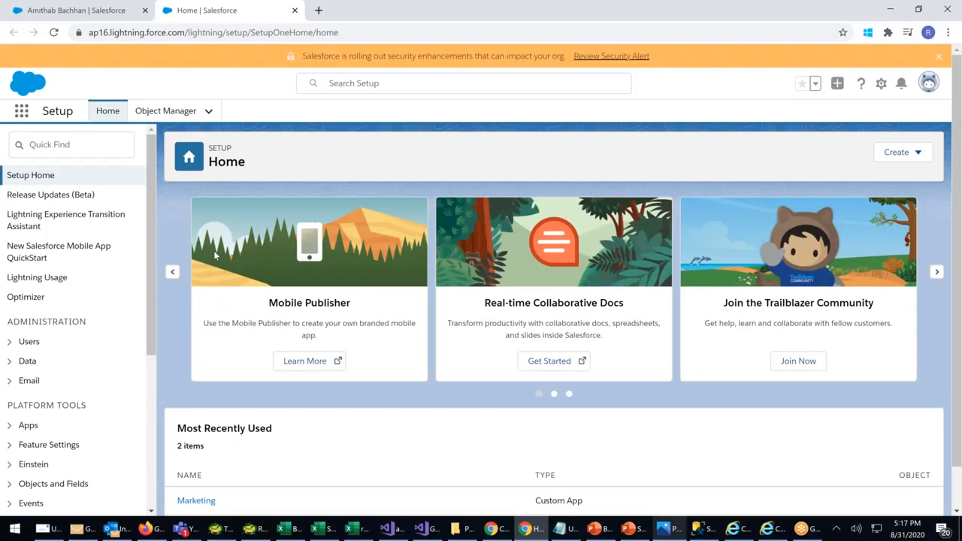
pyautogui.scroll(-2, 58, 372)
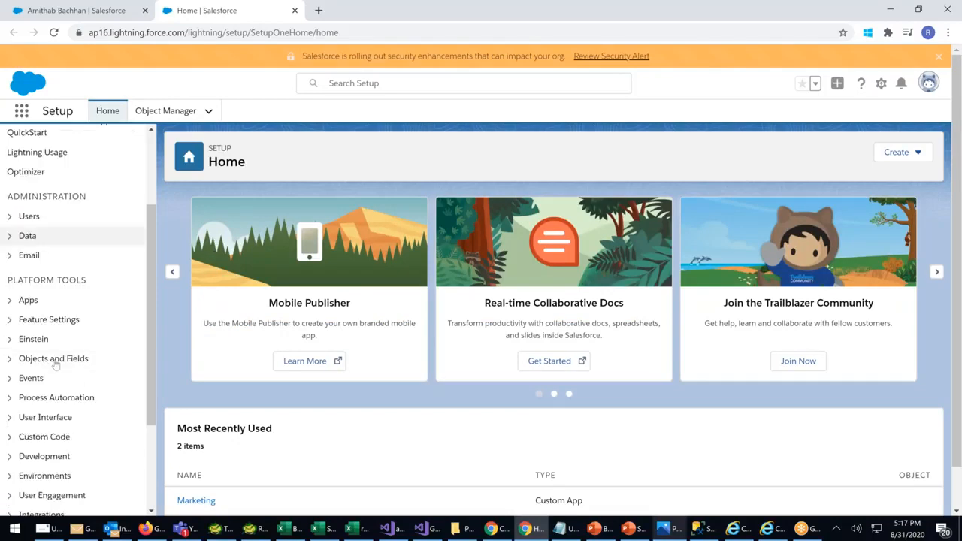
pyautogui.click(10, 320)
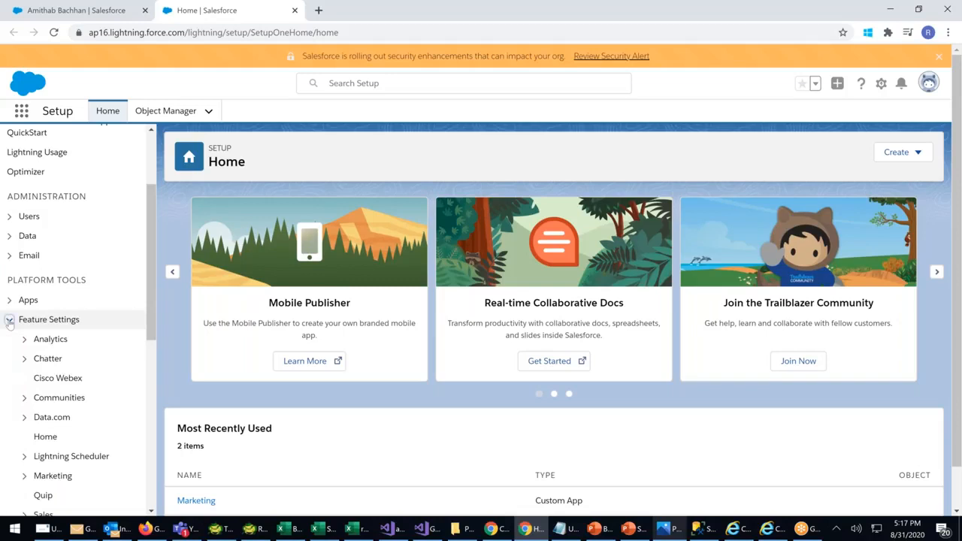
pyautogui.scroll(-1, 9, 323)
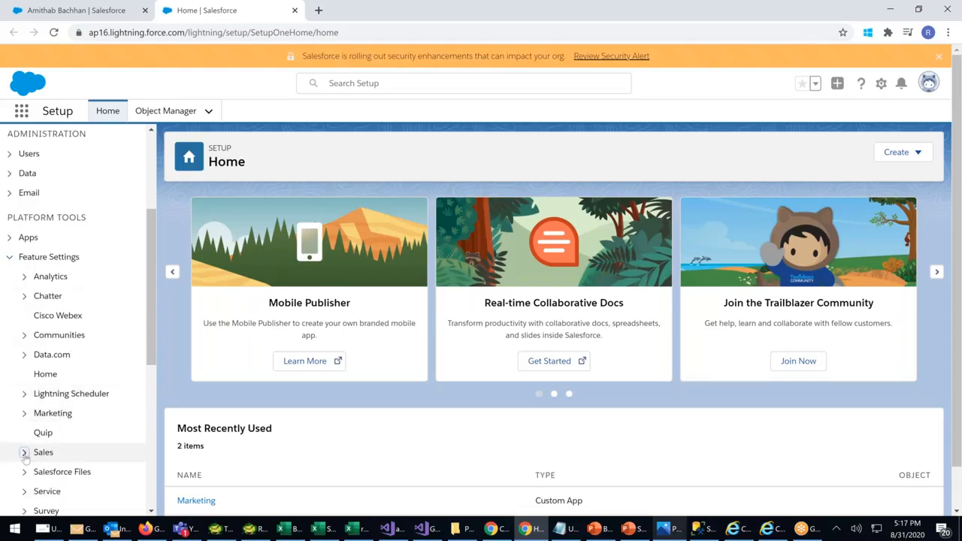
pyautogui.click(24, 453)
pyautogui.scroll(-2, 75, 342)
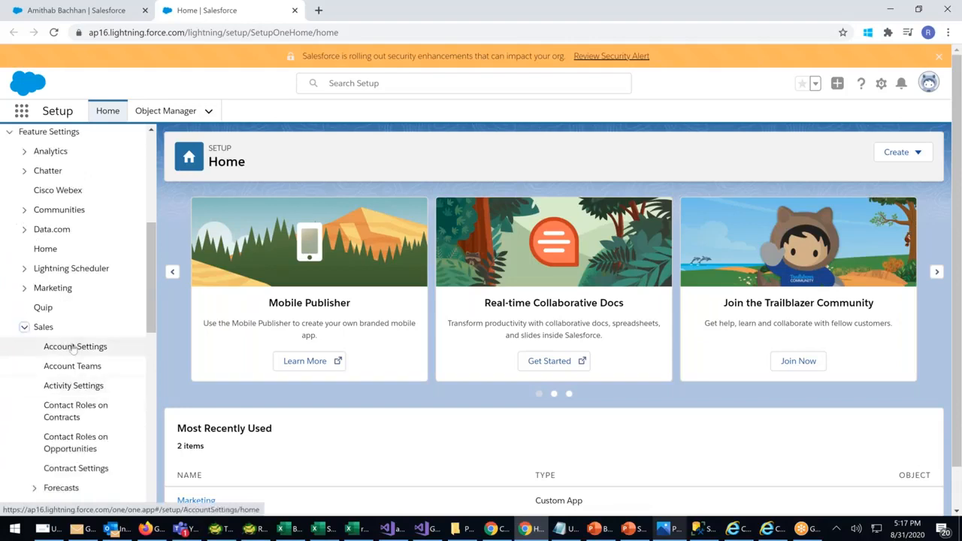
pyautogui.click(72, 347)
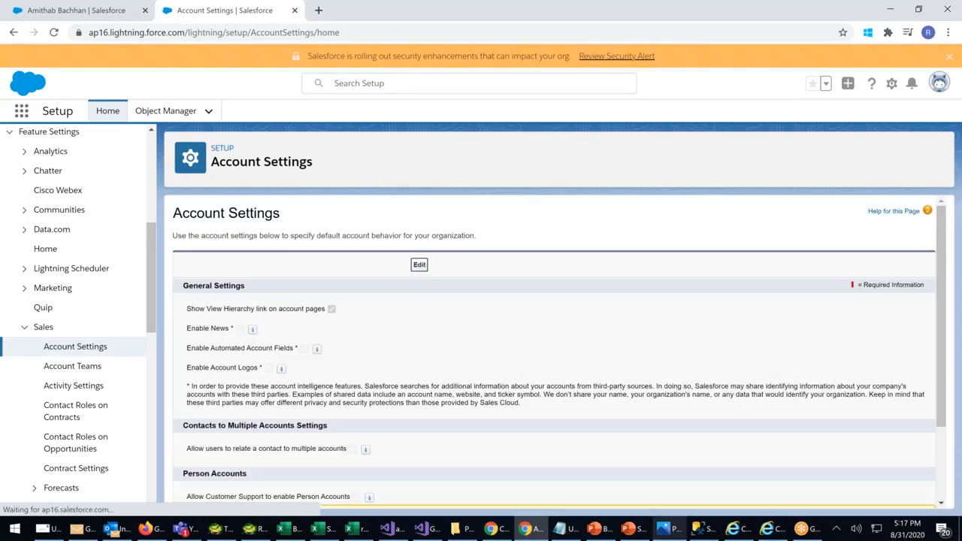
# Tick account news, automated account fields, account logos and multiple-account contacts, then save
pyautogui.click(241, 330)
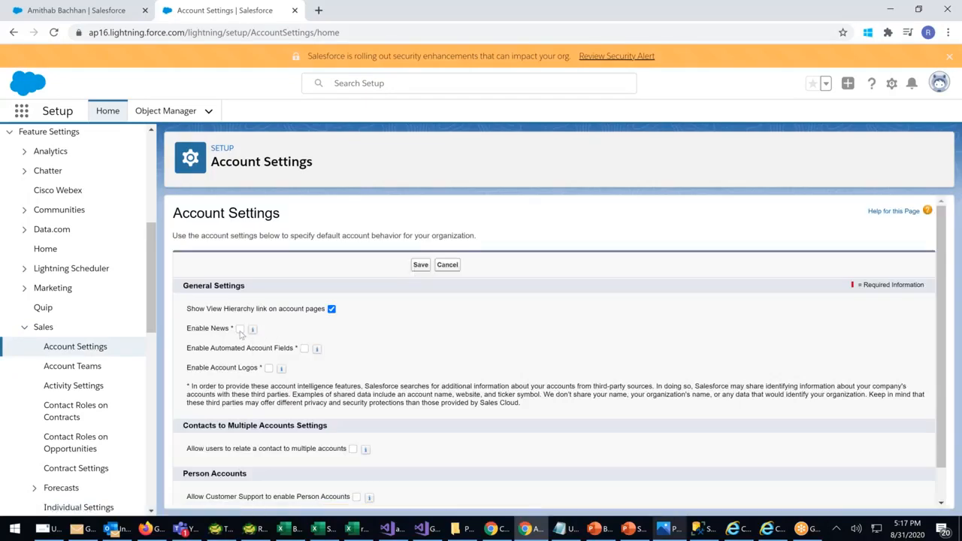
pyautogui.click(304, 348)
pyautogui.click(268, 368)
pyautogui.scroll(-1, 268, 370)
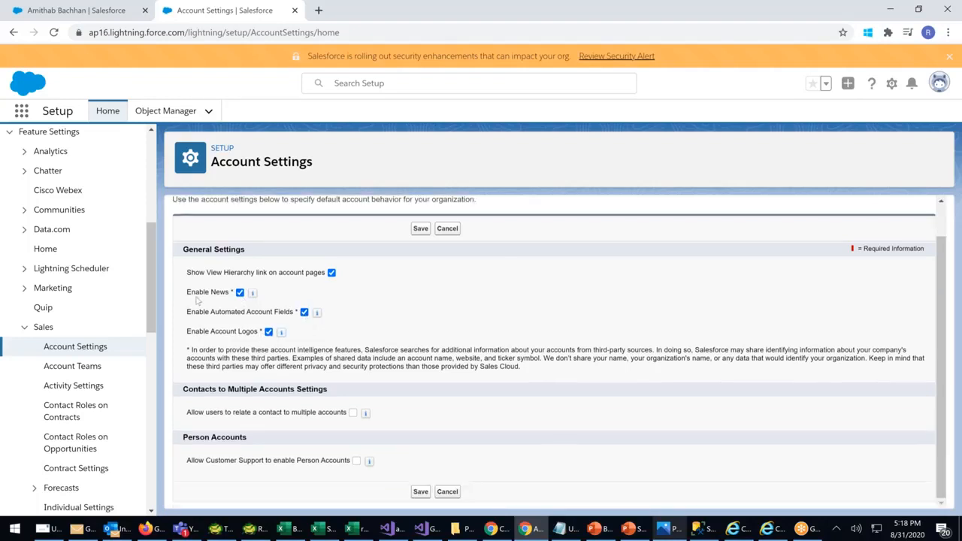
pyautogui.moveTo(193, 415); pyautogui.dragTo(333, 415)
pyautogui.click(352, 413)
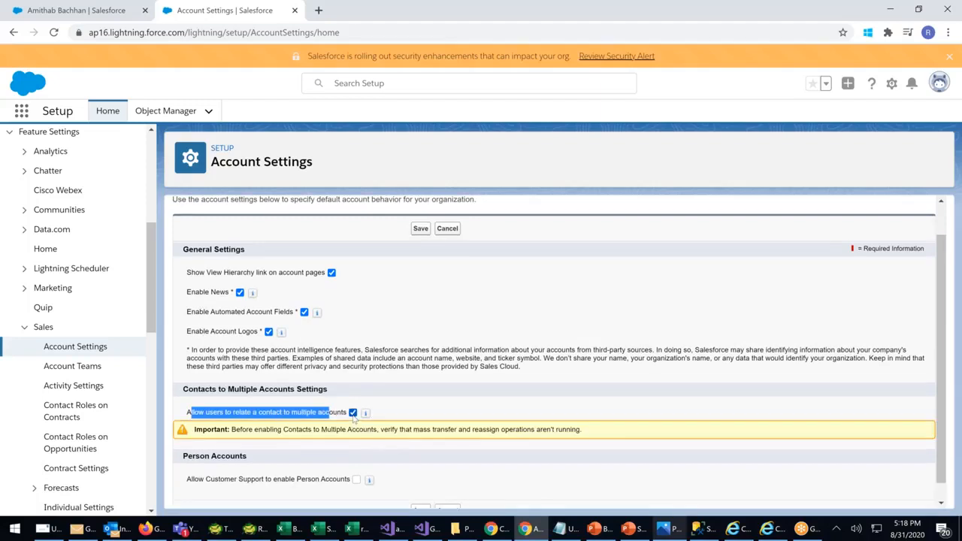
pyautogui.scroll(-1, 443, 481)
pyautogui.click(421, 492)
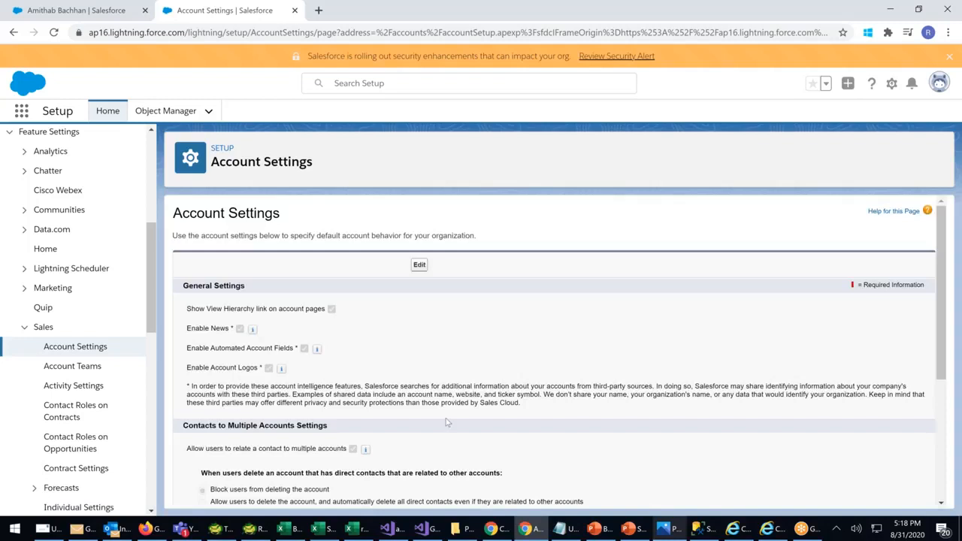
pyautogui.scroll(-2, 446, 423)
pyautogui.scroll(-1, 453, 402)
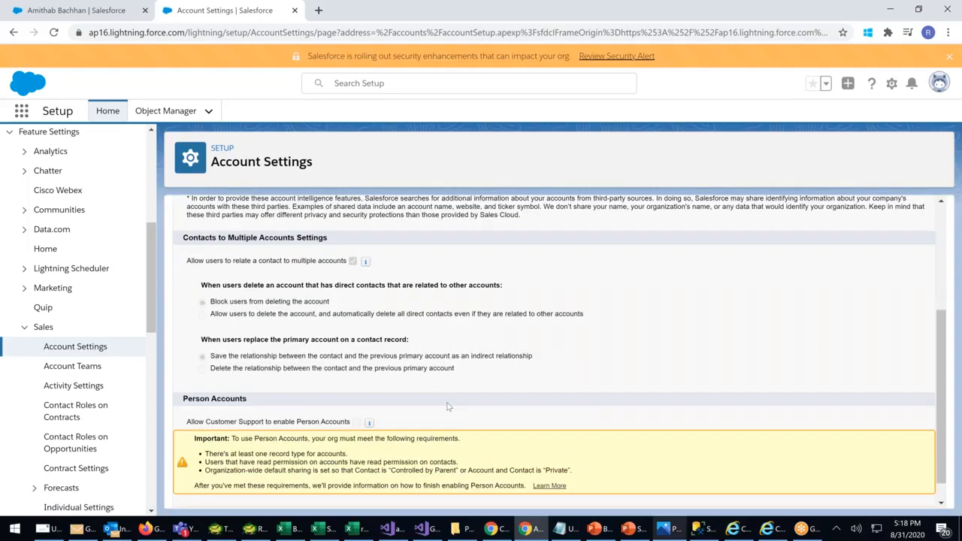
pyautogui.scroll(4, 451, 404)
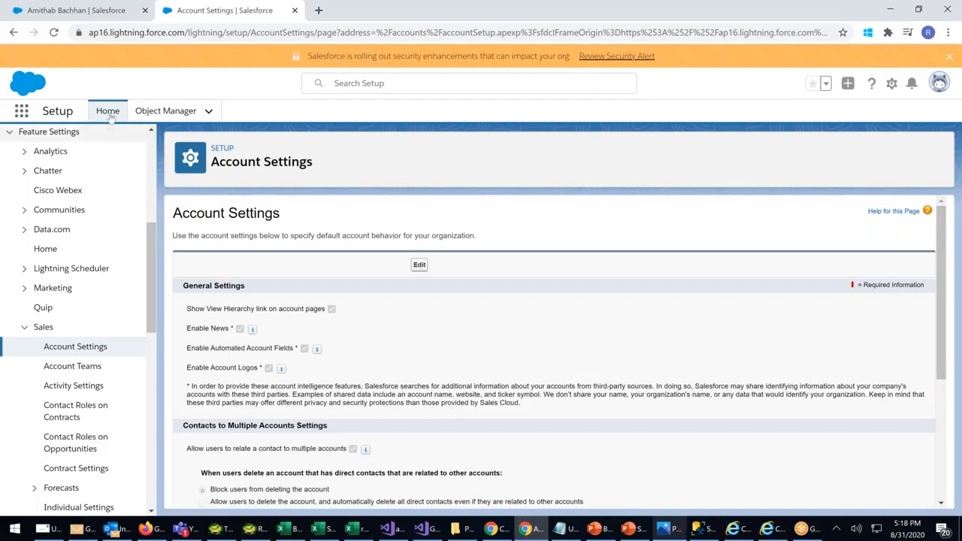
pyautogui.click(114, 13)
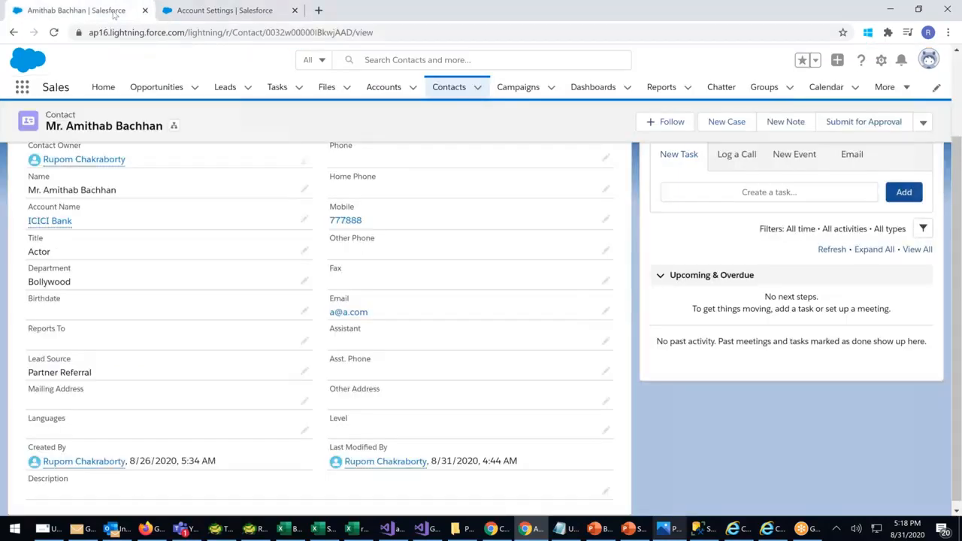
pyautogui.click(451, 87)
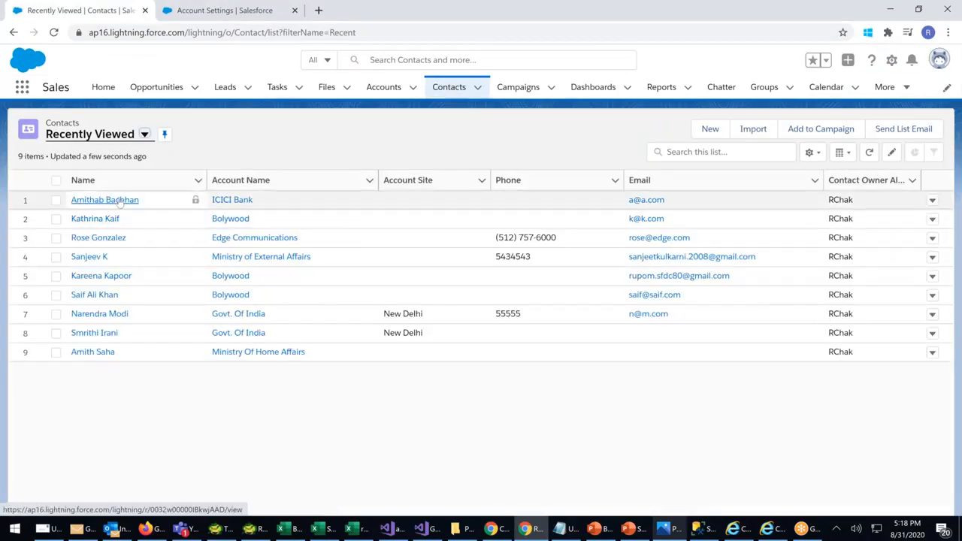
pyautogui.click(121, 200)
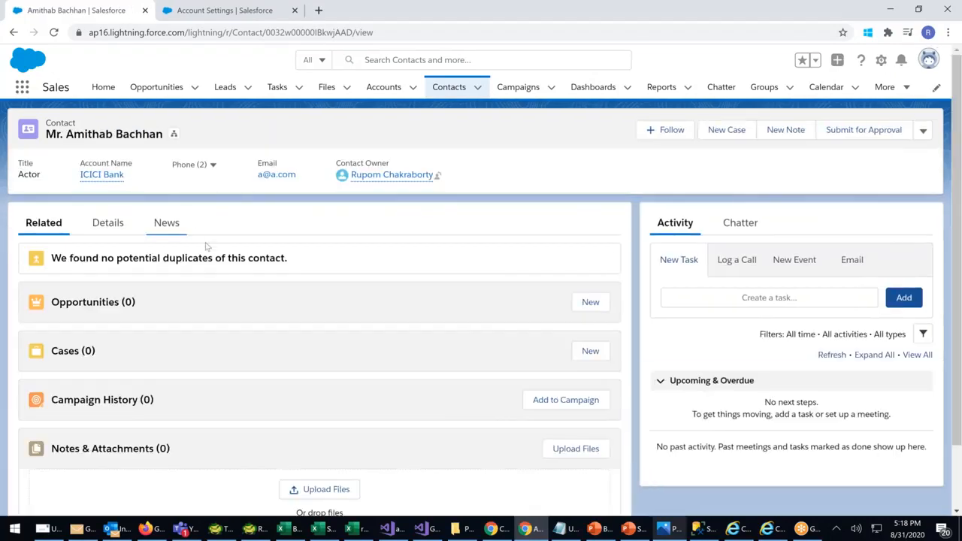
pyautogui.scroll(-1, 211, 256)
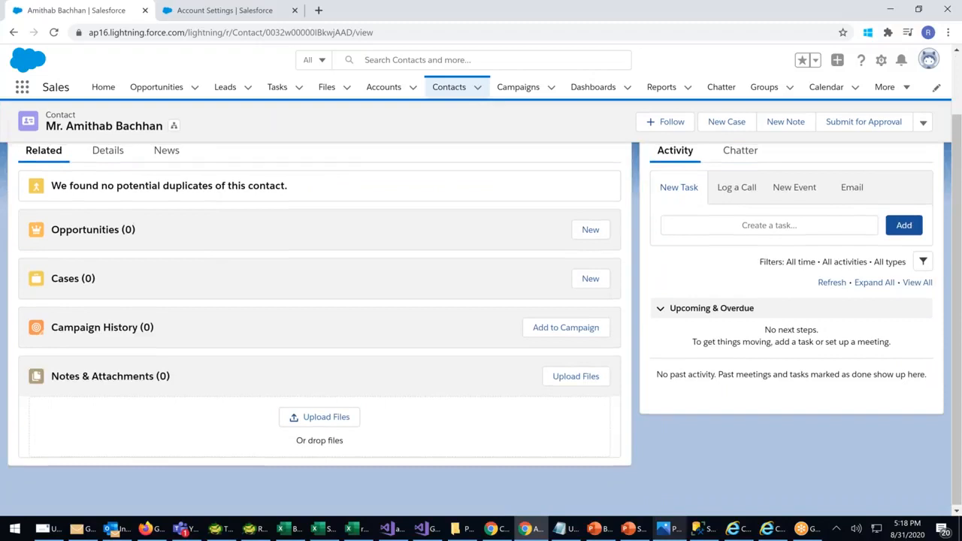
pyautogui.scroll(1, 166, 248)
pyautogui.click(107, 222)
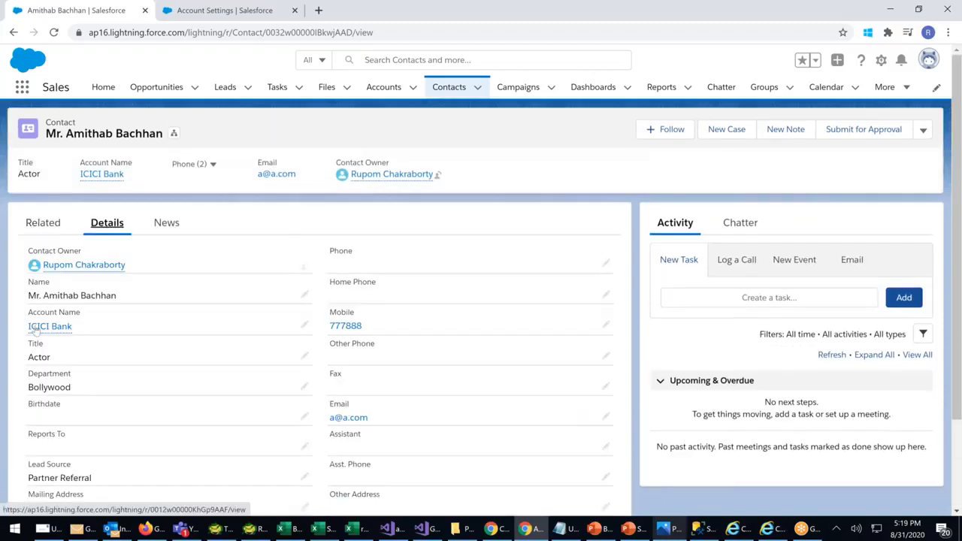
pyautogui.click(44, 223)
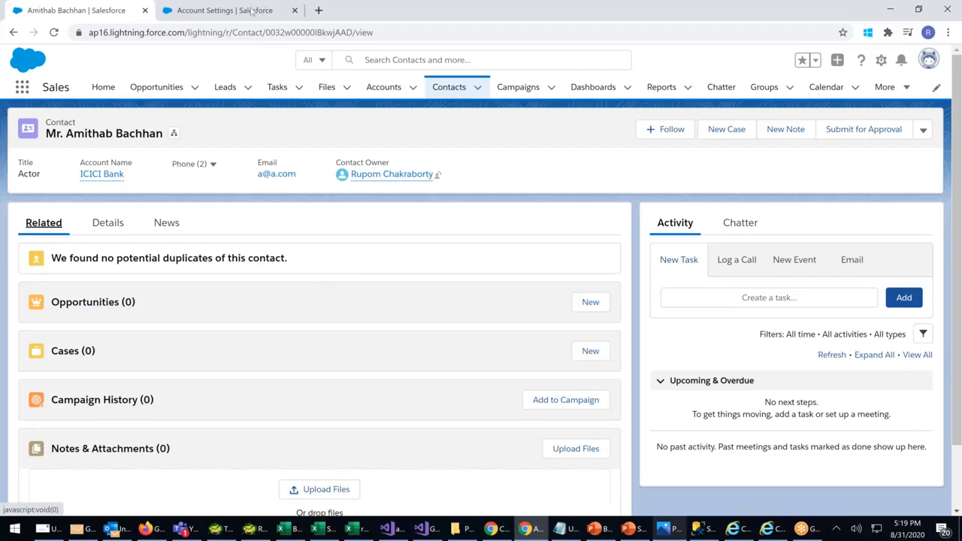
pyautogui.click(224, 10)
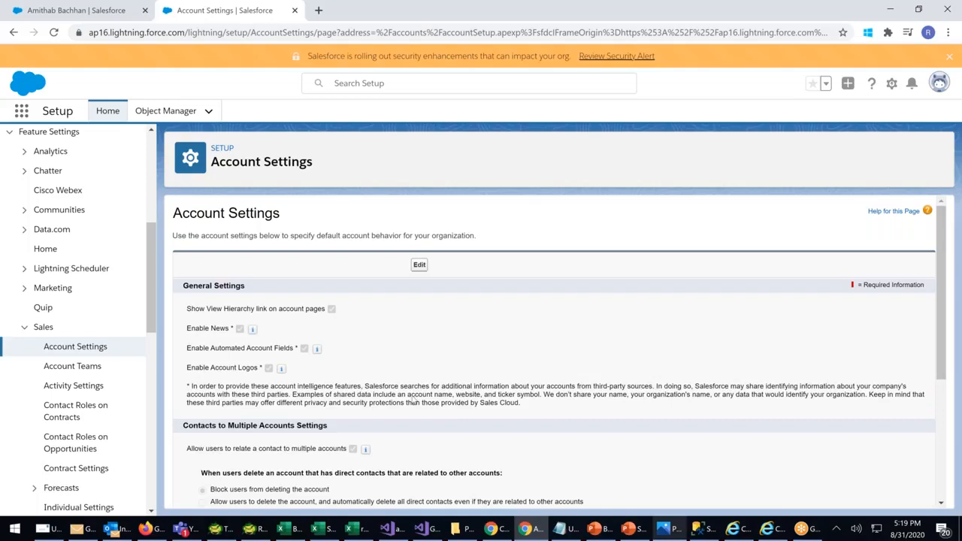
pyautogui.scroll(-5, 412, 401)
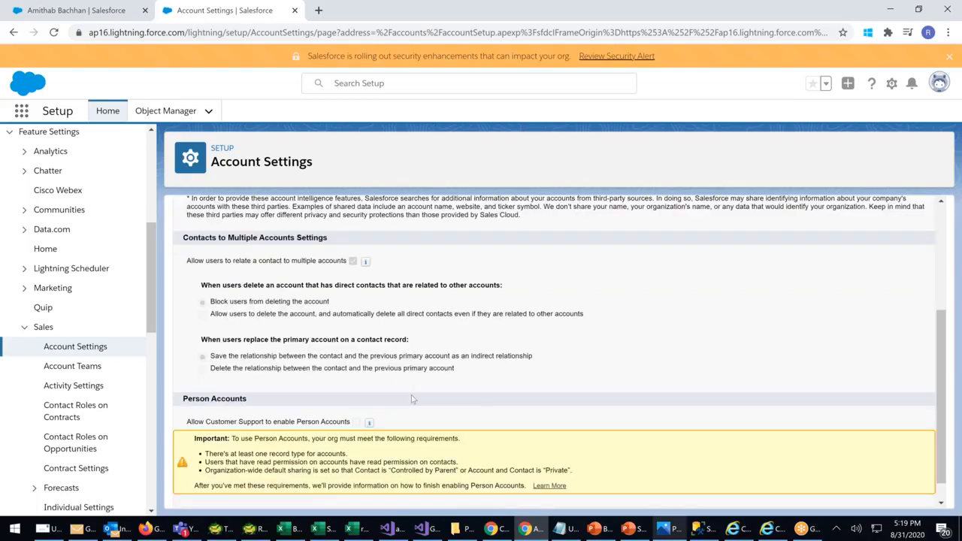
pyautogui.scroll(3, 412, 395)
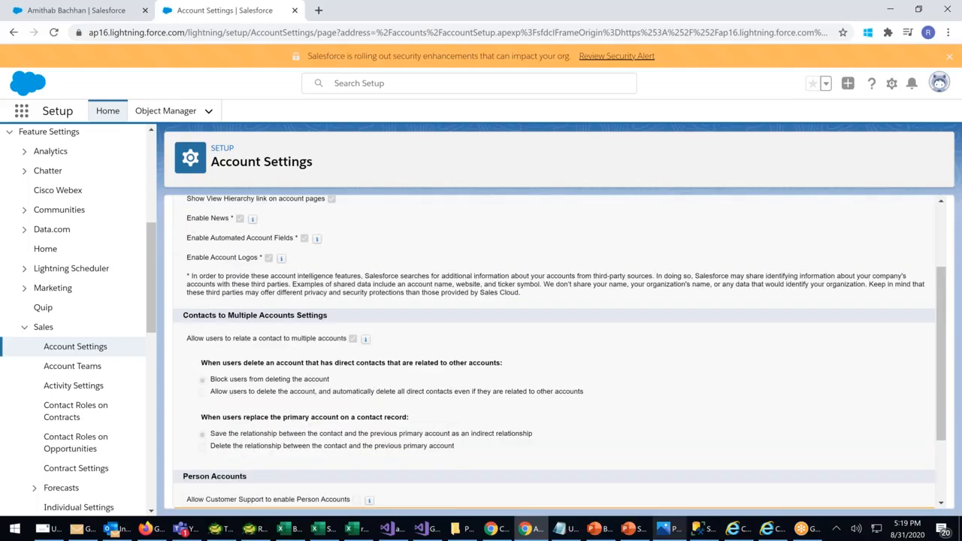
pyautogui.moveTo(191, 360); pyautogui.dragTo(332, 364)
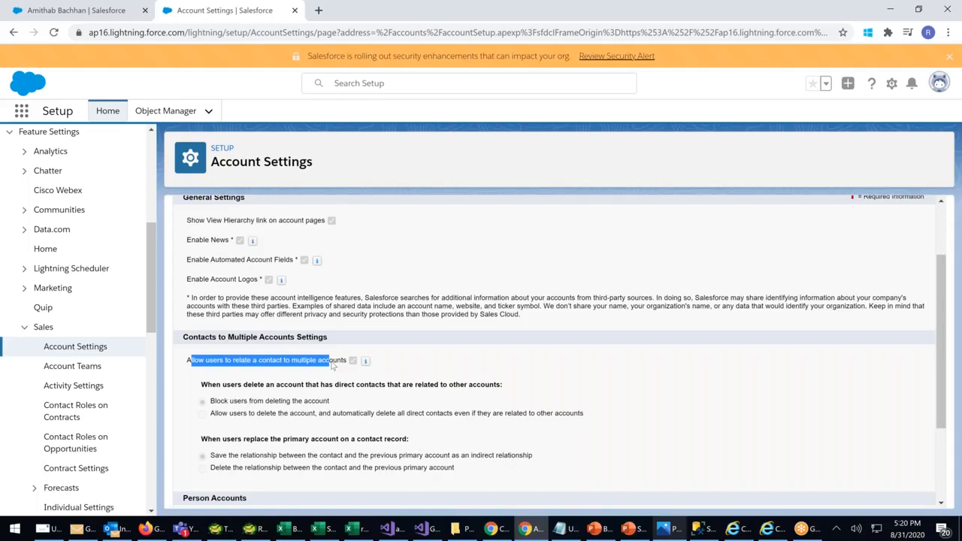
pyautogui.click(85, 13)
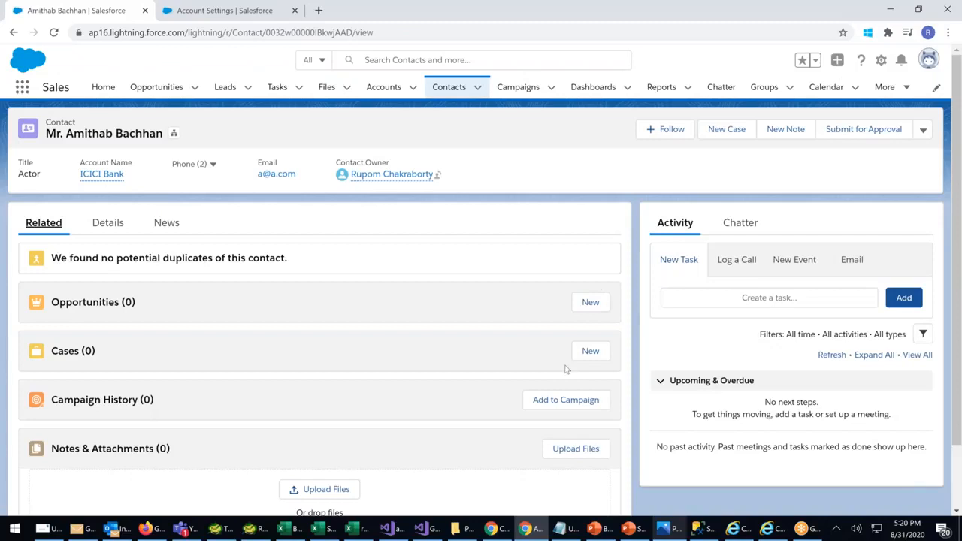
pyautogui.scroll(-2, 371, 389)
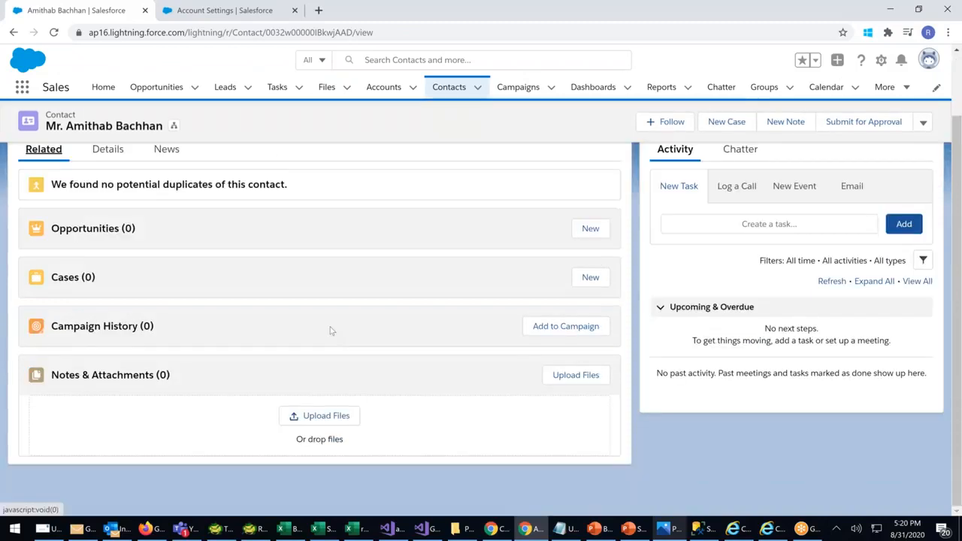
pyautogui.scroll(2, 319, 300)
pyautogui.click(106, 223)
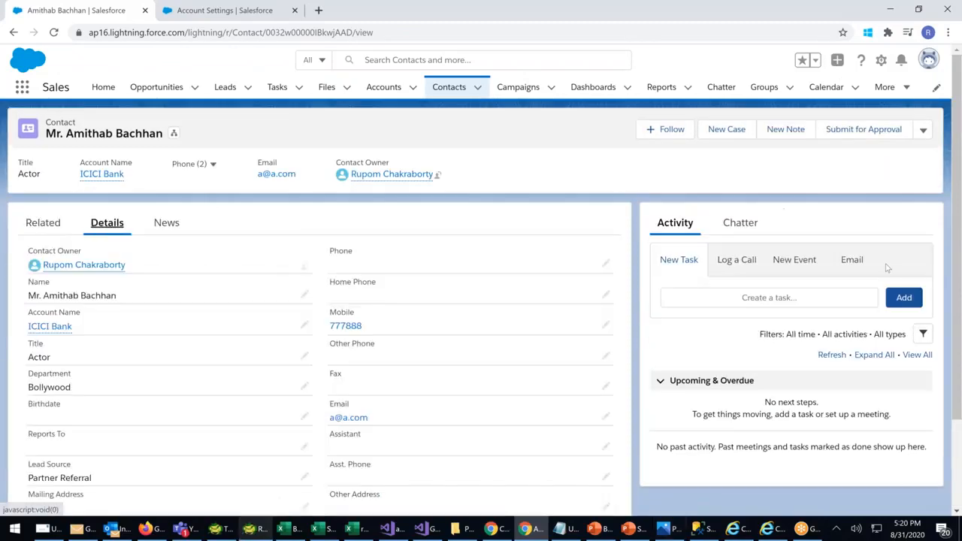
pyautogui.scroll(-2, 229, 326)
pyautogui.scroll(2, 230, 326)
pyautogui.click(45, 224)
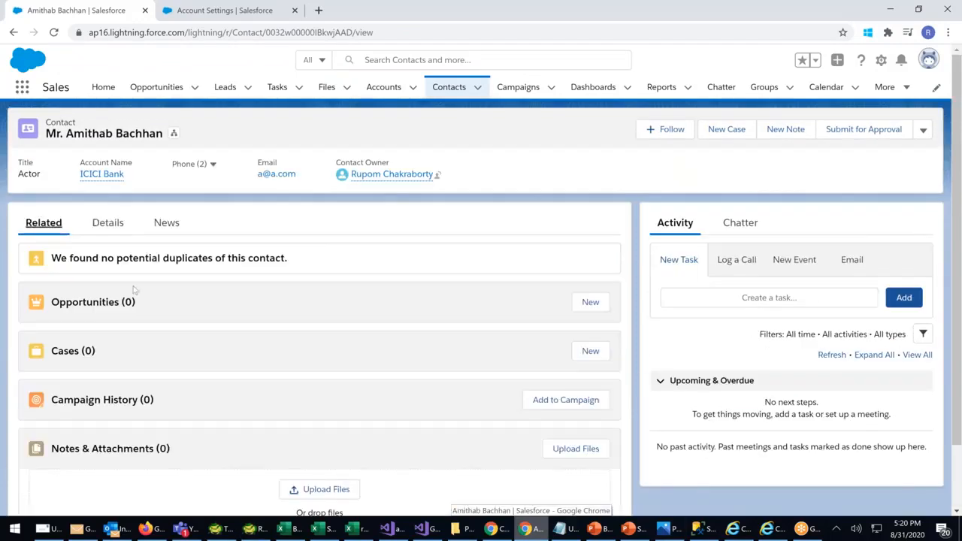
pyautogui.scroll(-2, 134, 290)
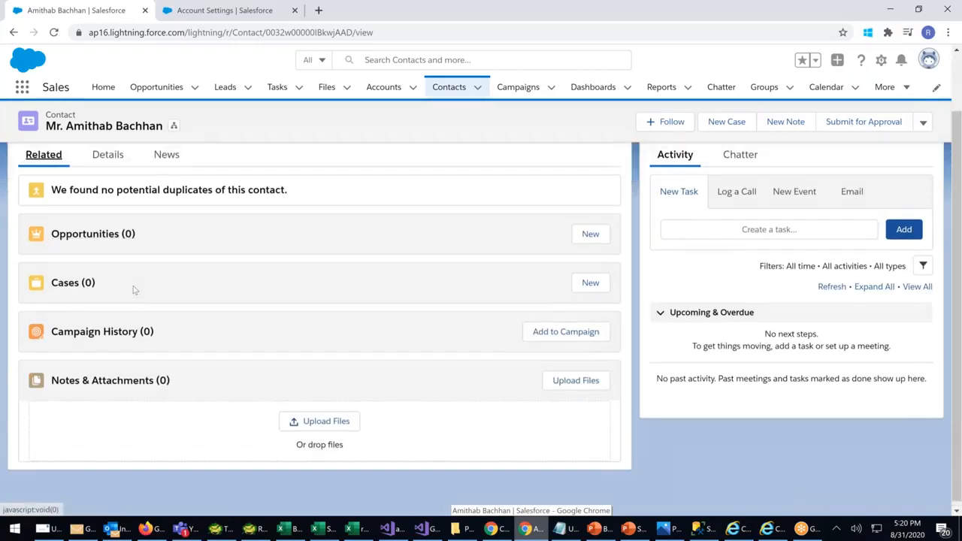
pyautogui.scroll(2, 134, 290)
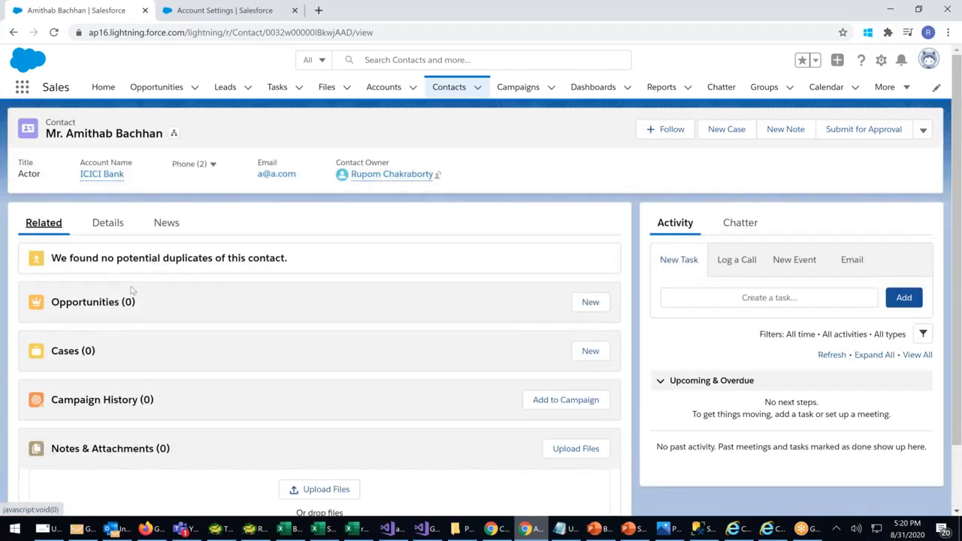
pyautogui.click(241, 7)
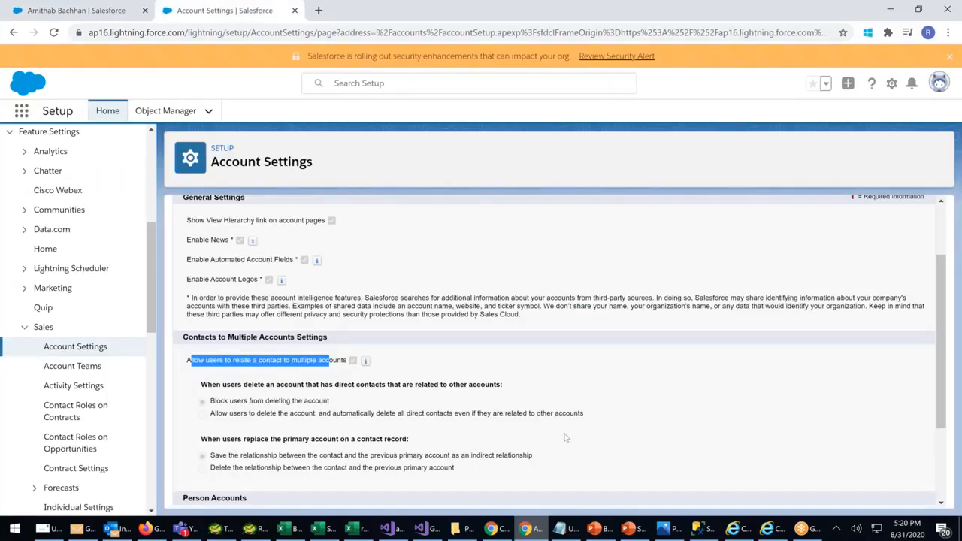
# Collapse Feature Settings, expand Objects and Fields, and open Object Manager
pyautogui.scroll(-2, 496, 432)
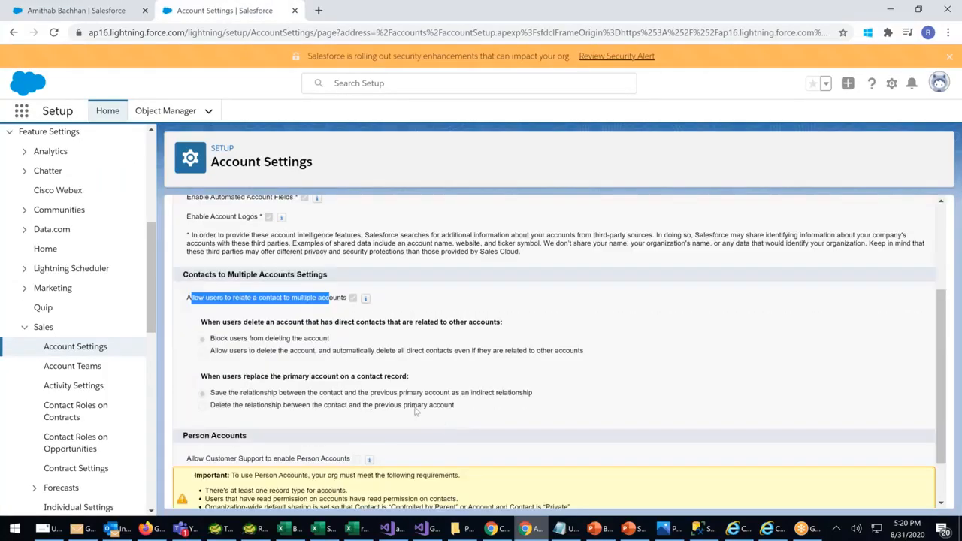
pyautogui.scroll(3, 415, 410)
pyautogui.scroll(5, 150, 177)
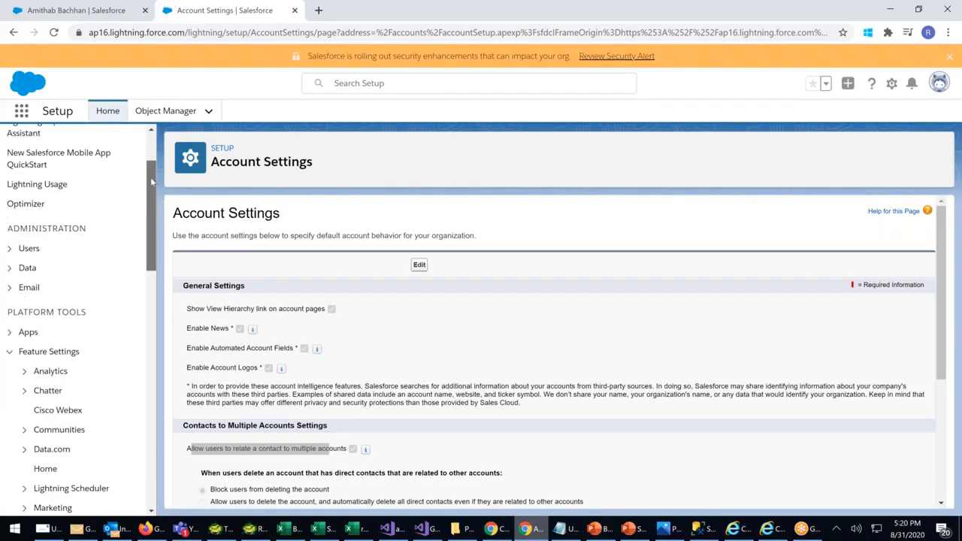
pyautogui.scroll(-3, 151, 174)
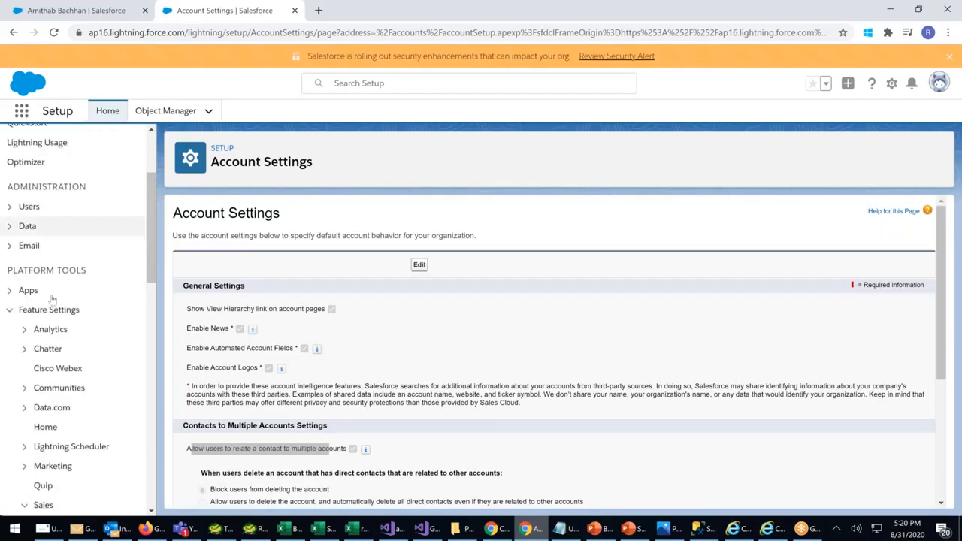
pyautogui.click(10, 310)
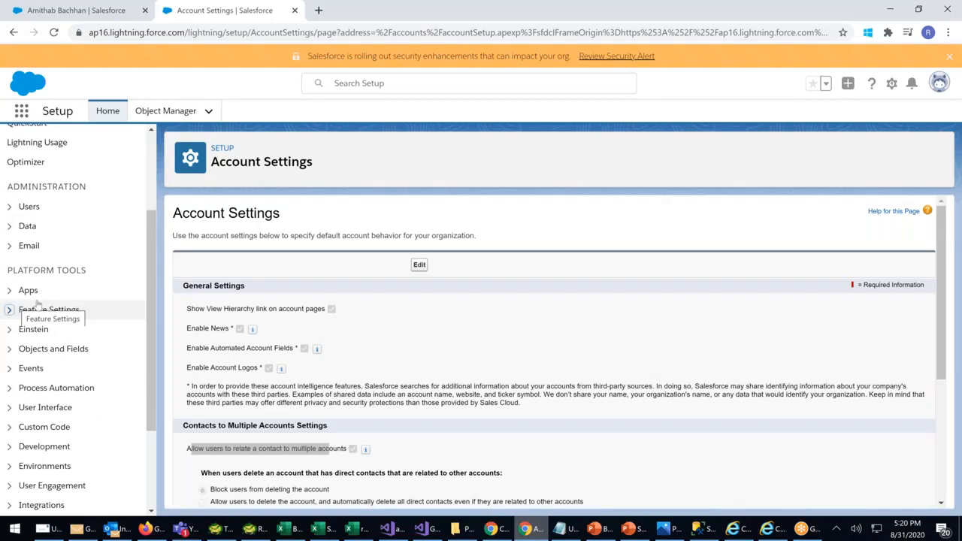
pyautogui.click(10, 349)
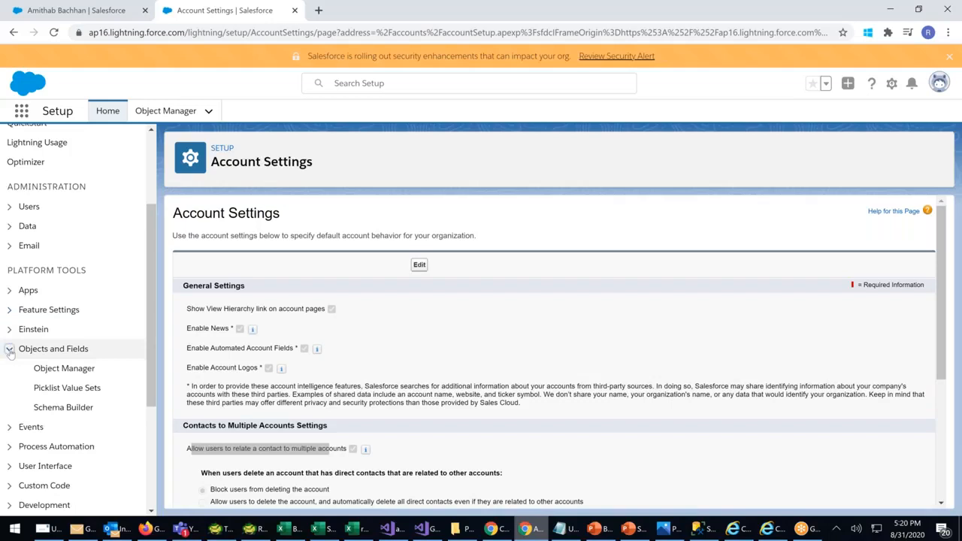
pyautogui.click(64, 368)
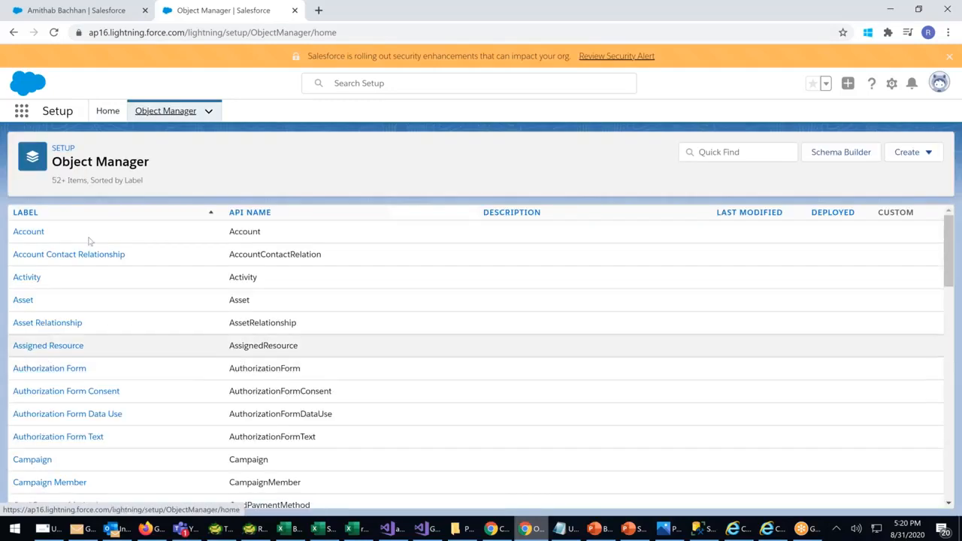
# Go to Account > Page Layouts and open Account Layout in the layout editor
pyautogui.click(30, 234)
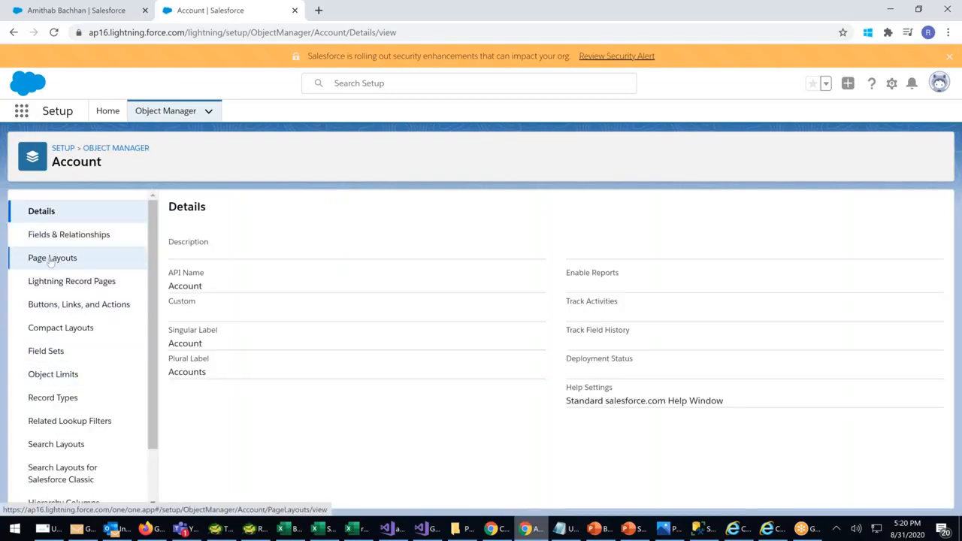
pyautogui.click(51, 258)
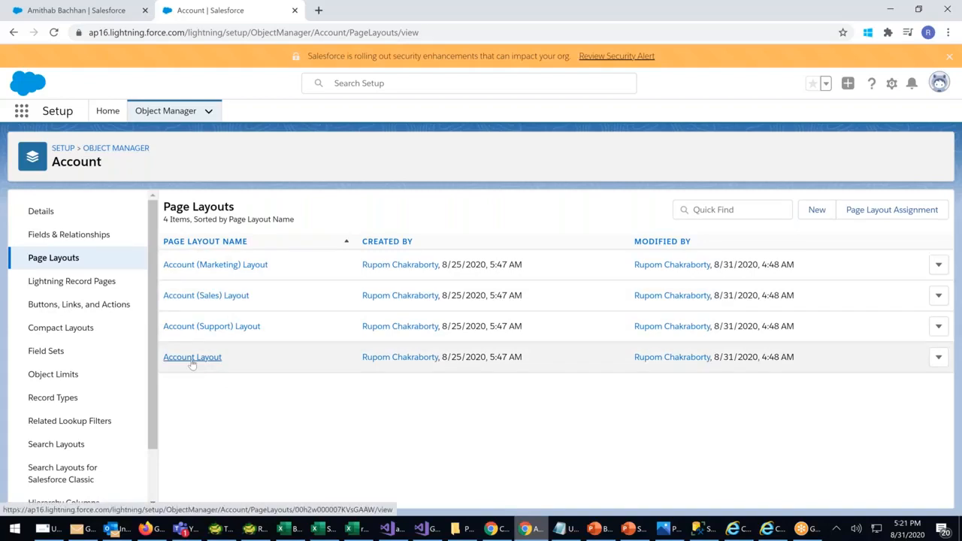
pyautogui.click(192, 358)
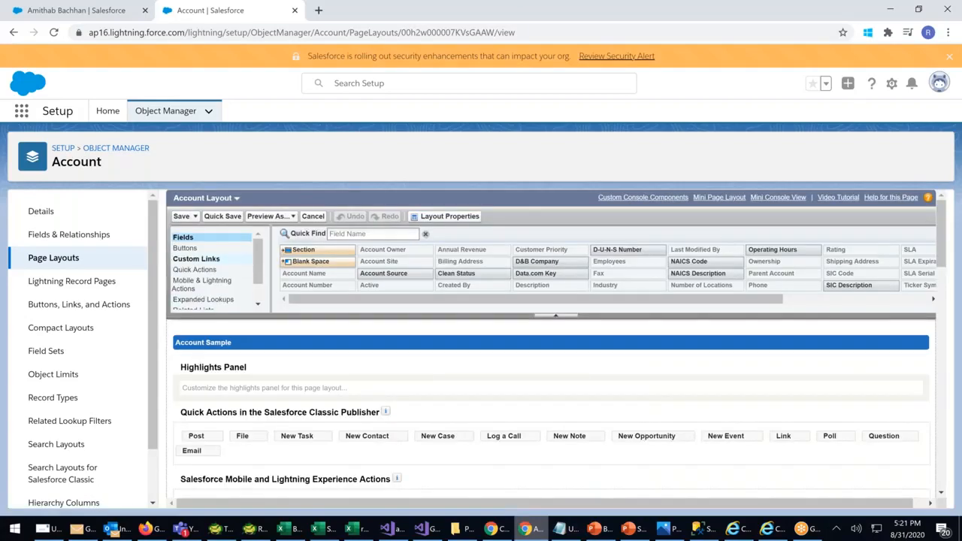
# Drag Related Contacts into the Account Layout's related lists, save, and confirm overwriting for all users
pyautogui.scroll(-2, 258, 271)
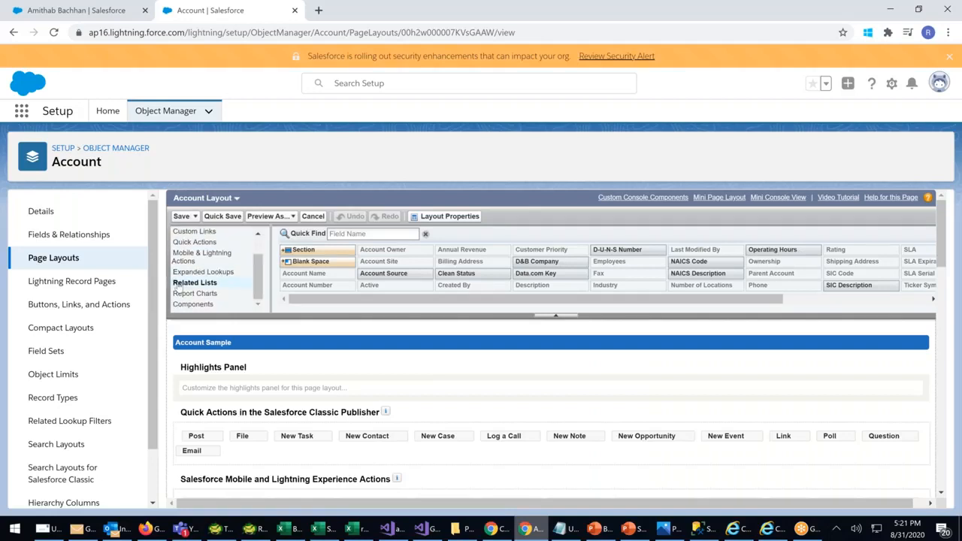
pyautogui.scroll(-5, 178, 287)
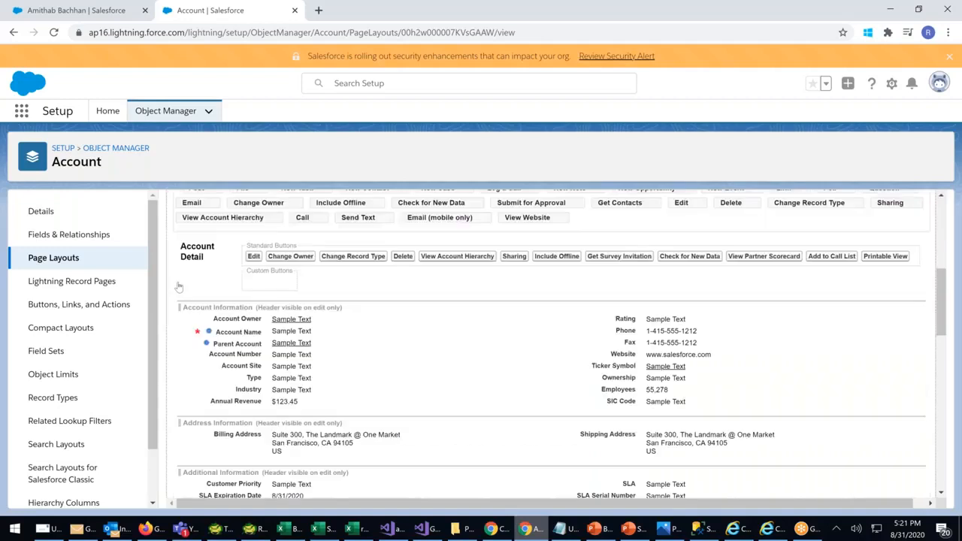
pyautogui.scroll(-10, 178, 287)
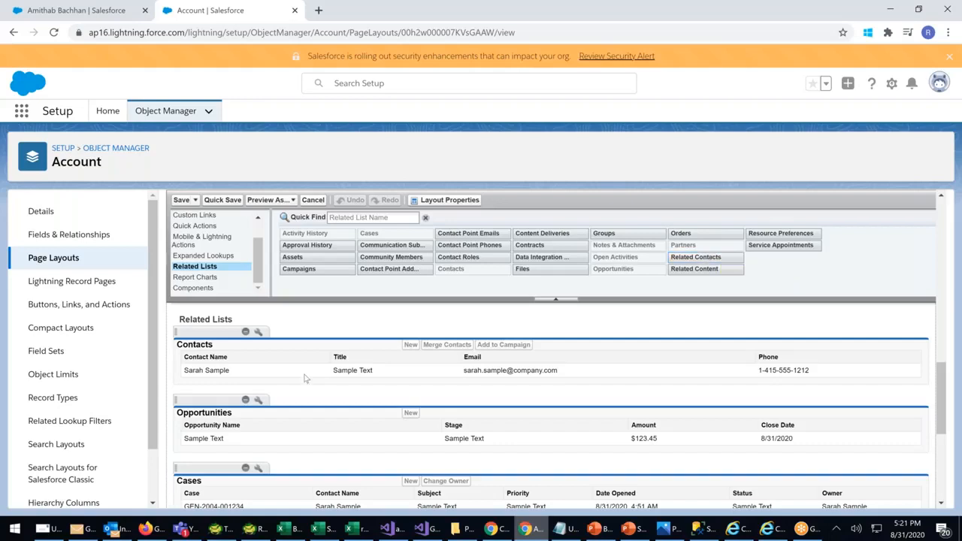
pyautogui.scroll(-3, 305, 378)
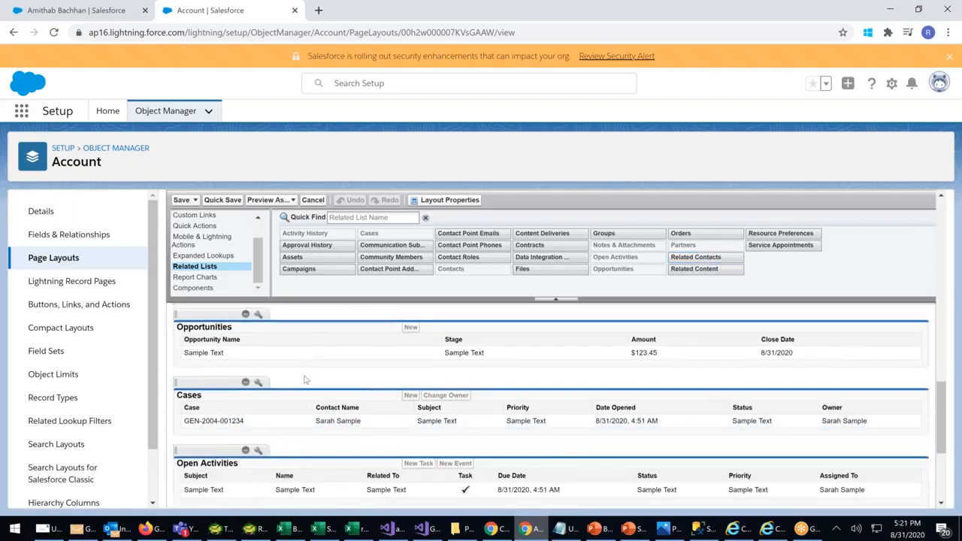
pyautogui.scroll(-1, 305, 379)
pyautogui.scroll(5, 305, 378)
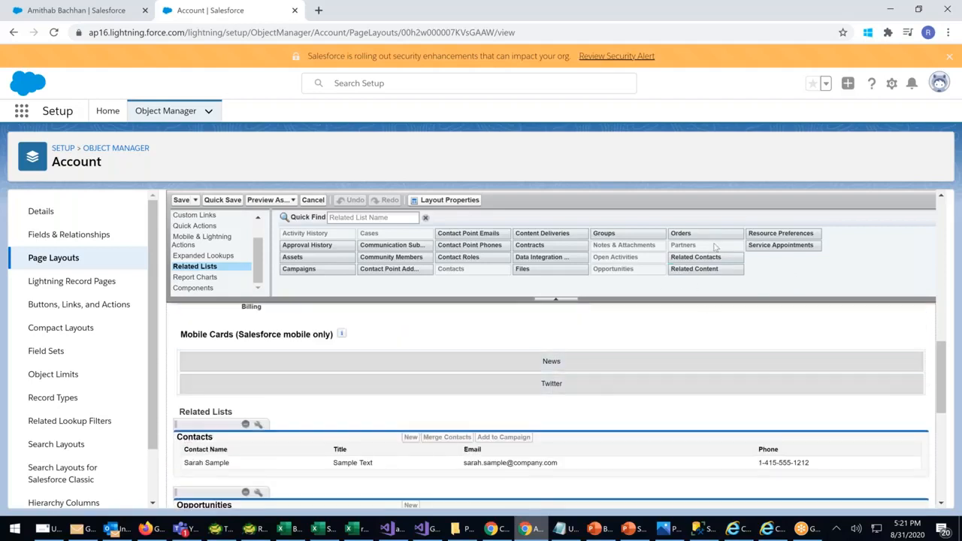
pyautogui.moveTo(698, 258); pyautogui.dragTo(218, 433)
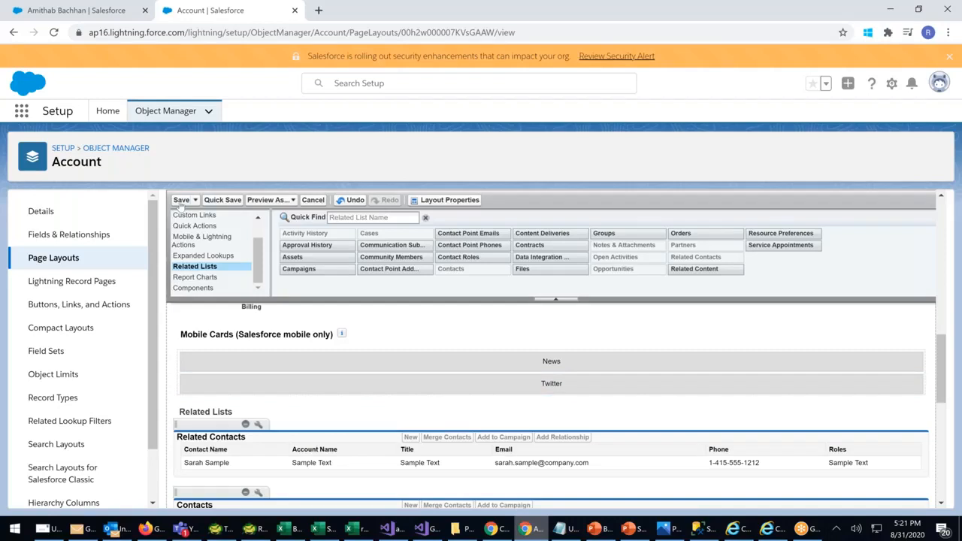
pyautogui.click(181, 200)
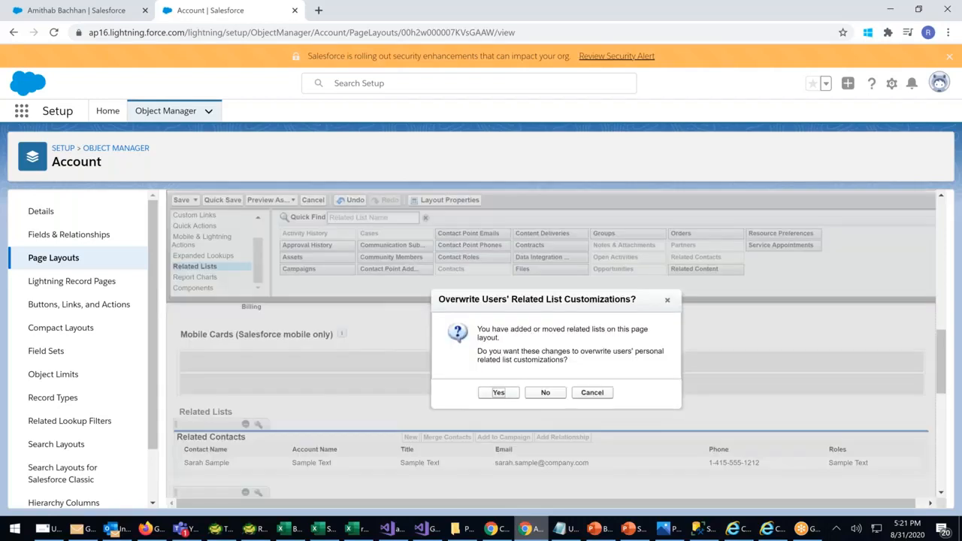
pyautogui.click(499, 393)
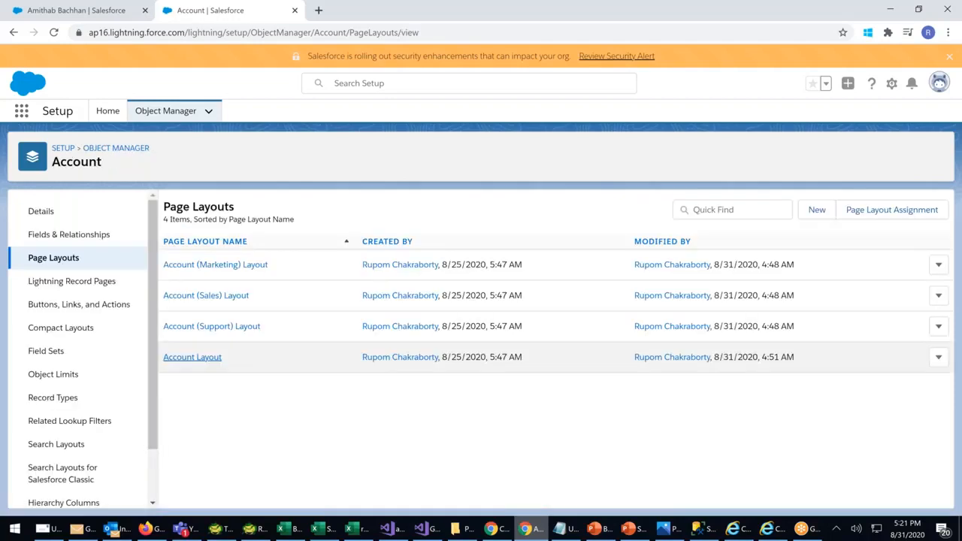
# Return to Object Manager and open the Contact object's Page Layouts list
pyautogui.click(102, 150)
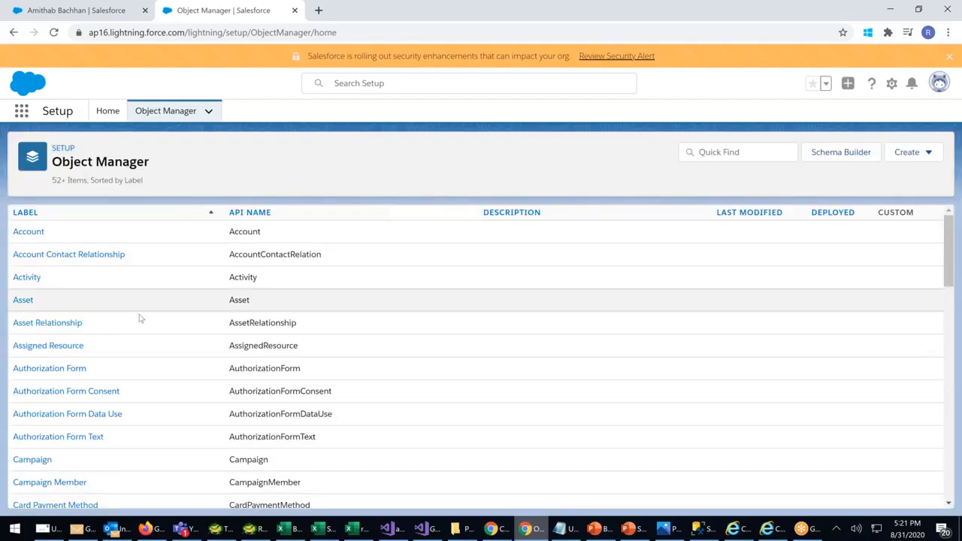
pyautogui.scroll(-3, 137, 323)
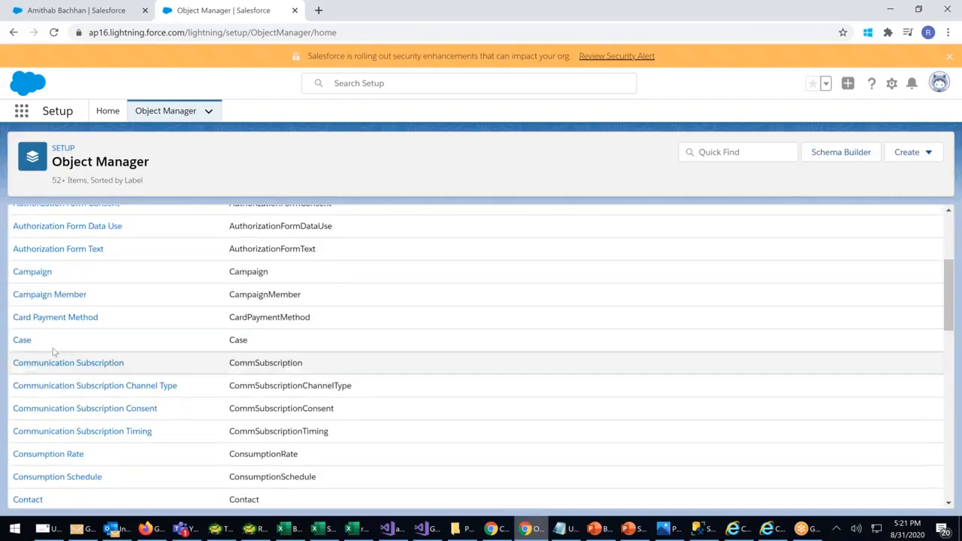
pyautogui.scroll(-1, 45, 449)
pyautogui.click(34, 441)
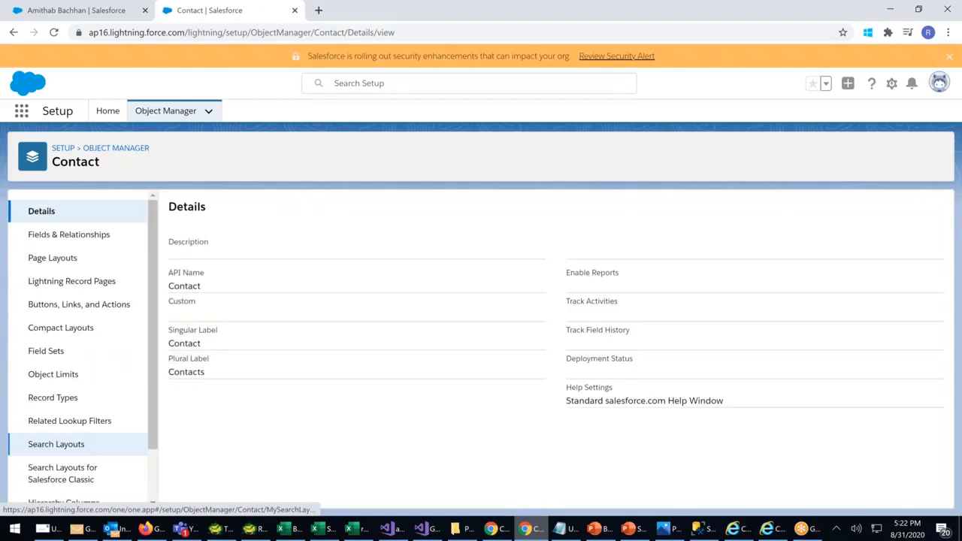
pyautogui.click(43, 258)
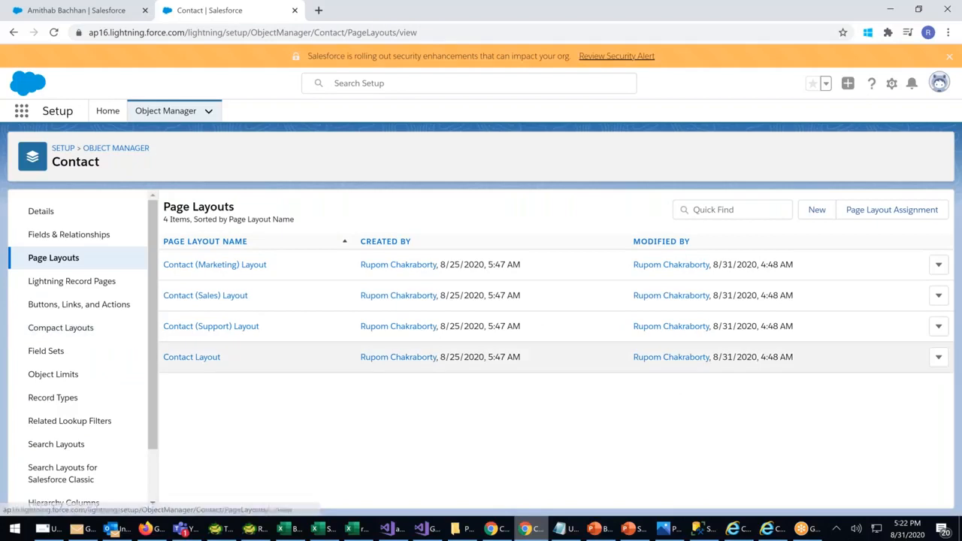
# In the Contact Layout, drag Related Accounts from the Related Lists palette into the layout
pyautogui.click(192, 357)
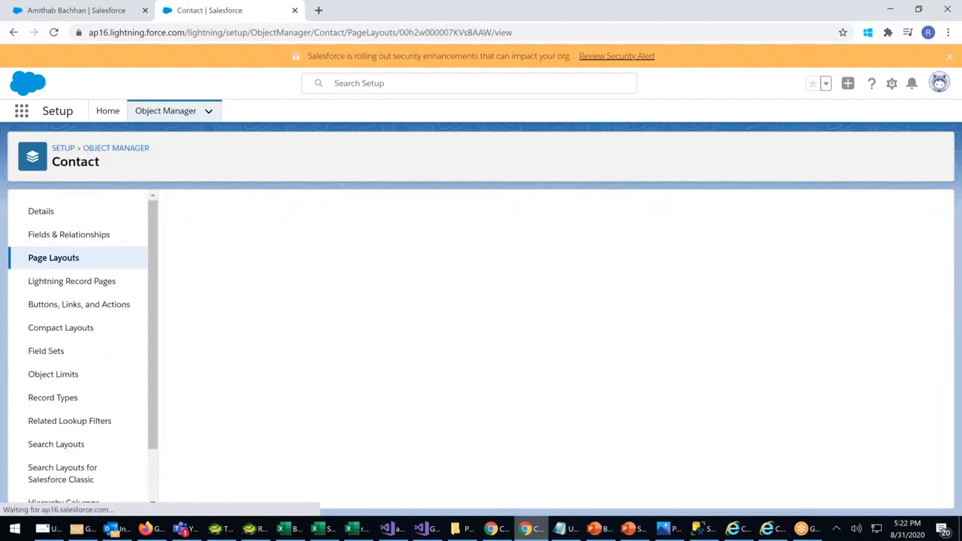
pyautogui.moveTo(260, 264); pyautogui.dragTo(261, 278)
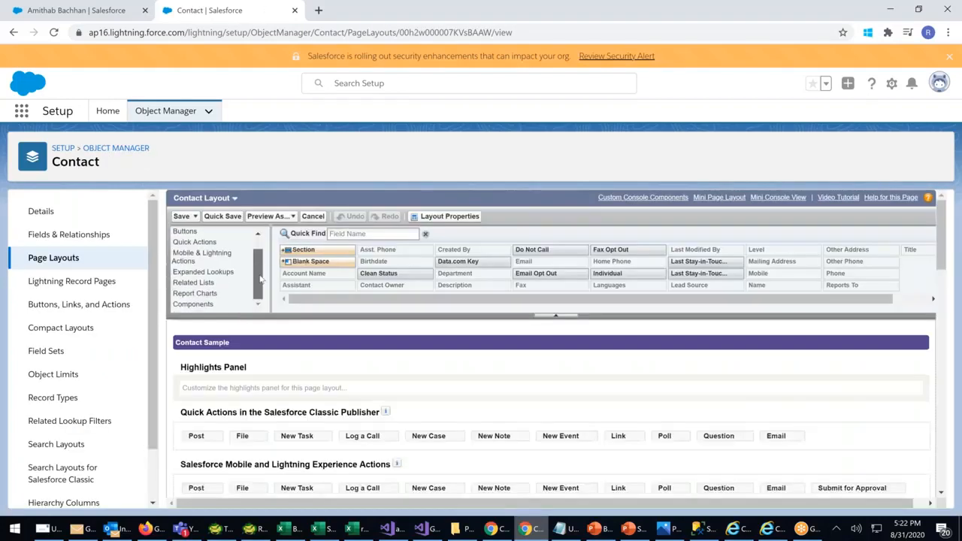
pyautogui.click(194, 282)
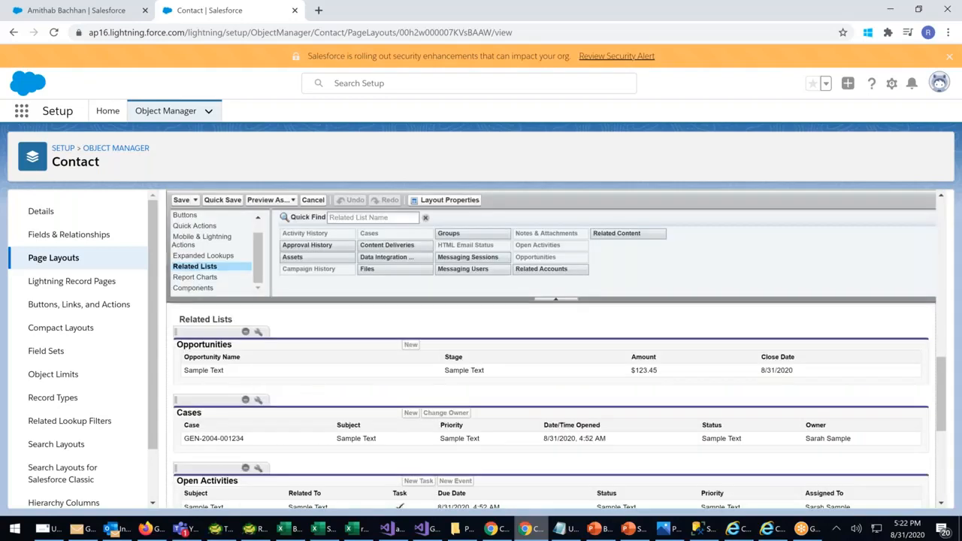
pyautogui.moveTo(544, 270); pyautogui.dragTo(227, 373)
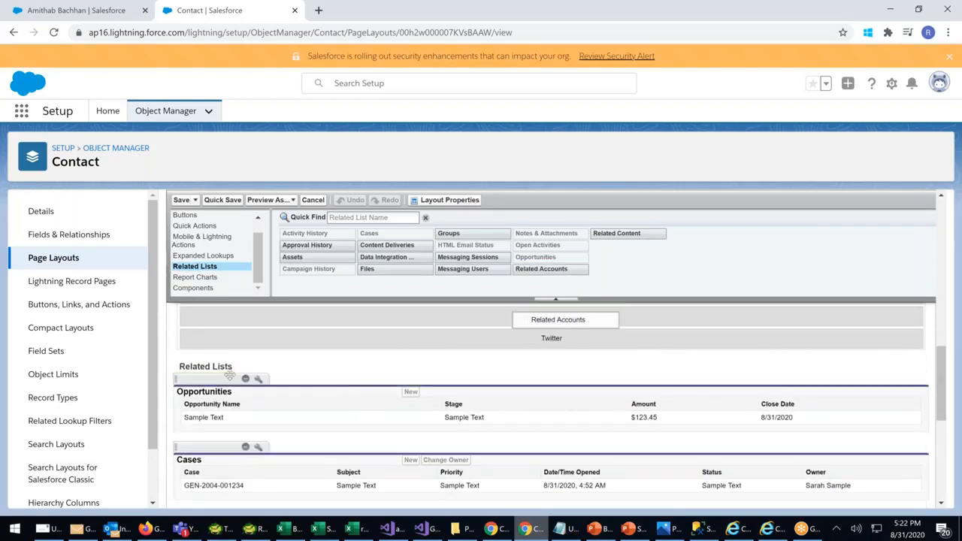
pyautogui.moveTo(534, 269); pyautogui.dragTo(235, 382)
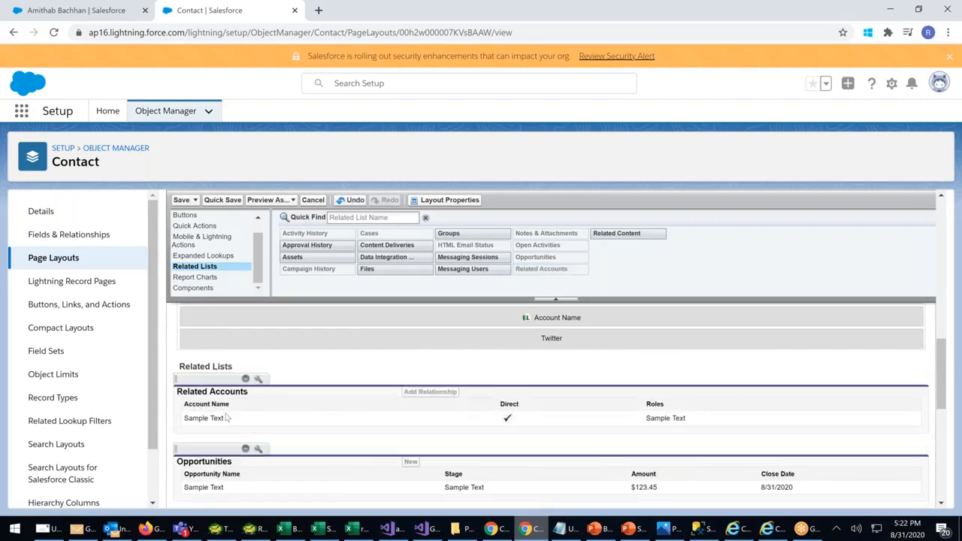
# Save the Contact Layout, overwriting users' related list customizations
pyautogui.click(181, 201)
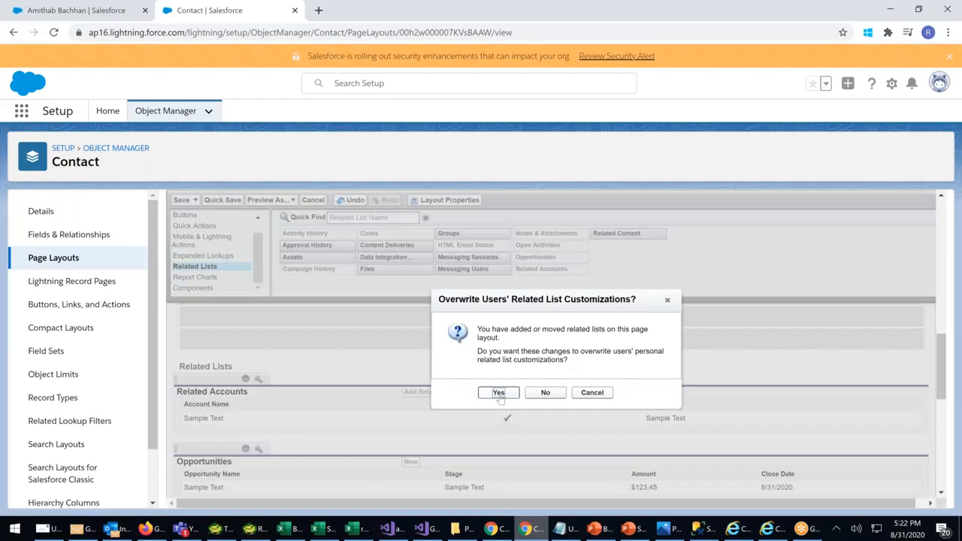
pyautogui.click(499, 394)
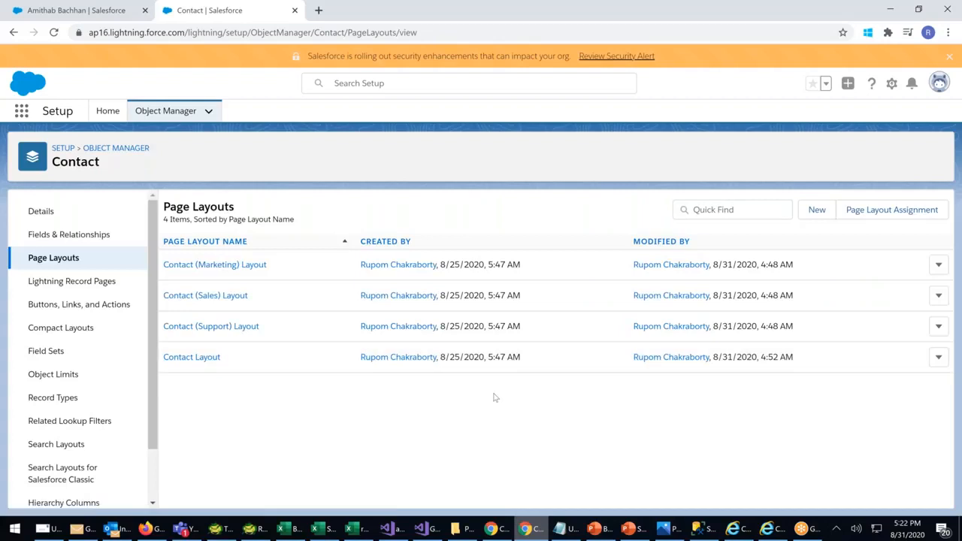
pyautogui.click(104, 15)
# Open the actor contact from Contacts and start a new relationship in his Related Accounts card
pyautogui.click(453, 89)
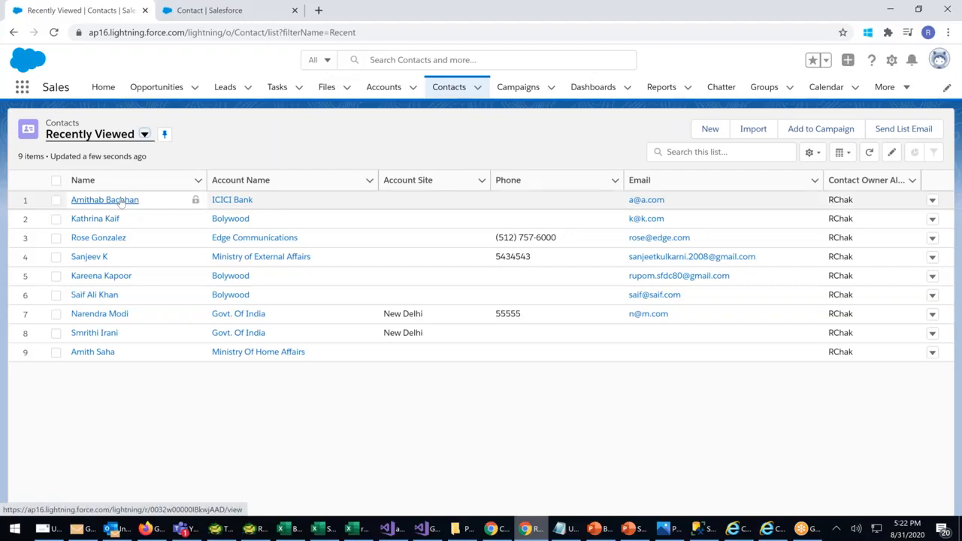
pyautogui.click(122, 201)
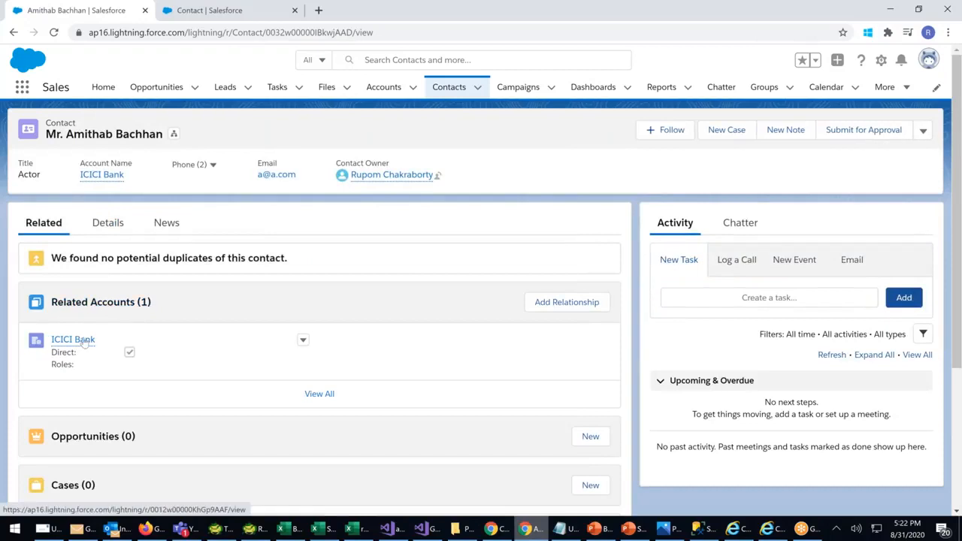
pyautogui.moveTo(85, 343)
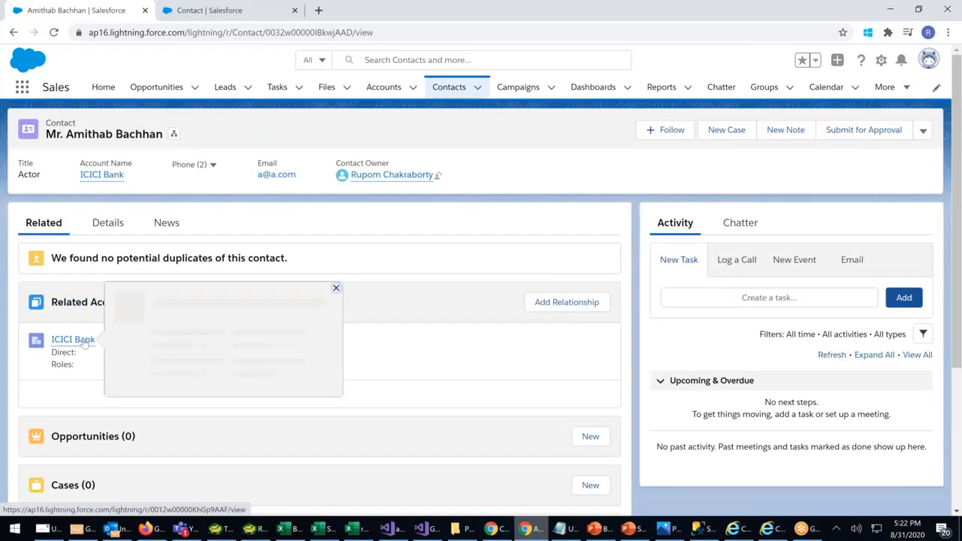
pyautogui.click(568, 303)
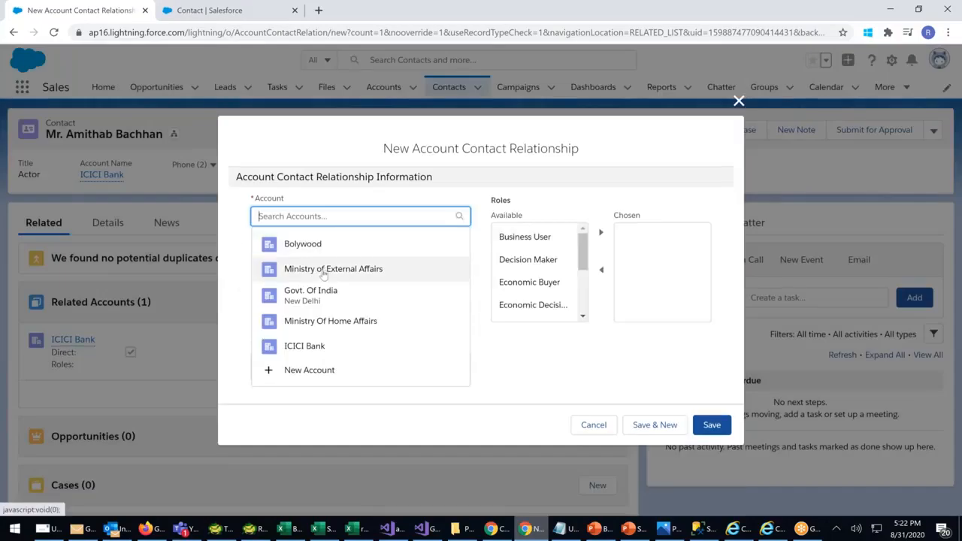
# Choose Govt. Of India as the account, add the Influencer role, and save the relationship
pyautogui.click(316, 294)
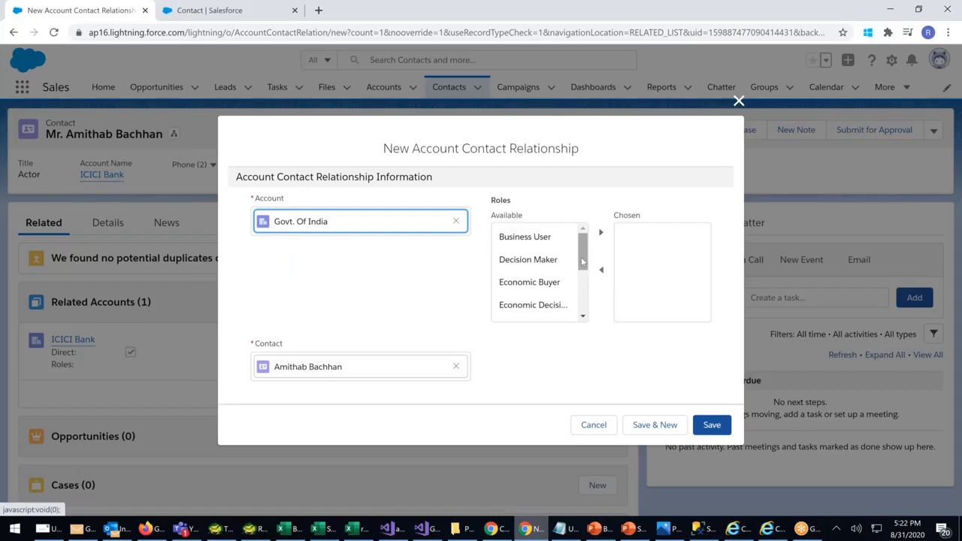
pyautogui.scroll(-1, 582, 274)
pyautogui.scroll(-2, 583, 275)
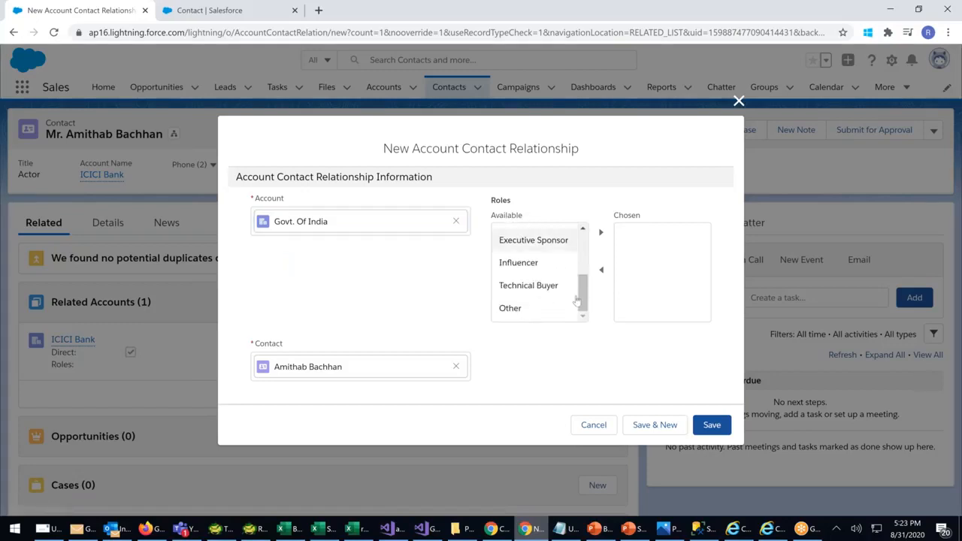
pyautogui.moveTo(586, 295); pyautogui.dragTo(584, 284)
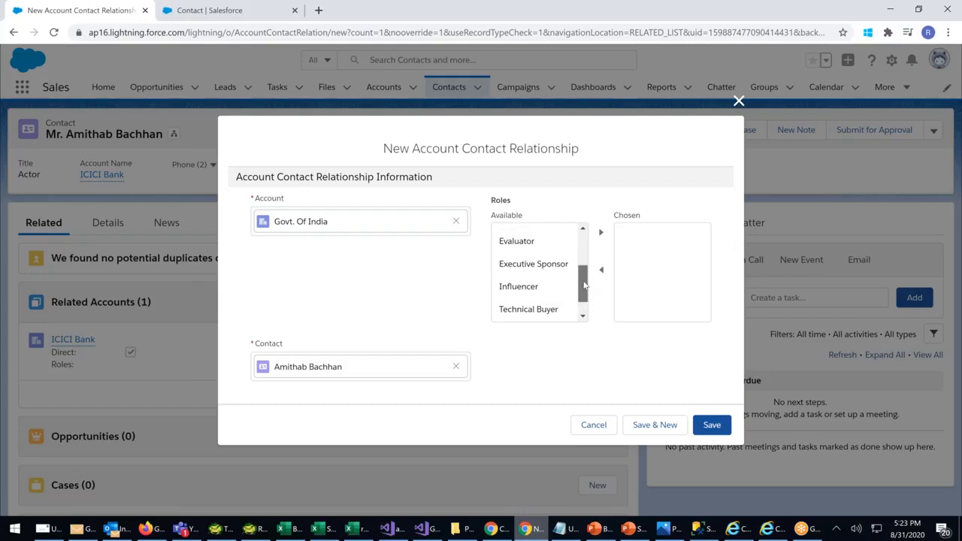
pyautogui.moveTo(584, 282); pyautogui.dragTo(589, 306)
pyautogui.click(523, 263)
pyautogui.click(600, 233)
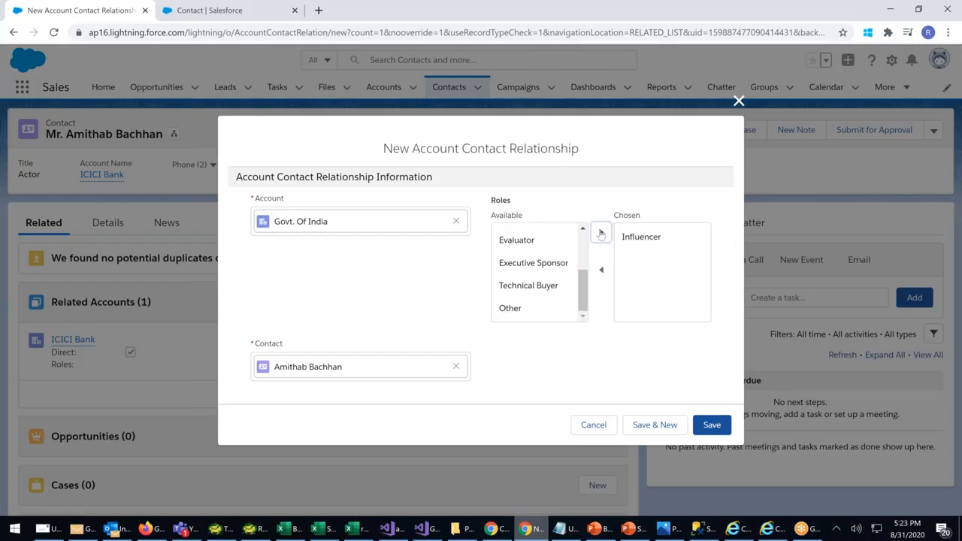
pyautogui.click(711, 425)
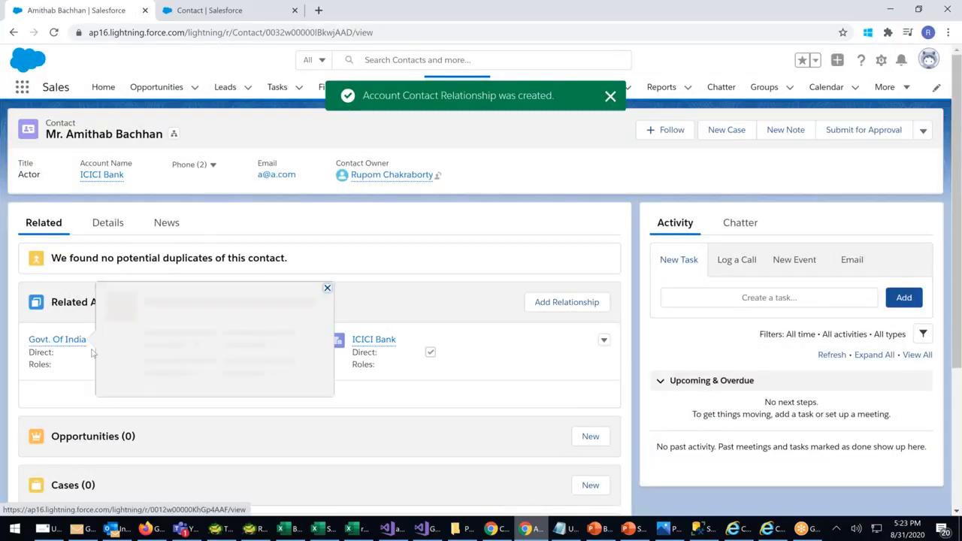
pyautogui.moveTo(67, 137); pyautogui.dragTo(160, 137)
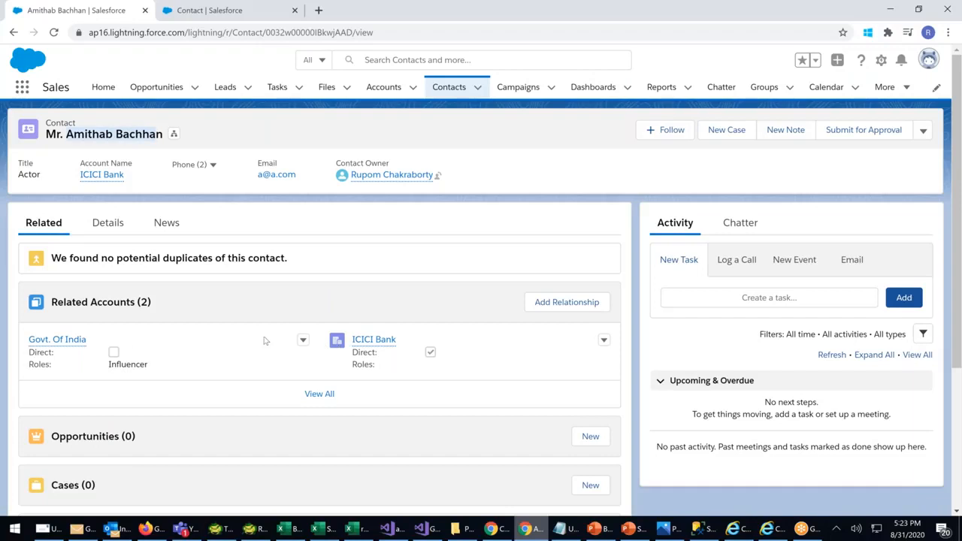
# Add a Bolywood account relationship with the Other role and save it
pyautogui.moveTo(74, 343)
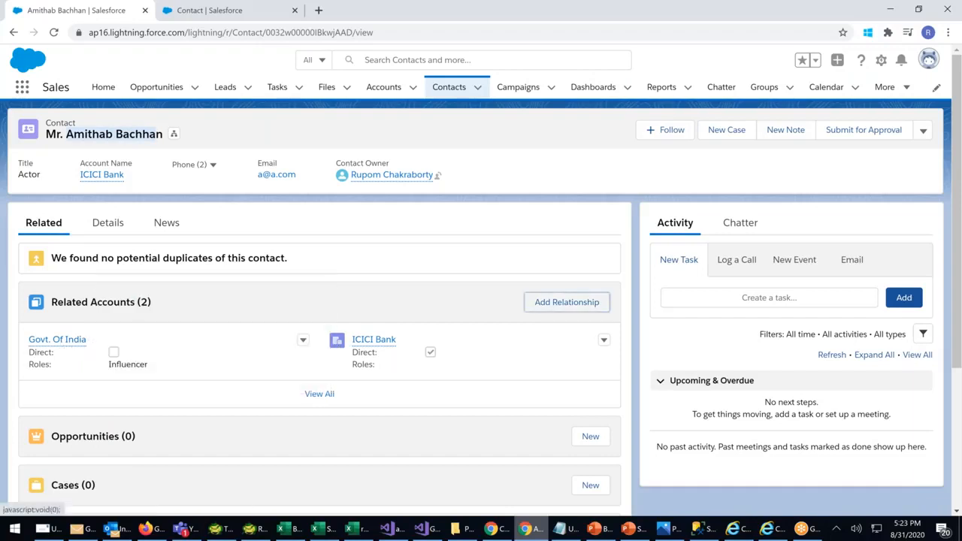
pyautogui.click(566, 302)
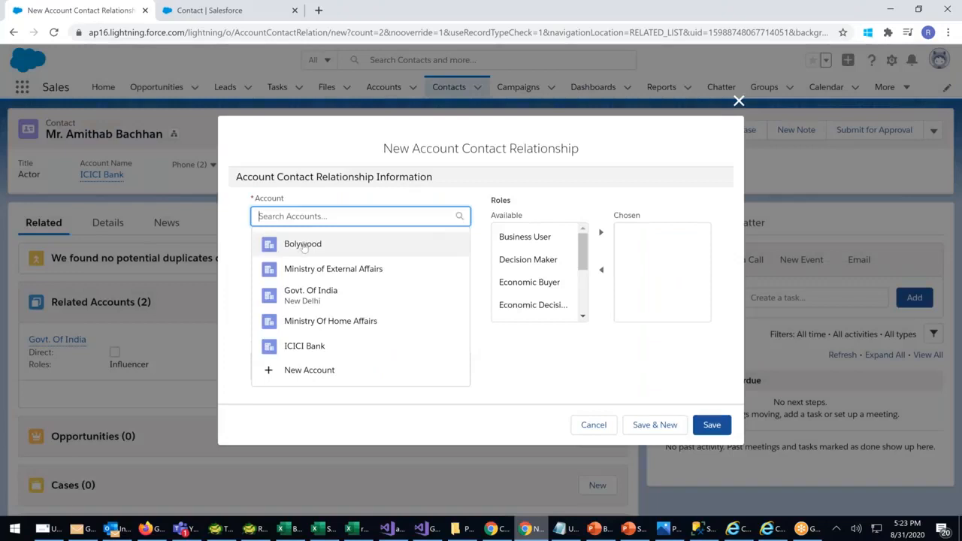
pyautogui.click(307, 246)
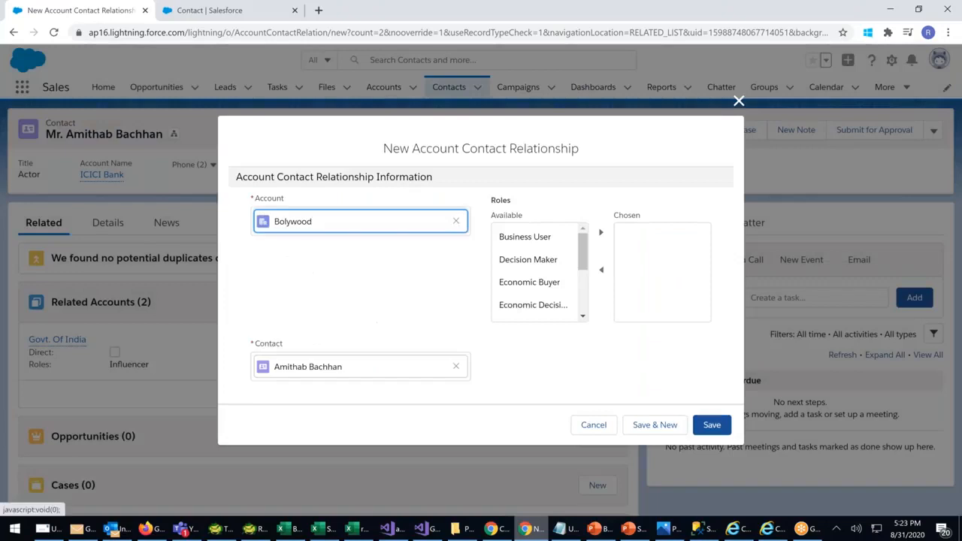
pyautogui.scroll(-3, 526, 289)
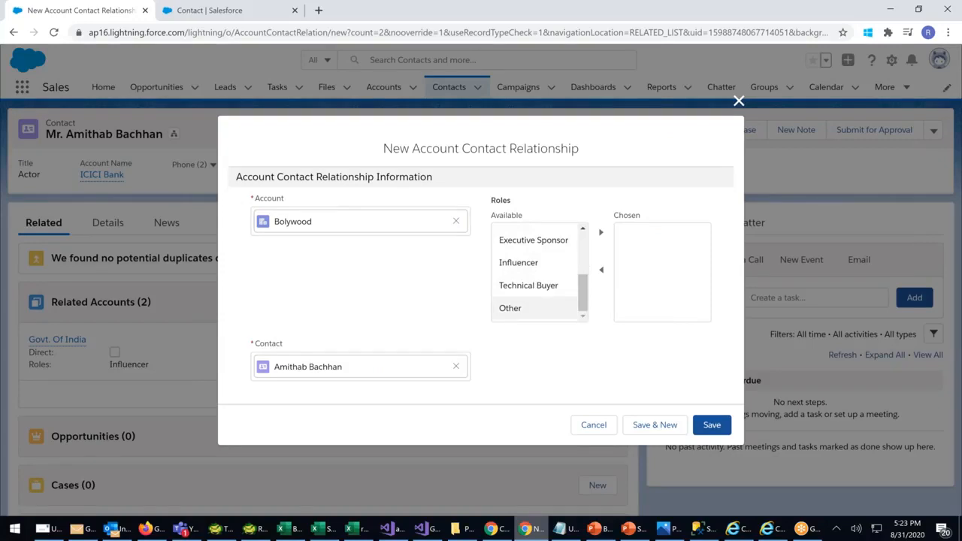
pyautogui.click(534, 308)
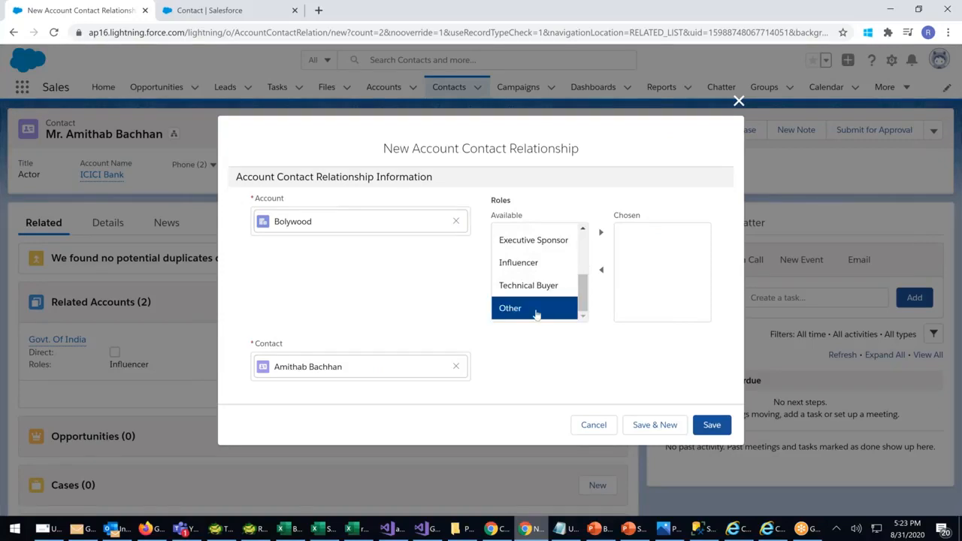
pyautogui.click(601, 234)
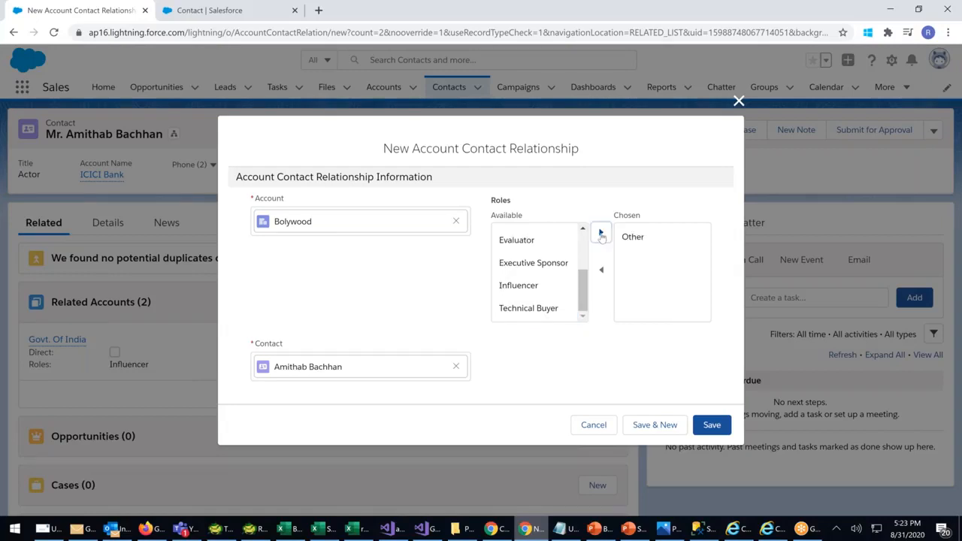
pyautogui.click(716, 428)
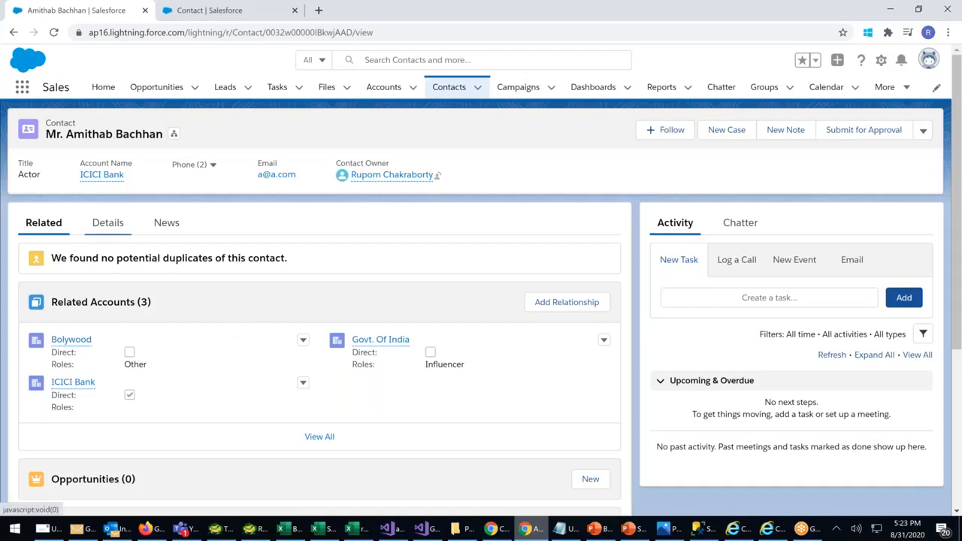
pyautogui.click(110, 239)
pyautogui.moveTo(29, 312); pyautogui.dragTo(81, 333)
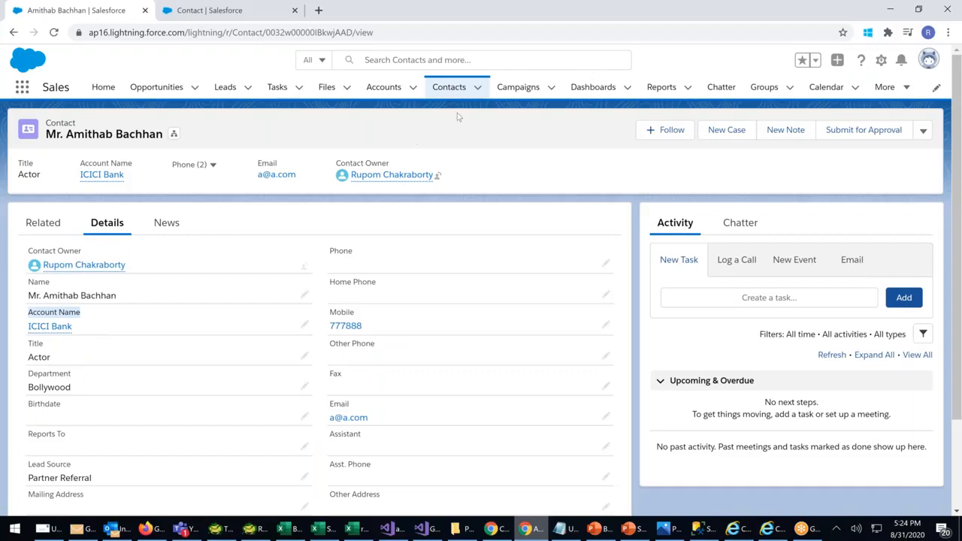
pyautogui.click(450, 89)
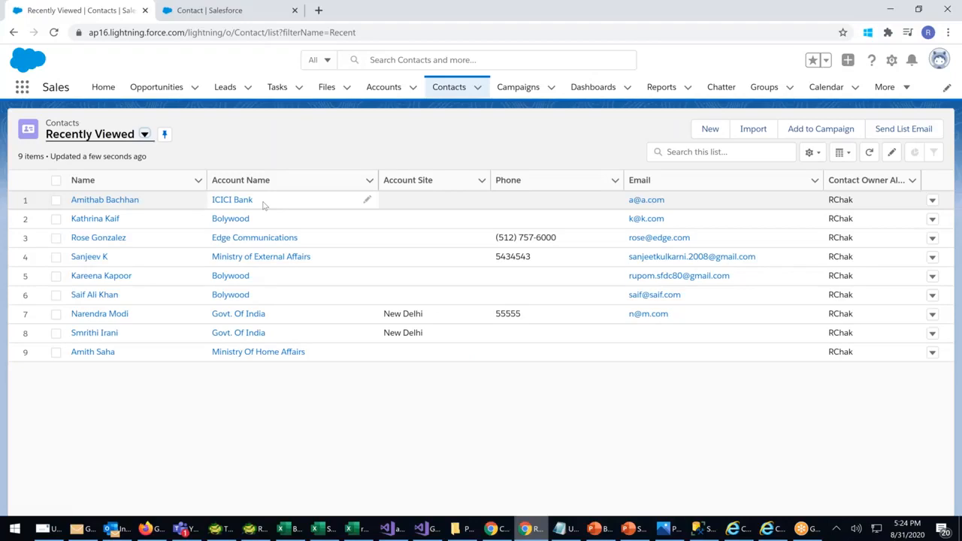
pyautogui.click(111, 203)
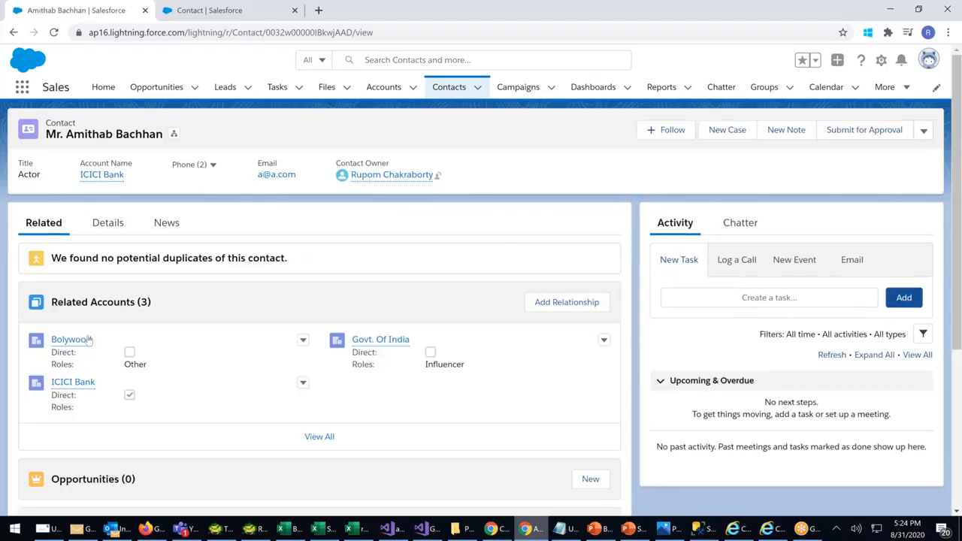
pyautogui.moveTo(87, 341)
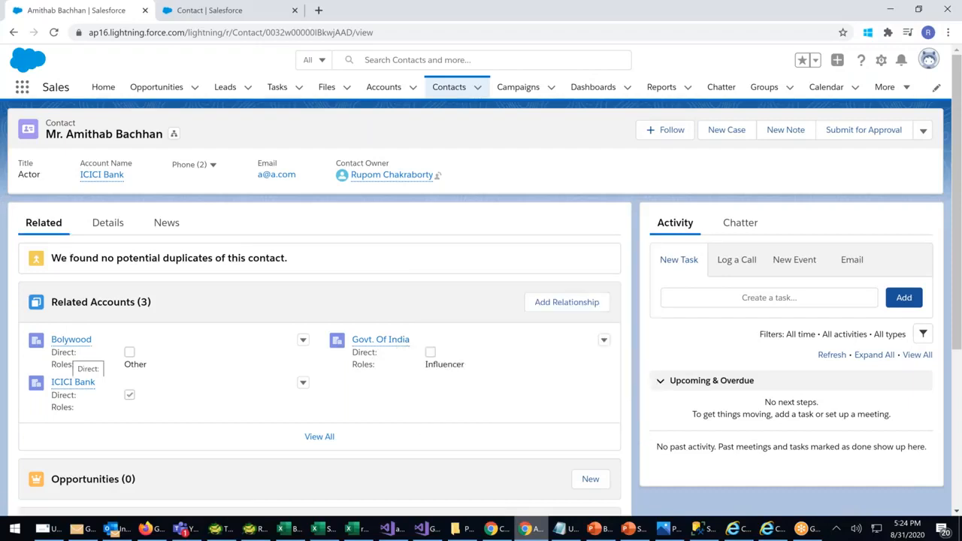
# Look at the Bolywood account, then open Govt. Of India from Recently Viewed accounts
pyautogui.click(382, 95)
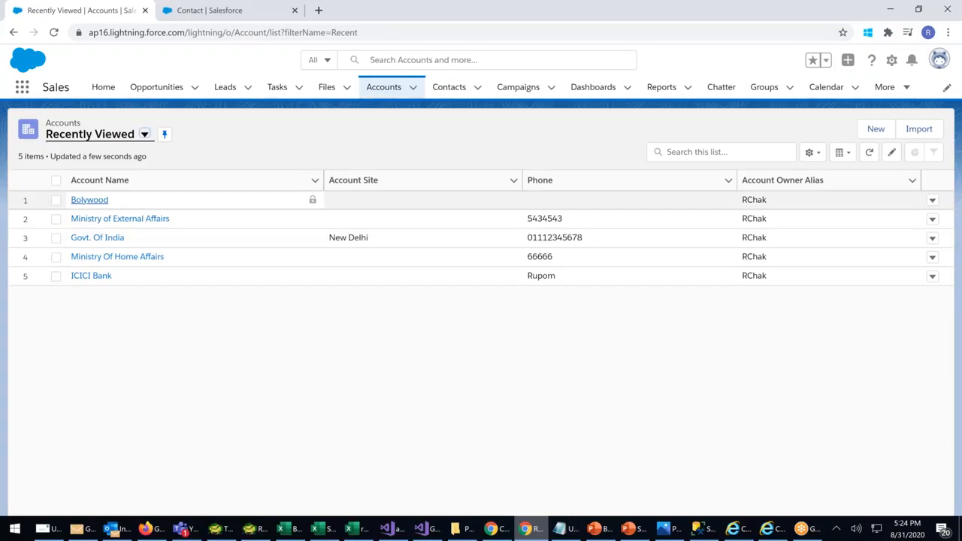
pyautogui.click(90, 200)
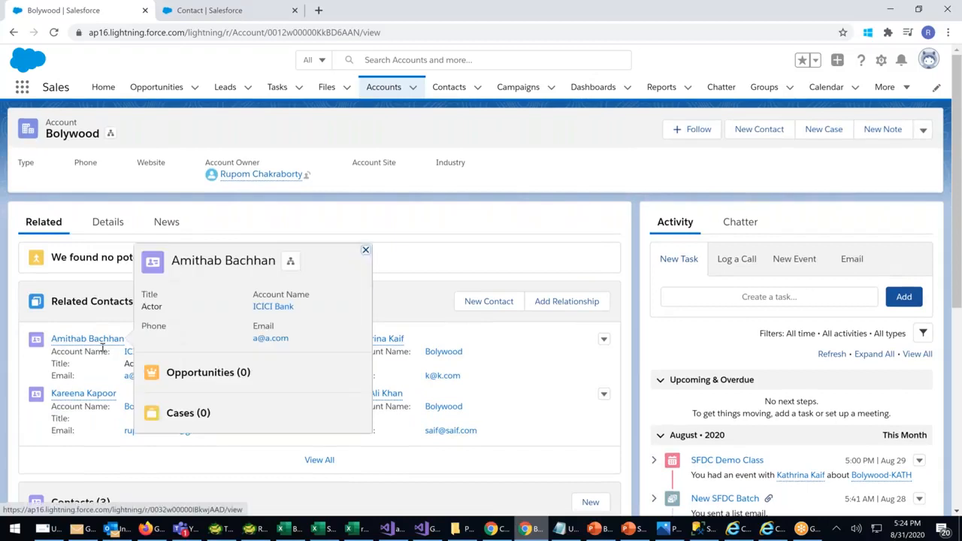
pyautogui.click(384, 89)
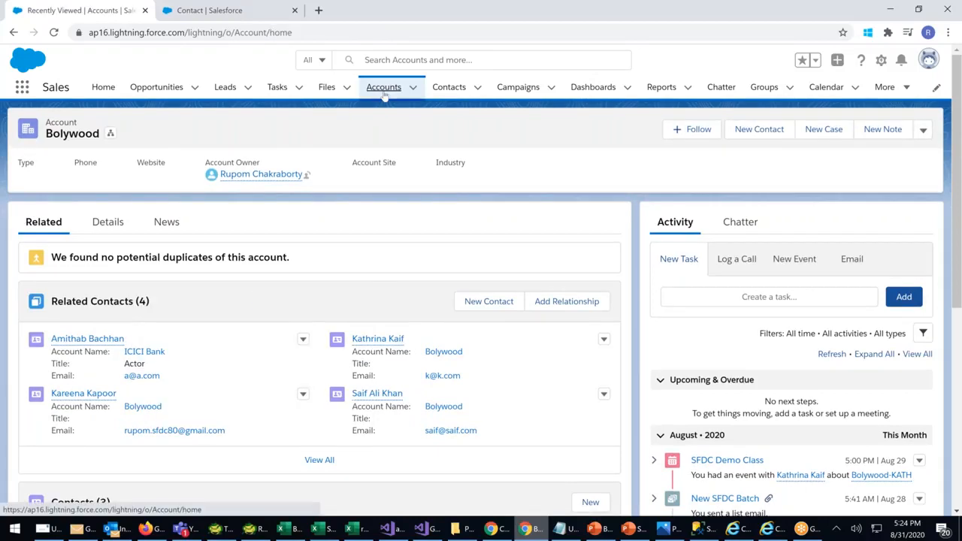
pyautogui.click(98, 238)
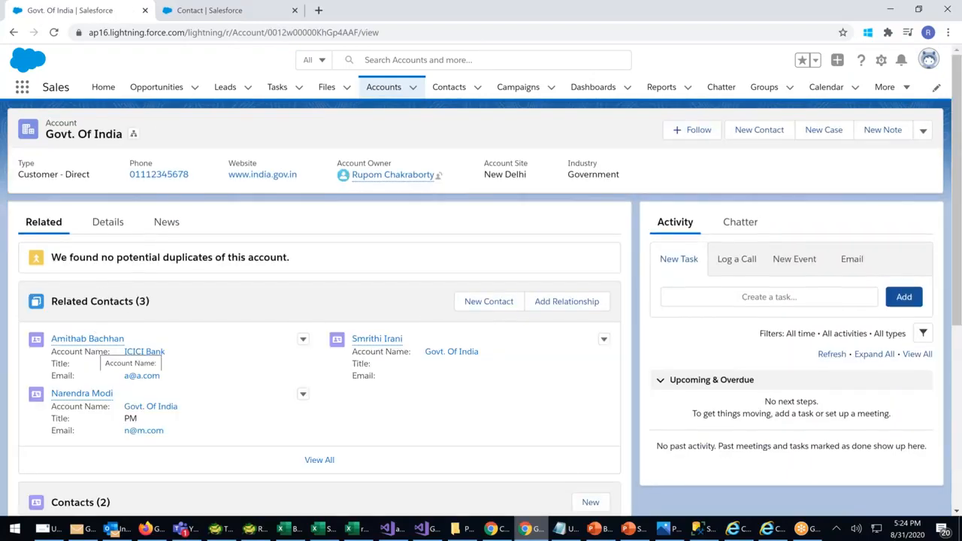
pyautogui.moveTo(113, 339)
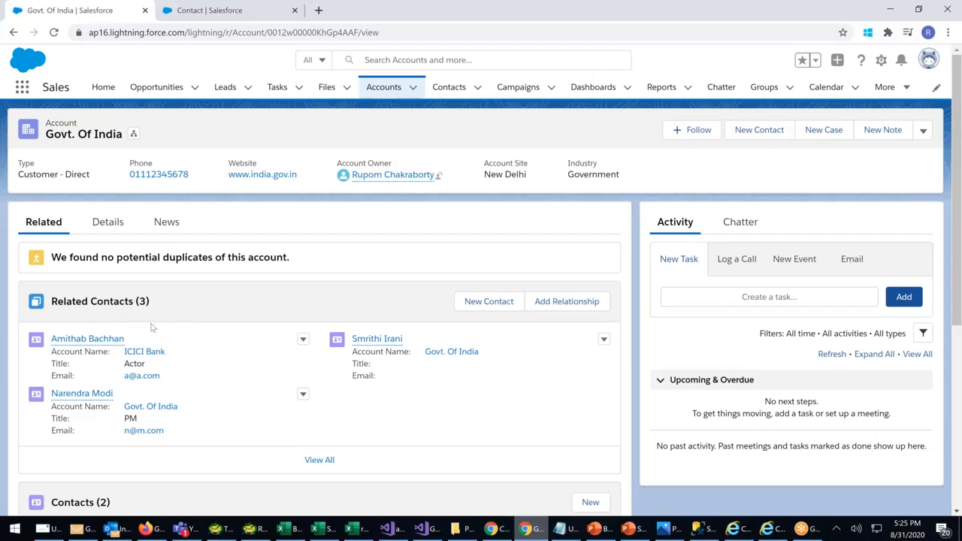
pyautogui.scroll(-1, 151, 327)
pyautogui.scroll(-2, 136, 354)
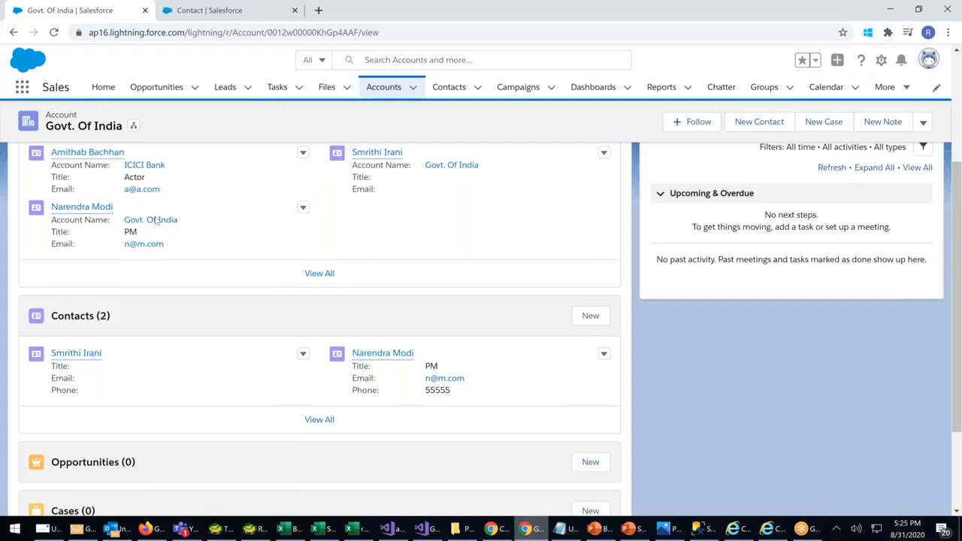
pyautogui.scroll(2, 175, 207)
pyautogui.moveTo(87, 276)
pyautogui.scroll(-2, 97, 376)
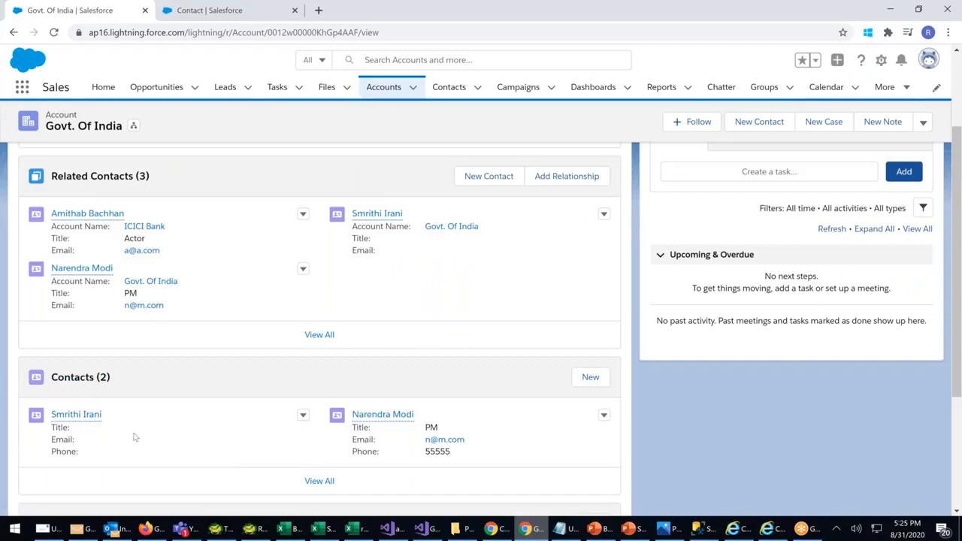
pyautogui.scroll(2, 167, 360)
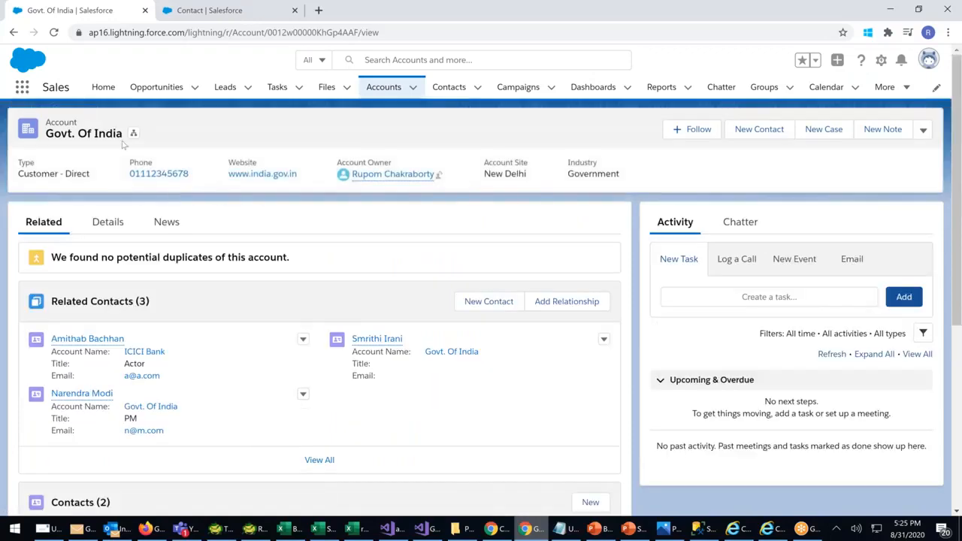
pyautogui.scroll(-2, 155, 272)
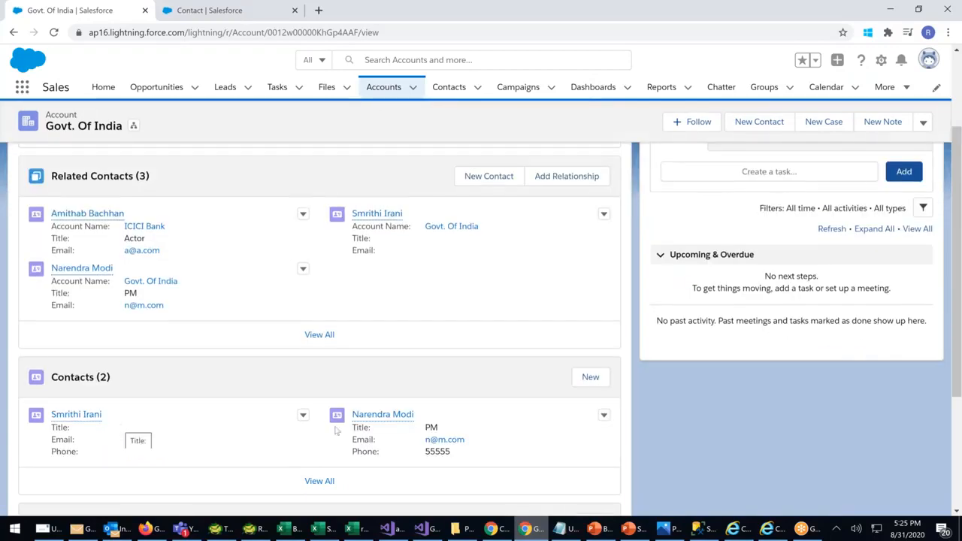
pyautogui.moveTo(380, 416)
pyautogui.moveTo(69, 221)
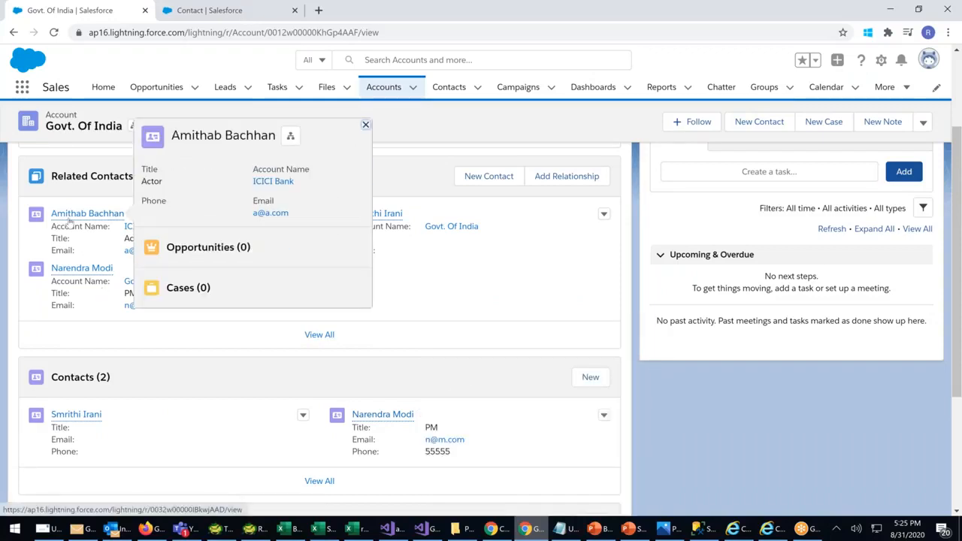
pyautogui.moveTo(89, 225); pyautogui.dragTo(172, 226)
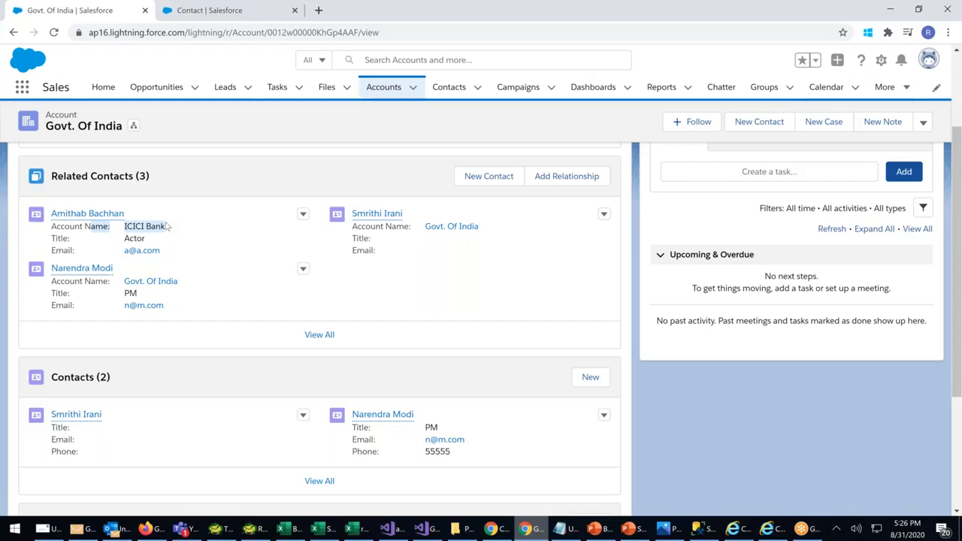
pyautogui.moveTo(493, 228); pyautogui.dragTo(435, 227)
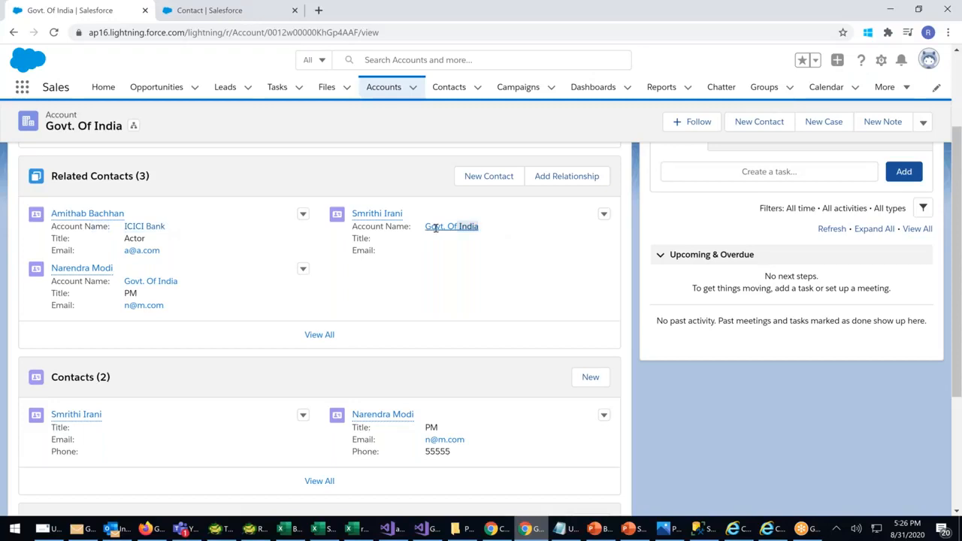
pyautogui.moveTo(25, 369); pyautogui.dragTo(310, 428)
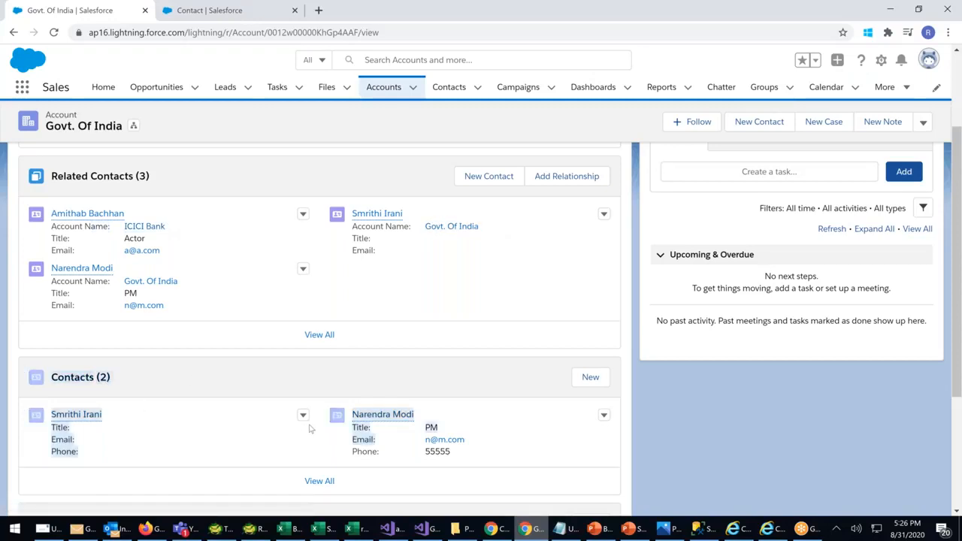
pyautogui.click(134, 203)
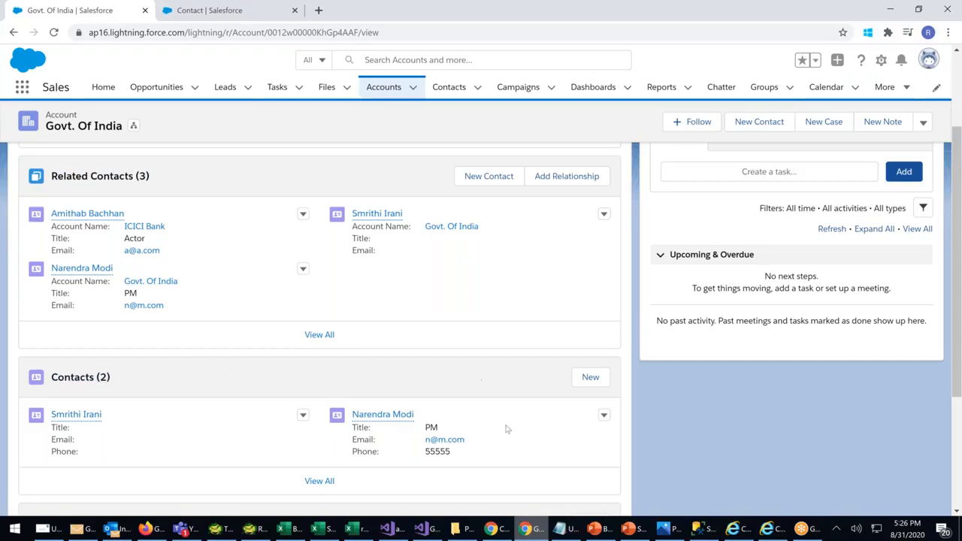
pyautogui.moveTo(90, 377); pyautogui.dragTo(141, 380)
pyautogui.scroll(1, 189, 324)
pyautogui.scroll(-2, 154, 350)
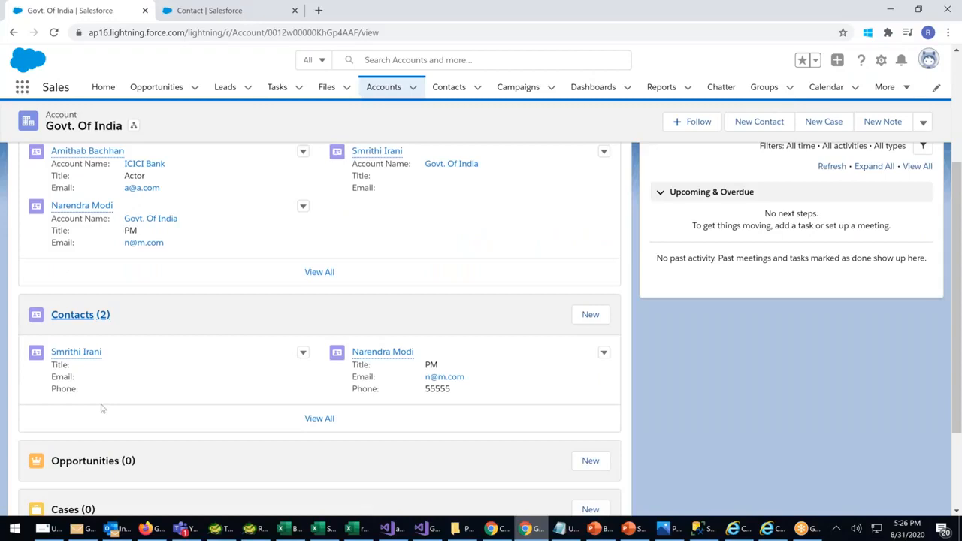
pyautogui.scroll(1, 113, 409)
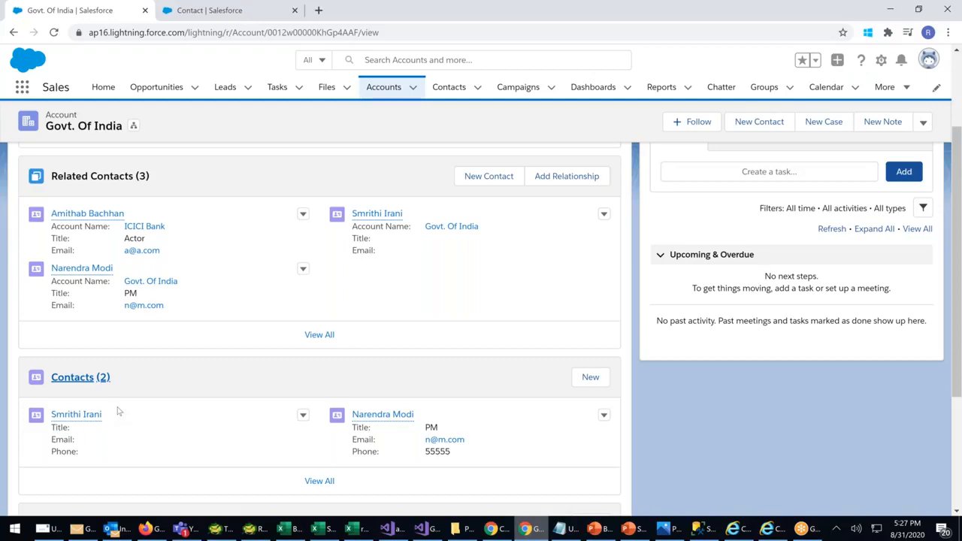
# Open ICICI Bank from Recently Viewed accounts, review its related lists, and show its Details
pyautogui.click(368, 90)
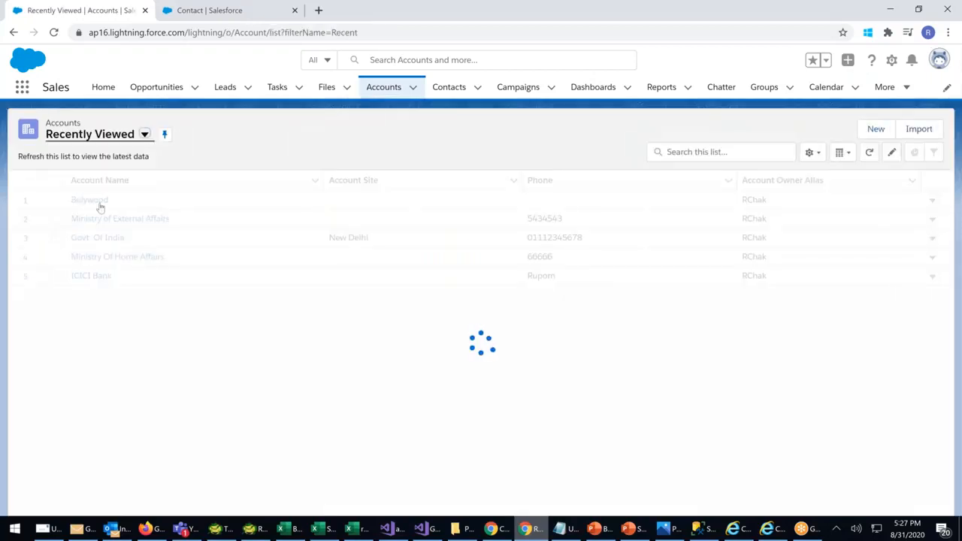
pyautogui.click(91, 276)
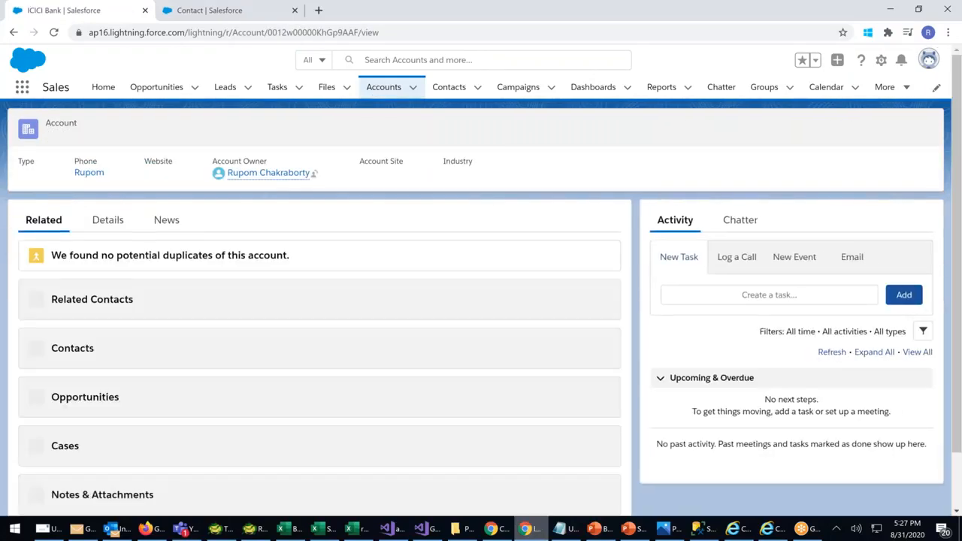
pyautogui.scroll(-4, 308, 336)
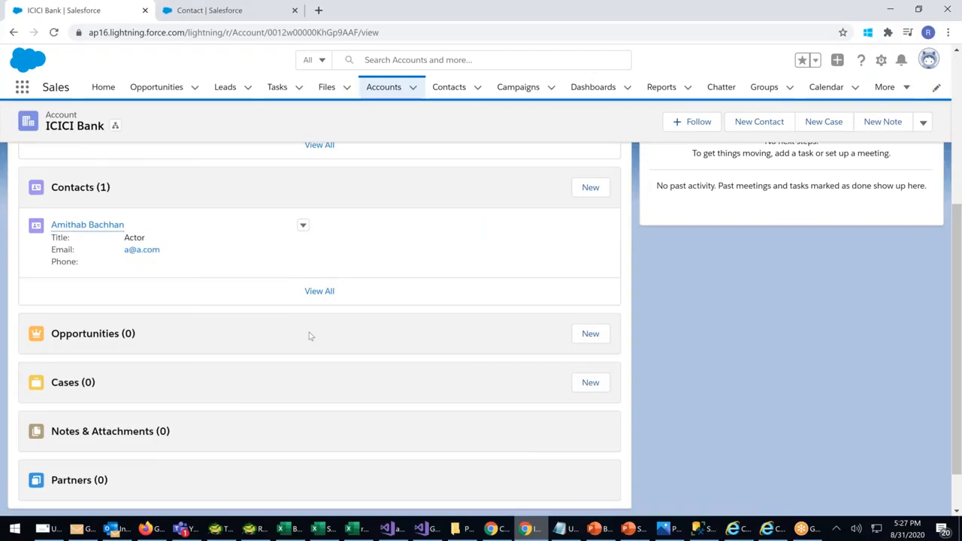
pyautogui.scroll(5, 308, 336)
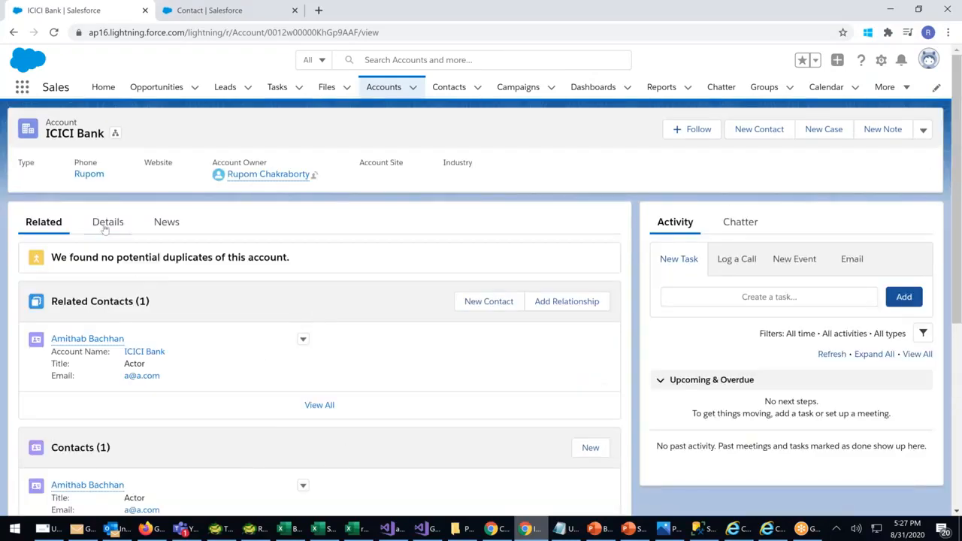
pyautogui.click(106, 229)
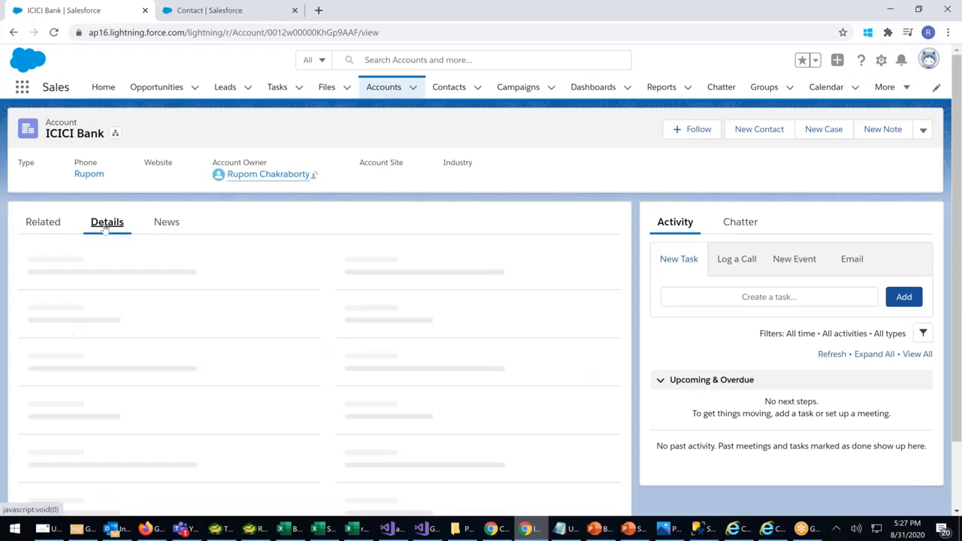
pyautogui.click(171, 227)
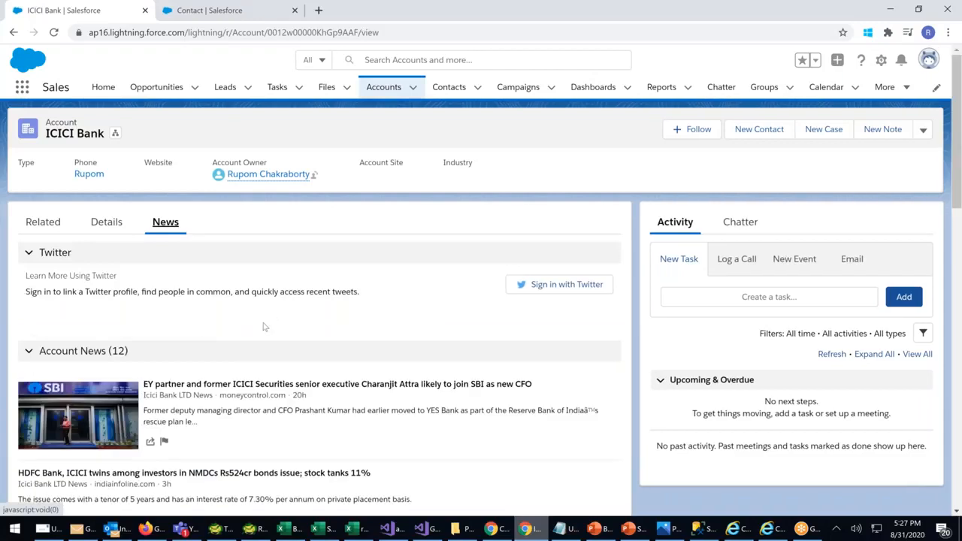
pyautogui.scroll(-2, 264, 327)
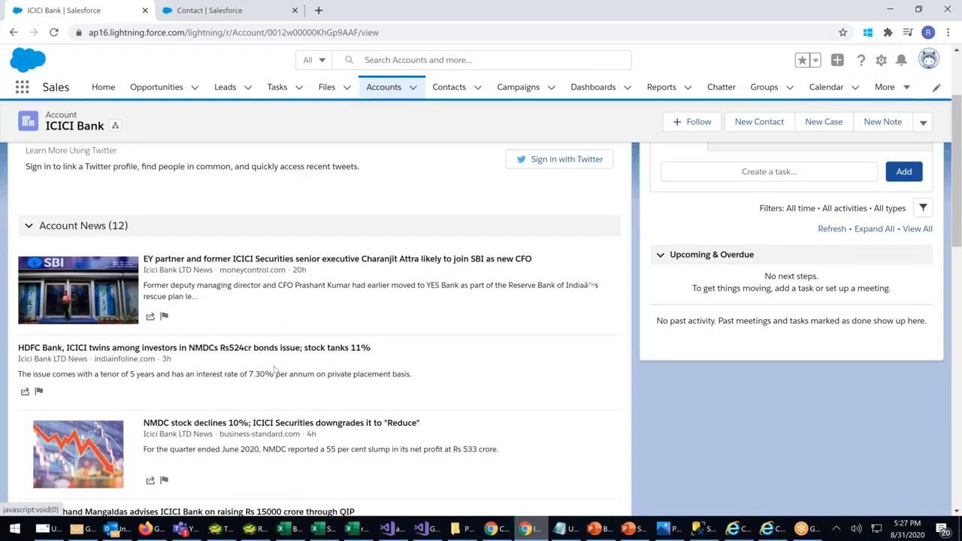
pyautogui.scroll(-1, 275, 369)
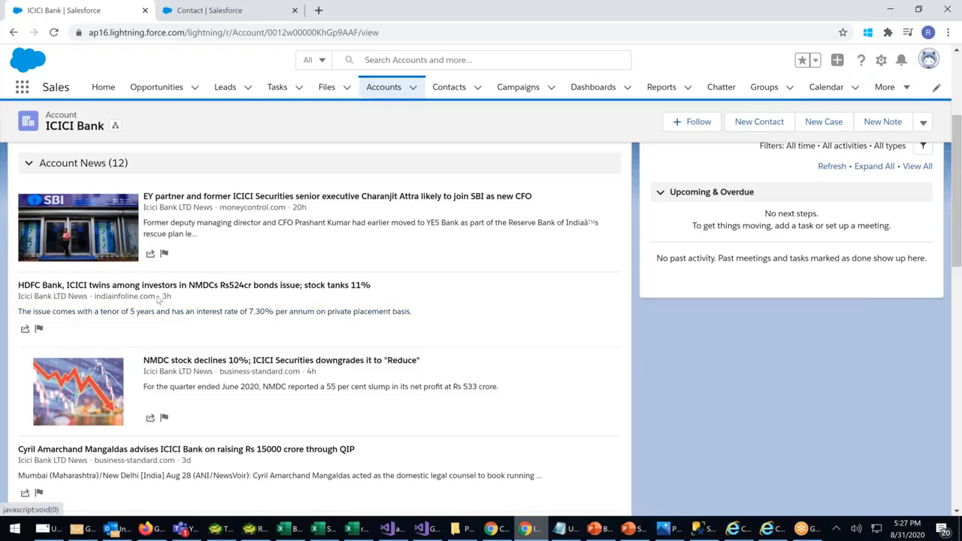
pyautogui.scroll(-1, 158, 299)
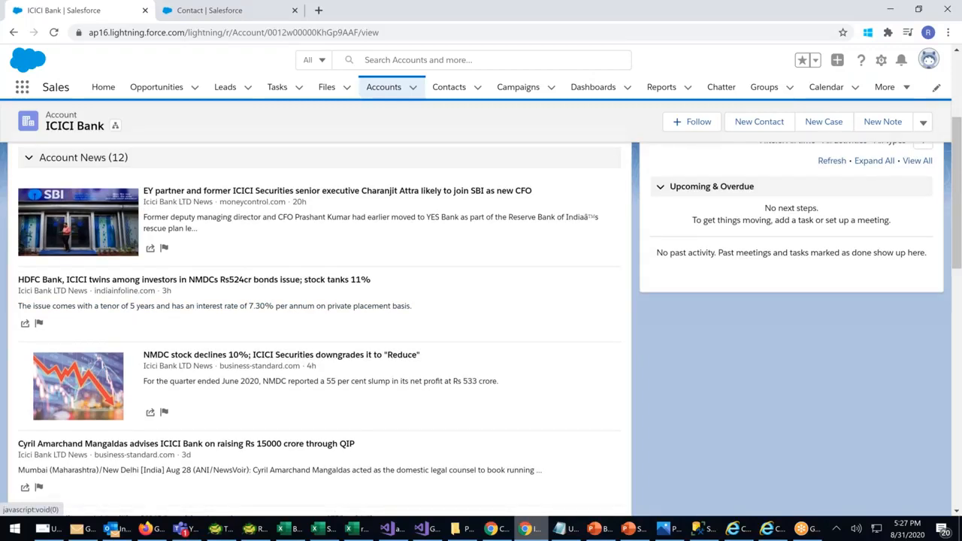
pyautogui.scroll(-1, 143, 406)
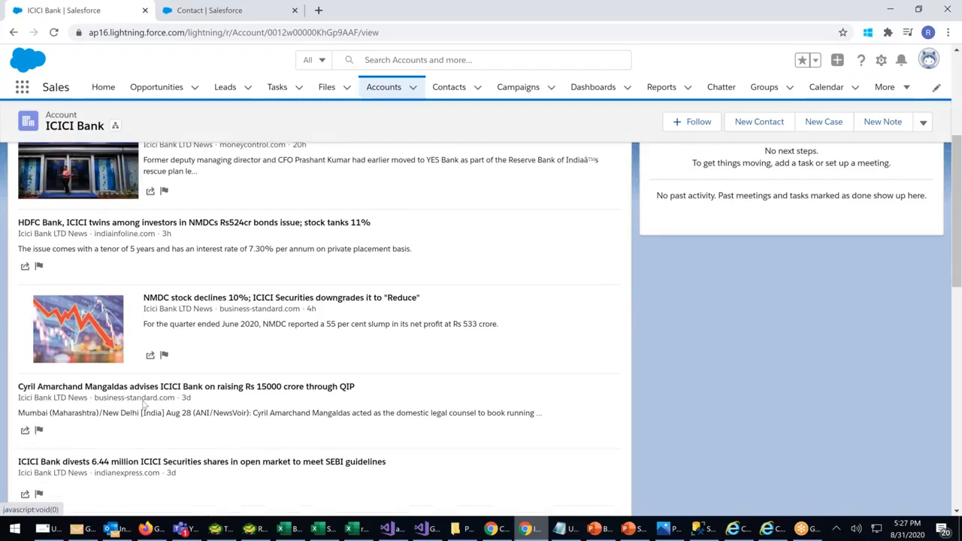
pyautogui.scroll(-1, 143, 405)
pyautogui.scroll(-1, 80, 347)
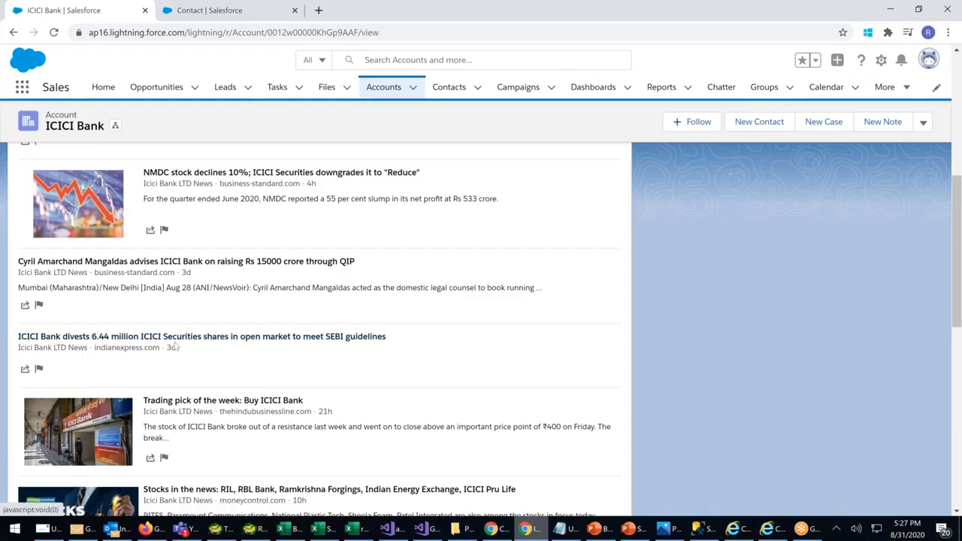
pyautogui.scroll(-2, 263, 329)
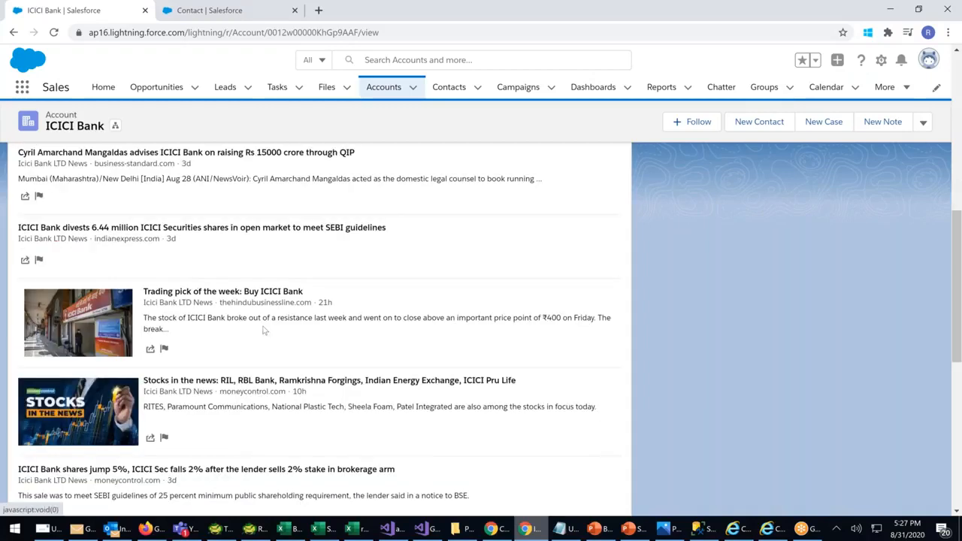
pyautogui.scroll(-1, 263, 329)
pyautogui.scroll(-2, 273, 323)
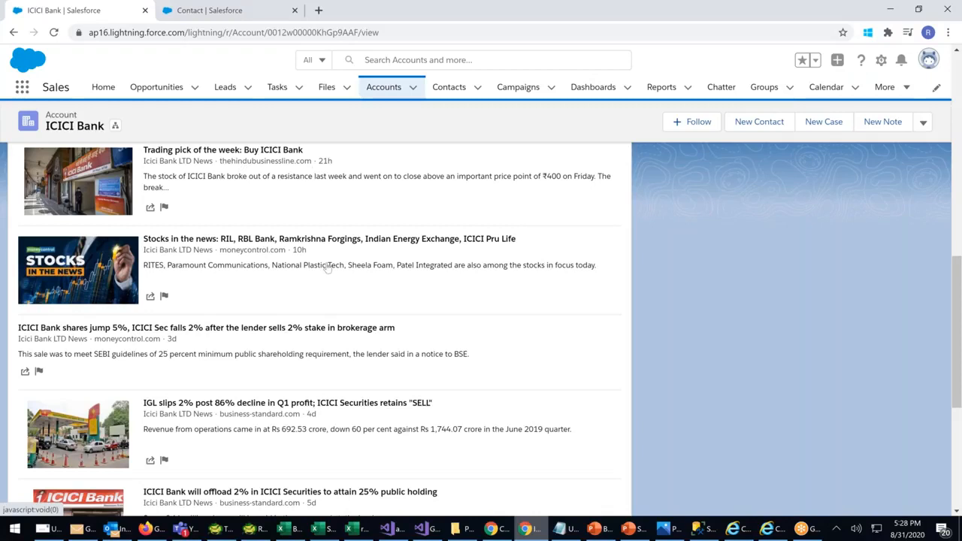
pyautogui.scroll(-1, 326, 270)
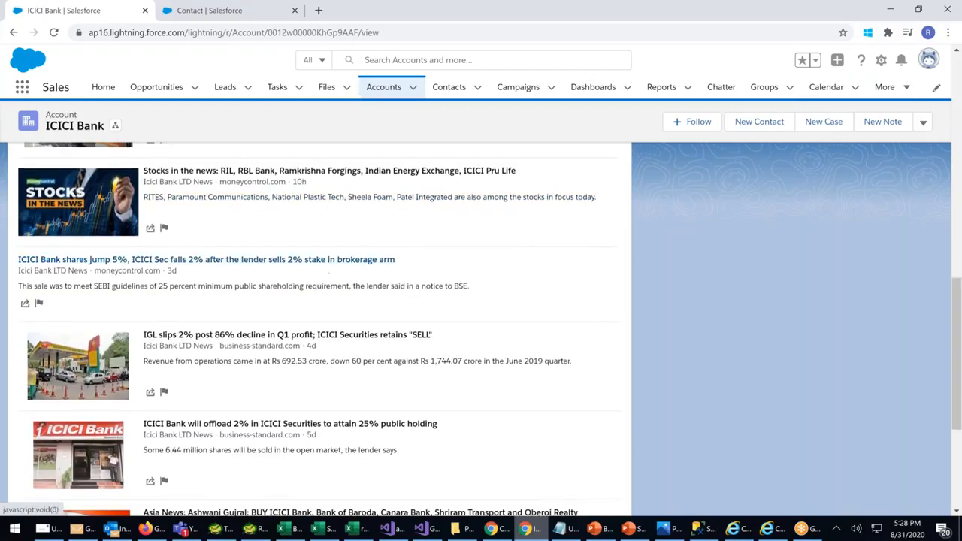
pyautogui.scroll(-4, 323, 338)
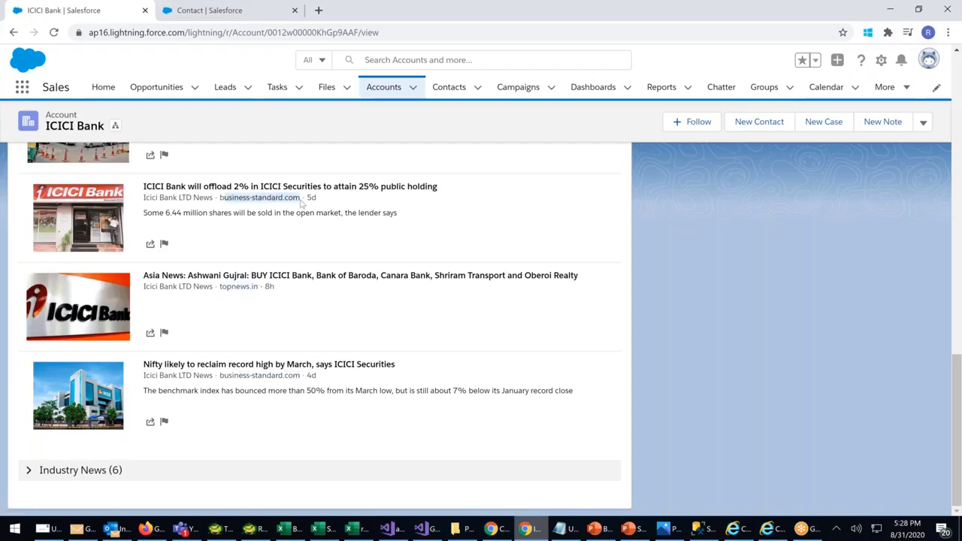
pyautogui.scroll(2, 384, 355)
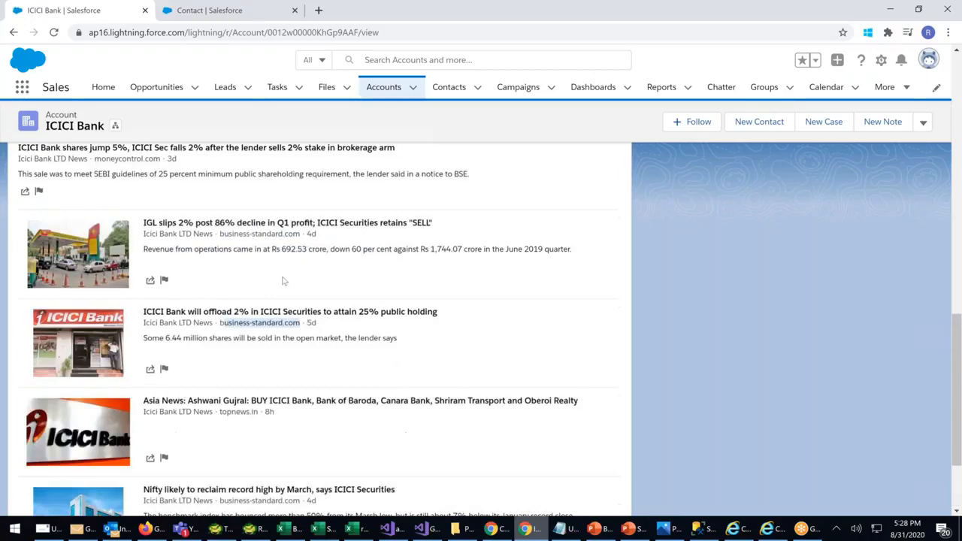
pyautogui.scroll(3, 301, 323)
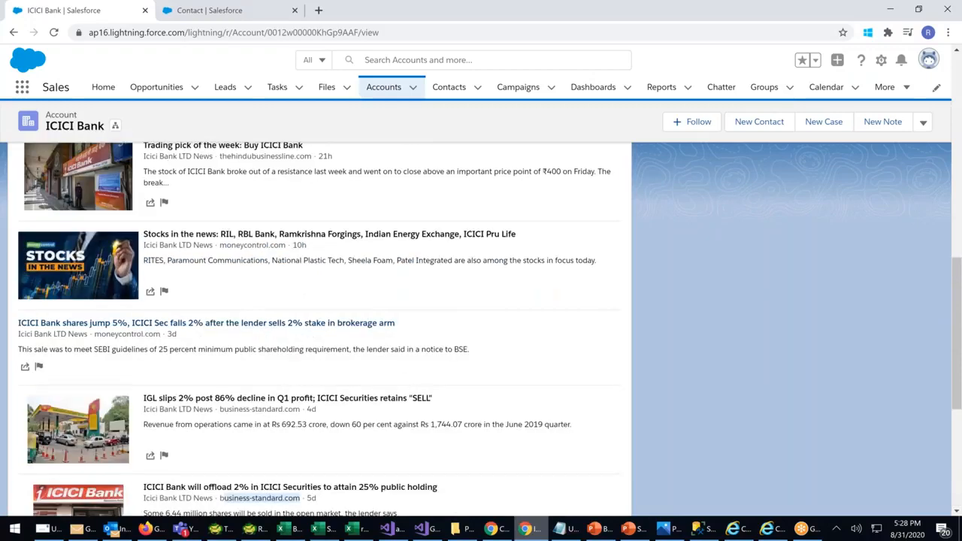
pyautogui.scroll(1, 331, 336)
pyautogui.scroll(1, 332, 336)
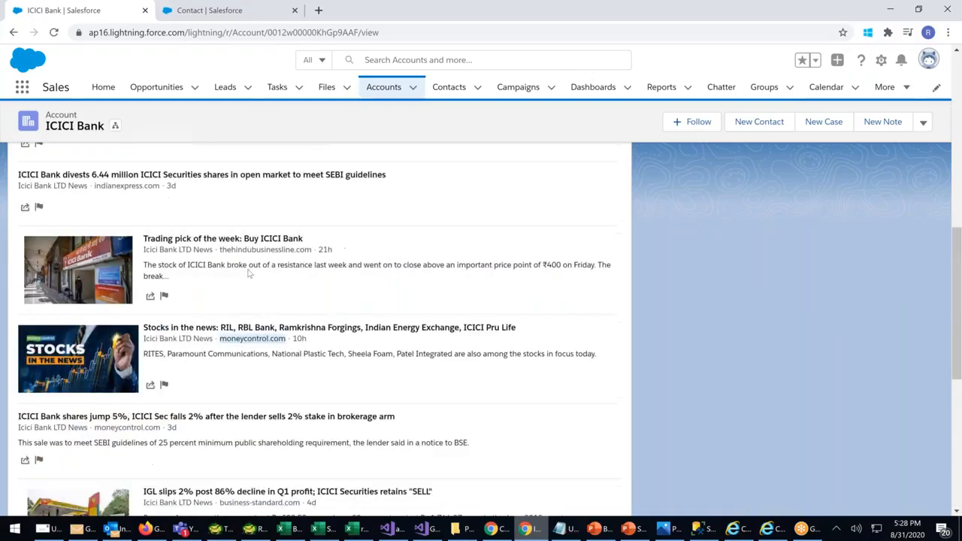
pyautogui.scroll(1, 248, 274)
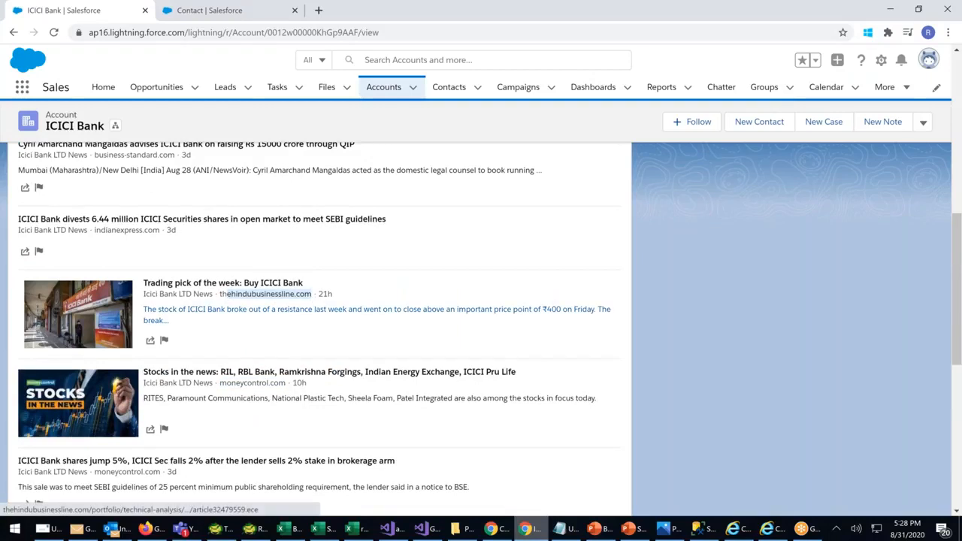
pyautogui.scroll(1, 226, 295)
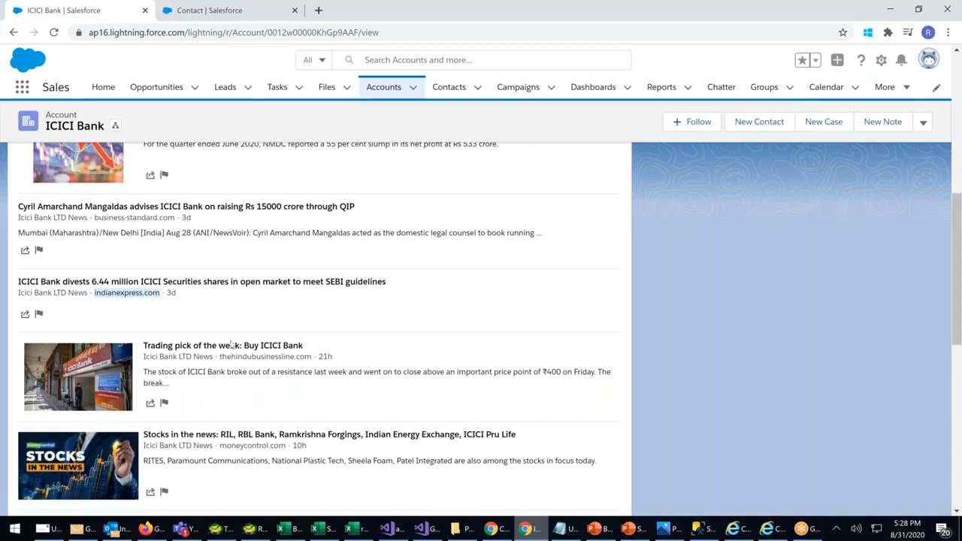
pyautogui.scroll(5, 231, 344)
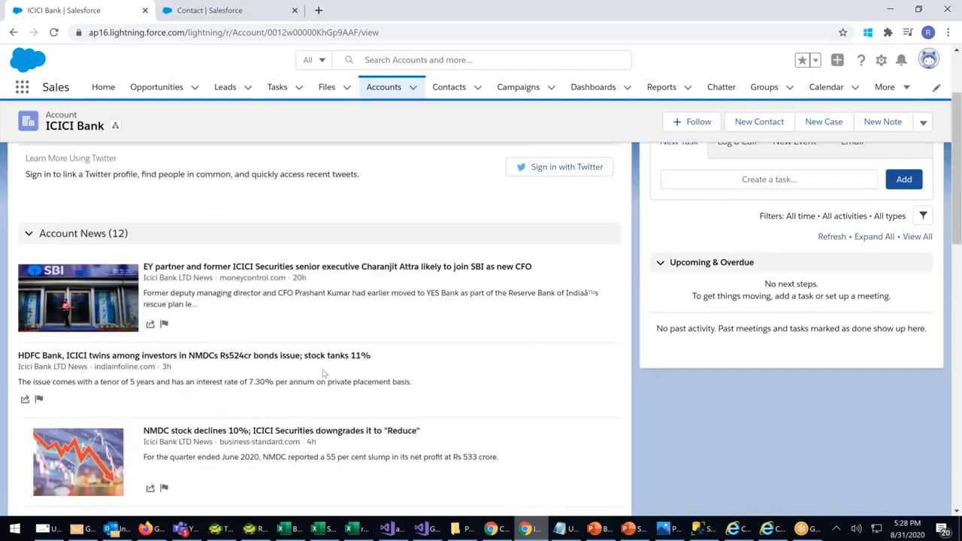
pyautogui.scroll(2, 330, 373)
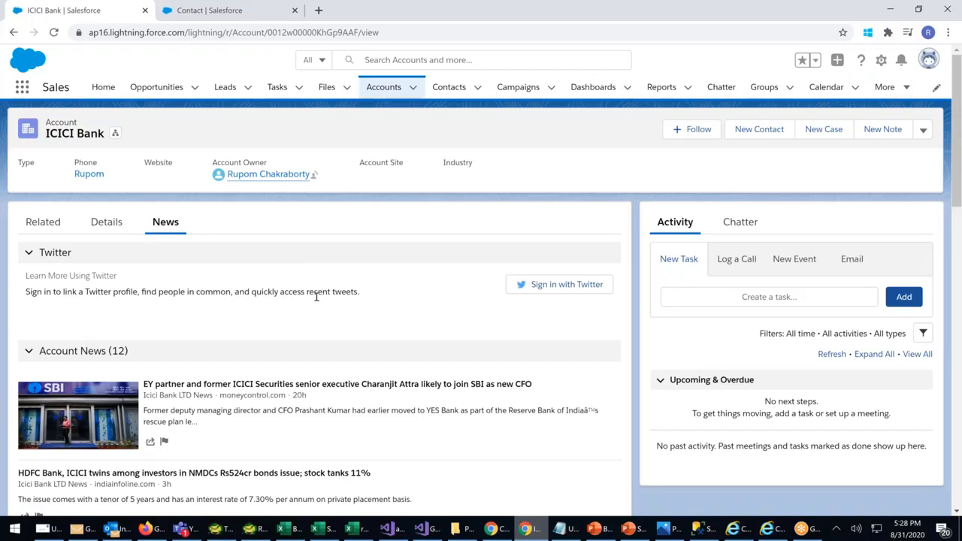
pyautogui.scroll(-3, 317, 297)
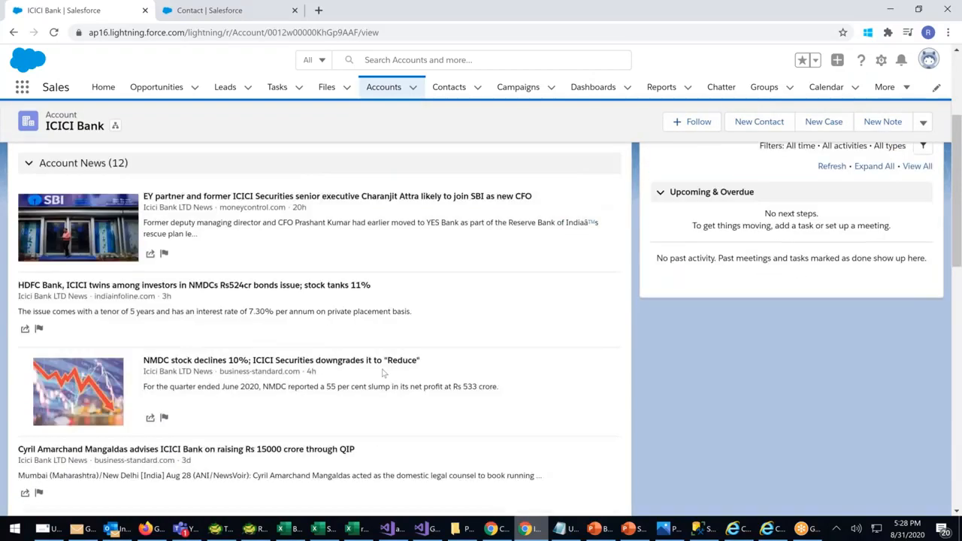
pyautogui.scroll(2, 383, 373)
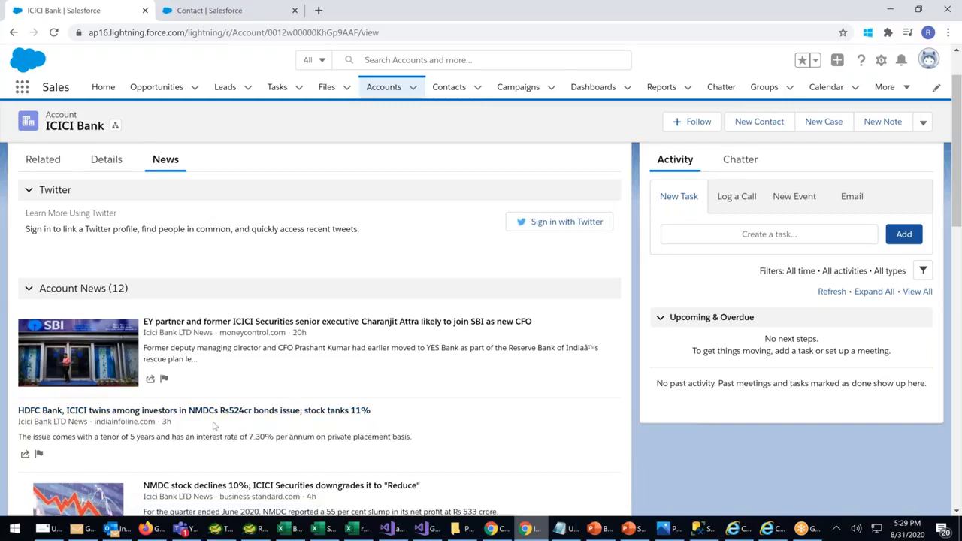
pyautogui.moveTo(171, 423); pyautogui.dragTo(97, 429)
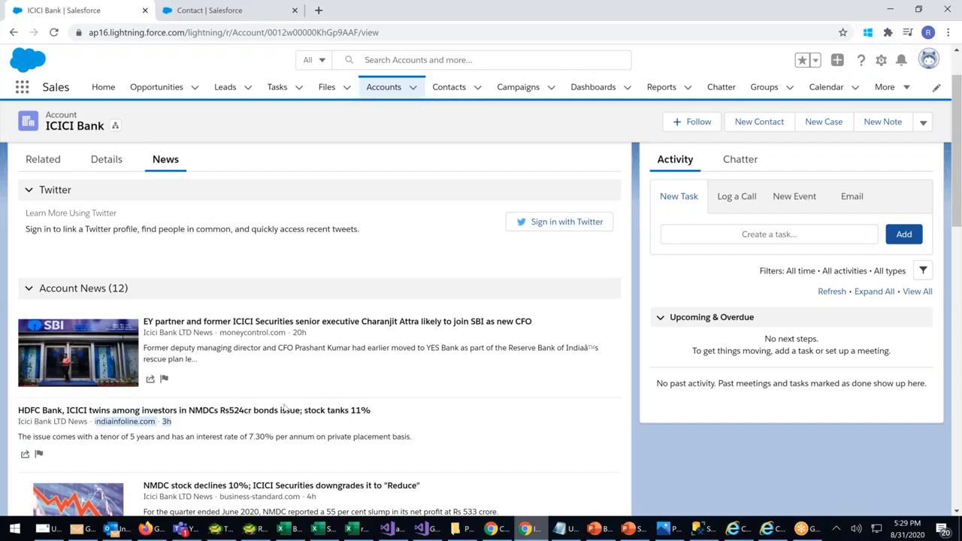
pyautogui.scroll(-3, 284, 408)
pyautogui.scroll(4, 284, 406)
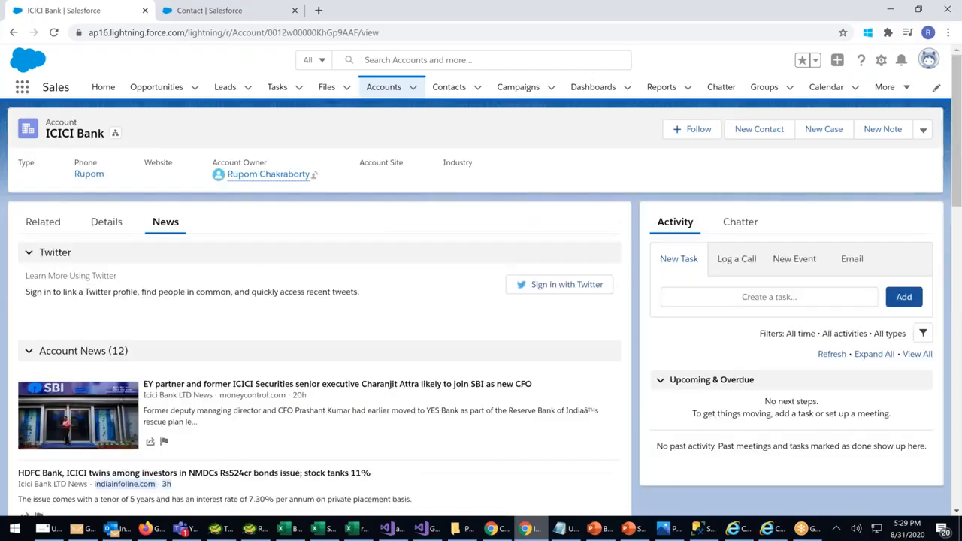
# Open Govt. Of India's News tab and scroll through its 20 Industry News articles
pyautogui.click(381, 90)
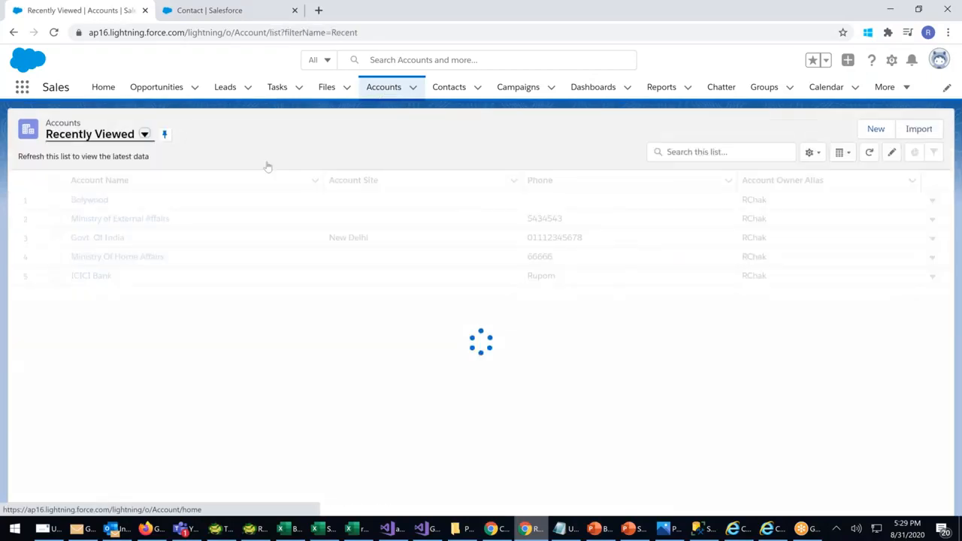
pyautogui.click(103, 239)
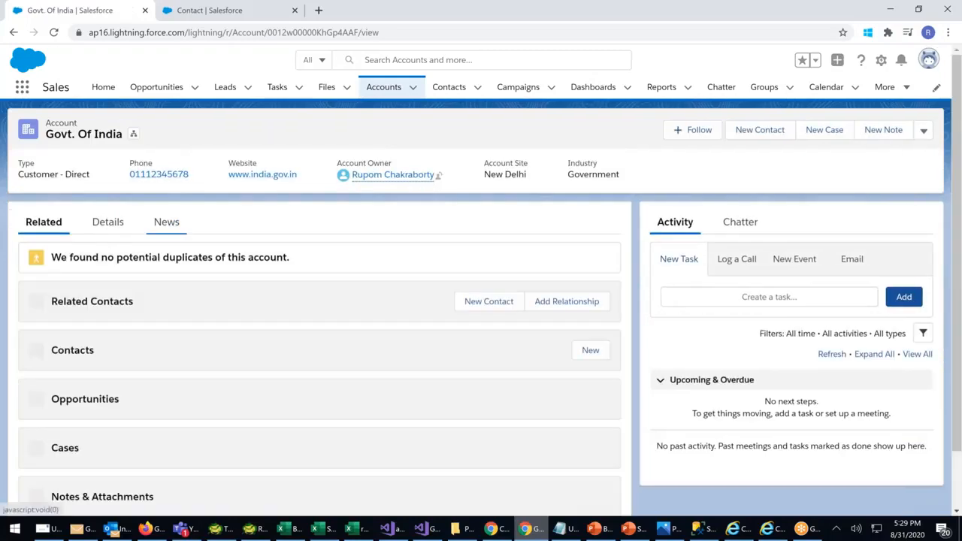
pyautogui.click(166, 222)
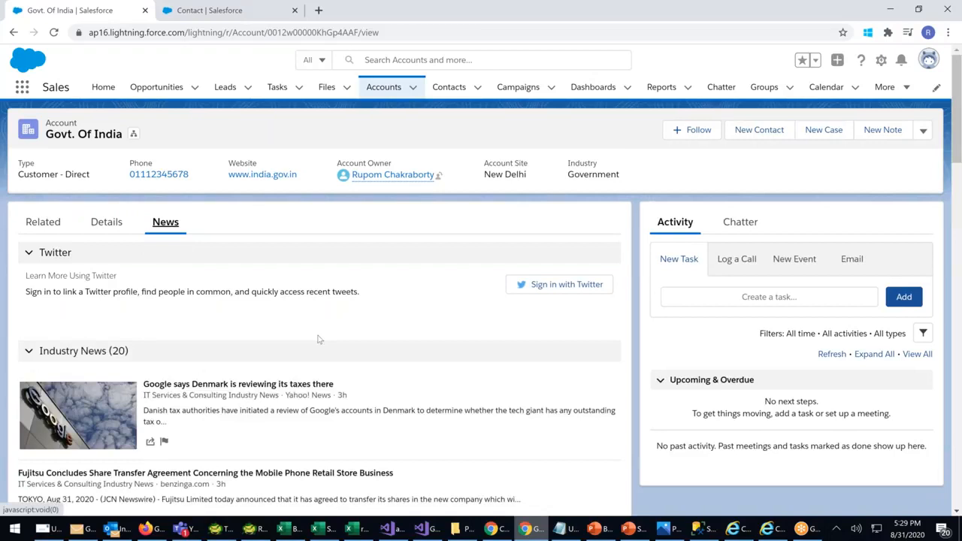
pyautogui.scroll(-1, 317, 340)
pyautogui.scroll(-1, 316, 344)
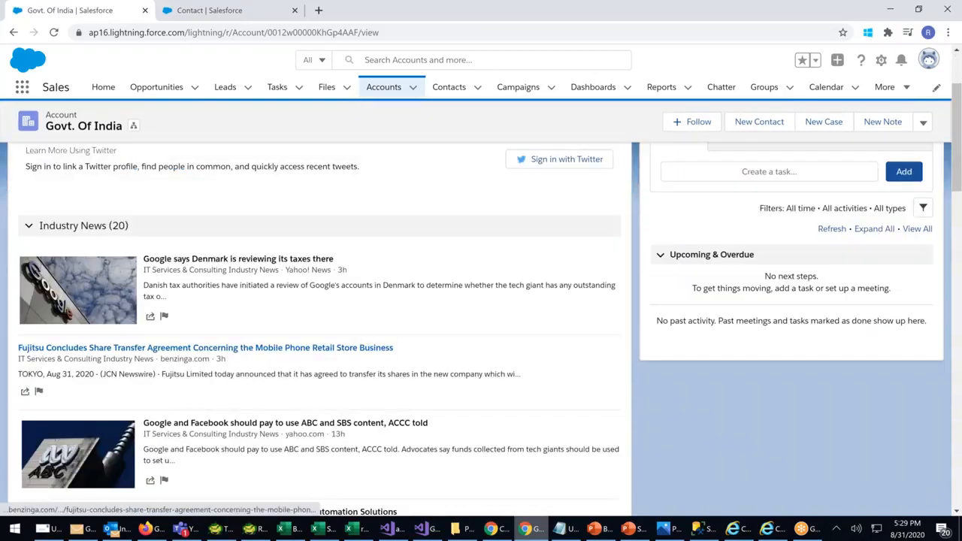
pyautogui.scroll(-1, 315, 346)
pyautogui.scroll(-2, 316, 346)
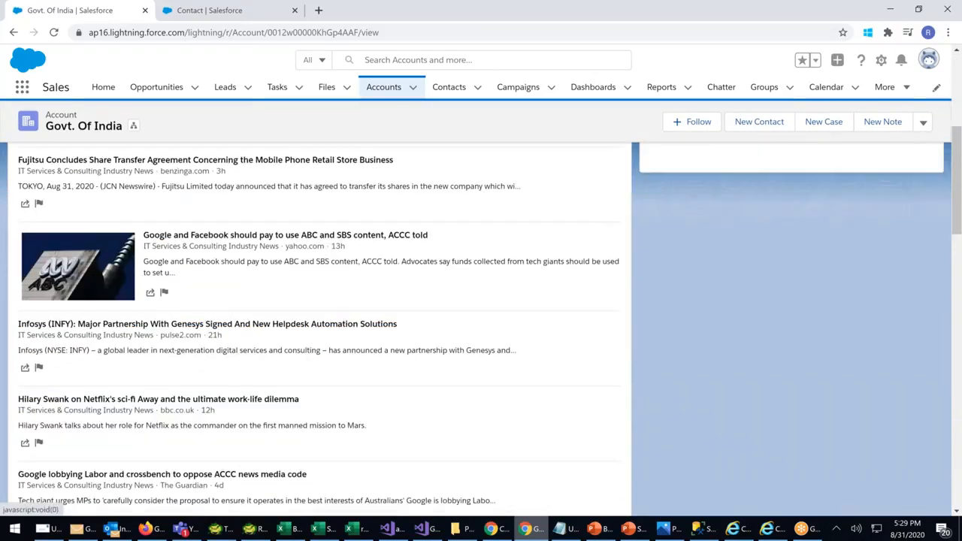
pyautogui.scroll(-2, 315, 331)
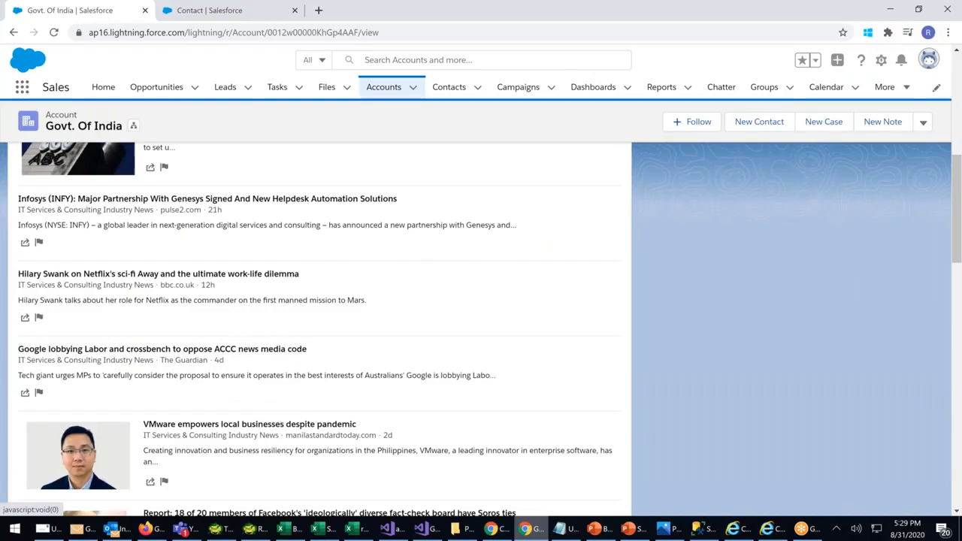
pyautogui.scroll(-1, 315, 331)
pyautogui.scroll(-3, 316, 330)
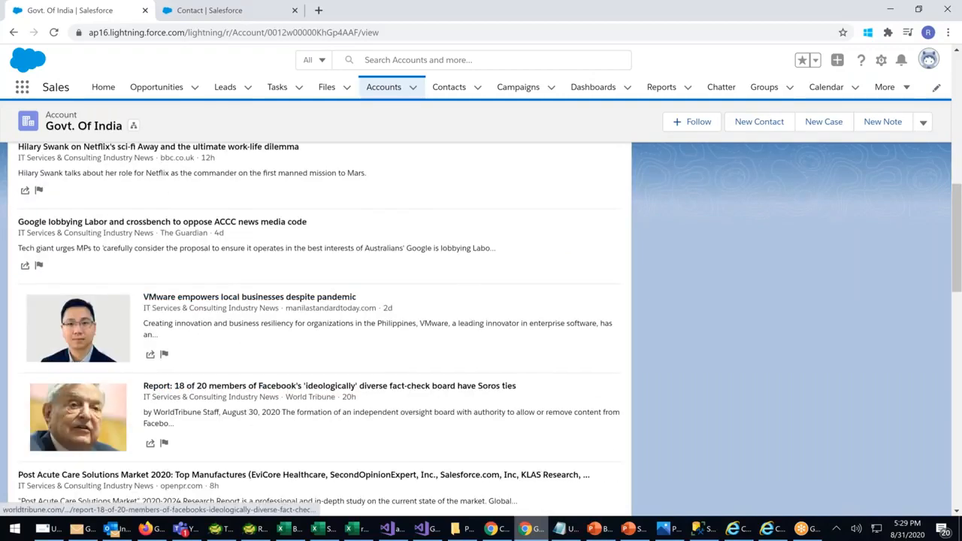
pyautogui.scroll(-1, 315, 331)
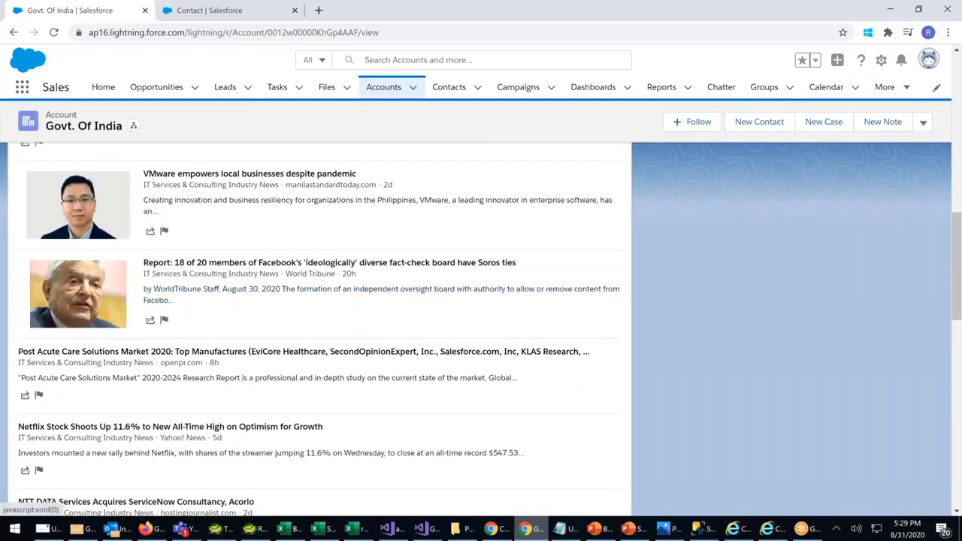
pyautogui.scroll(15, 316, 331)
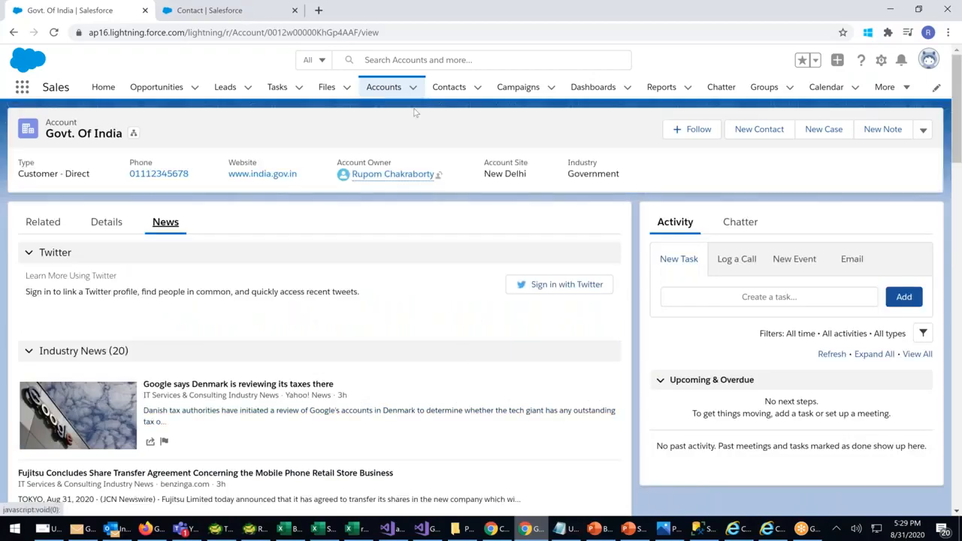
# Go back to Recently Viewed accounts, then switch to the SFDC Flow Diagram presentation in PowerPoint
pyautogui.click(370, 89)
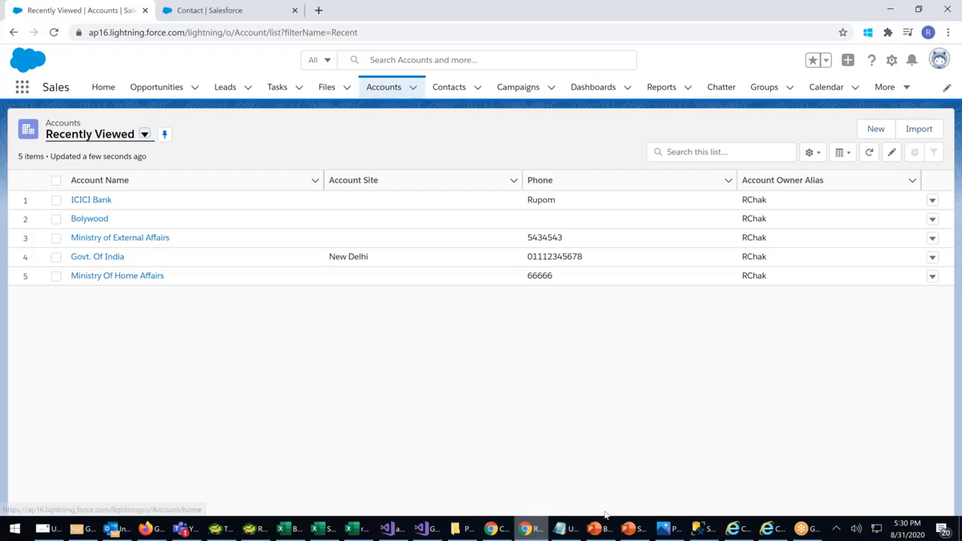
pyautogui.click(631, 530)
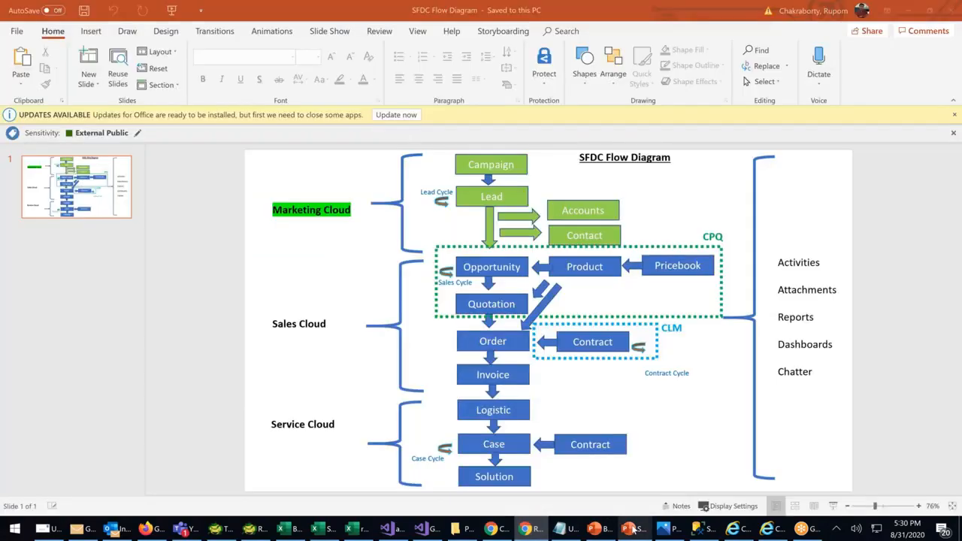
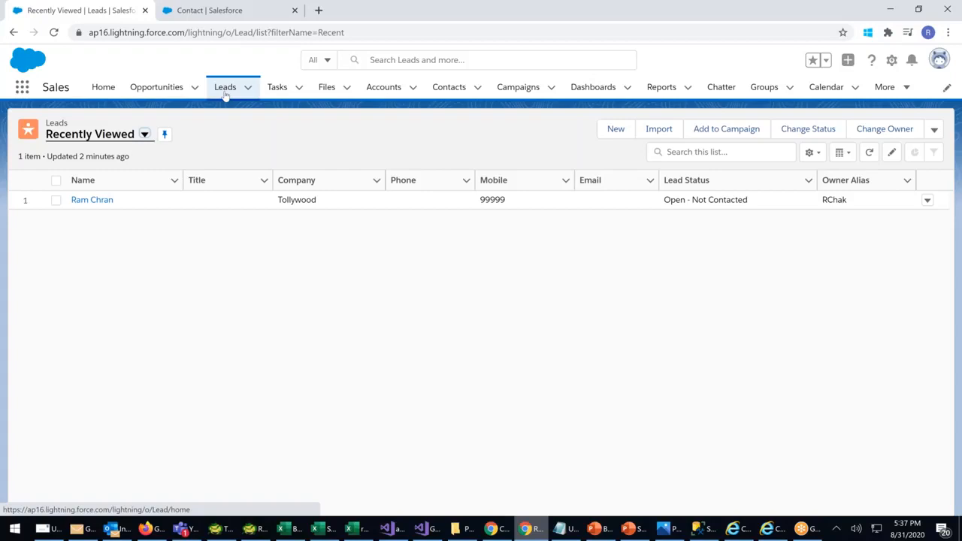
# Convert the Tollywood lead, naming the new opportunity Tollywood-PL followed by the lead's name
pyautogui.click(98, 200)
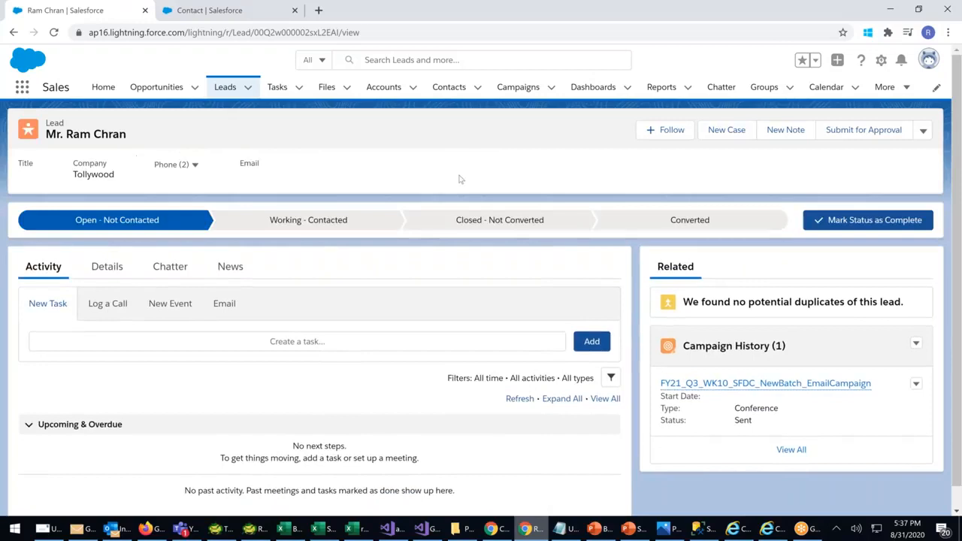
pyautogui.click(923, 131)
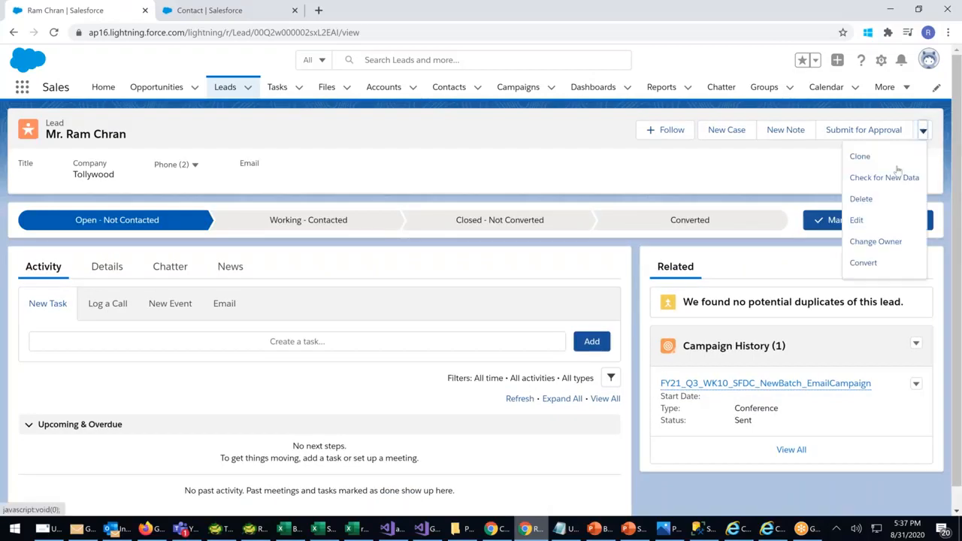
pyautogui.click(863, 263)
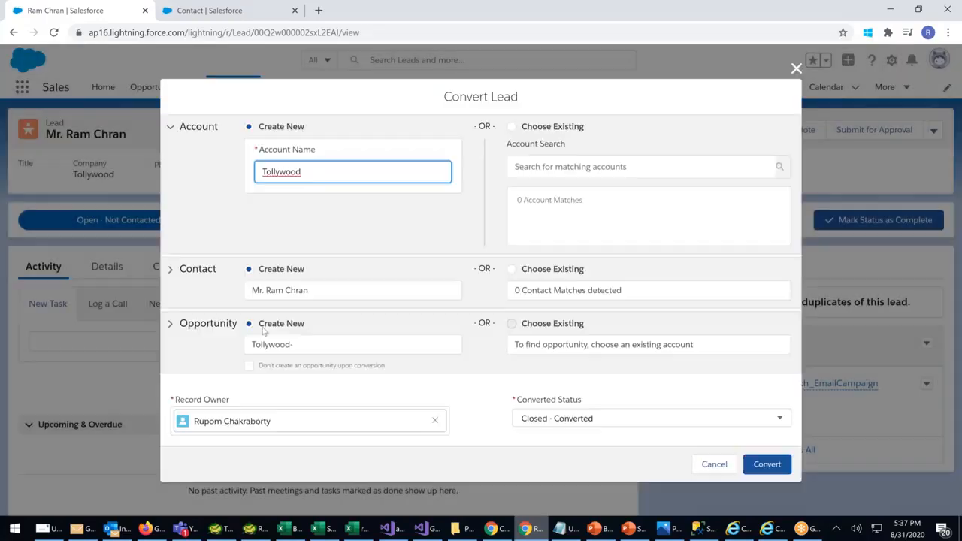
pyautogui.click(308, 344)
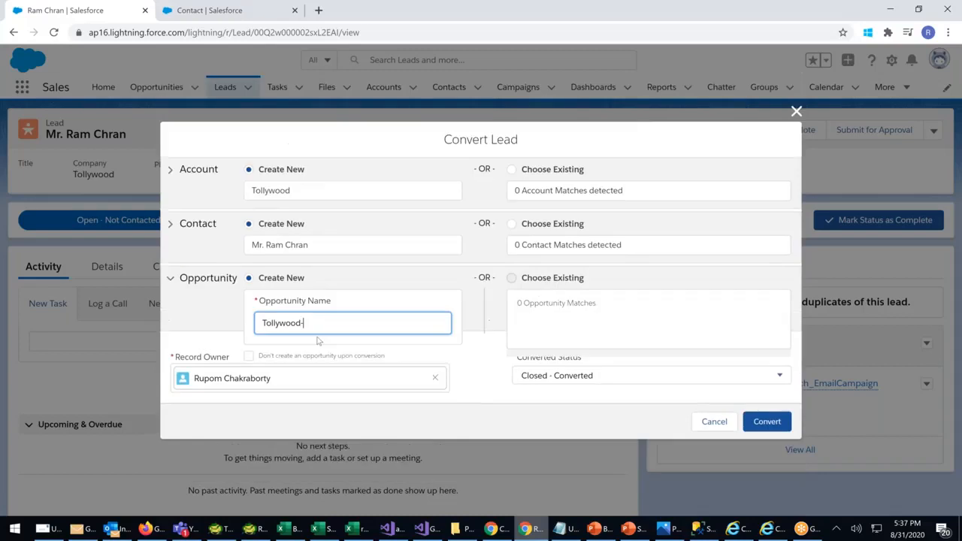
pyautogui.write('p')
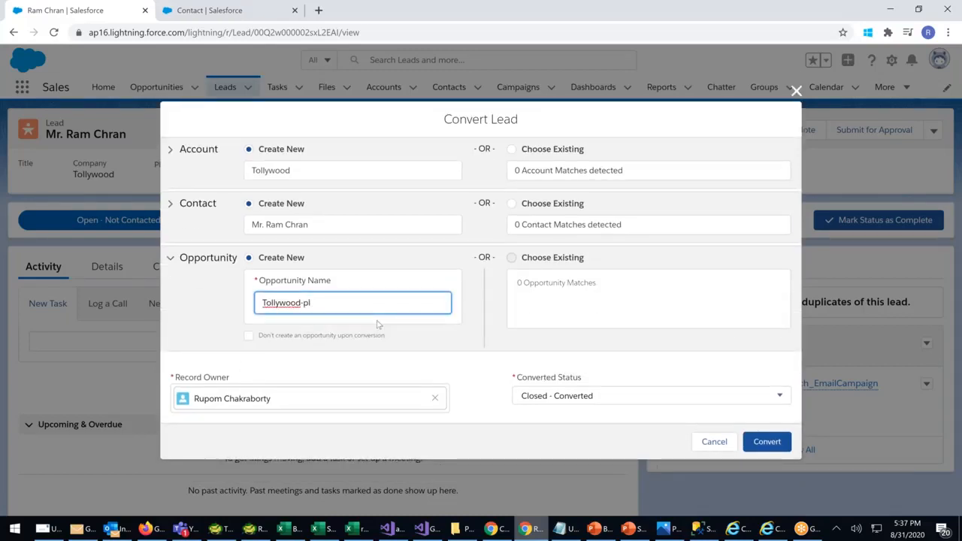
pyautogui.press('BackSpace')
pyautogui.write('PL Ramcharam')
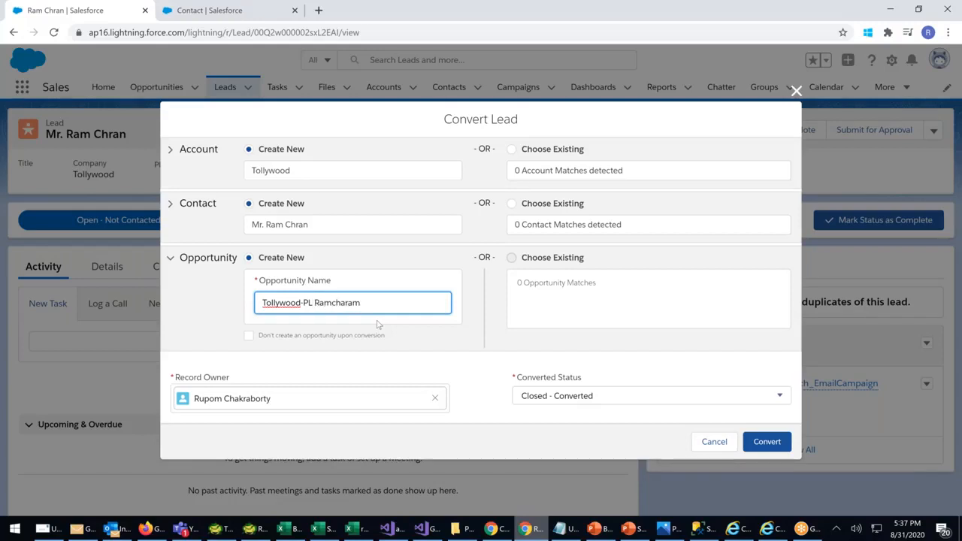
pyautogui.press('BackSpace')
pyautogui.write('n')
pyautogui.click(766, 441)
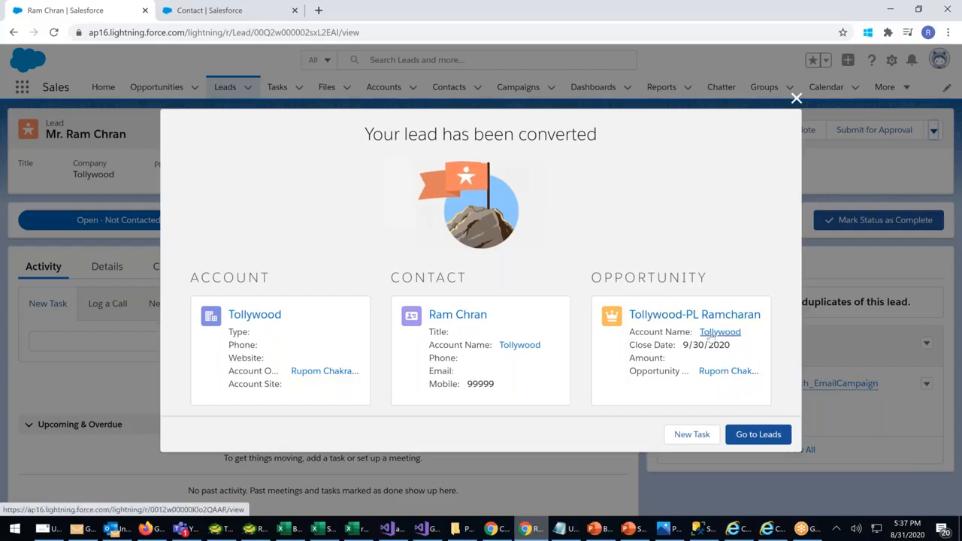
# Return to Leads, then open the Recently Viewed opportunities list
pyautogui.click(772, 437)
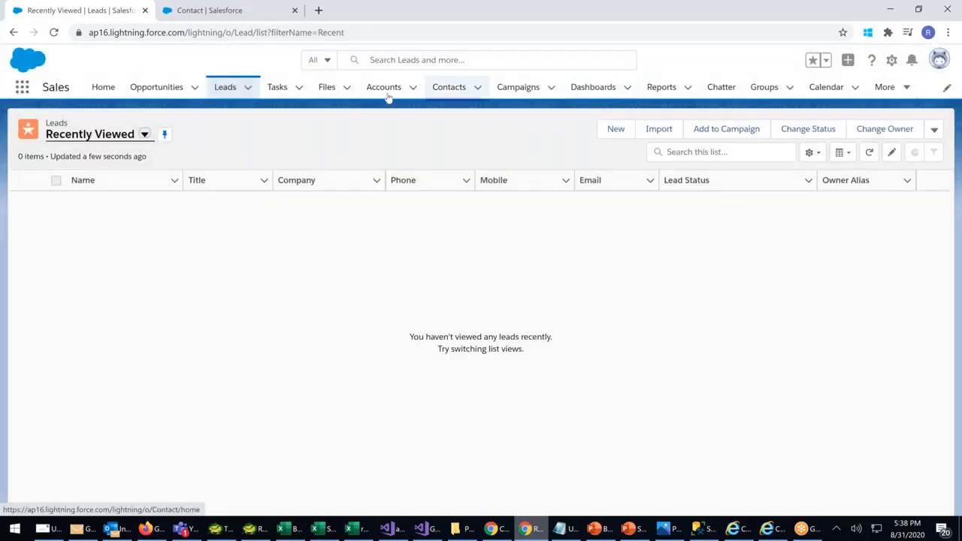
pyautogui.click(162, 89)
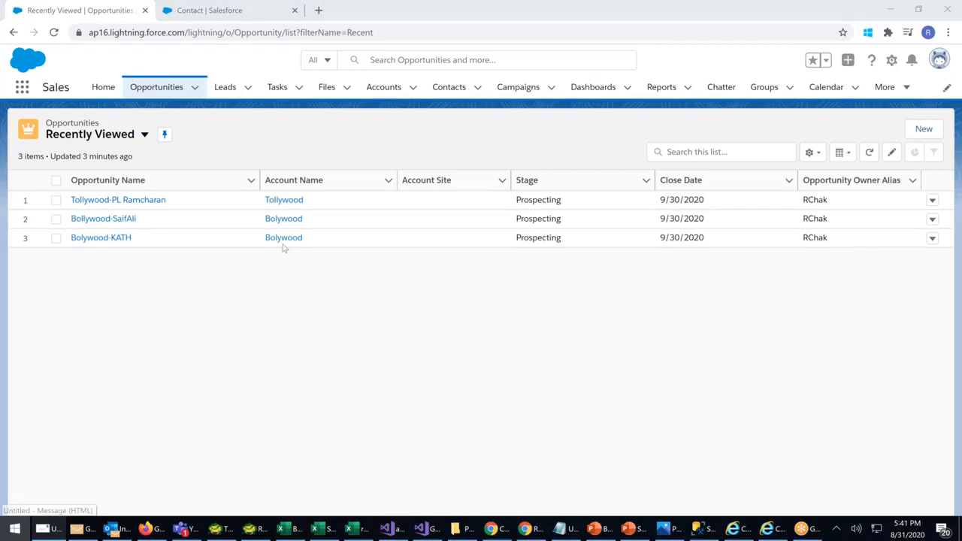
# Switch to the SmartPrice Automation FY21 Plan workbook and create a new blank workbook
pyautogui.press('super')
pyautogui.click(242, 168)
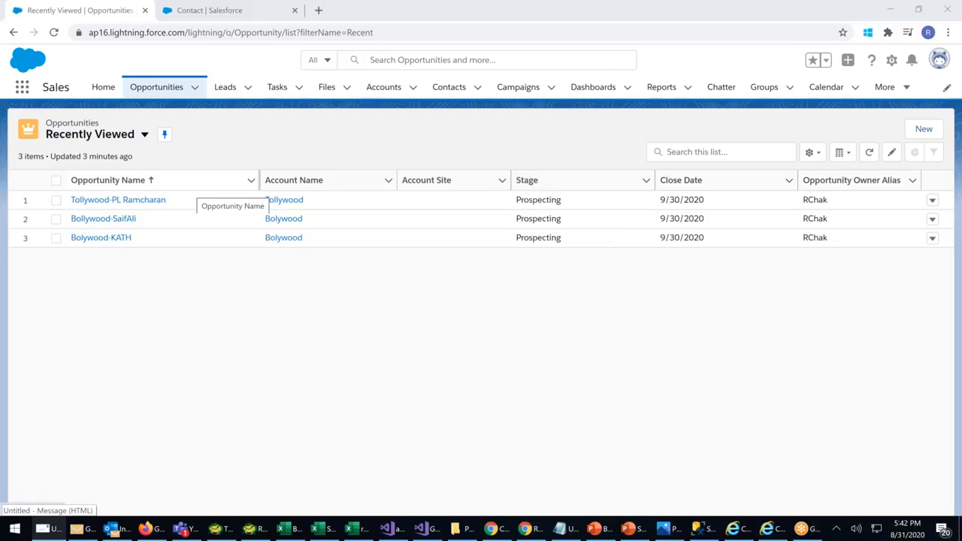
pyautogui.hotkey('alt', 'Tab')
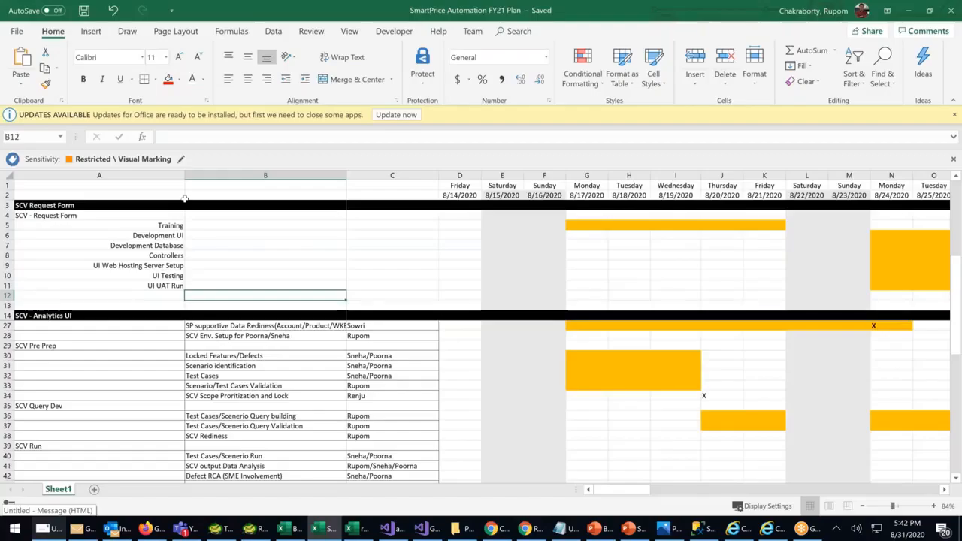
pyautogui.click(223, 235)
pyautogui.hotkey('ctrl', 'n')
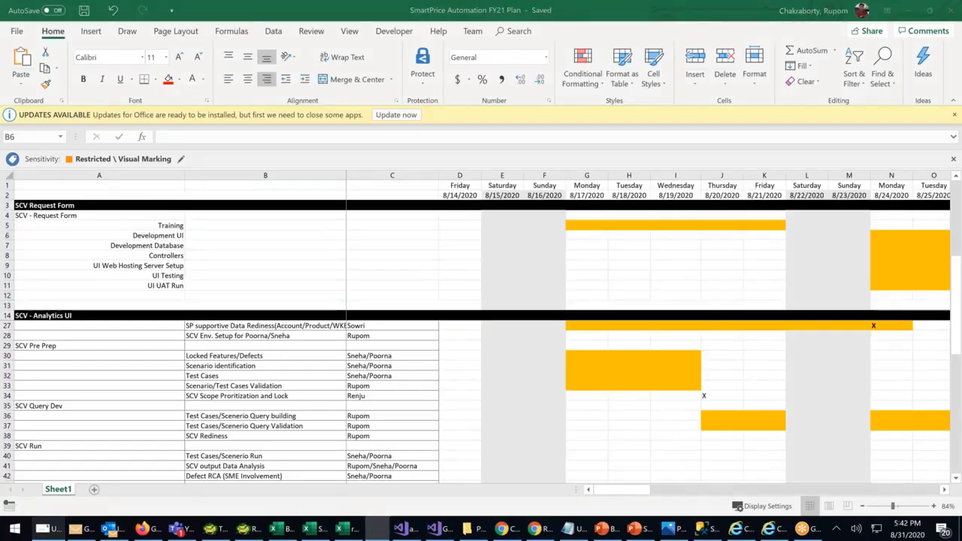
# Enter headers Sl No, Opp Name and Amount in row 1 and zoom to 210%
pyautogui.write('Sl')
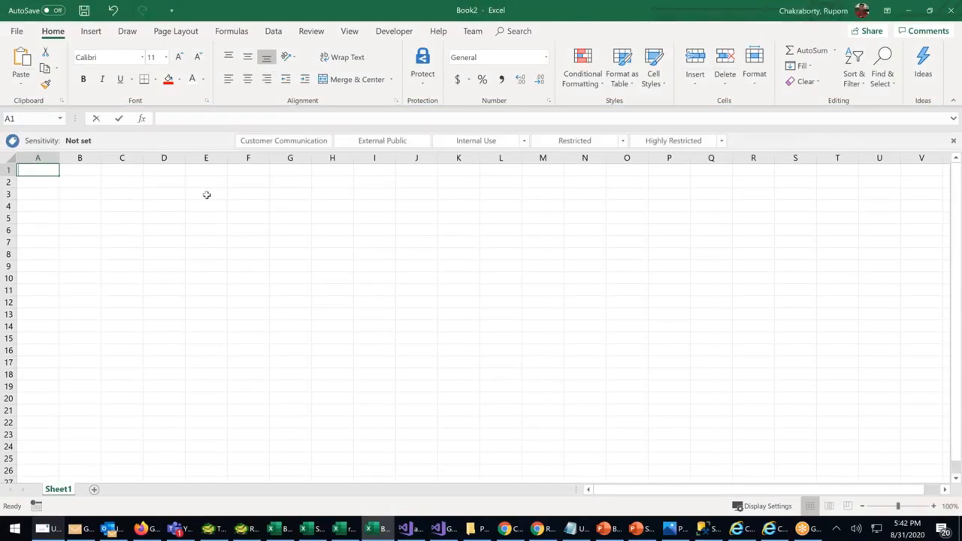
pyautogui.write(' No')
pyautogui.press('Tab')
pyautogui.write('Name')
pyautogui.press('BackSpace')
pyautogui.press('BackSpace')
pyautogui.press('BackSpace')
pyautogui.press('BackSpace')
pyautogui.write('Opp Name')
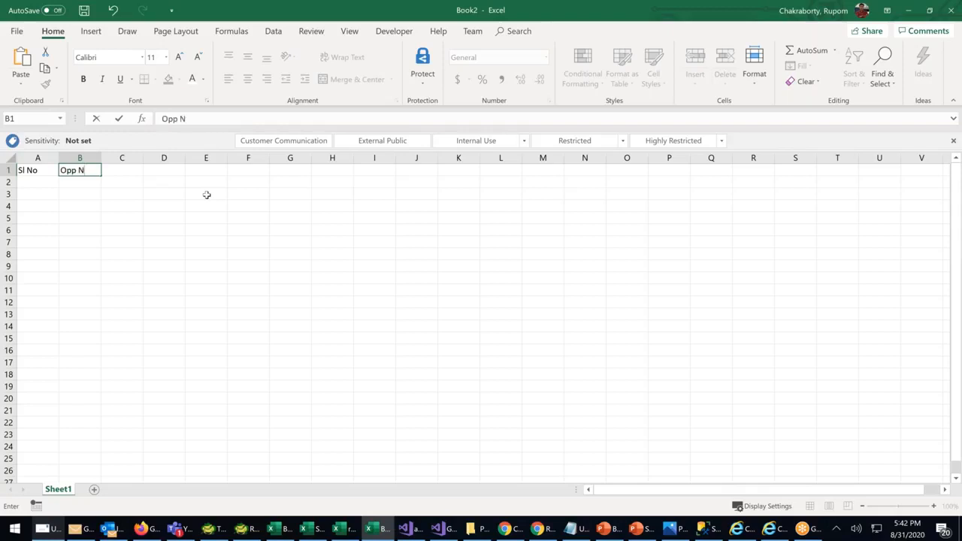
pyautogui.press('Tab')
pyautogui.write('A')
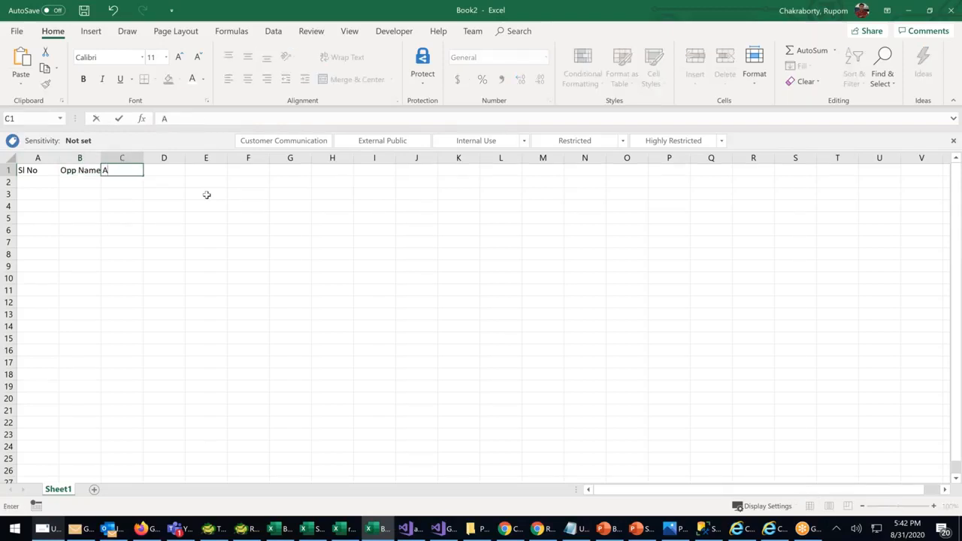
pyautogui.write('mount')
pyautogui.click(164, 252)
pyautogui.doubleClick(100, 157)
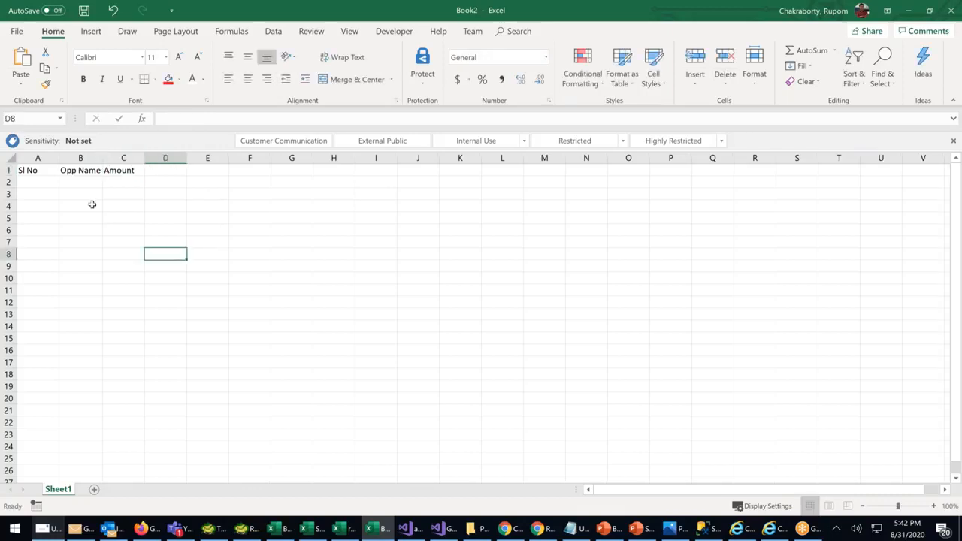
pyautogui.click(90, 204)
pyautogui.click(35, 183)
pyautogui.moveTo(899, 506); pyautogui.dragTo(911, 506)
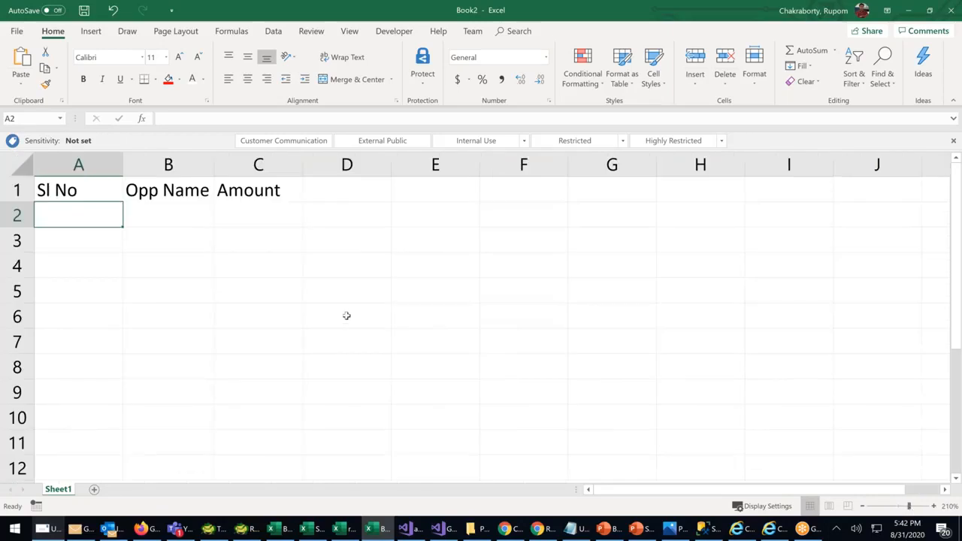
# Number rows 1–3 in column A and enter the first opportunity with amount 500000
pyautogui.write('1')
pyautogui.press('Return')
pyautogui.write('2')
pyautogui.press('Return')
pyautogui.write('3')
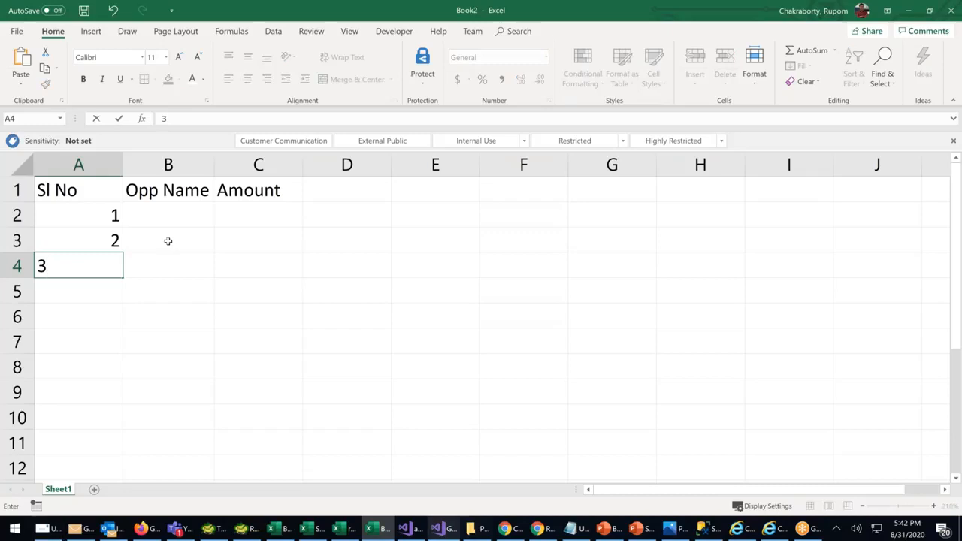
pyautogui.click(169, 217)
pyautogui.write('R')
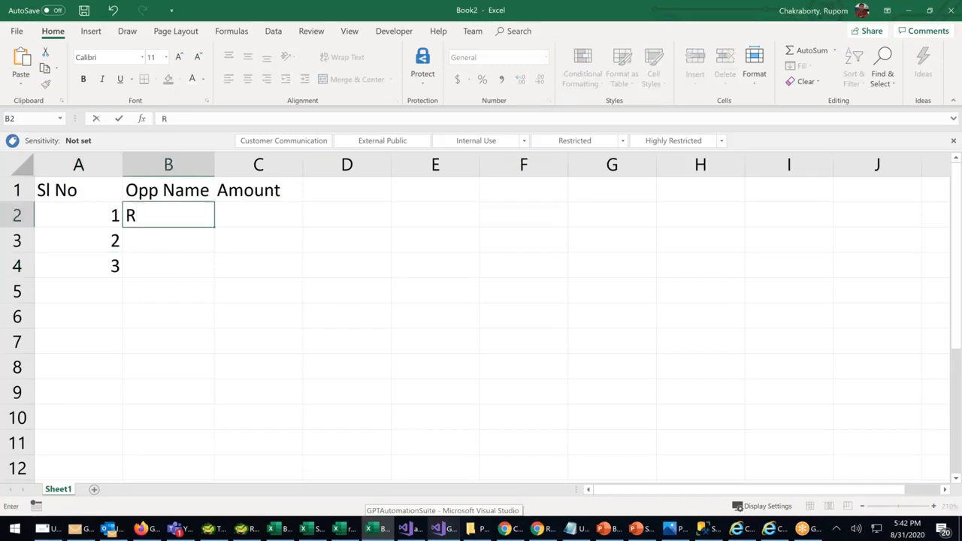
pyautogui.write('amCharam PL')
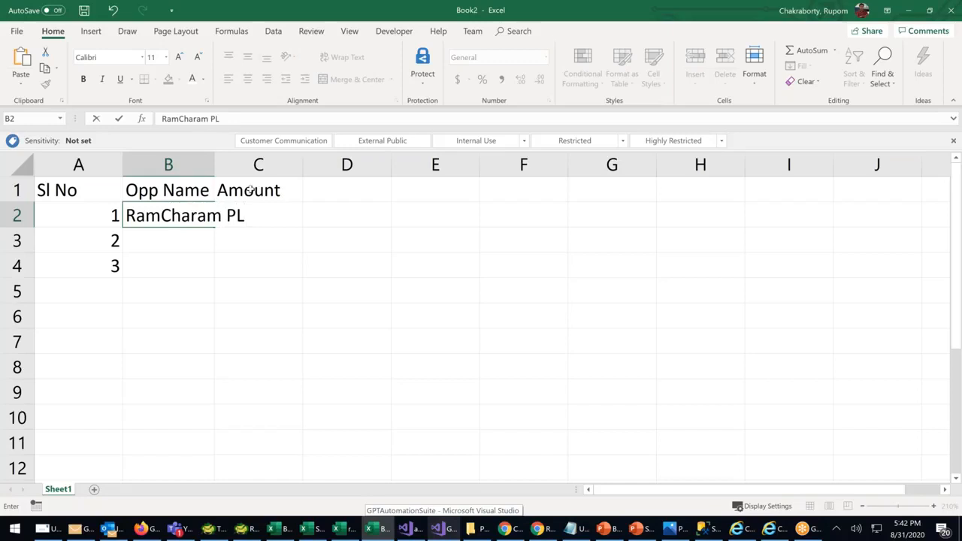
pyautogui.click(255, 291)
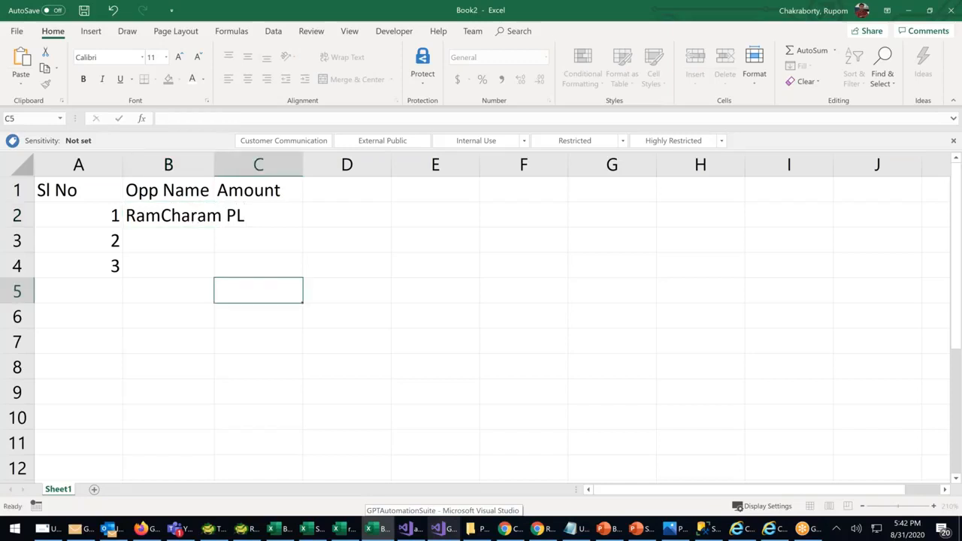
pyautogui.doubleClick(215, 164)
pyautogui.click(314, 219)
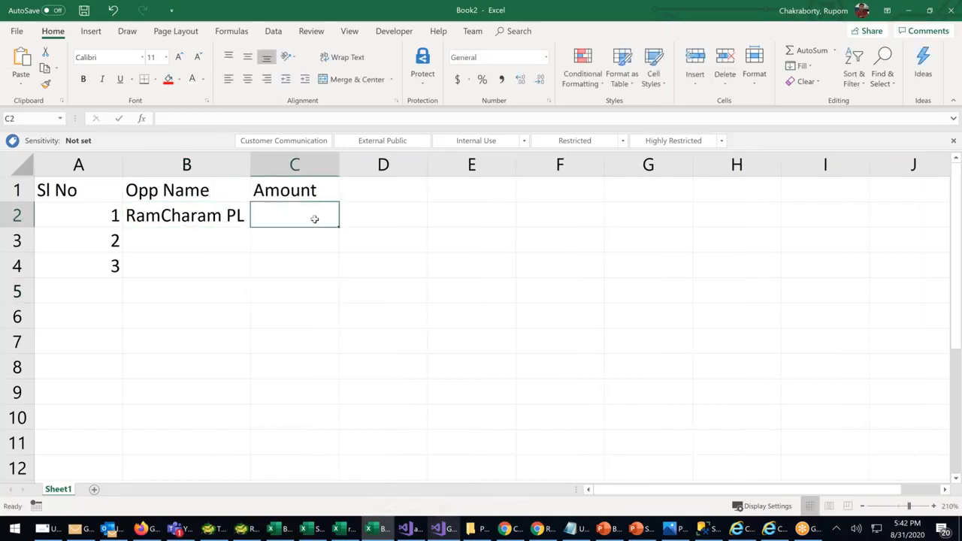
pyautogui.write('500000')
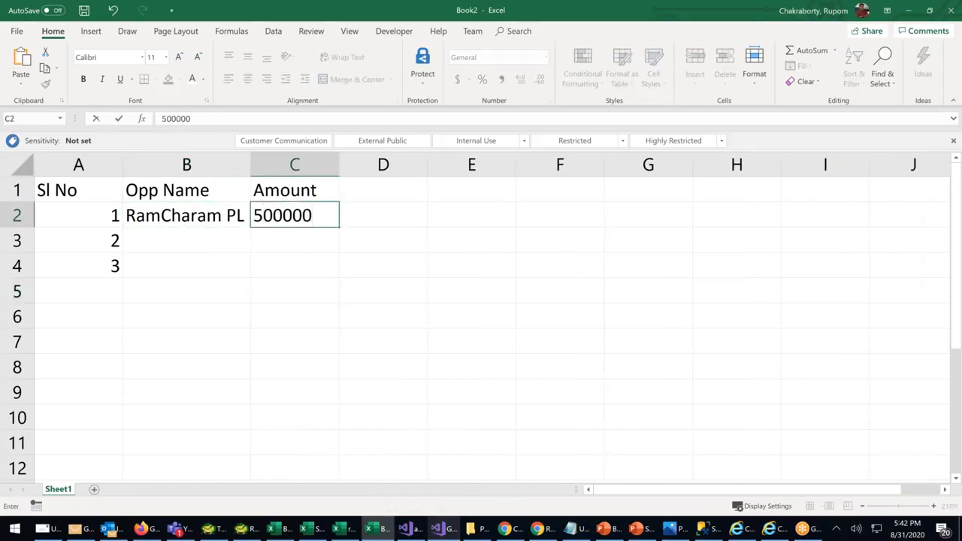
pyautogui.click(169, 248)
# Add the second and third opportunities with amounts 7500000 and 350000
pyautogui.write('rA')
pyautogui.press('BackSpace')
pyautogui.press('BackSpace')
pyautogui.press('BackSpace')
pyautogui.press('Tab')
pyautogui.write('7500000')
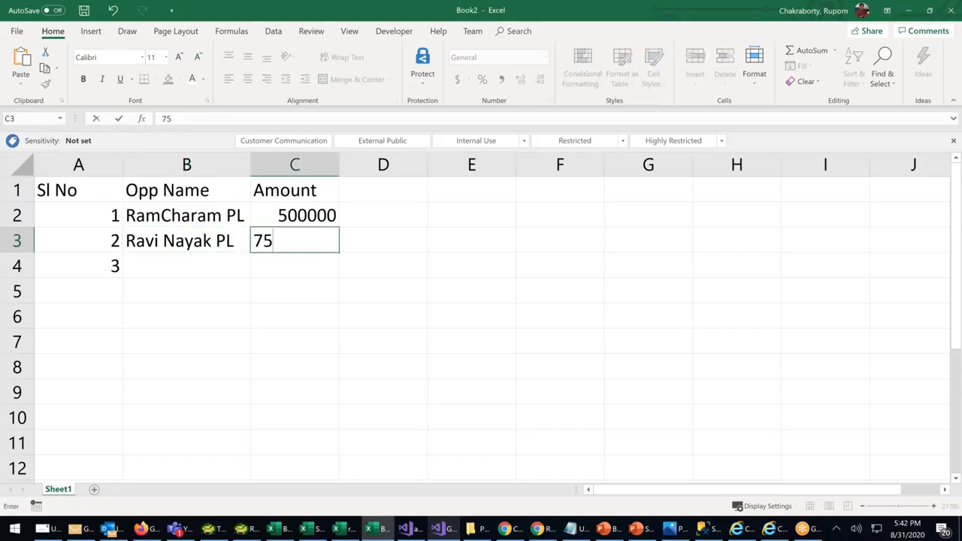
pyautogui.click(248, 353)
pyautogui.click(150, 256)
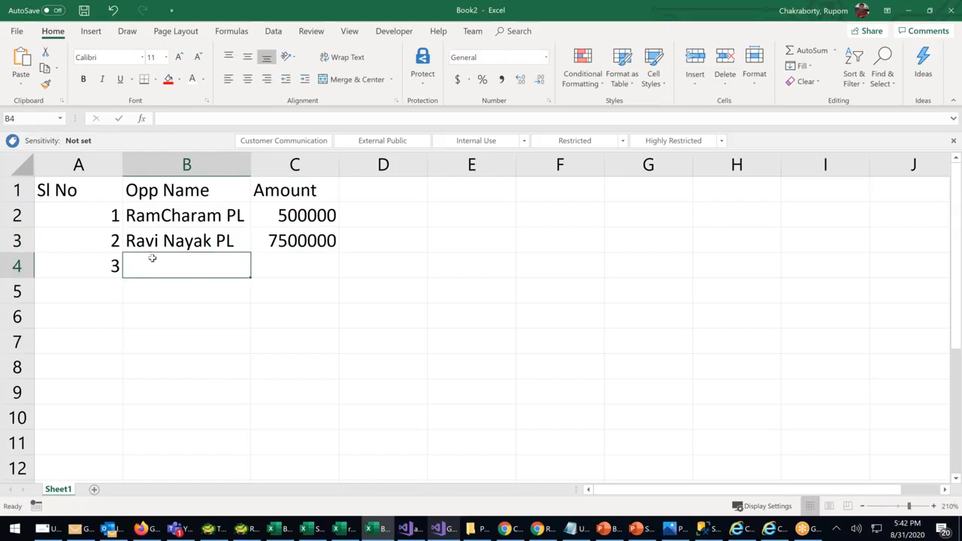
pyautogui.write('Swathi PL')
pyautogui.press('Tab')
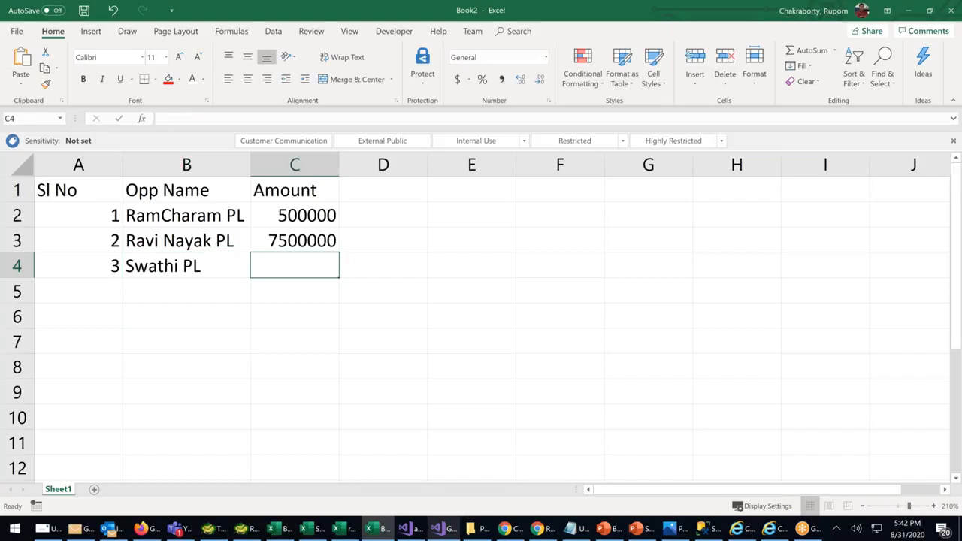
pyautogui.write('3500000')
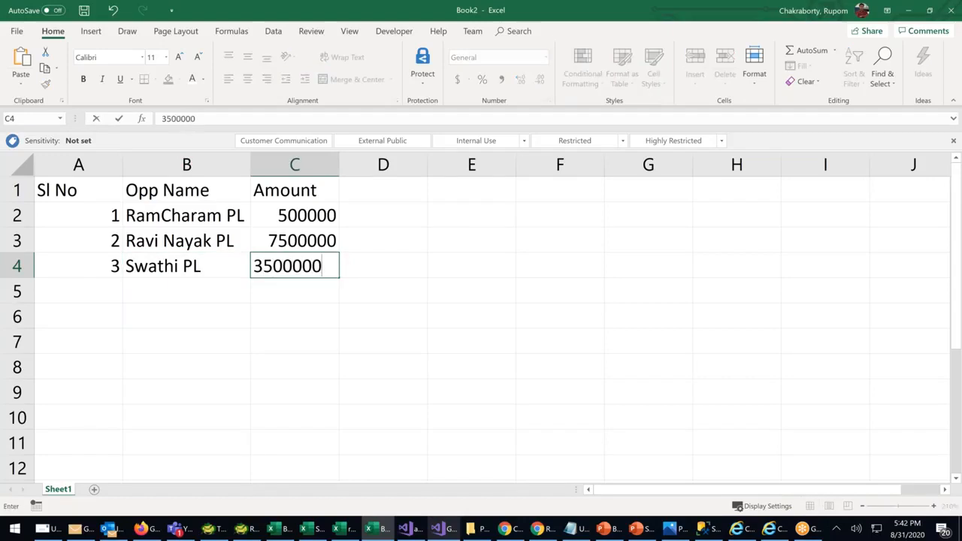
pyautogui.press('BackSpace')
pyautogui.click(151, 286)
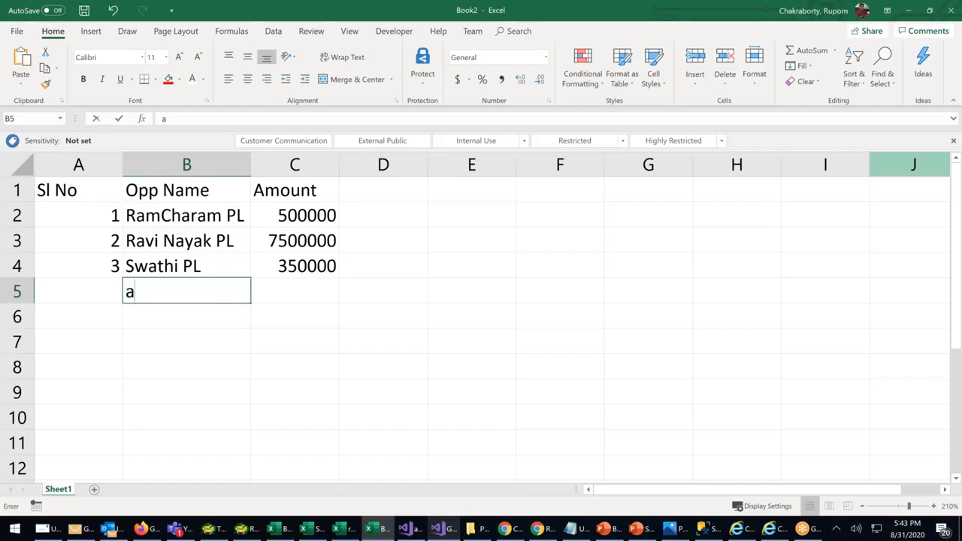
# Add a fourth opportunity ending in TSC in B5 with amount 600000
pyautogui.write('aB')
pyautogui.press('BackSpace')
pyautogui.press('BackSpace')
pyautogui.write('aBHINAYA ')
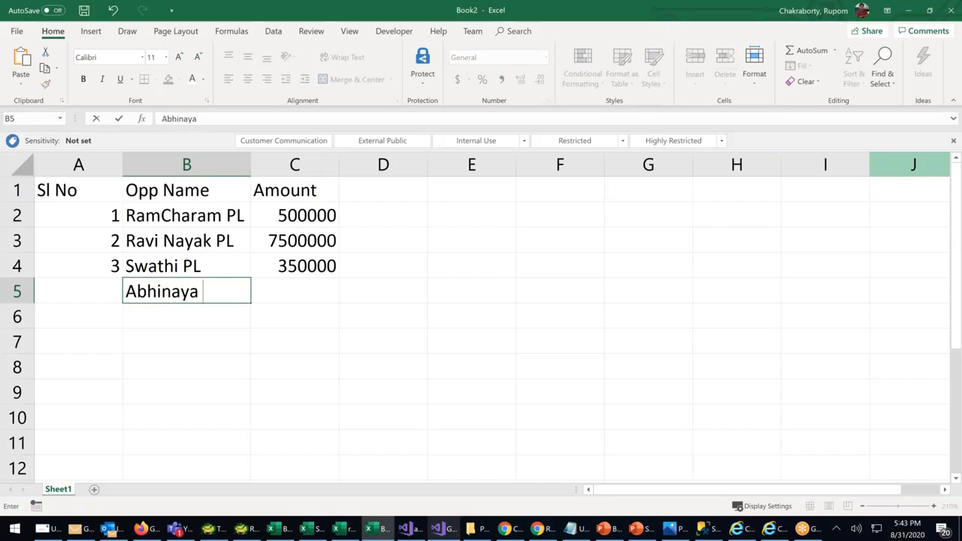
pyautogui.write('TSC')
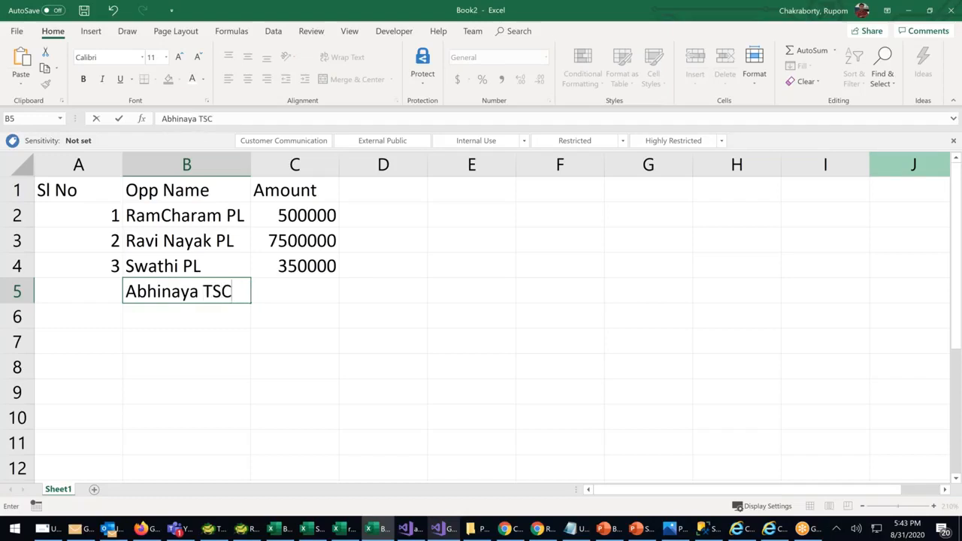
pyautogui.click(310, 284)
pyautogui.write('600000')
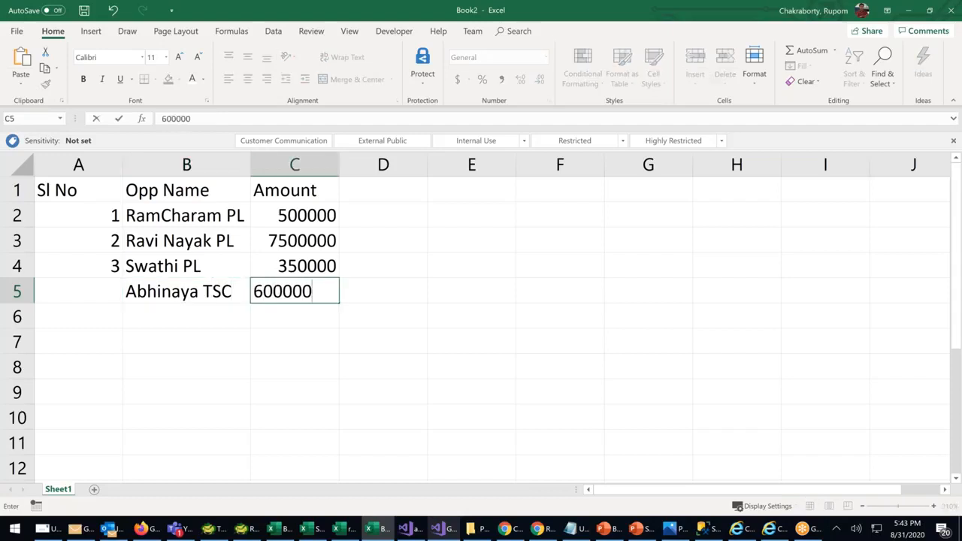
pyautogui.click(359, 390)
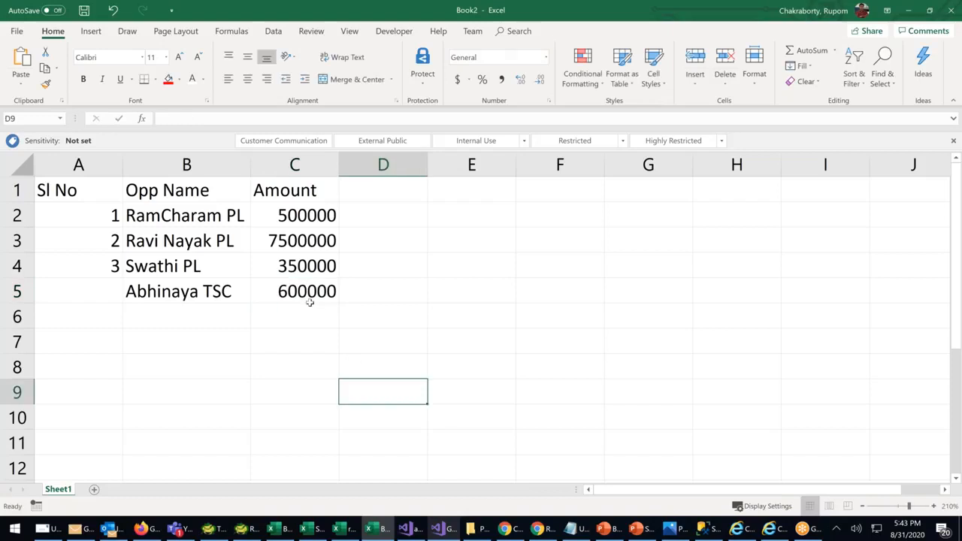
# Enter opportunity names AA, BBB, CC and DD in B6:B9
pyautogui.click(149, 321)
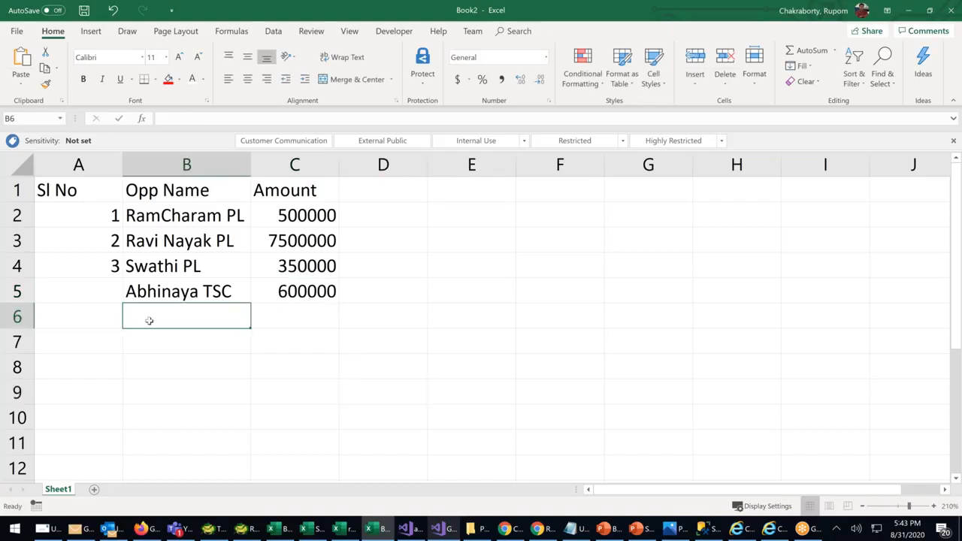
pyautogui.write('aaa')
pyautogui.press('BackSpace')
pyautogui.press('BackSpace')
pyautogui.press('BackSpace')
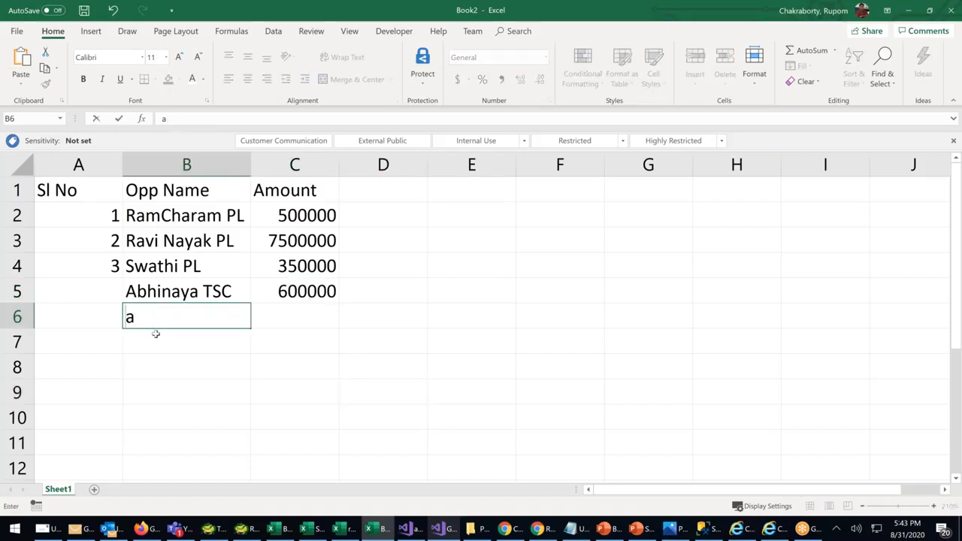
pyautogui.write('aA')
pyautogui.press('Return')
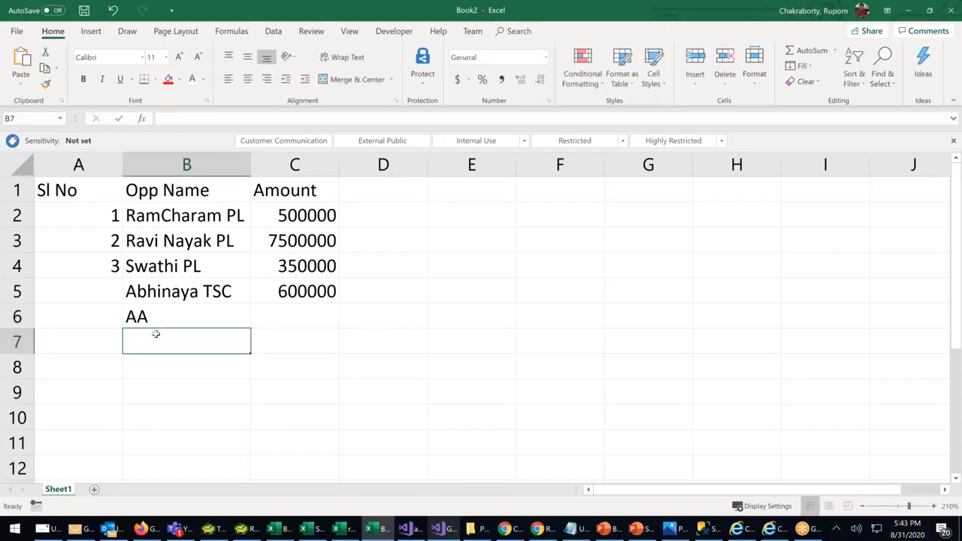
pyautogui.write('BBB')
pyautogui.press('Return')
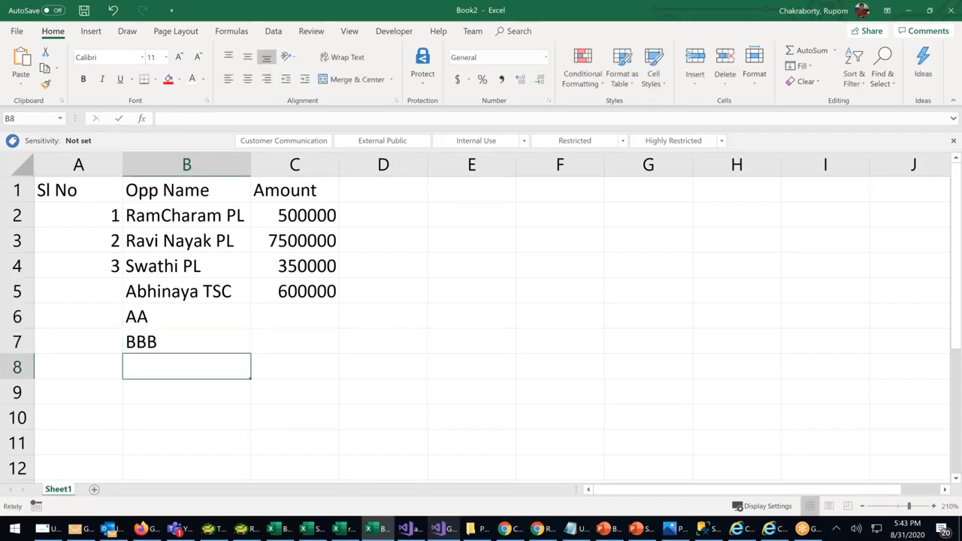
pyautogui.write('CC')
pyautogui.press('Return')
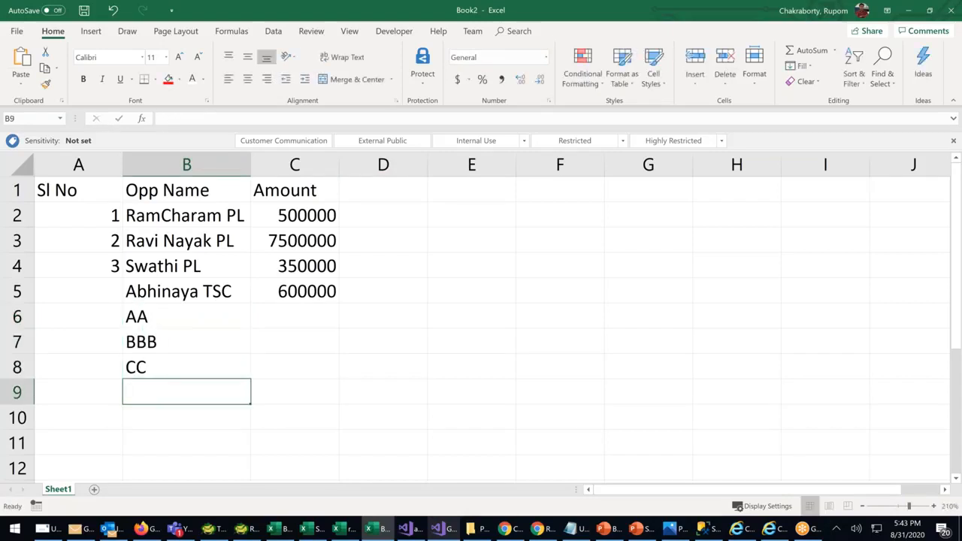
pyautogui.write('DD')
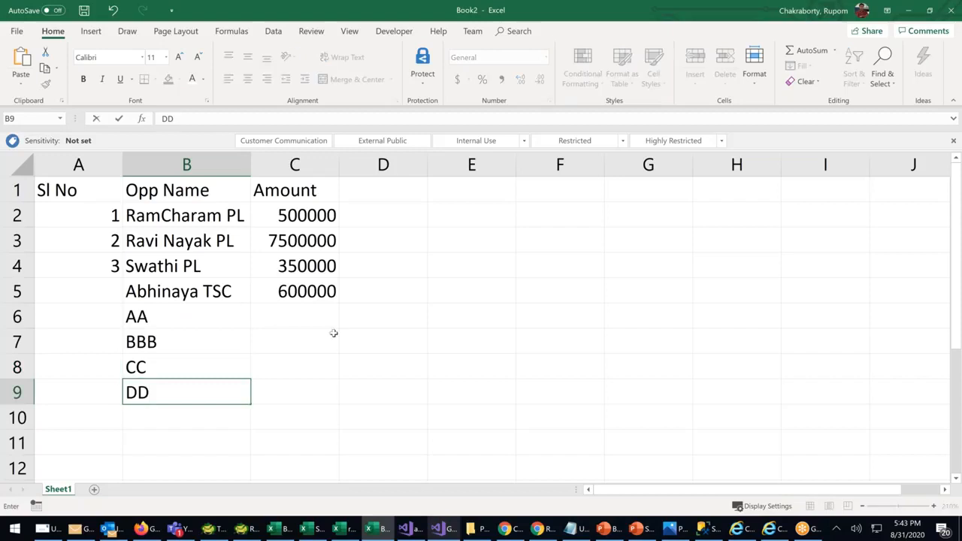
# Enter amounts 400000, 740000, 200000 and 475000 in C6:C9, then extend serial numbers to row 9
pyautogui.click(311, 323)
pyautogui.write('4')
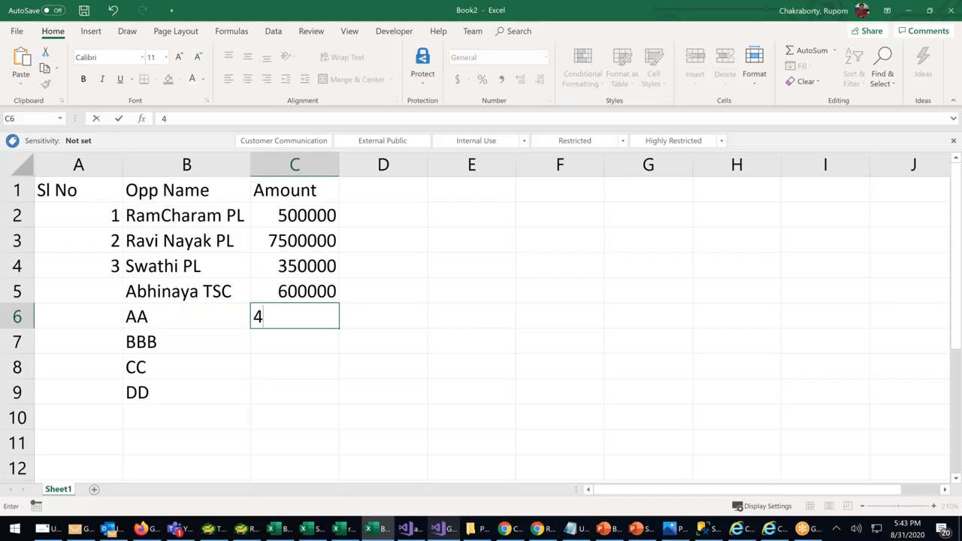
pyautogui.write('00000')
pyautogui.click(296, 341)
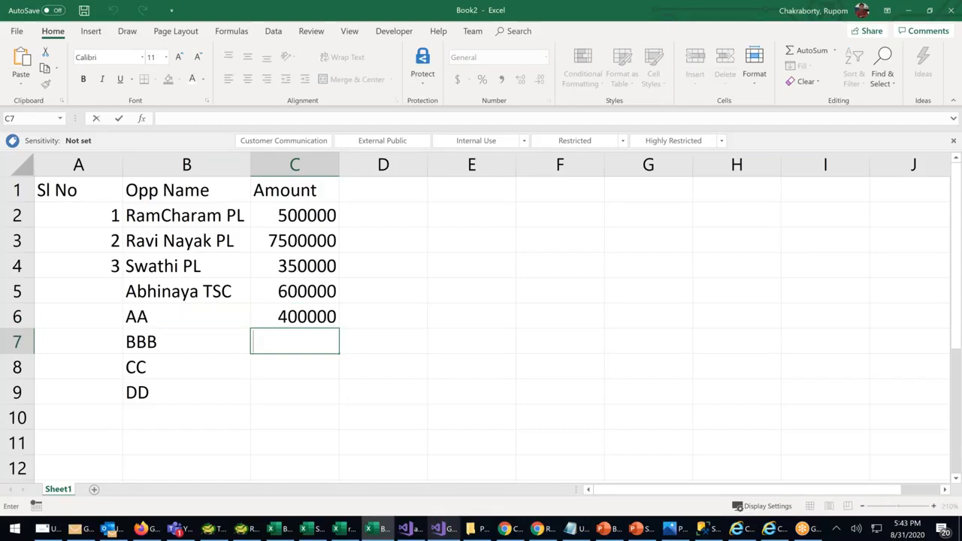
pyautogui.write('740000')
pyautogui.click(276, 374)
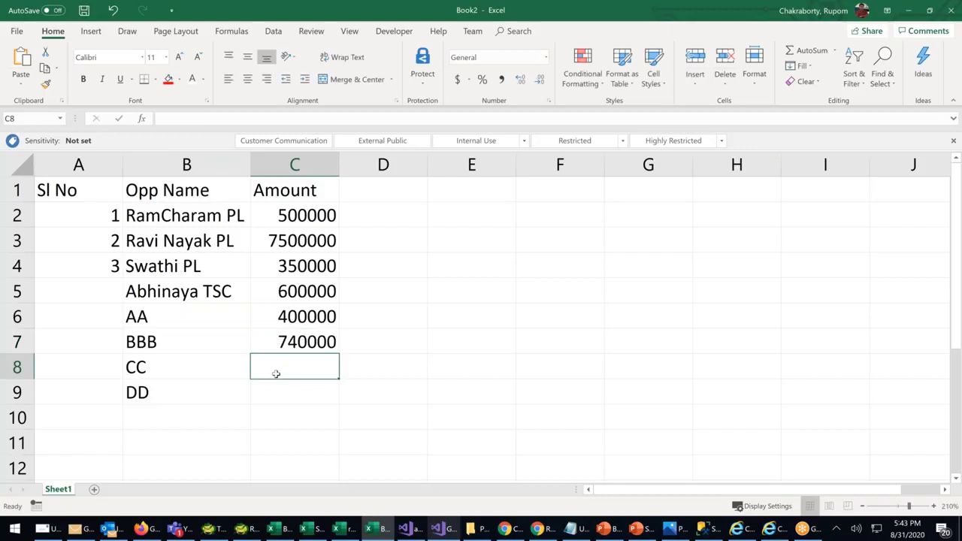
pyautogui.write('200000')
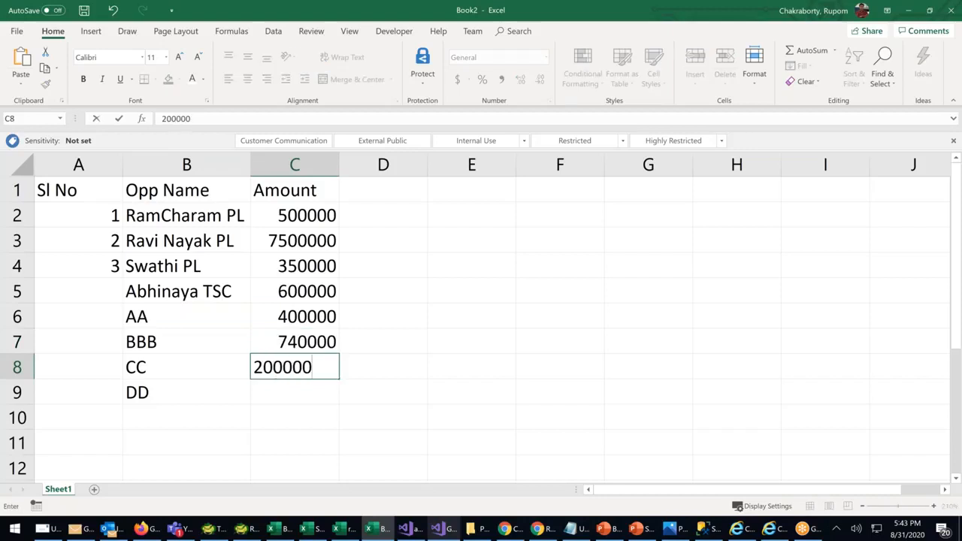
pyautogui.click(298, 406)
pyautogui.click(295, 389)
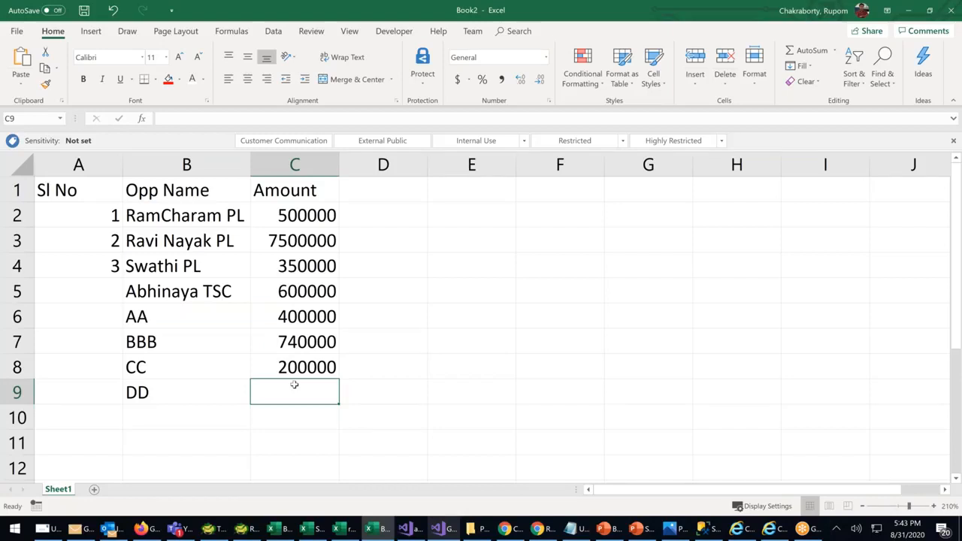
pyautogui.write('475000')
pyautogui.click(648, 467)
pyautogui.moveTo(101, 213); pyautogui.dragTo(115, 402)
# Add a Total label in A10 with a bold AutoSum of the amounts in C10
pyautogui.click(113, 425)
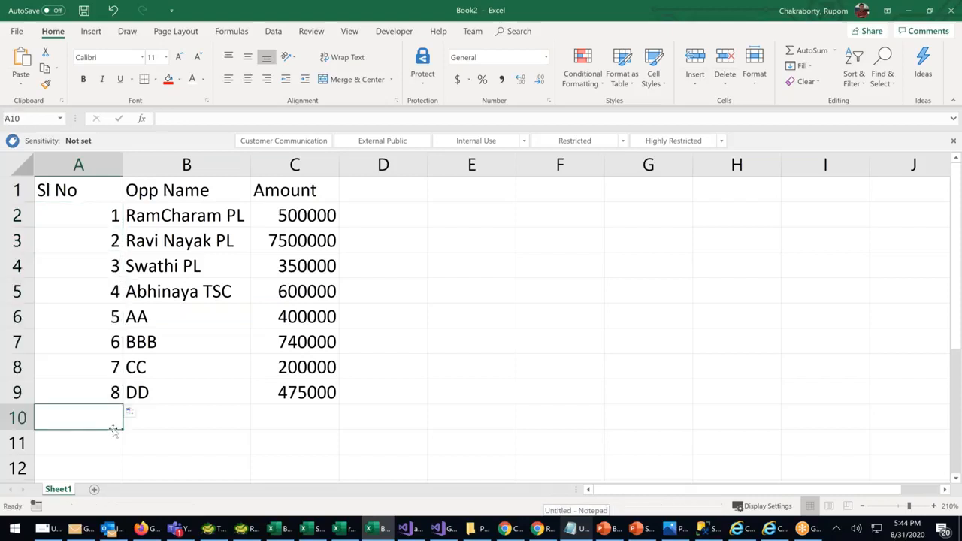
pyautogui.write('tOTAL')
pyautogui.press('Tab')
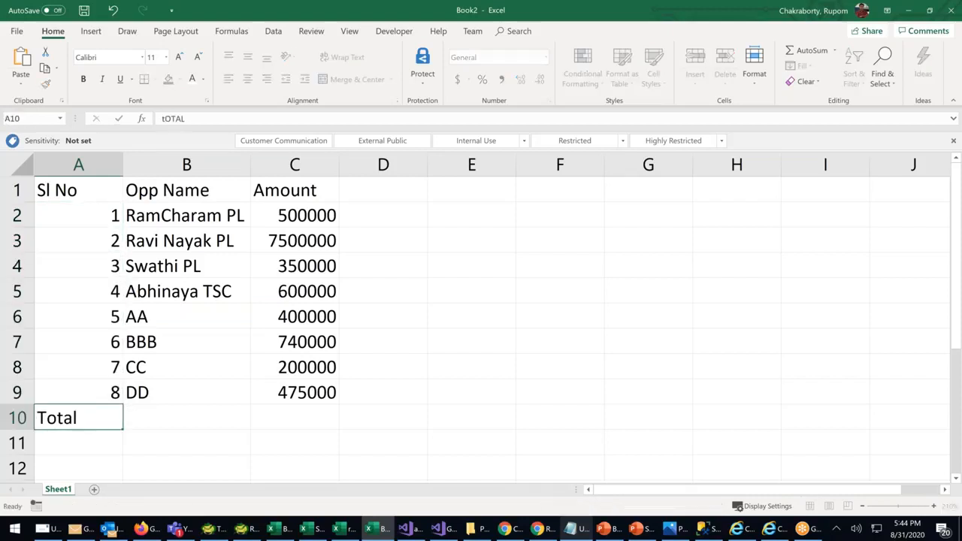
pyautogui.click(288, 419)
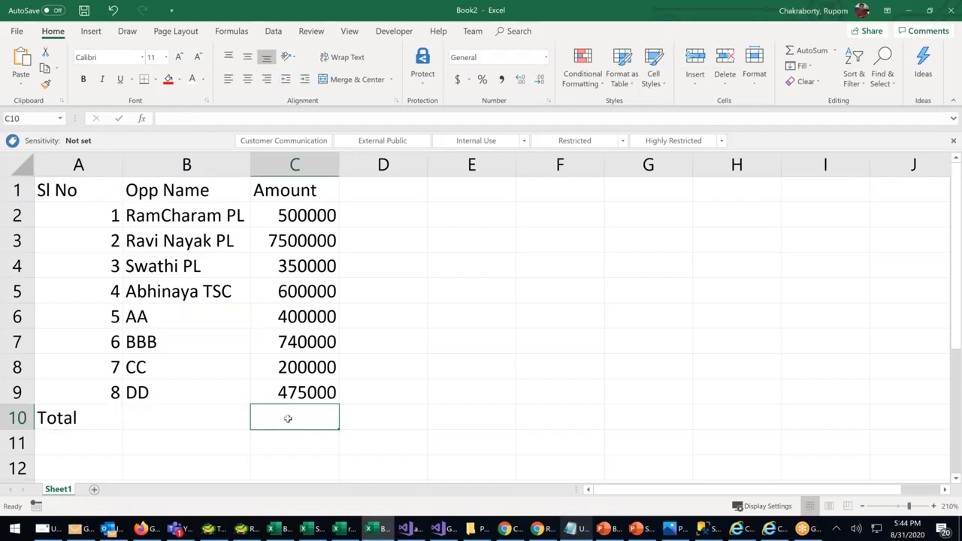
pyautogui.click(798, 53)
pyautogui.press('Return')
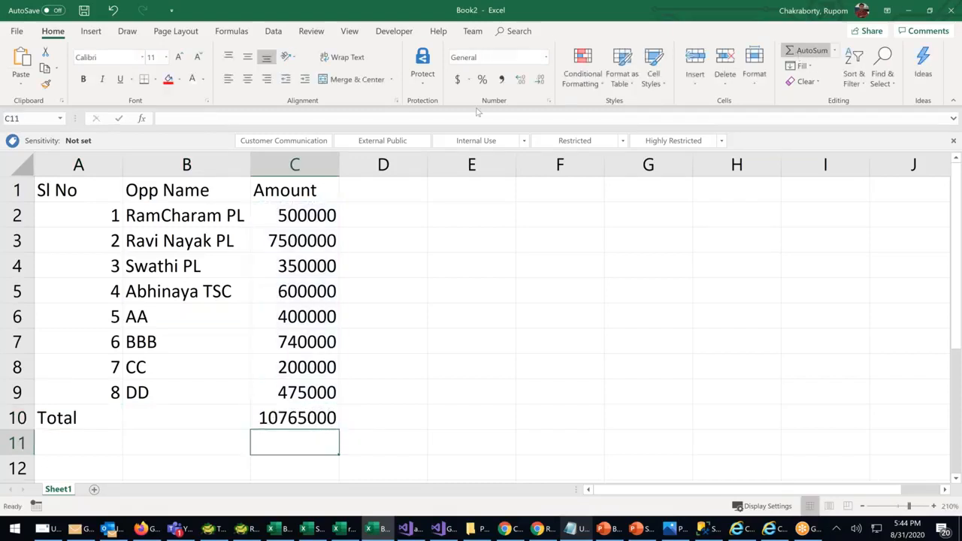
pyautogui.click(321, 418)
pyautogui.hotkey('ctrl', 'b')
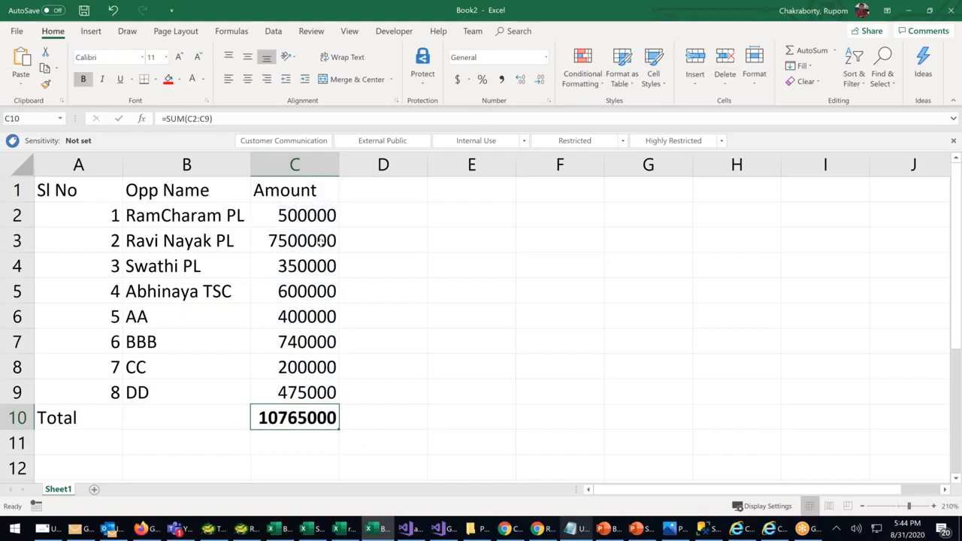
# Correct the second opportunity's amount in C3 from 7500000 to 750000
pyautogui.doubleClick(321, 241)
pyautogui.press('BackSpace')
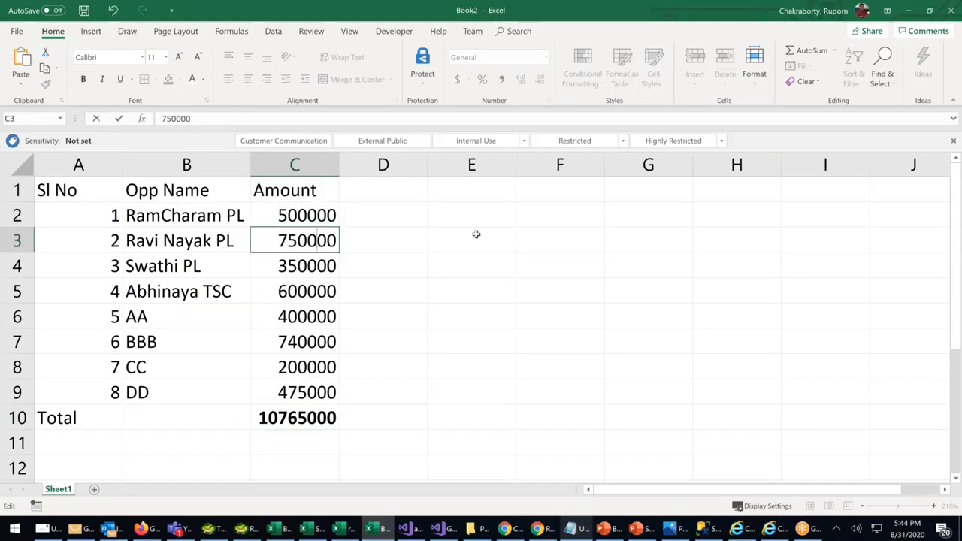
pyautogui.click(474, 232)
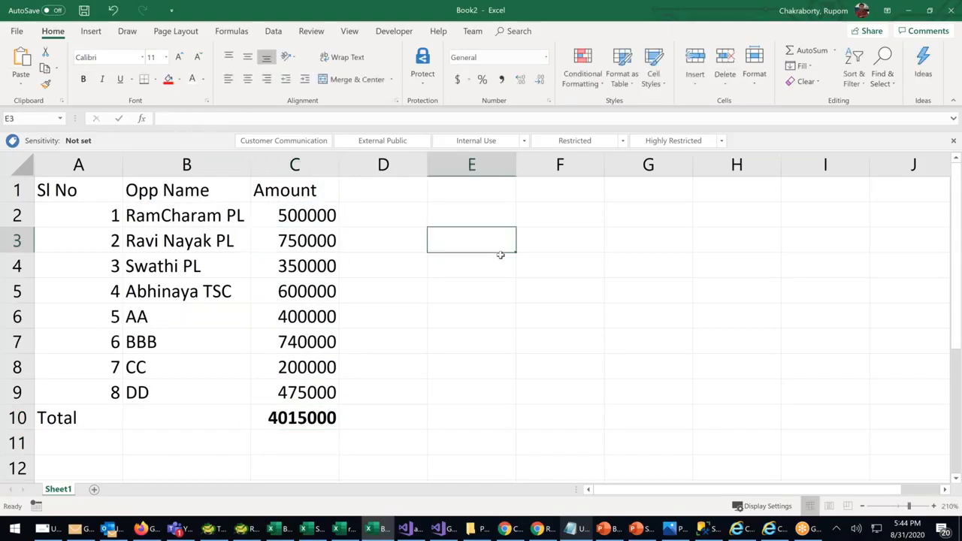
pyautogui.click(292, 423)
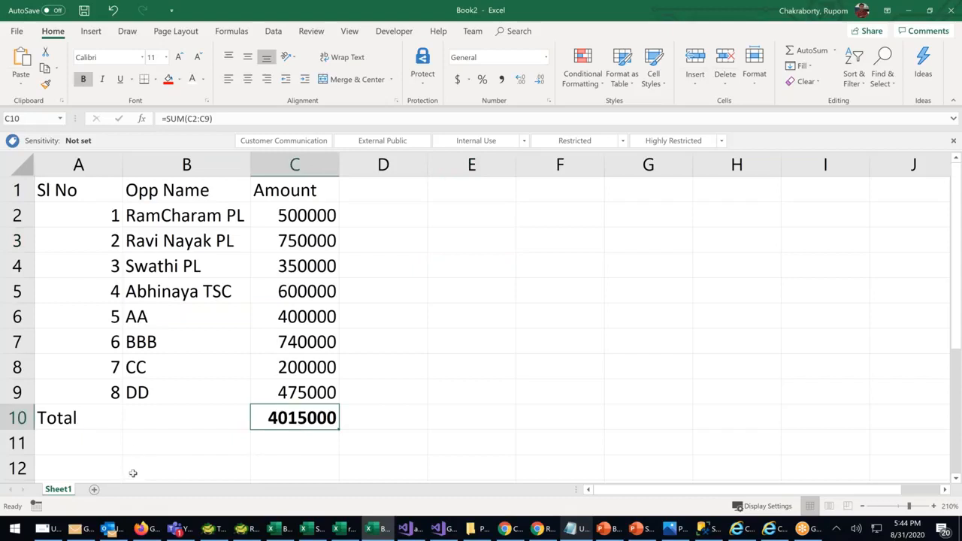
# Add a Traget row in B12:C12 with a bold 25L value
pyautogui.click(168, 469)
pyautogui.write('Traget')
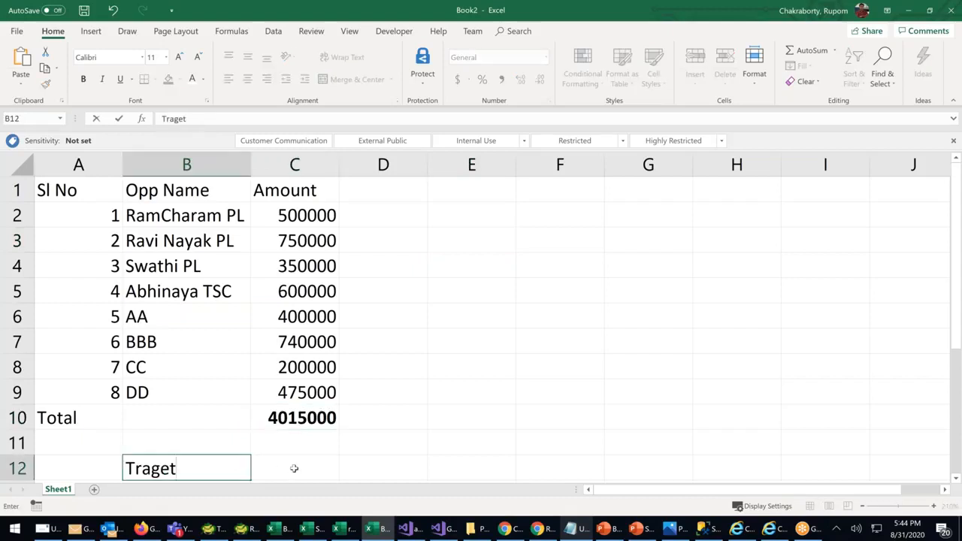
pyautogui.press('BackSpace')
pyautogui.press('BackSpace')
pyautogui.write('et')
pyautogui.click(294, 471)
pyautogui.write('24')
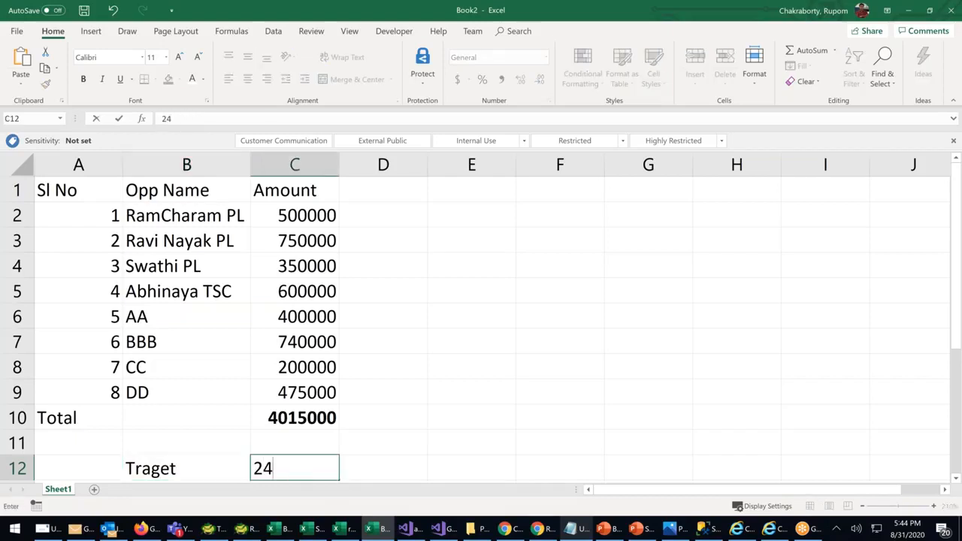
pyautogui.press('BackSpace')
pyautogui.write('5L')
pyautogui.click(413, 412)
pyautogui.click(299, 469)
pyautogui.hotkey('ctrl', 'b')
pyautogui.click(507, 368)
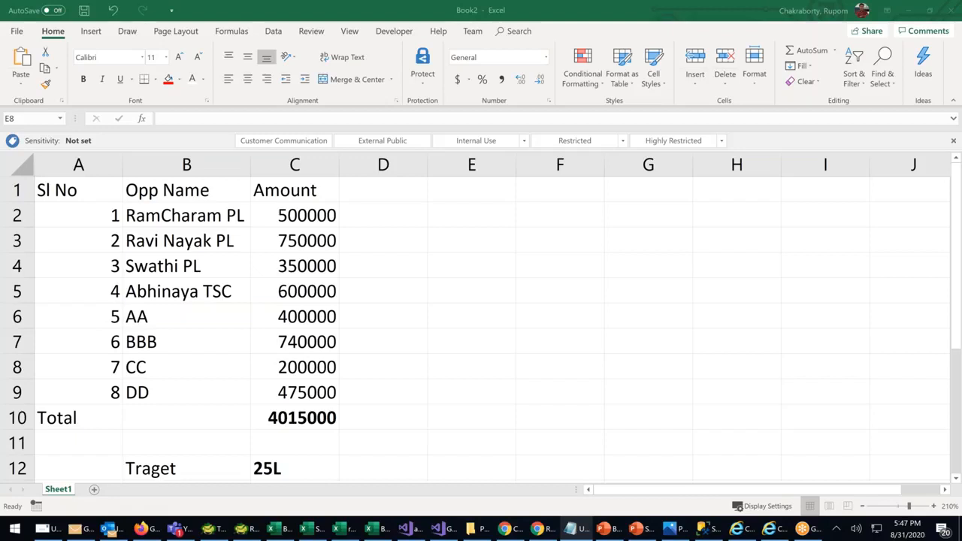
pyautogui.click(316, 420)
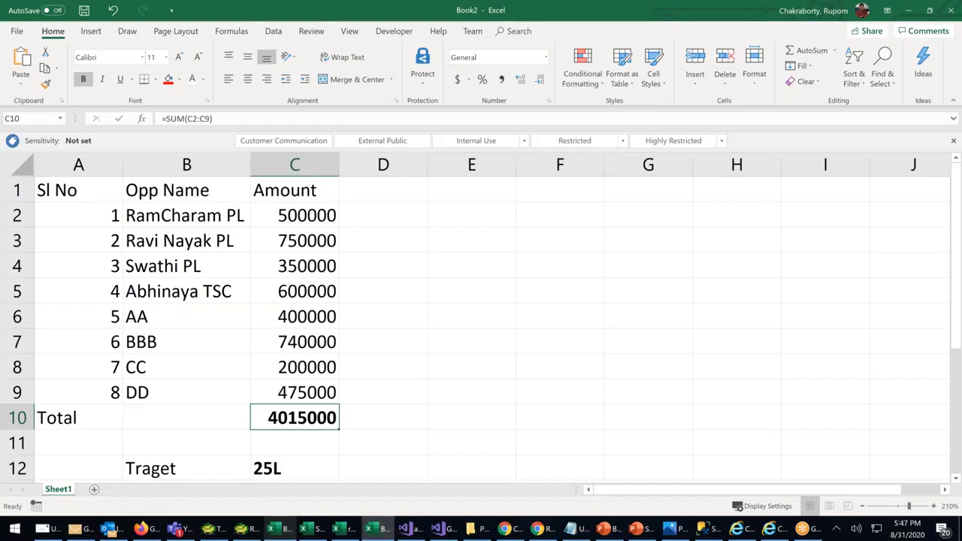
pyautogui.click(316, 311)
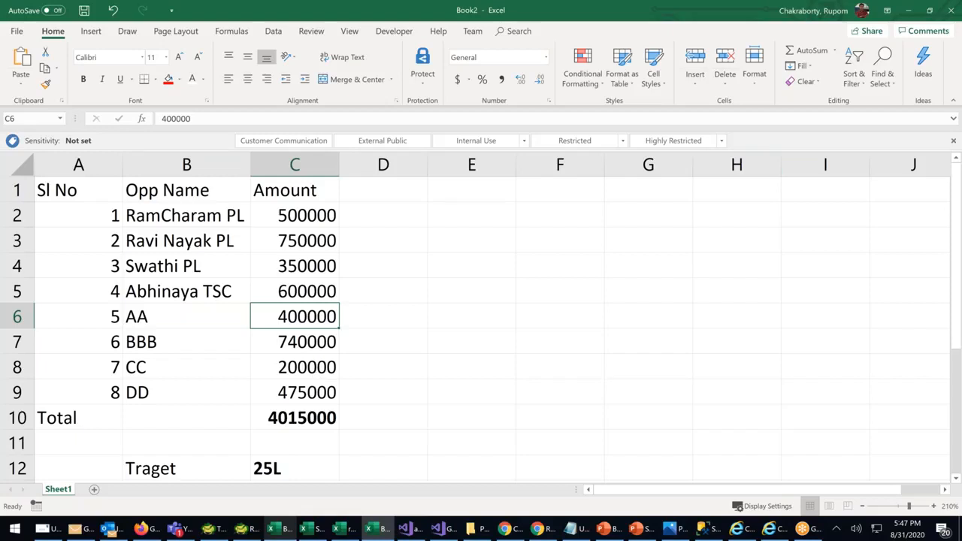
pyautogui.hotkey('alt', 'Tab')
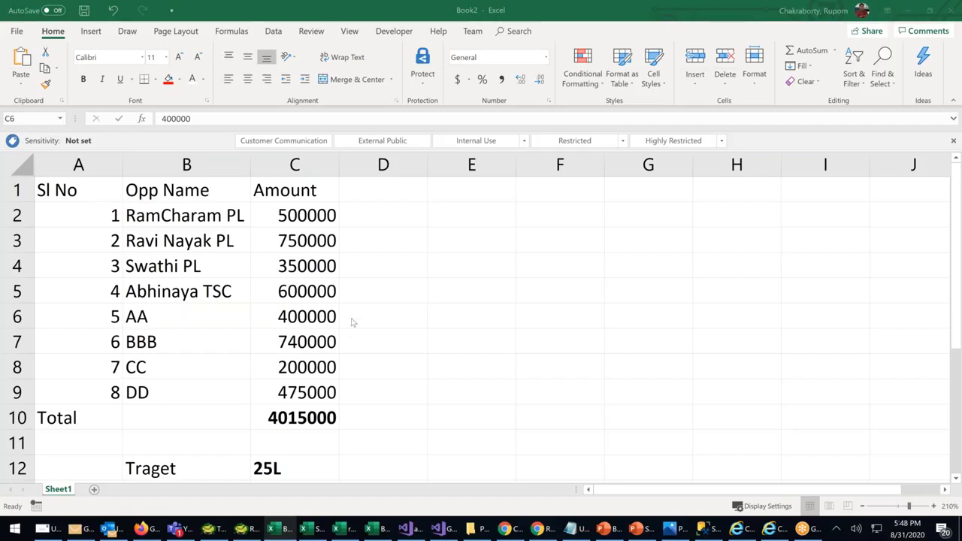
pyautogui.hotkey('alt', 'Tab')
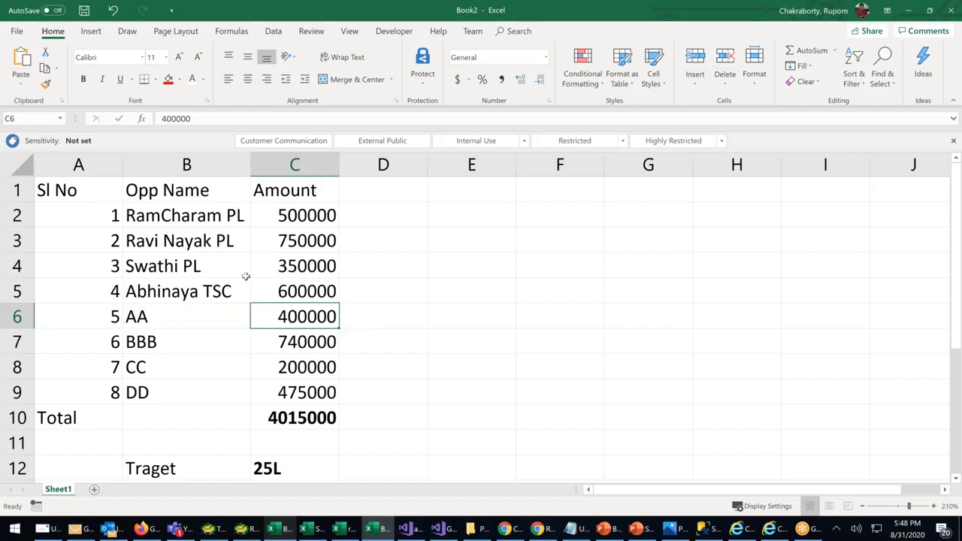
pyautogui.click(291, 291)
pyautogui.click(300, 420)
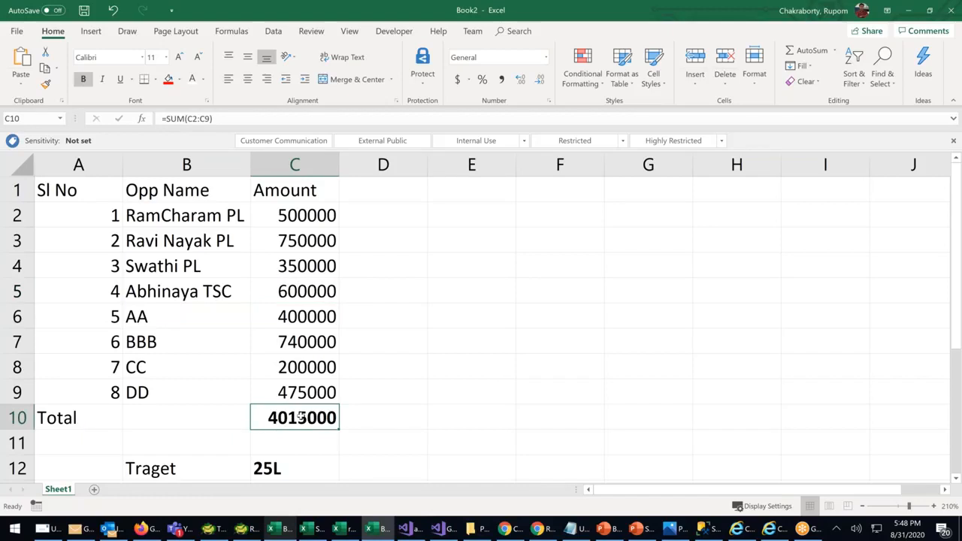
pyautogui.click(287, 470)
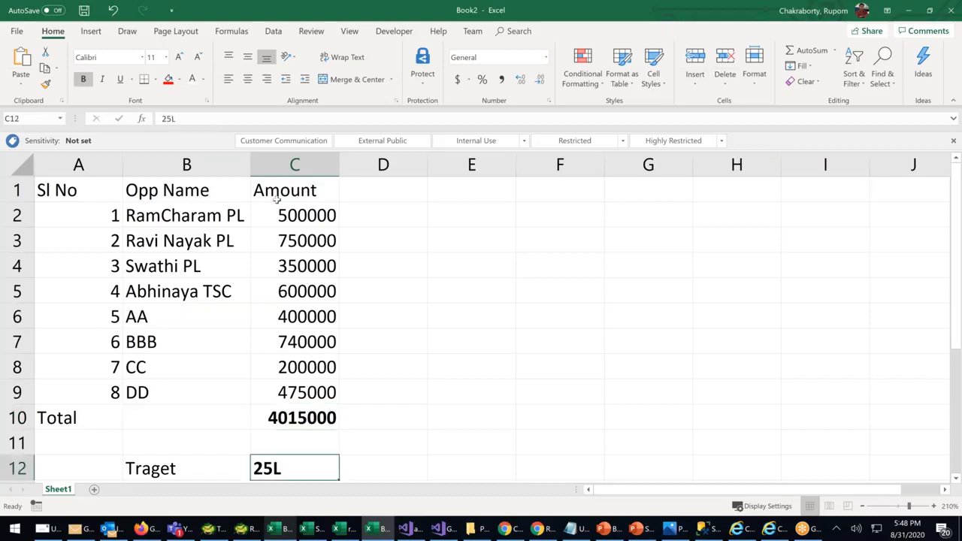
pyautogui.moveTo(297, 194); pyautogui.dragTo(321, 419)
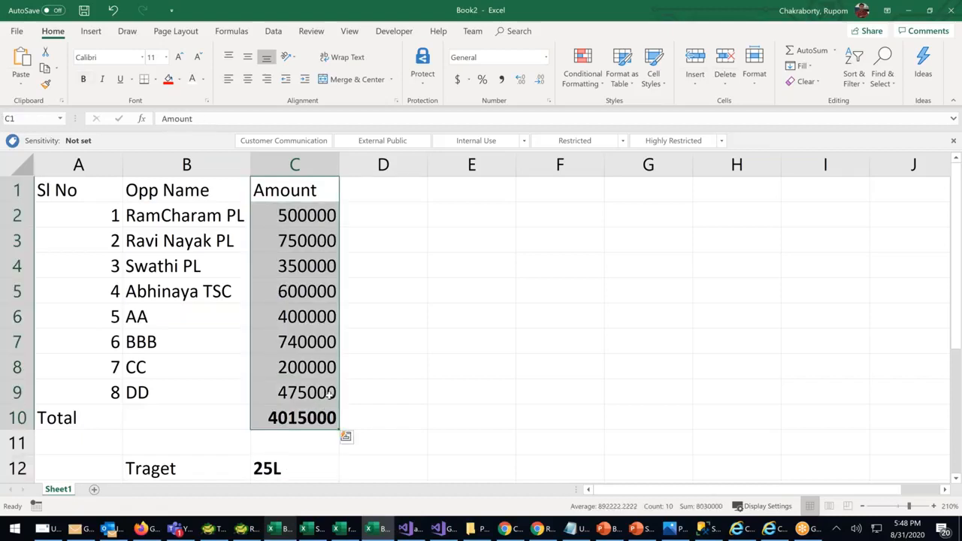
pyautogui.click(305, 468)
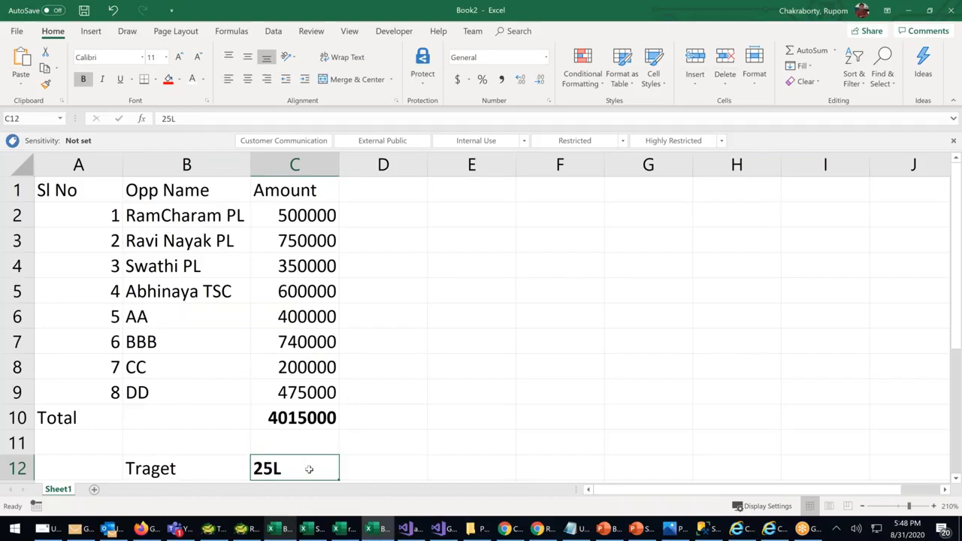
pyautogui.click(311, 418)
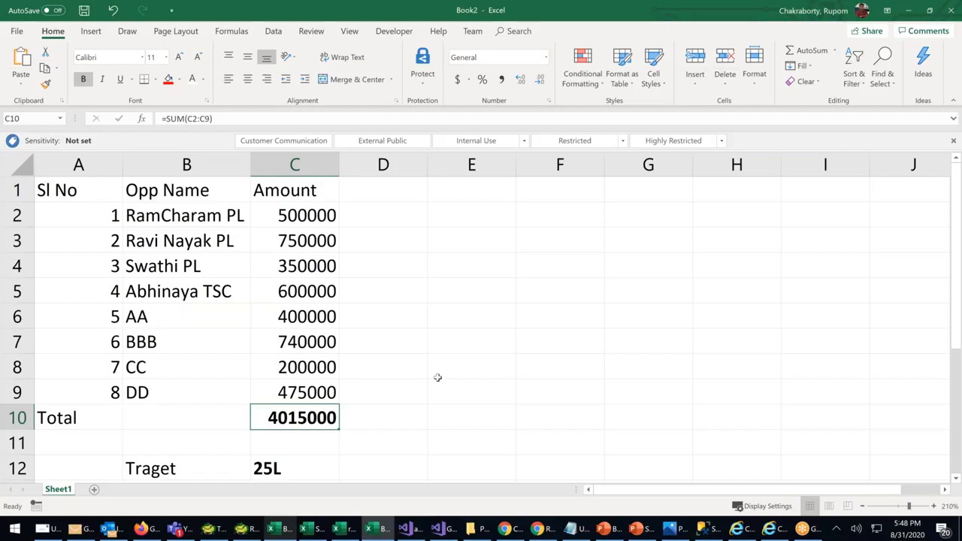
pyautogui.hotkey('alt', 'Tab')
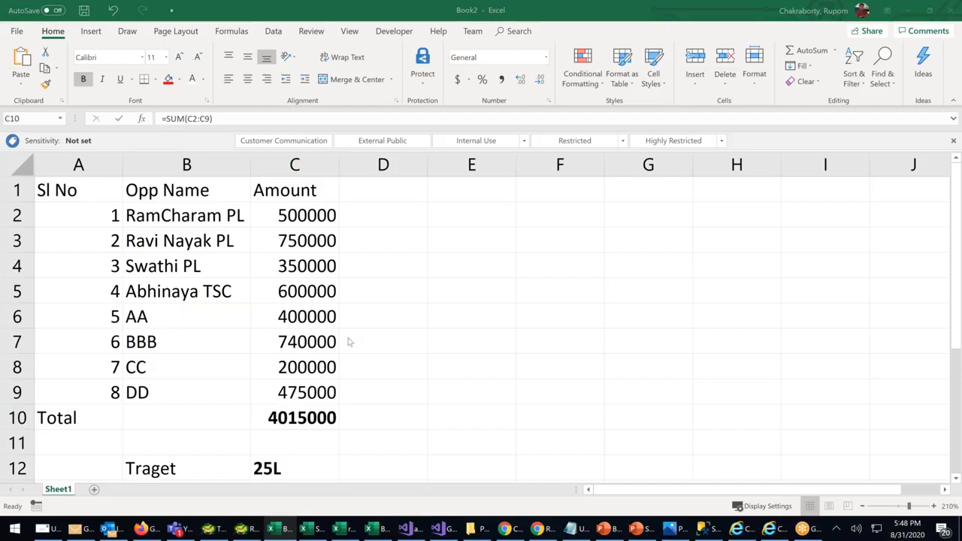
pyautogui.hotkey('alt', 'Tab')
pyautogui.moveTo(295, 218); pyautogui.dragTo(318, 389)
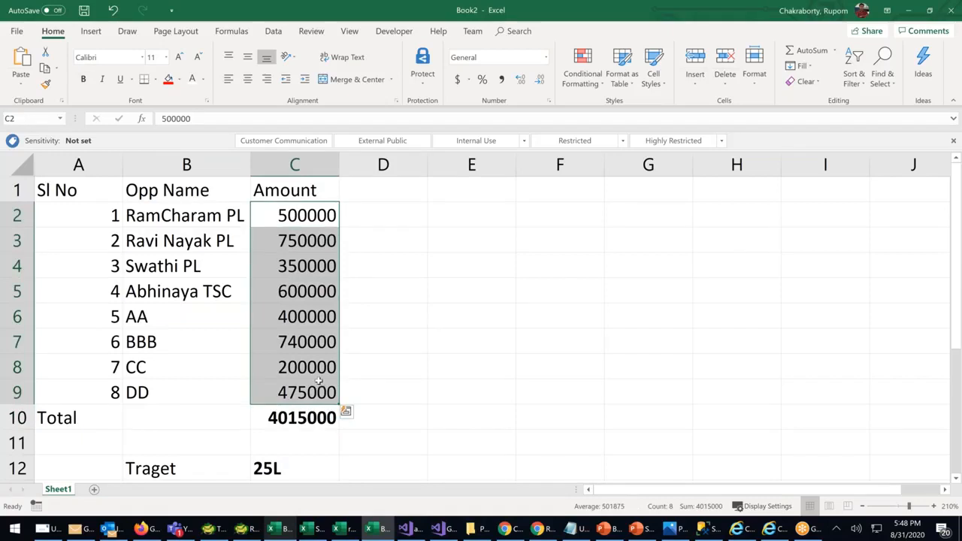
pyautogui.click(292, 323)
pyautogui.moveTo(299, 219); pyautogui.dragTo(312, 392)
pyautogui.click(319, 361)
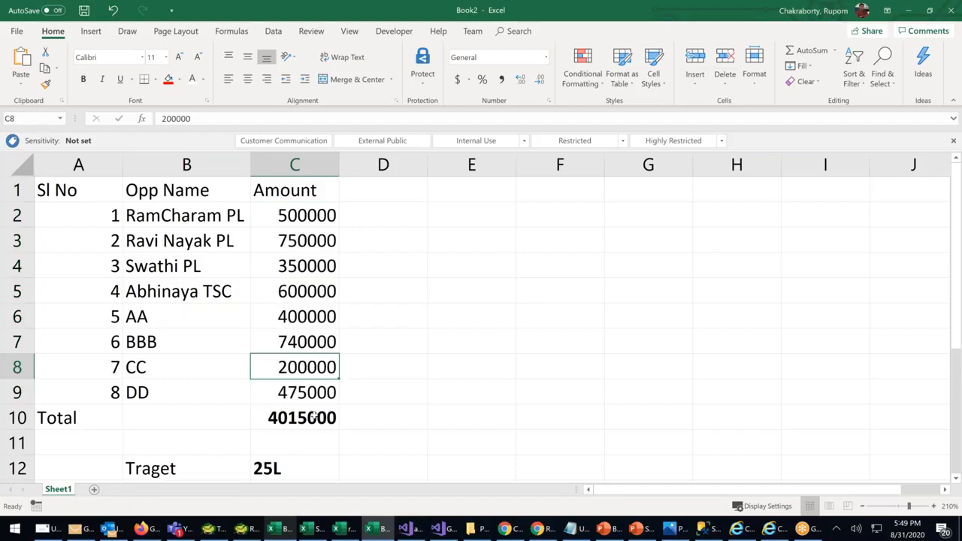
pyautogui.moveTo(285, 218); pyautogui.dragTo(299, 389)
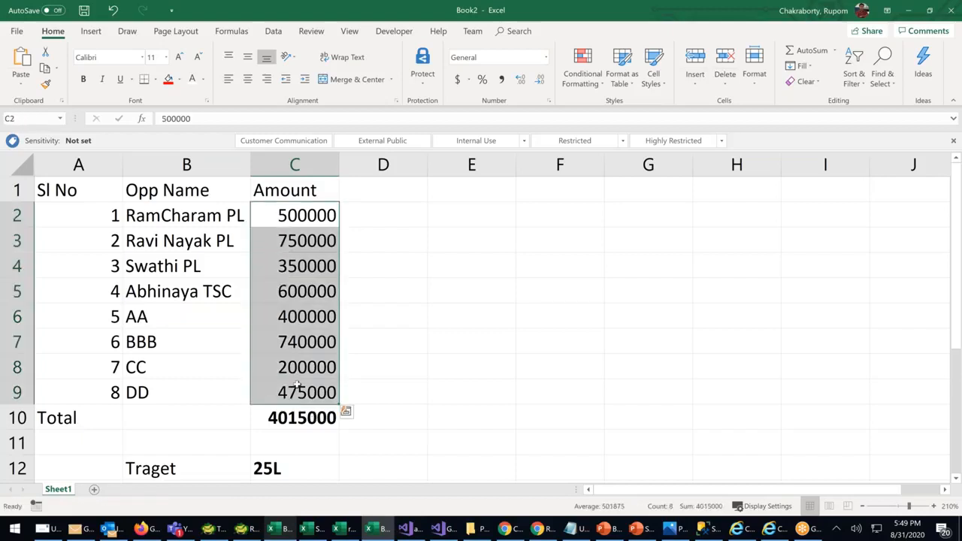
# Add a Stage heading in D1 and start the stage list with Initial Discussion at 10
pyautogui.click(386, 192)
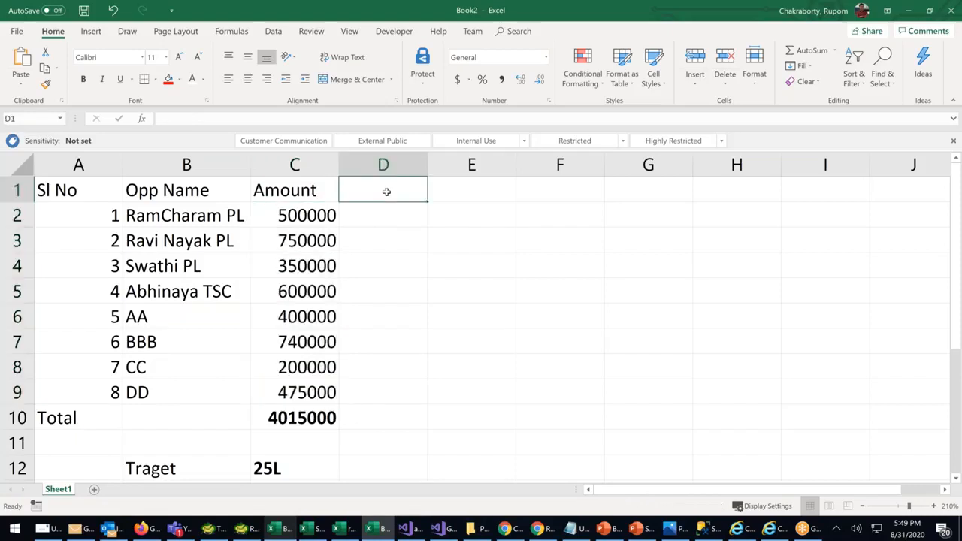
pyautogui.write('Stage')
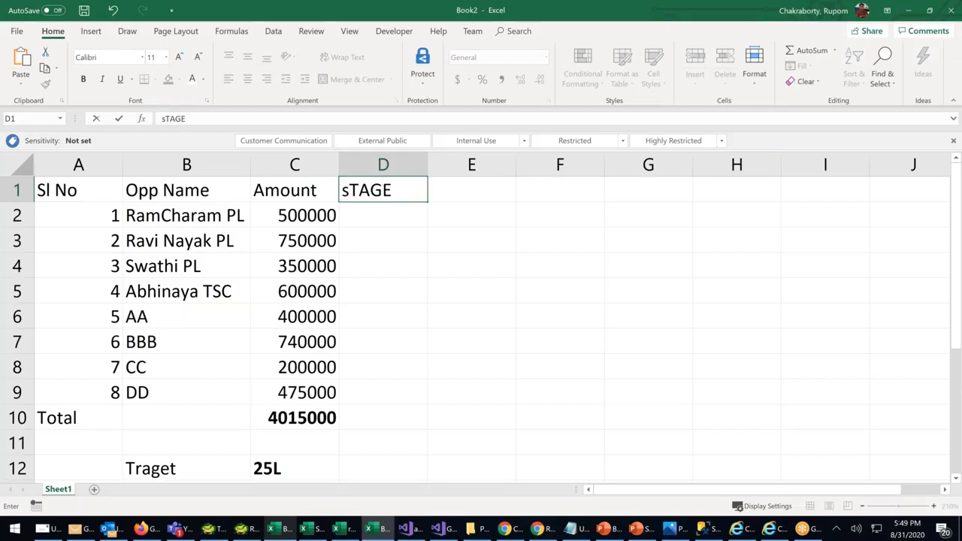
pyautogui.click(665, 216)
pyautogui.write('Ins')
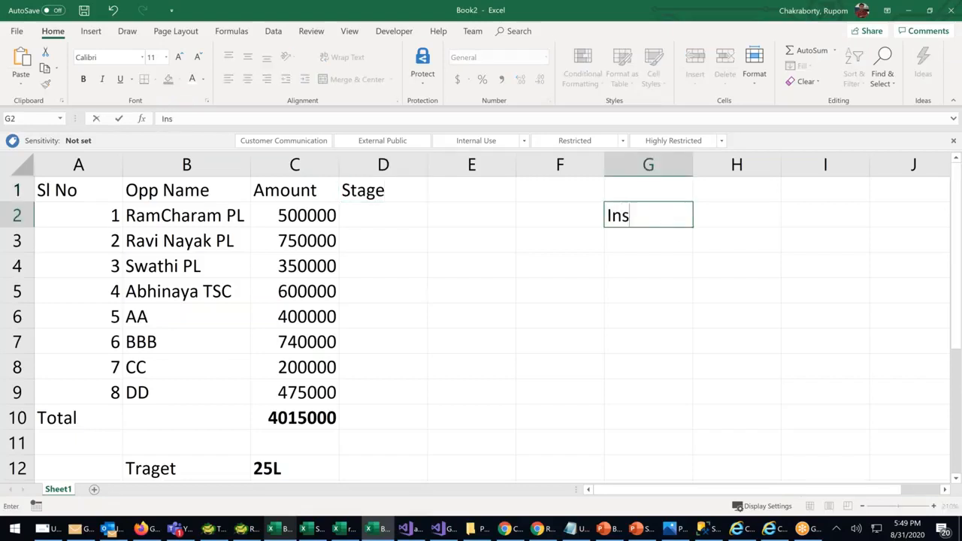
pyautogui.press('BackSpace')
pyautogui.write('itial Dis')
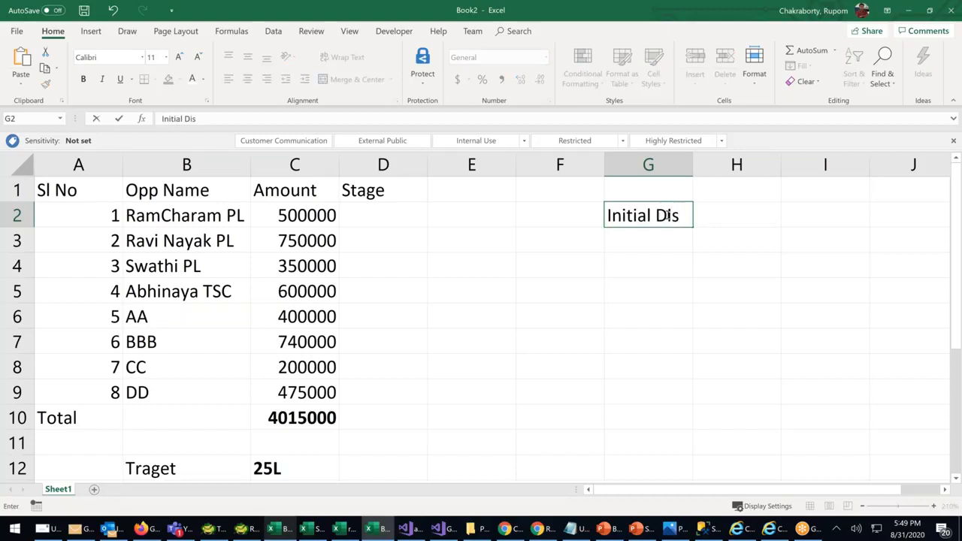
pyautogui.write('cussion')
pyautogui.click(754, 314)
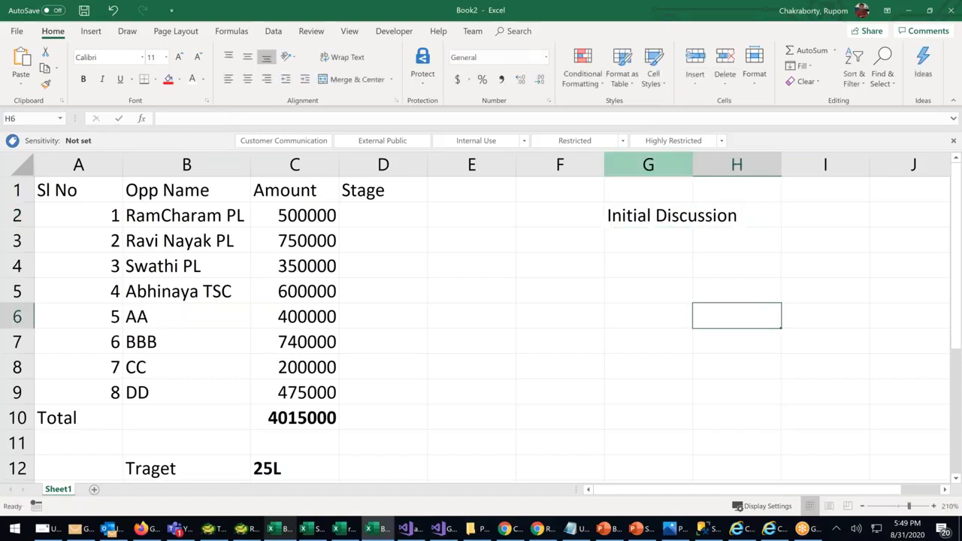
pyautogui.click(757, 215)
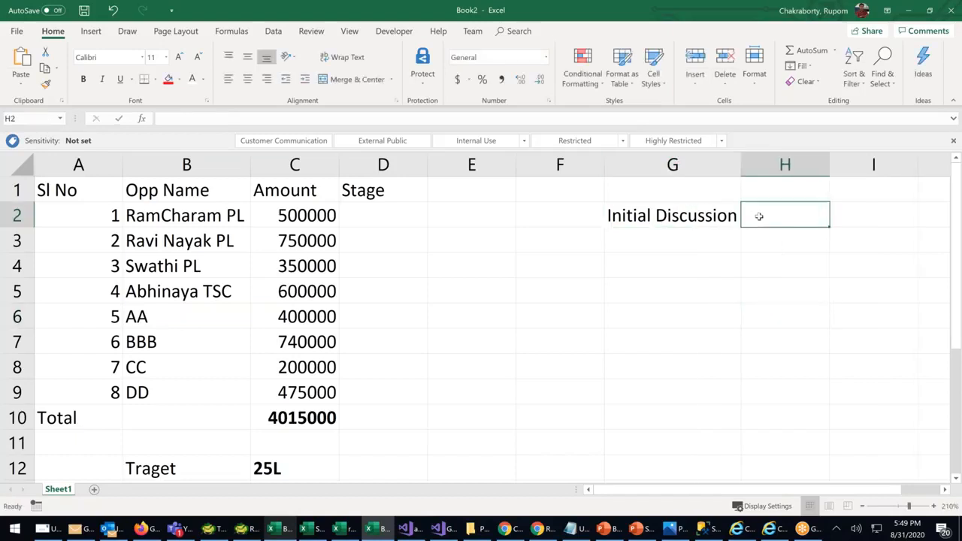
pyautogui.write('10')
pyautogui.click(648, 236)
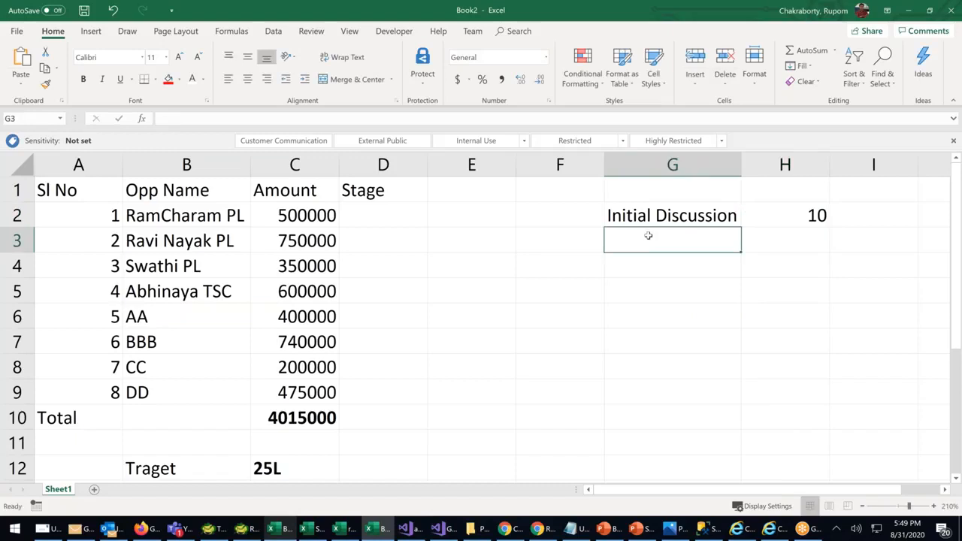
# Enter the Doc Col stage in G3 with a percentage of 20
pyautogui.write('Doc')
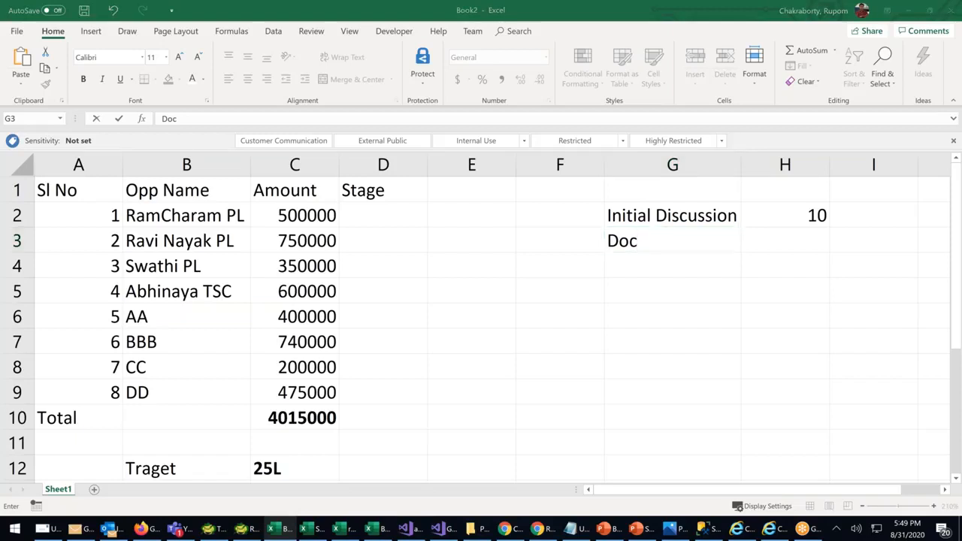
pyautogui.click(763, 235)
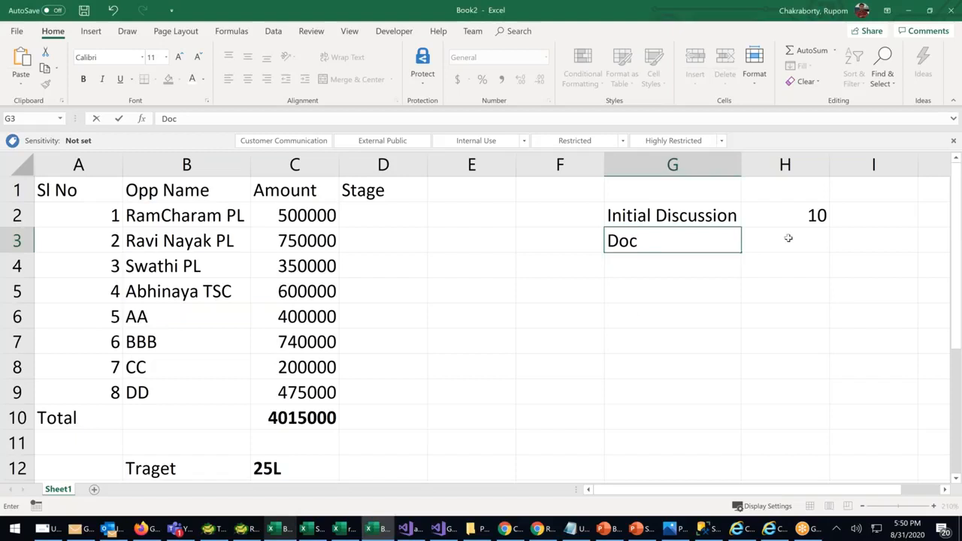
pyautogui.click(827, 239)
pyautogui.click(698, 221)
pyautogui.click(802, 214)
pyautogui.click(775, 241)
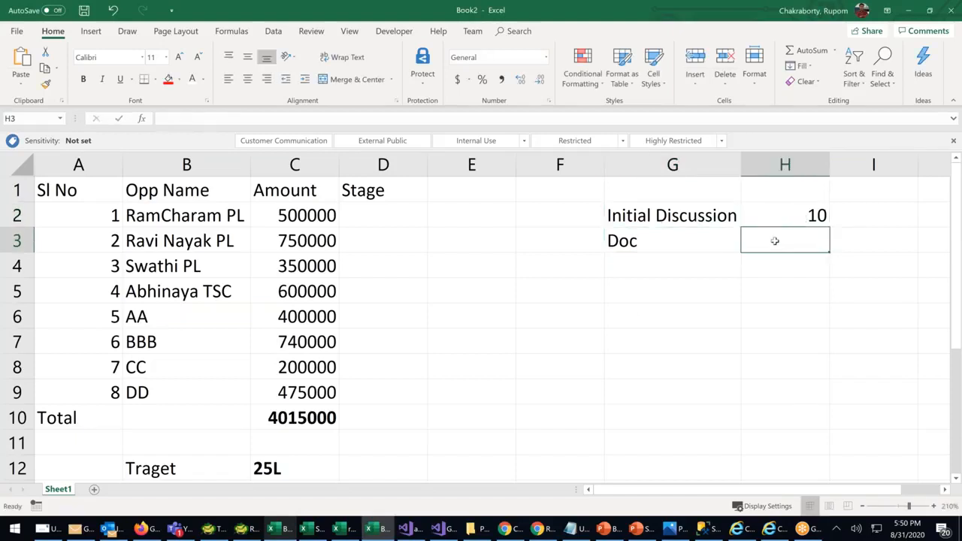
pyautogui.doubleClick(691, 241)
pyautogui.write('Col')
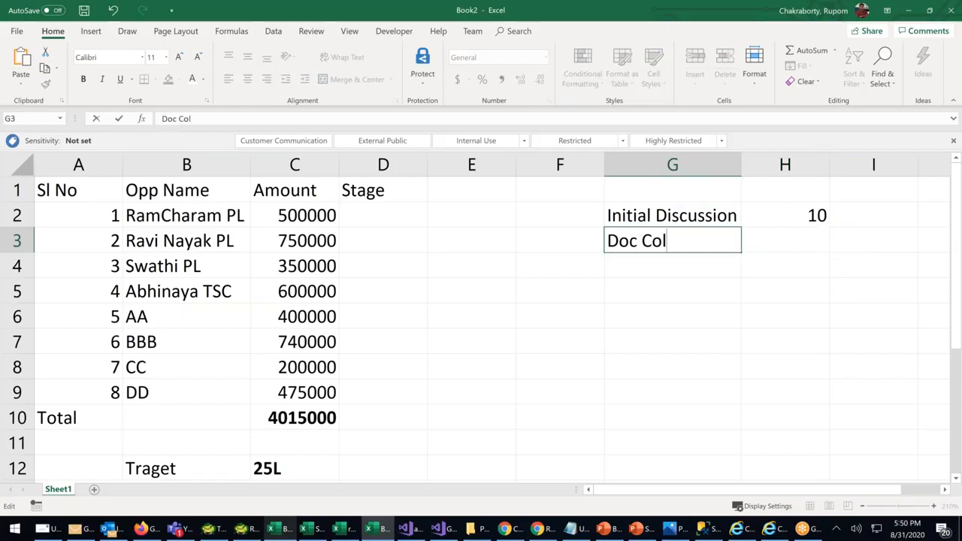
pyautogui.click(750, 242)
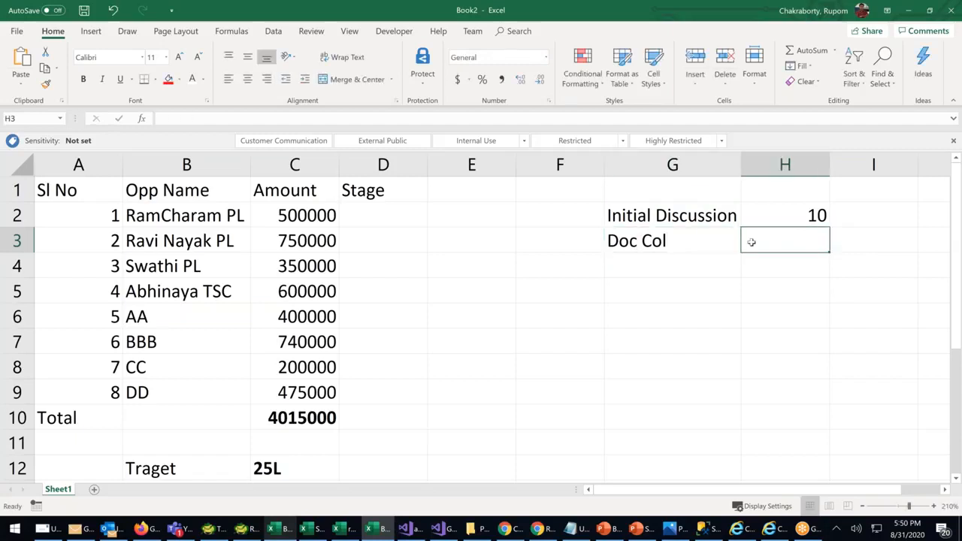
pyautogui.write('20')
pyautogui.click(651, 269)
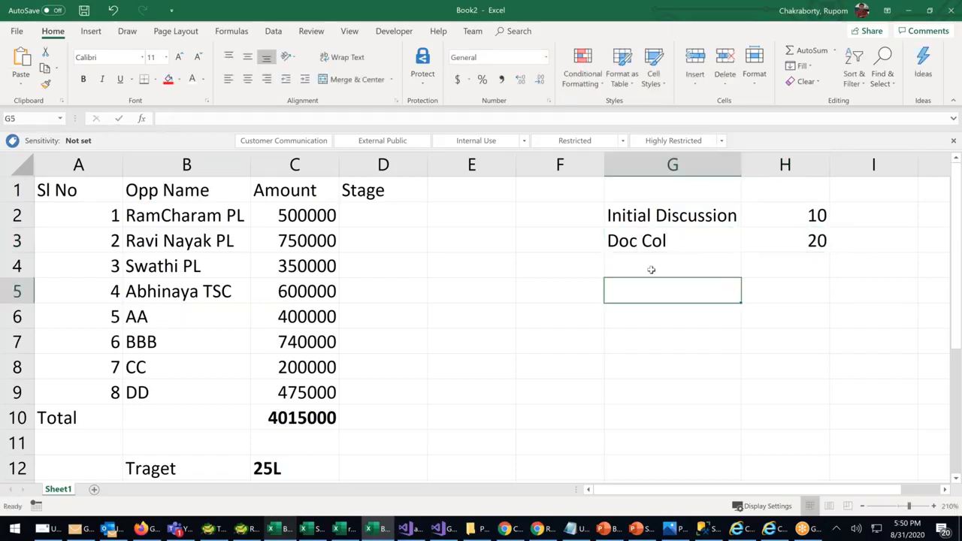
# Add Doc Ver at 40 and Loan Approval at 60 to the stage list
pyautogui.write('Doc ')
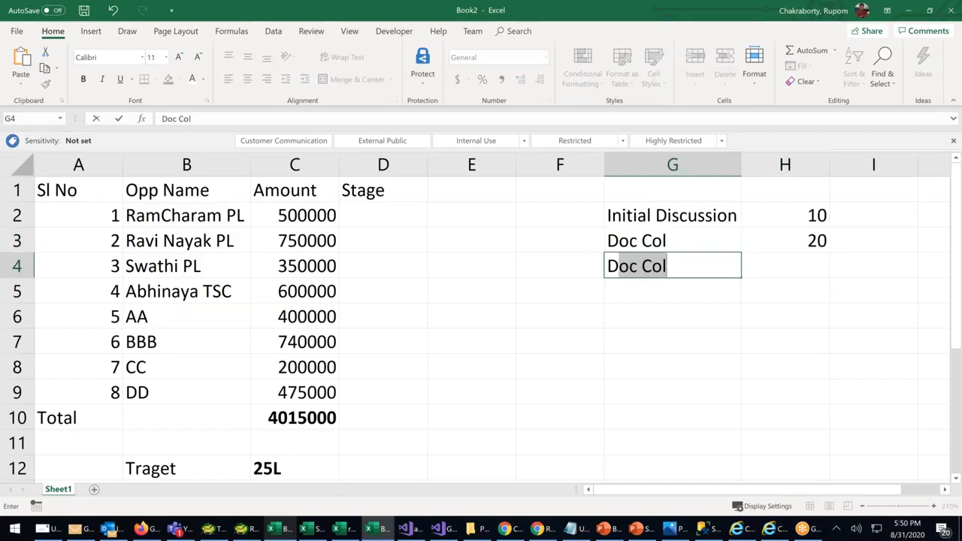
pyautogui.write('Ver')
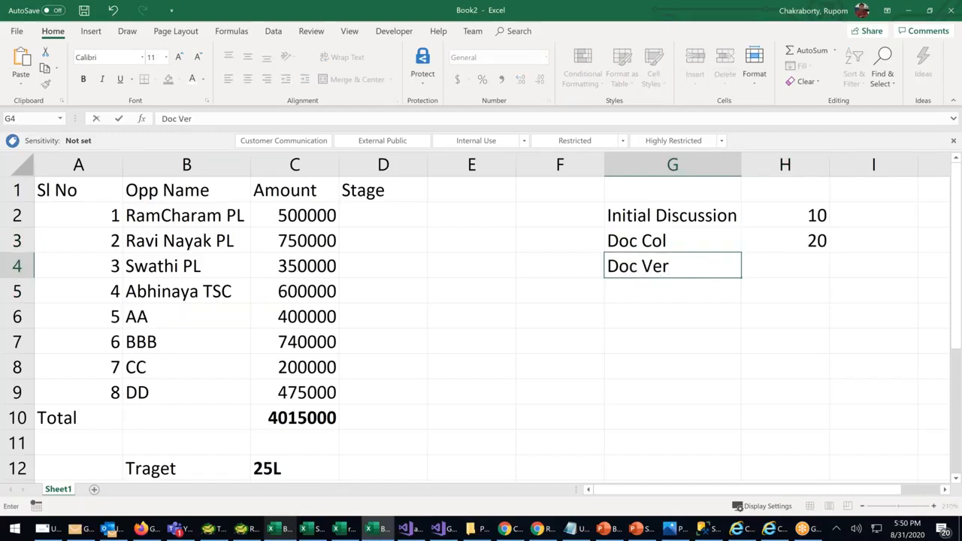
pyautogui.click(779, 271)
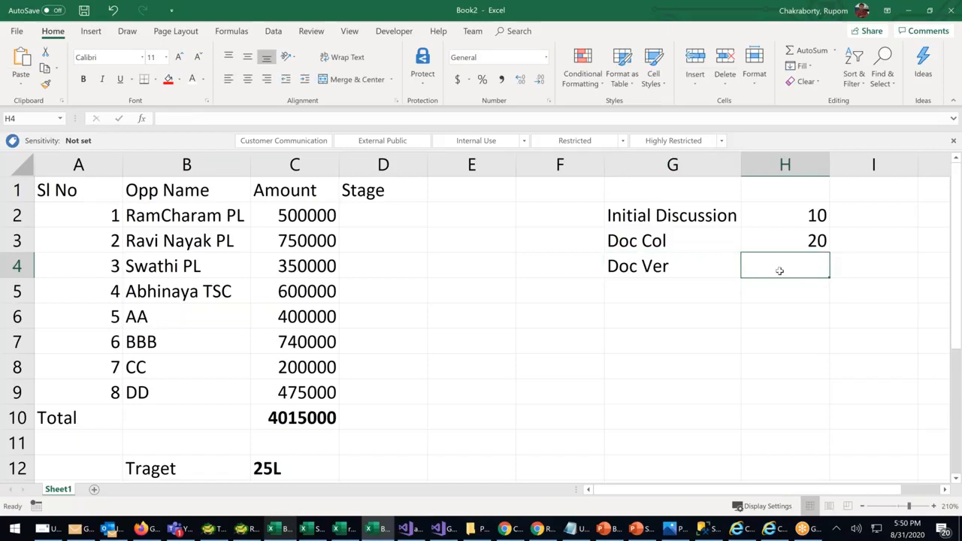
pyautogui.write('40')
pyautogui.click(634, 291)
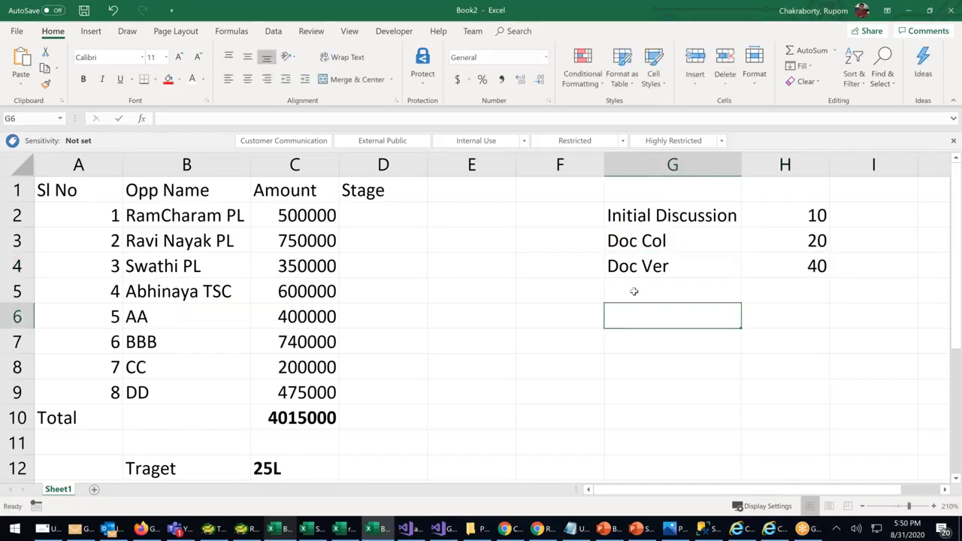
pyautogui.write('Lo')
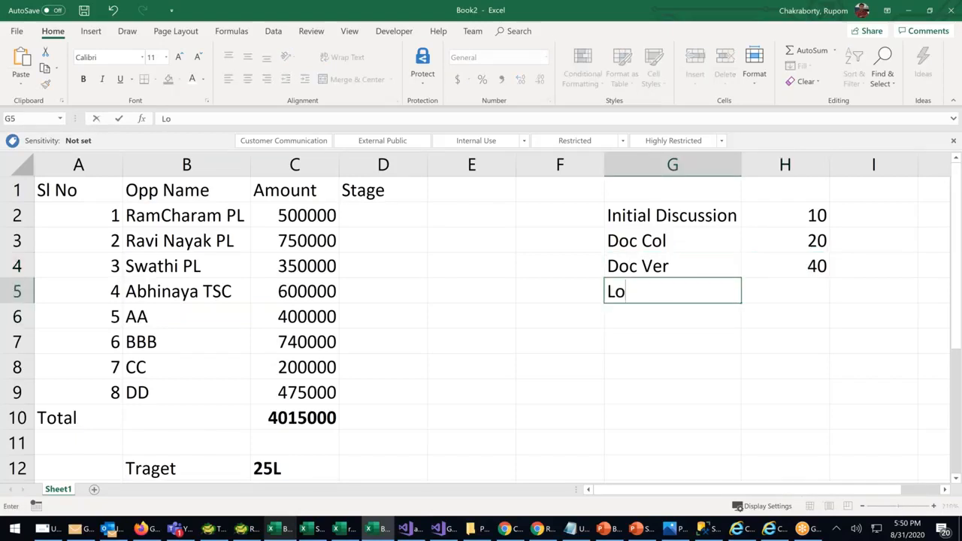
pyautogui.write('an Approval')
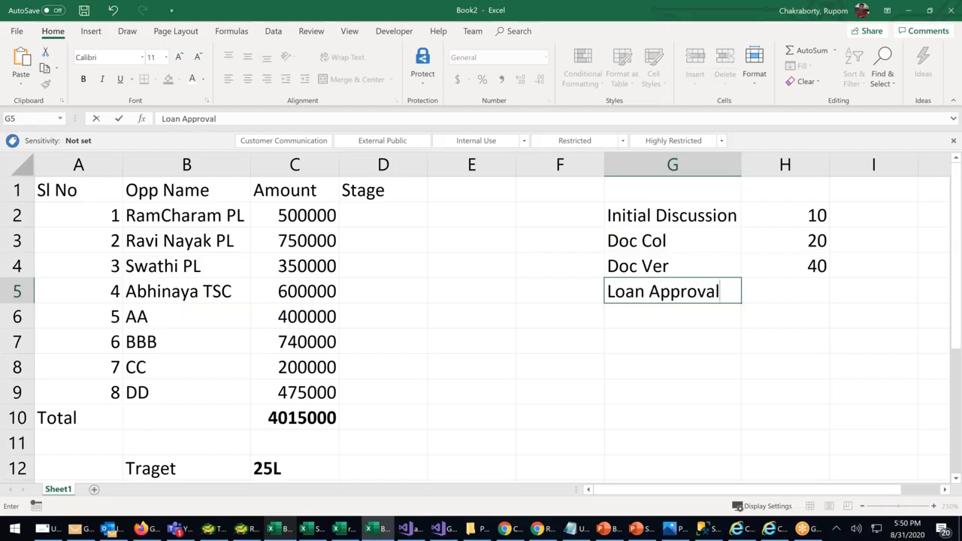
pyautogui.click(794, 290)
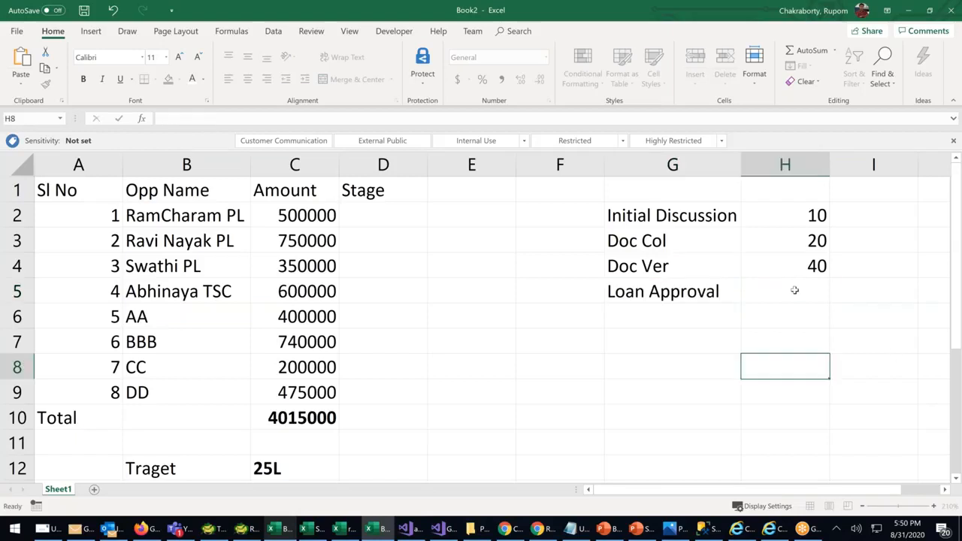
pyautogui.write('60')
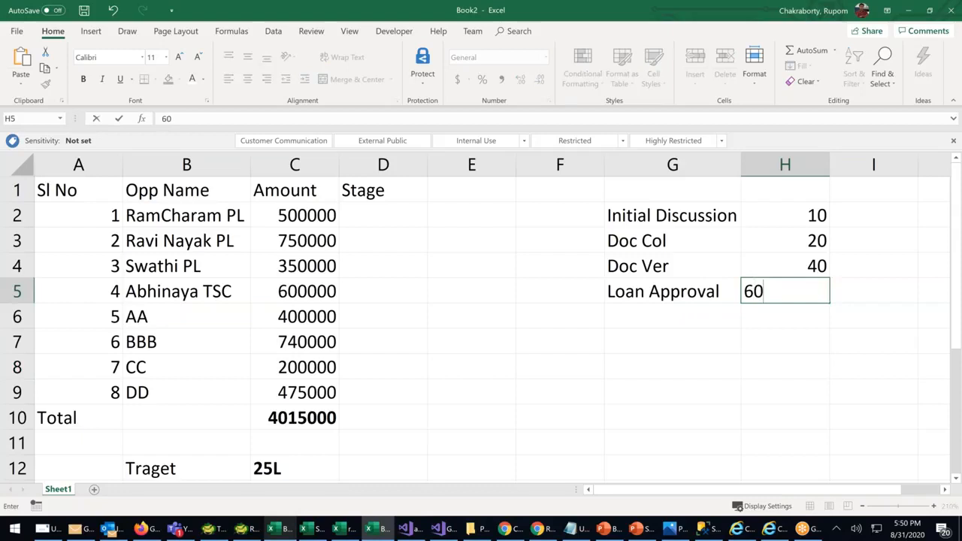
pyautogui.click(784, 356)
# Add the Loan Release stage with 80
pyautogui.click(653, 318)
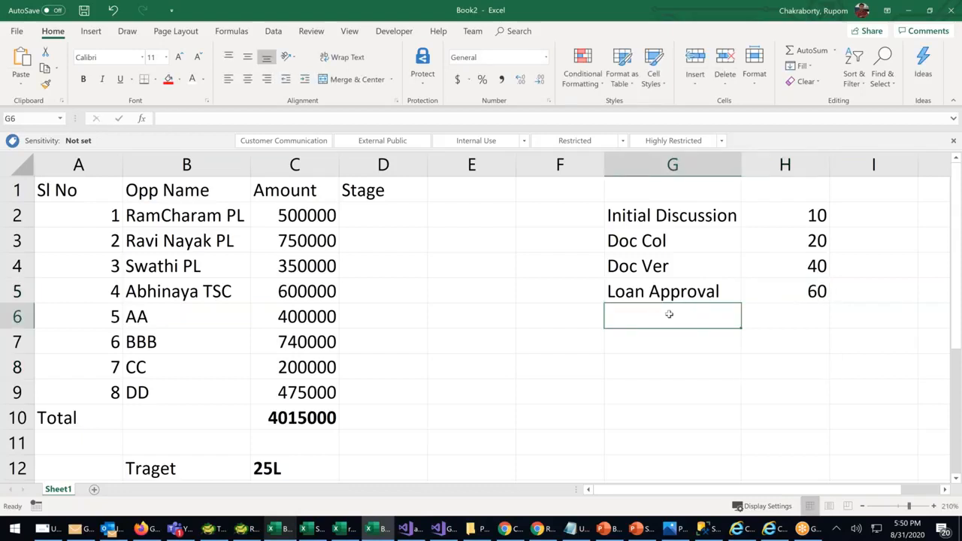
pyautogui.write('Loan ')
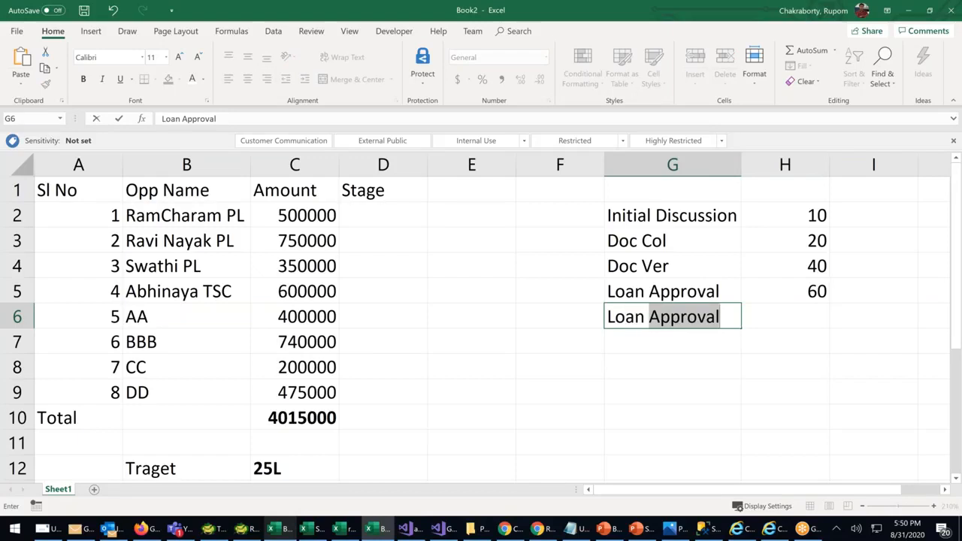
pyautogui.write('Release')
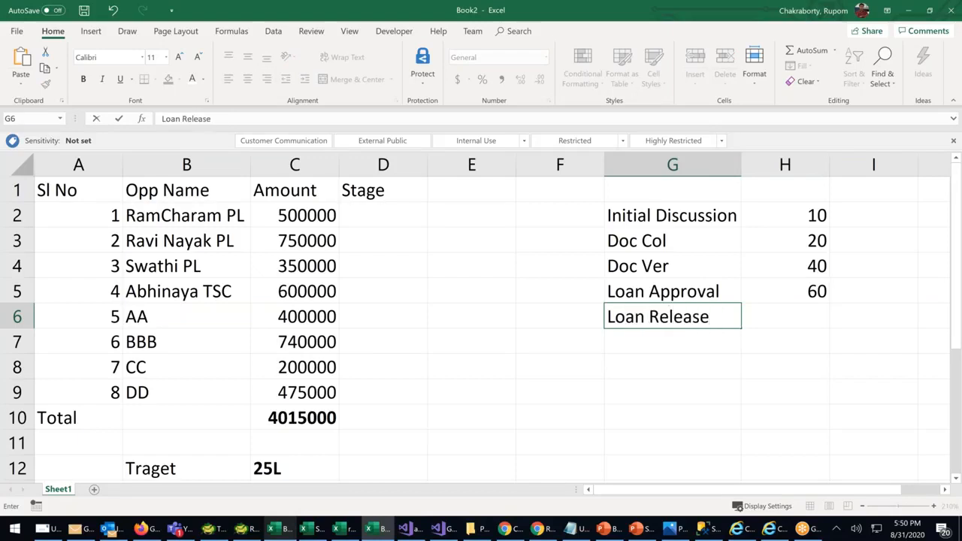
pyautogui.click(781, 314)
pyautogui.write('80')
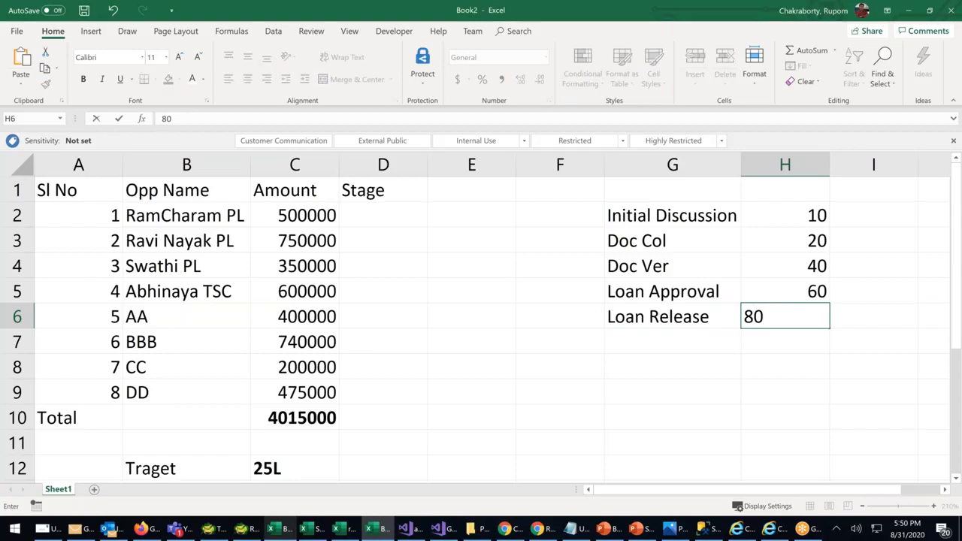
pyautogui.press('Return')
# Add the Won-Cust Accepted stage with 100, correcting the typos
pyautogui.click(637, 345)
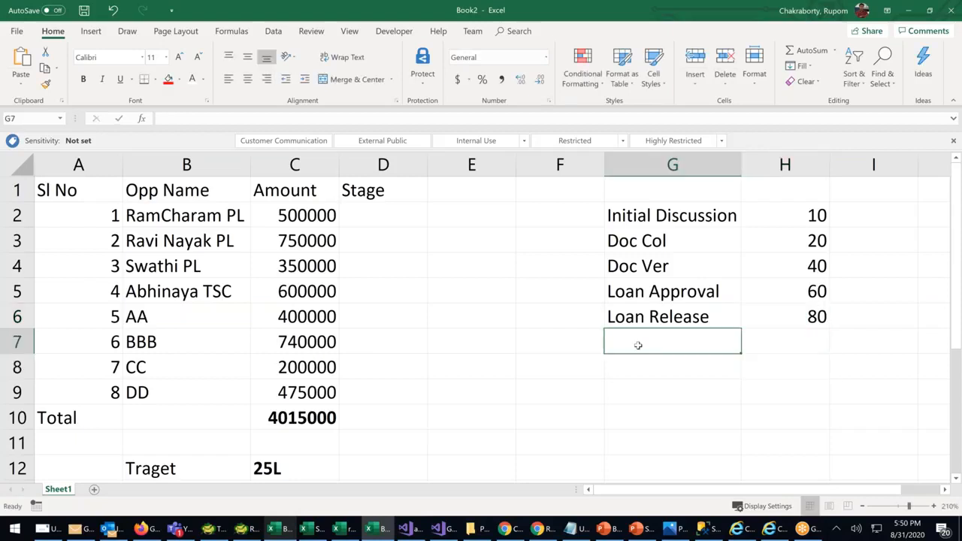
pyautogui.write('Won')
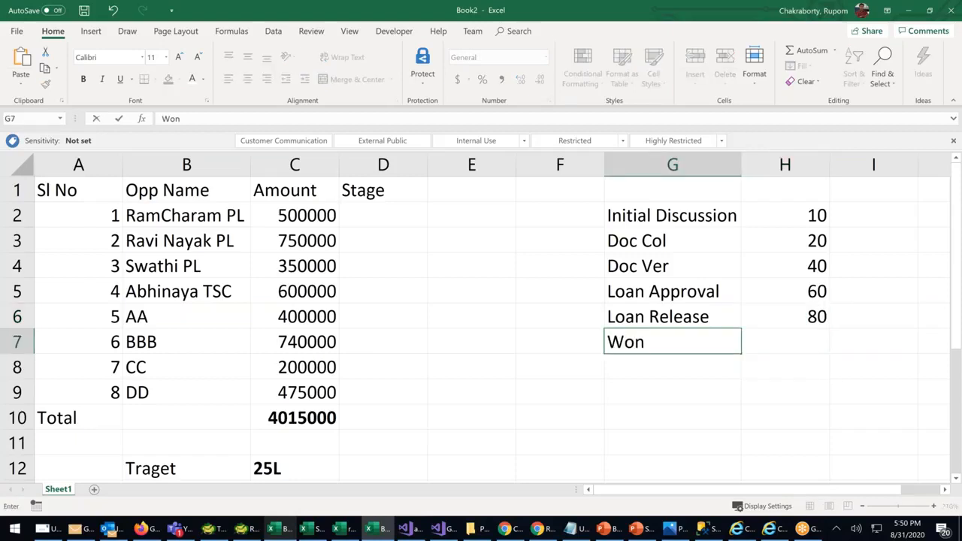
pyautogui.write('-Cust A')
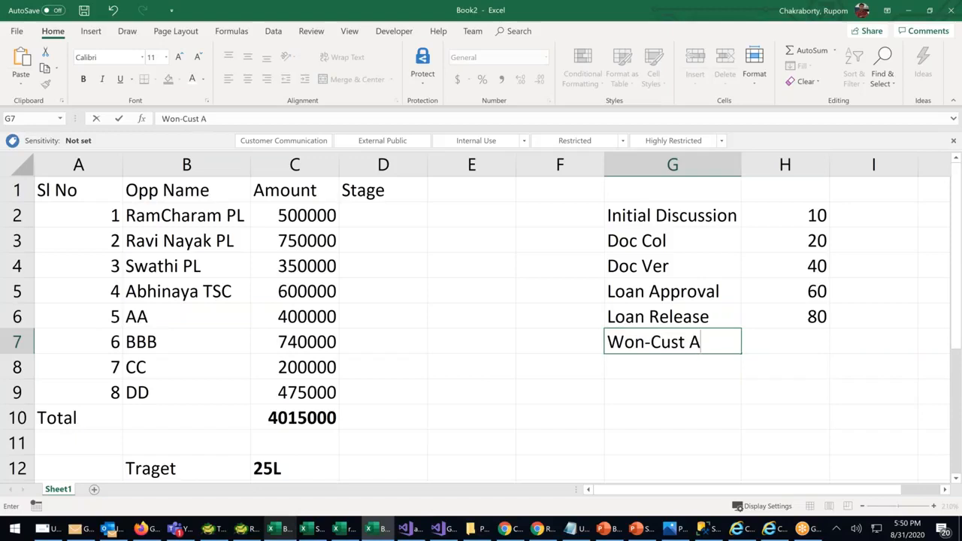
pyautogui.write('ccepted')
pyautogui.click(836, 387)
pyautogui.click(812, 342)
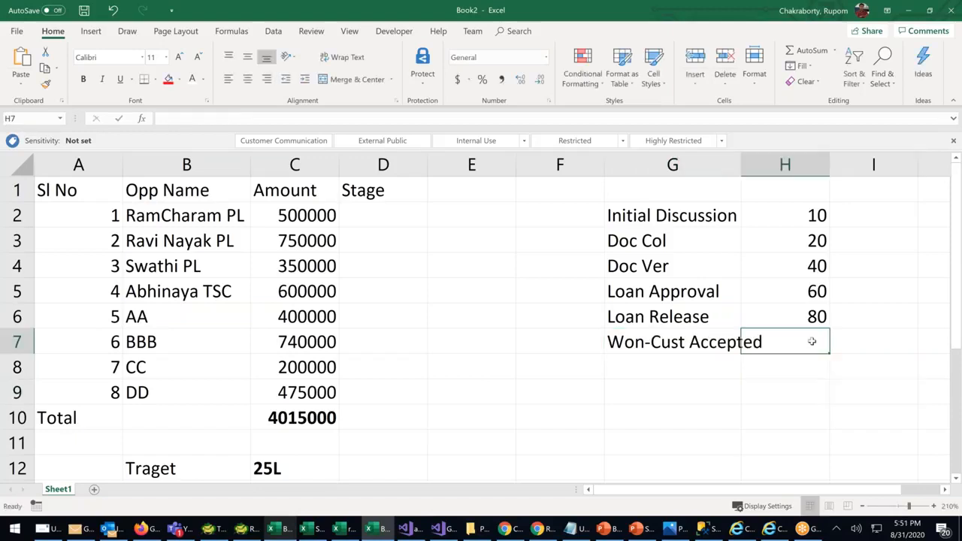
pyautogui.write('1-0')
pyautogui.press('BackSpace')
pyautogui.press('BackSpace')
pyautogui.press('BackSpace')
pyautogui.write('100')
pyautogui.click(672, 391)
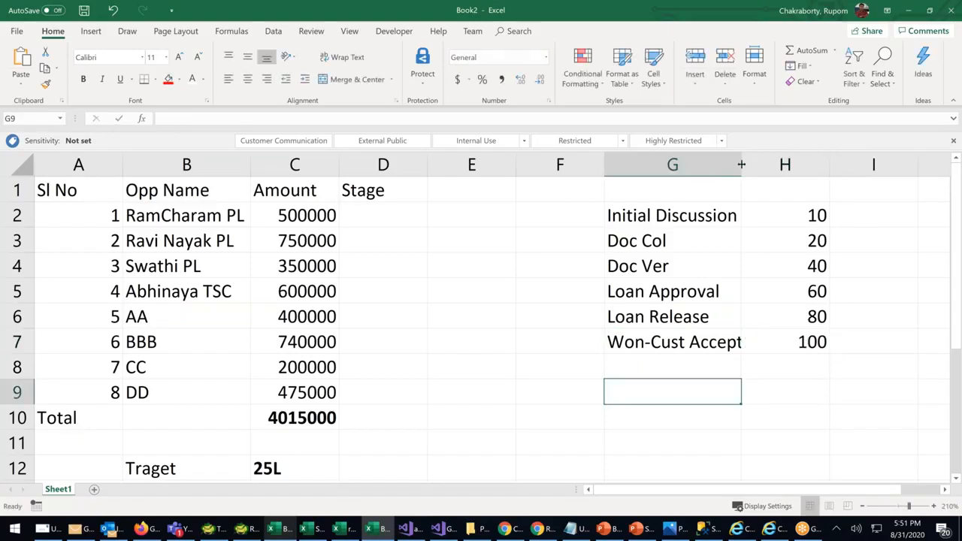
# Autofit column G to the stage names and add Closed-Lost with 0
pyautogui.doubleClick(741, 164)
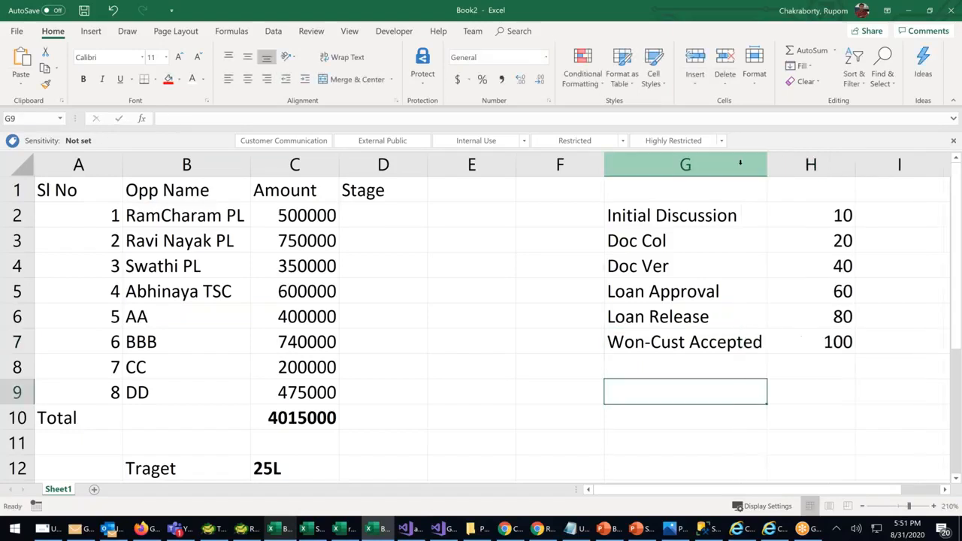
pyautogui.click(640, 370)
pyautogui.write('C')
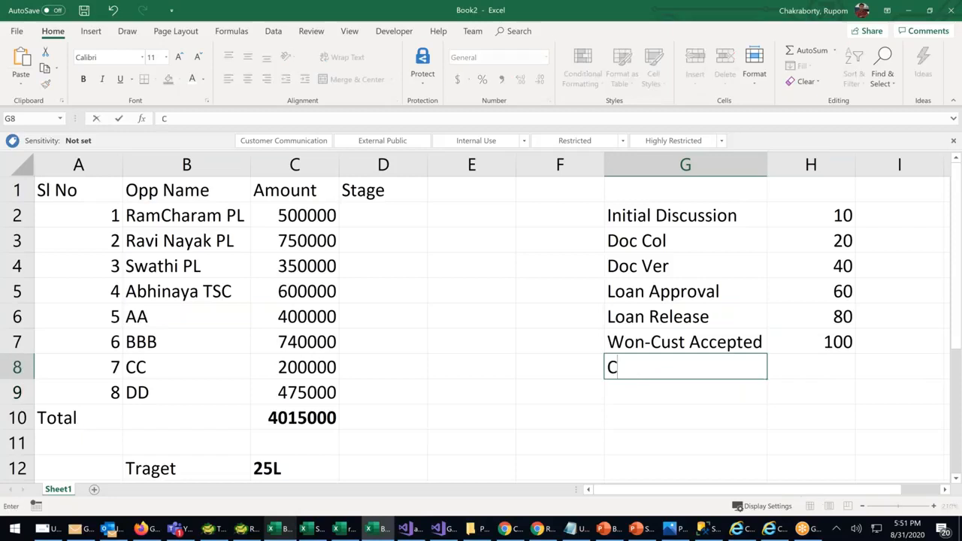
pyautogui.write('losed-')
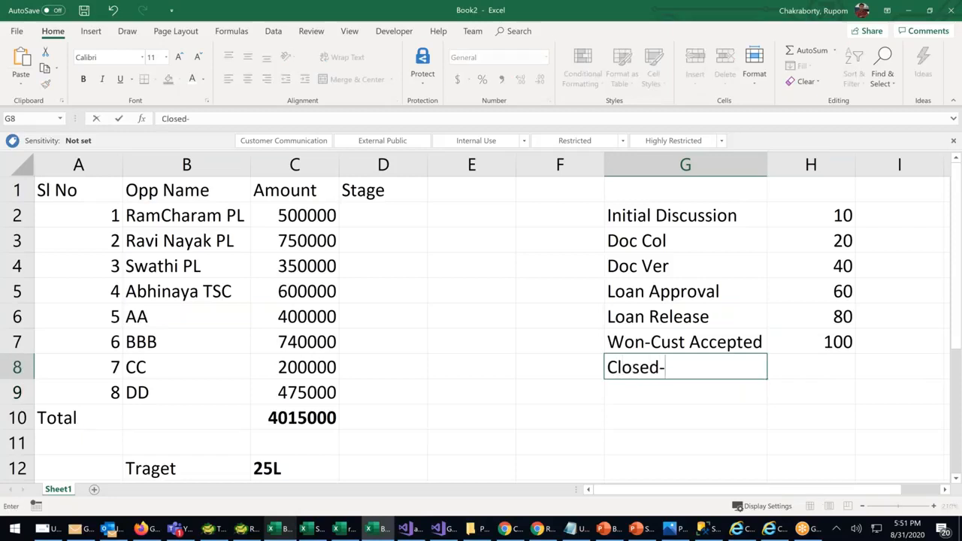
pyautogui.write('Lsot')
pyautogui.press('BackSpace')
pyautogui.press('BackSpace')
pyautogui.press('BackSpace')
pyautogui.write('ost')
pyautogui.click(823, 370)
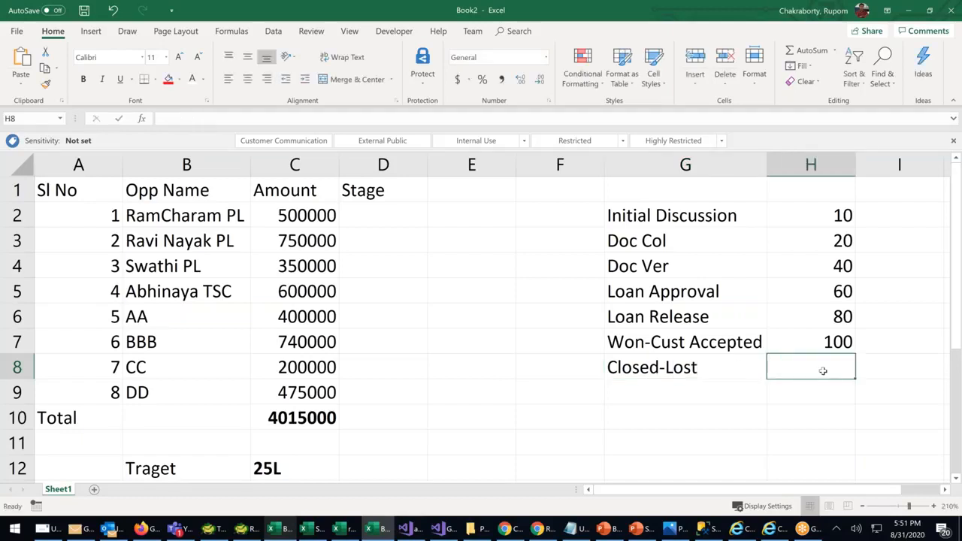
pyautogui.write('0')
pyautogui.click(530, 436)
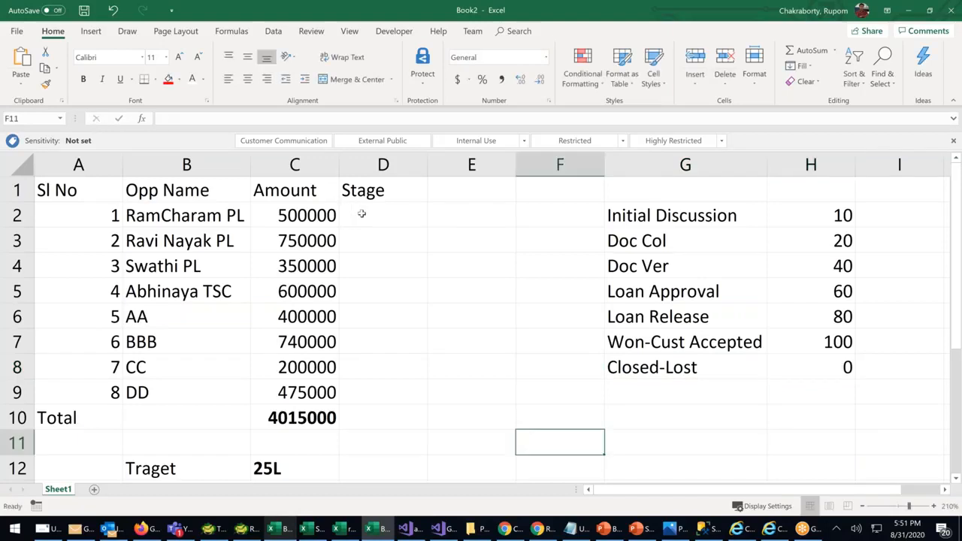
# Enter Stage values 20, 10, 60 and 100 for the first four opportunities in column D
pyautogui.click(389, 222)
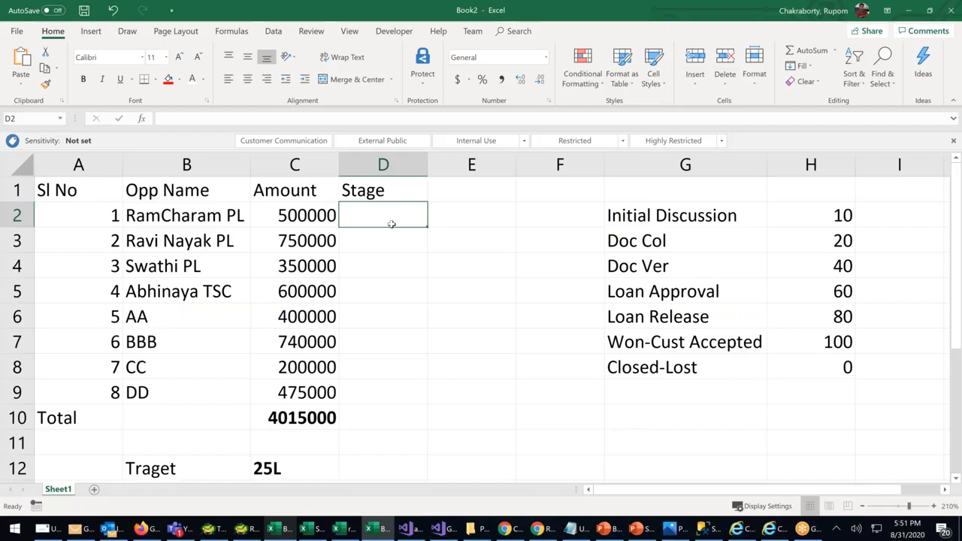
pyautogui.write('20')
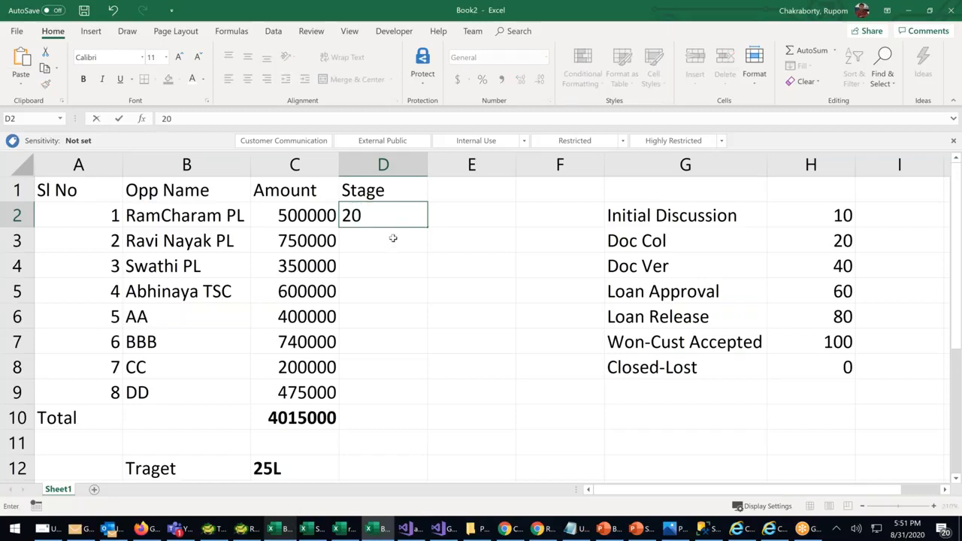
pyautogui.click(393, 239)
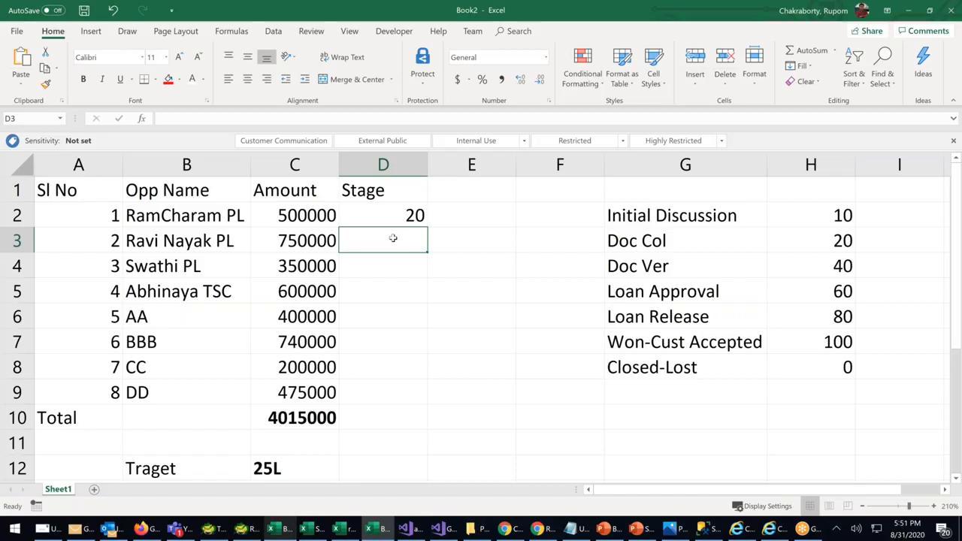
pyautogui.write('10')
pyautogui.click(485, 350)
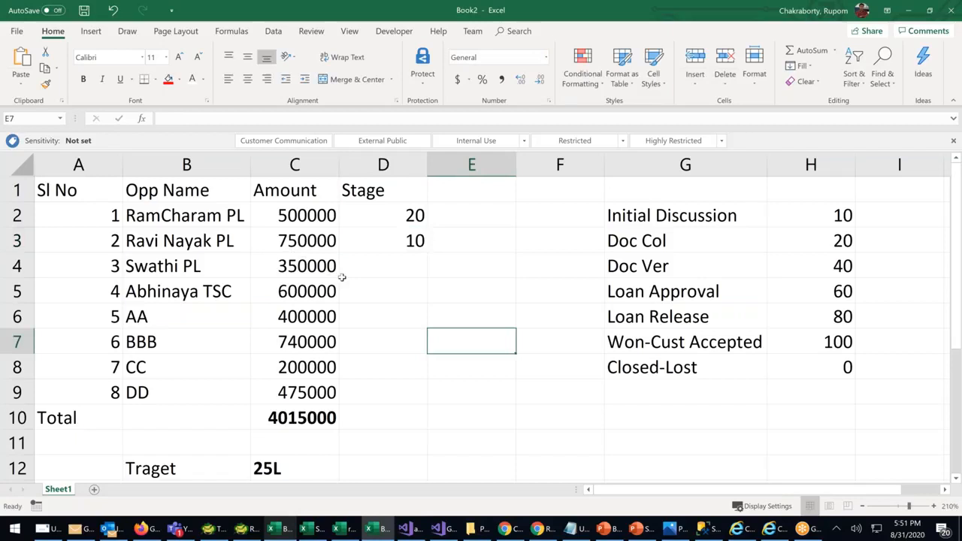
pyautogui.click(379, 264)
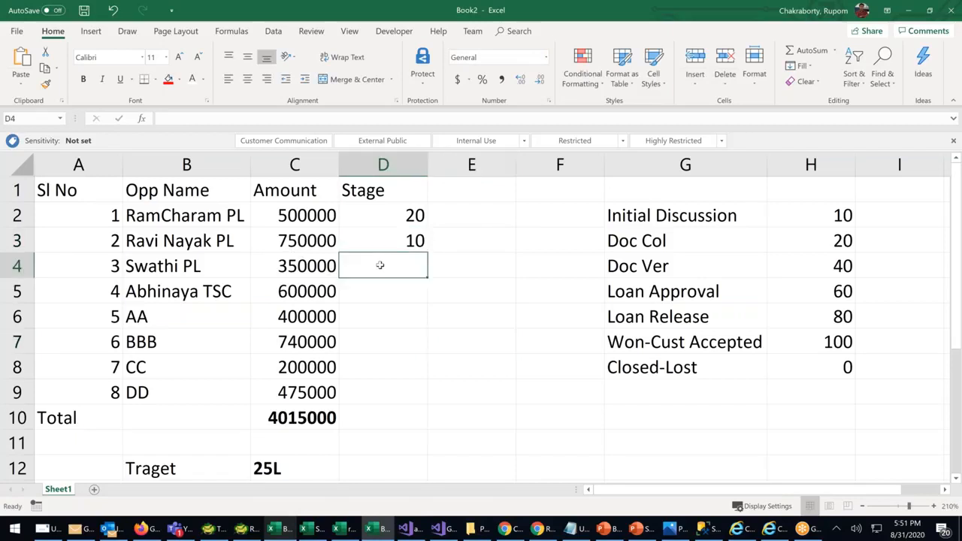
pyautogui.write('60')
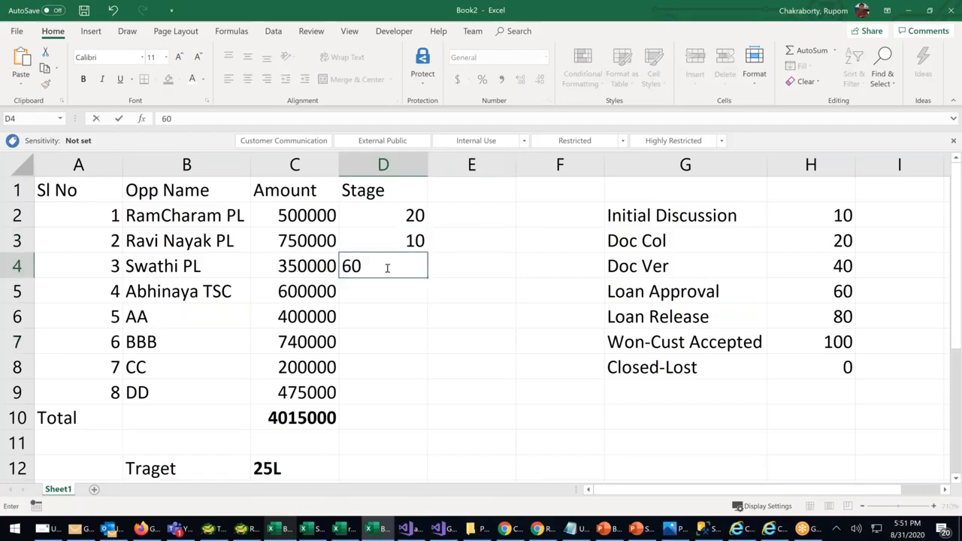
pyautogui.press('Return')
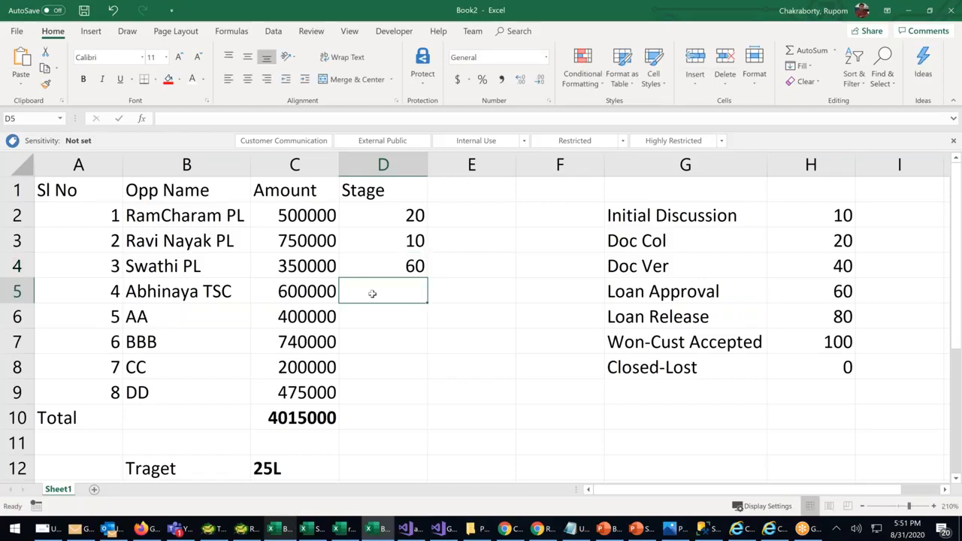
pyautogui.write('80')
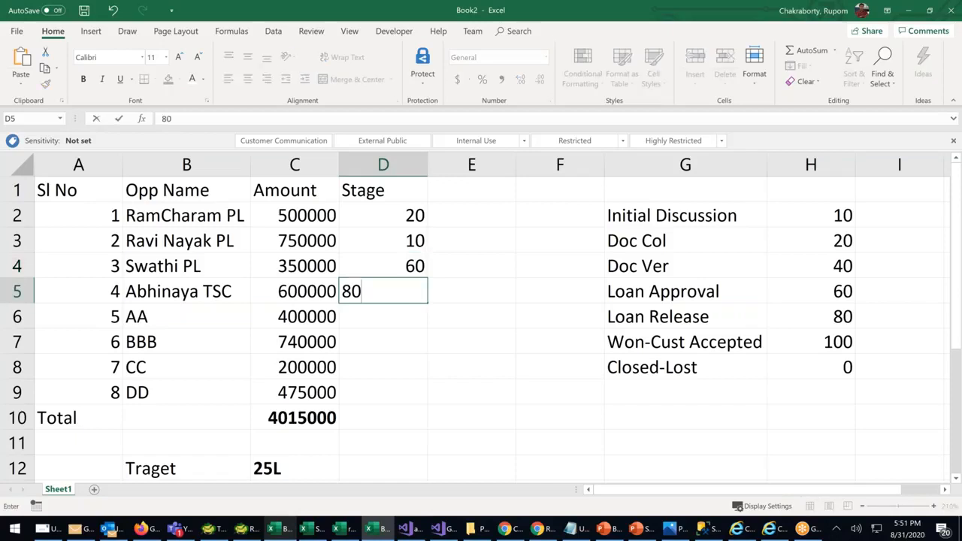
pyautogui.press('Return')
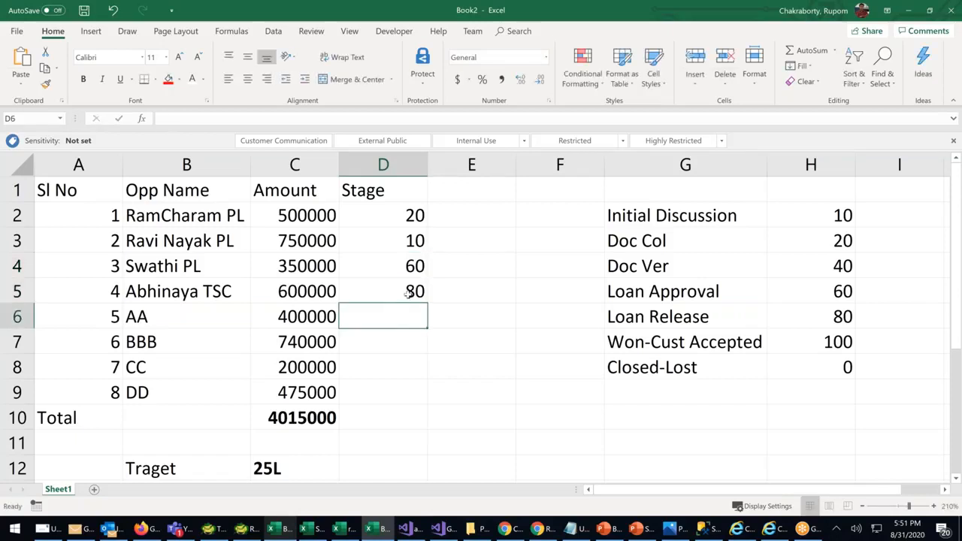
pyautogui.click(407, 295)
pyautogui.write('1000')
pyautogui.press('BackSpace')
pyautogui.click(406, 339)
# Give AA, BBB, CC and DD stages 40, 40, 10 and 20, then select H2:H8
pyautogui.click(401, 317)
pyautogui.write('40')
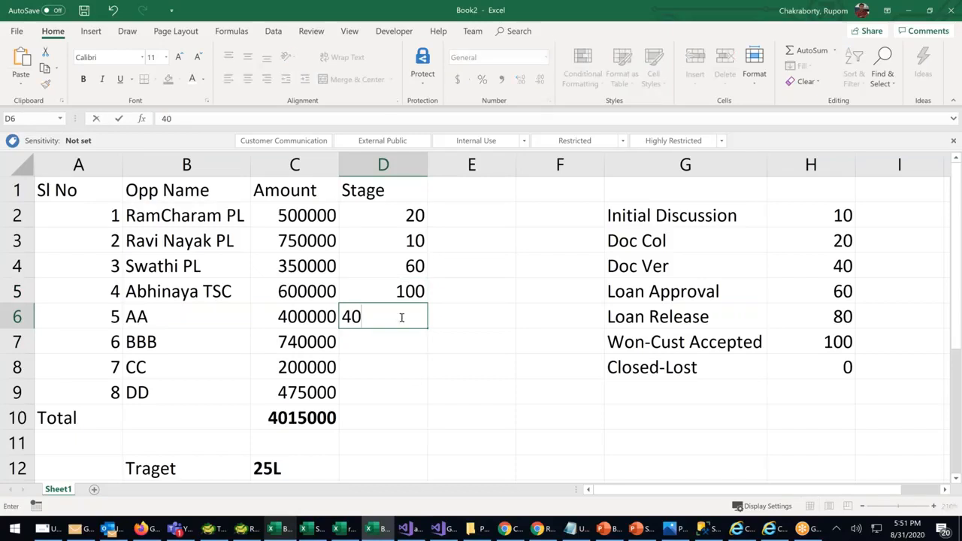
pyautogui.click(400, 370)
pyautogui.click(366, 340)
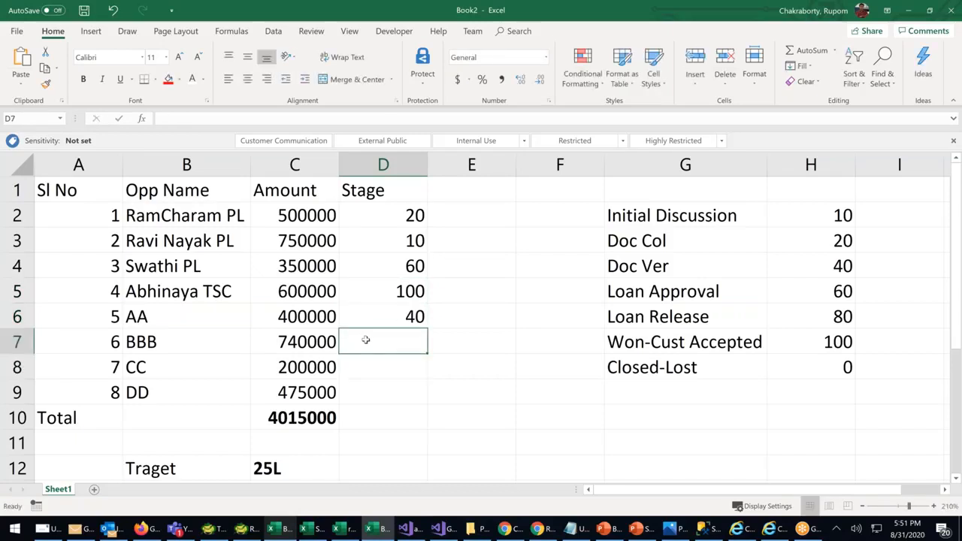
pyautogui.write('40')
pyautogui.click(382, 371)
pyautogui.write('10')
pyautogui.click(394, 395)
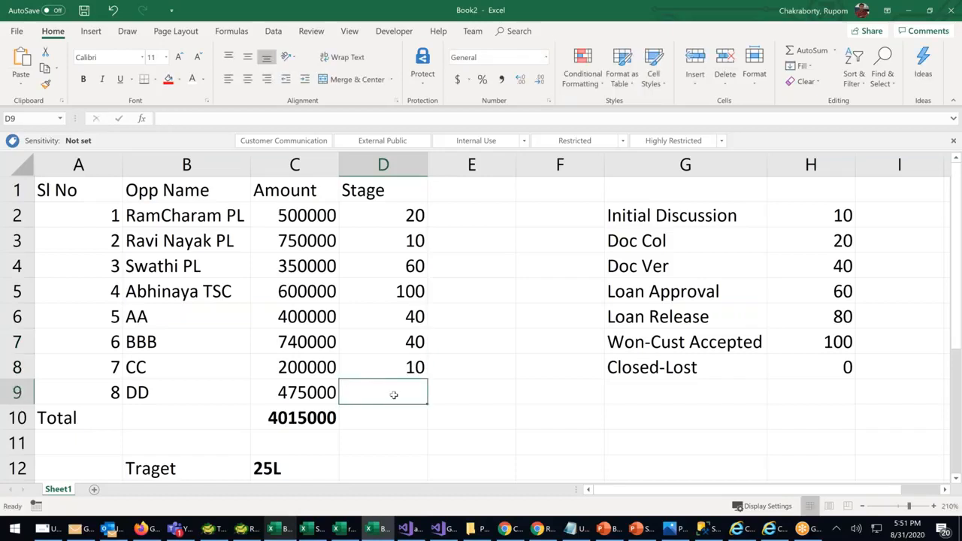
pyautogui.write('20')
pyautogui.click(559, 443)
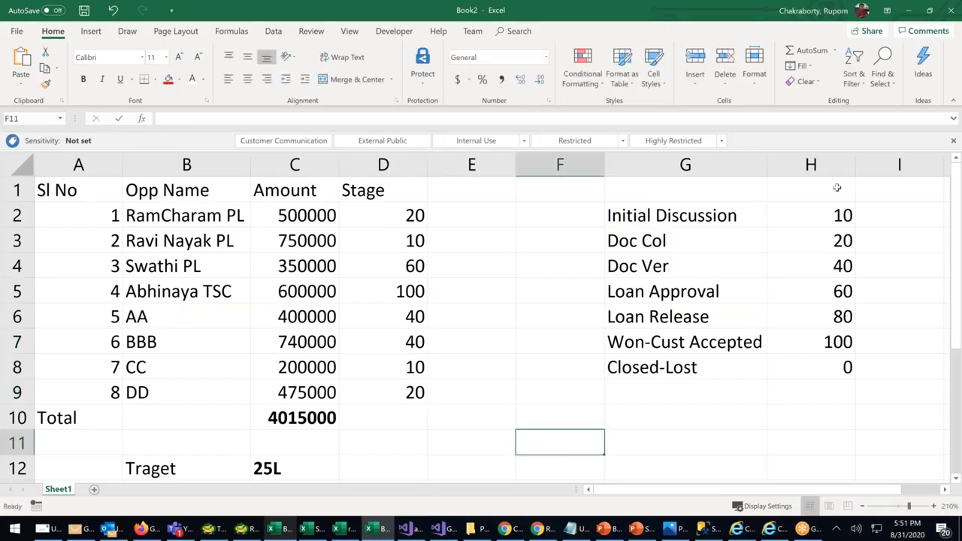
pyautogui.moveTo(840, 217); pyautogui.dragTo(847, 371)
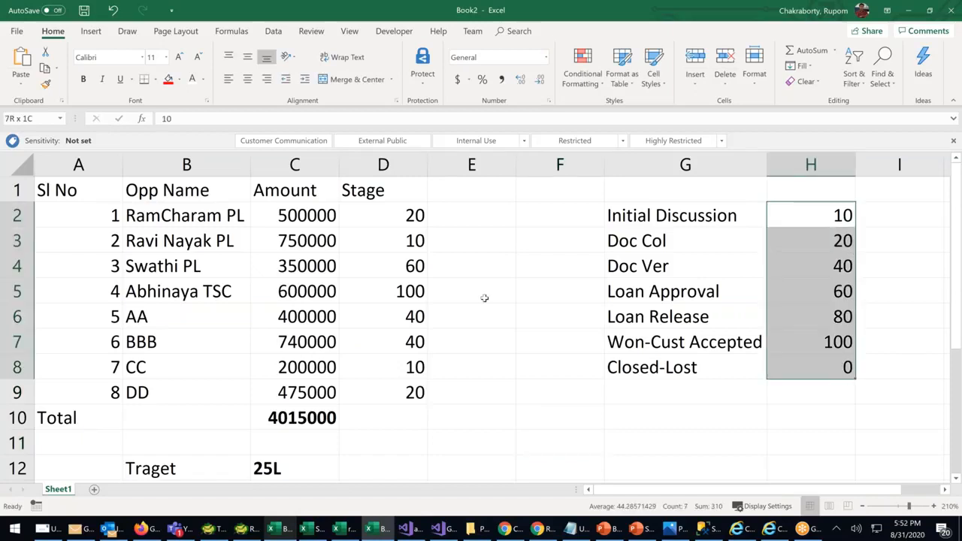
# Add a Pipeline heading in E1 with =D2/100*C2 filled down to E9
pyautogui.click(496, 186)
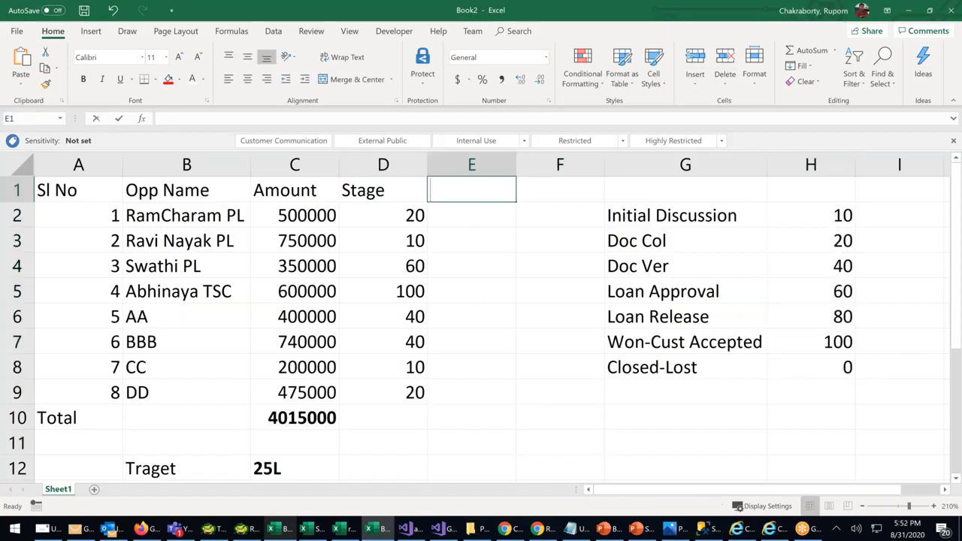
pyautogui.write('Pipeline')
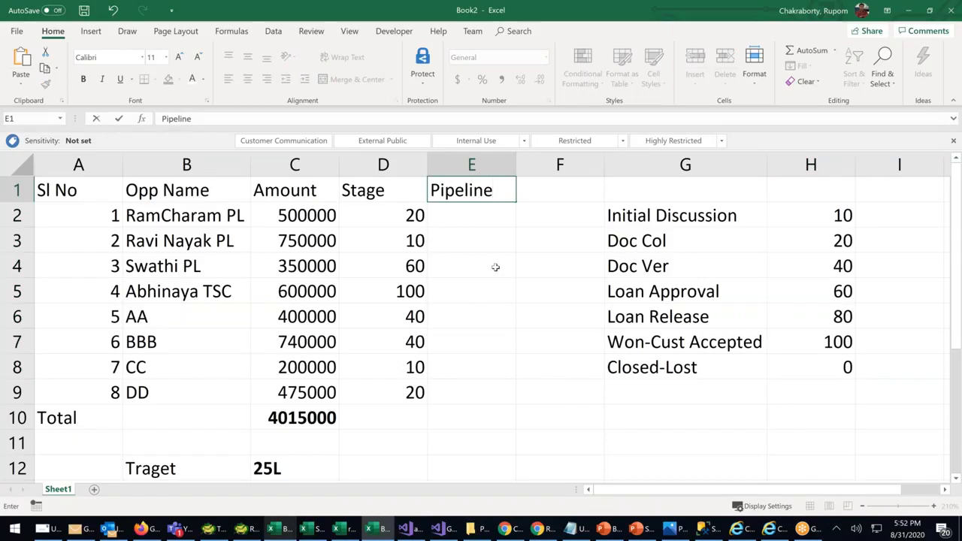
pyautogui.press('Return')
pyautogui.write('=')
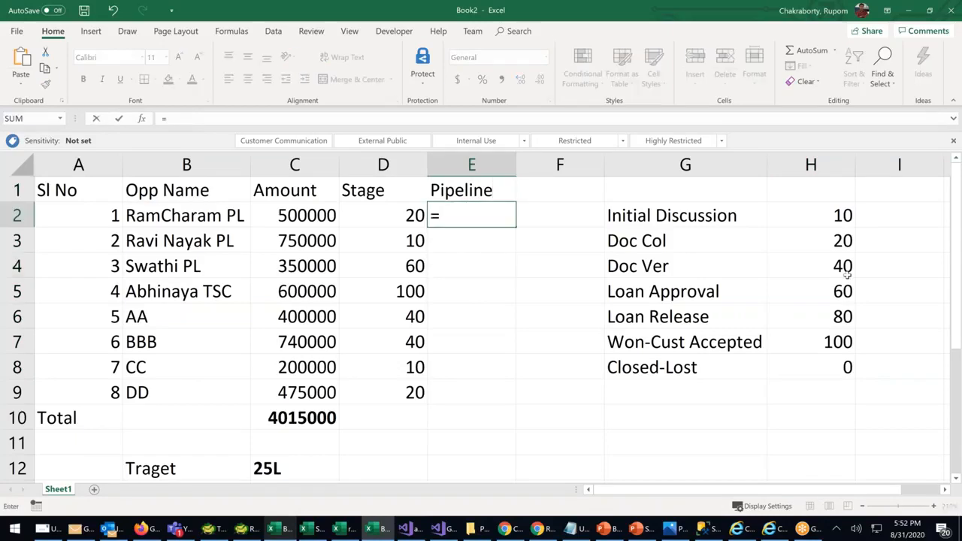
pyautogui.click(404, 216)
pyautogui.write('/')
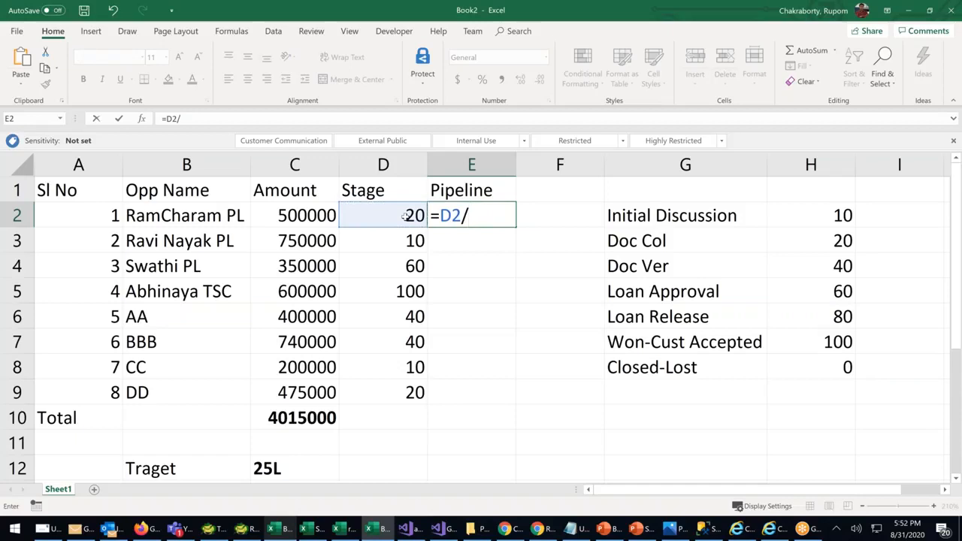
pyautogui.write('100*')
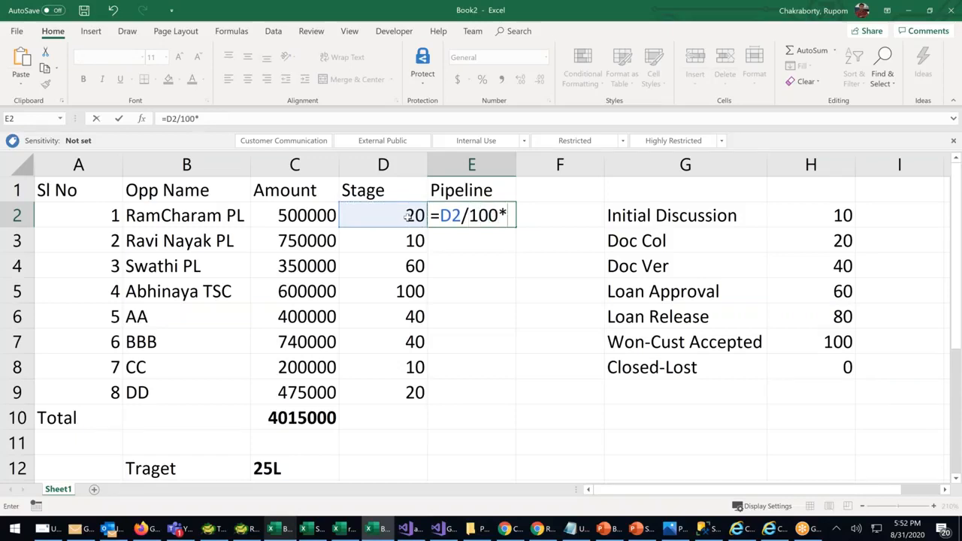
pyautogui.click(300, 215)
pyautogui.press('Return')
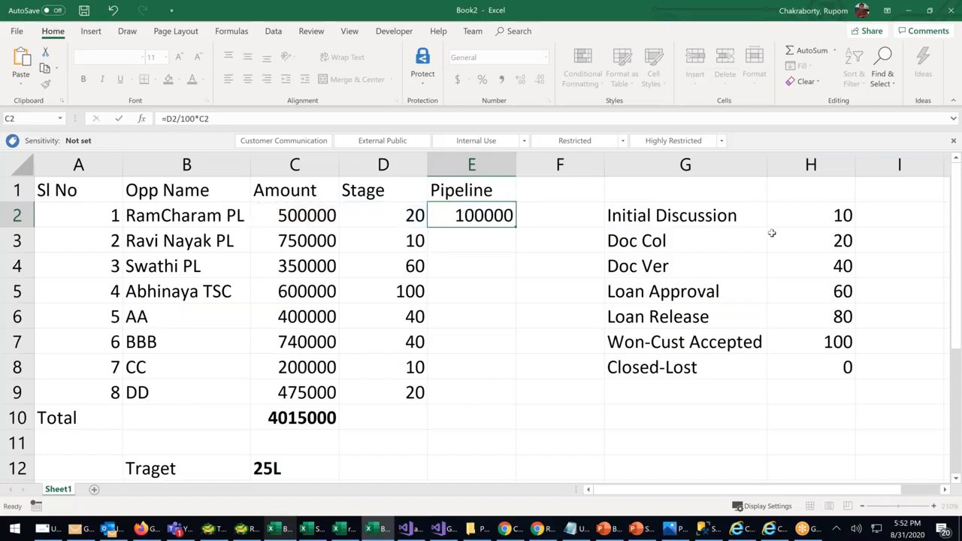
pyautogui.click(494, 218)
pyautogui.moveTo(516, 226); pyautogui.dragTo(507, 398)
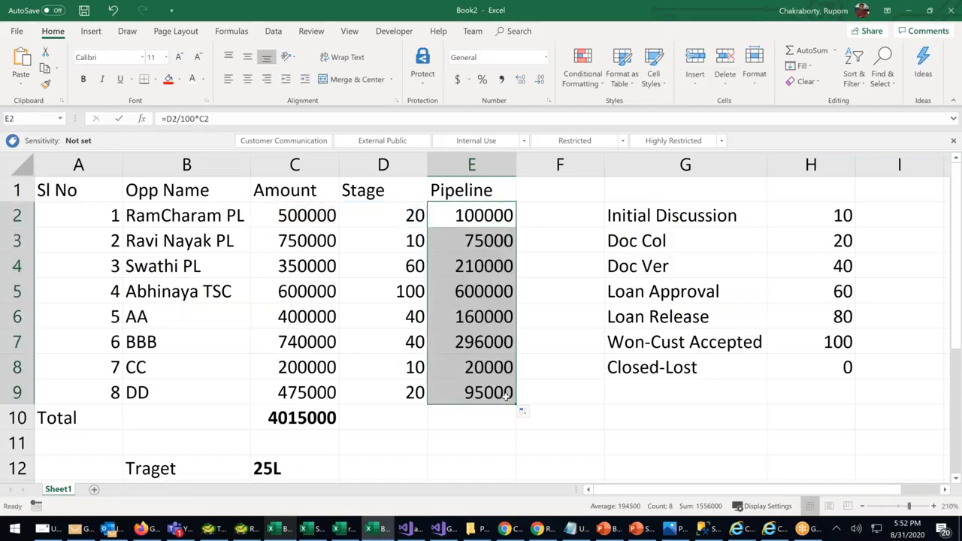
# AutoSum the pipeline values in E10, giving 1556000
pyautogui.click(456, 417)
pyautogui.click(800, 49)
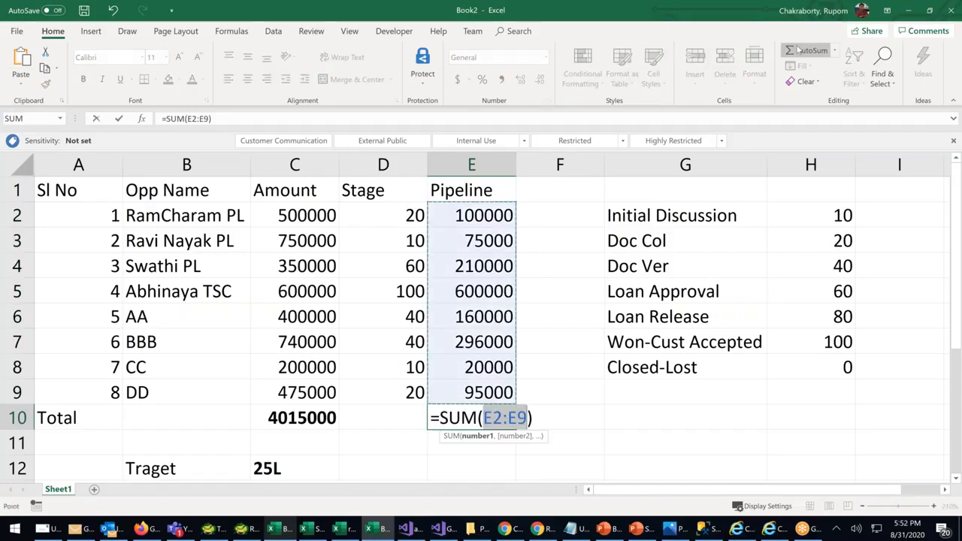
pyautogui.press('Return')
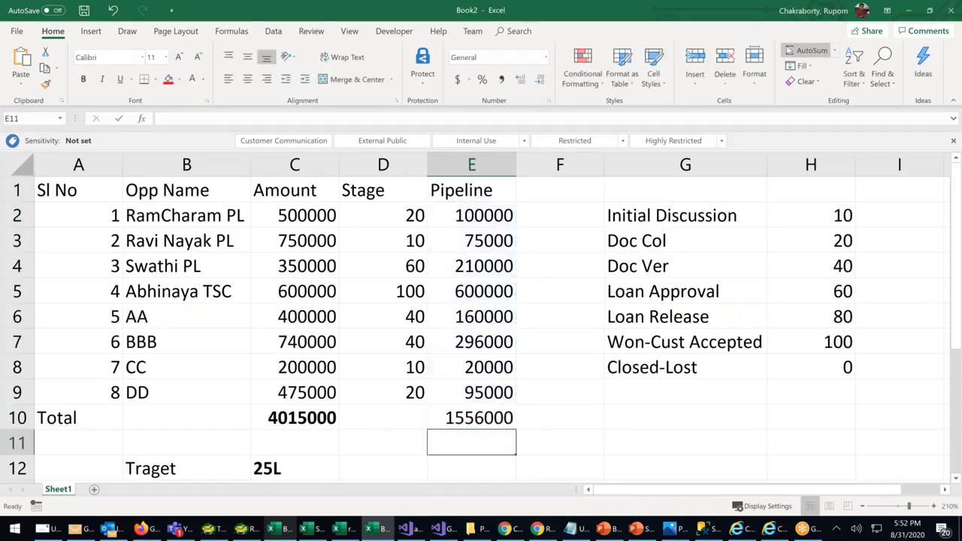
pyautogui.click(486, 414)
# Bold the pipeline total in E10 and compare it with the target in C12
pyautogui.hotkey('ctrl', 'b')
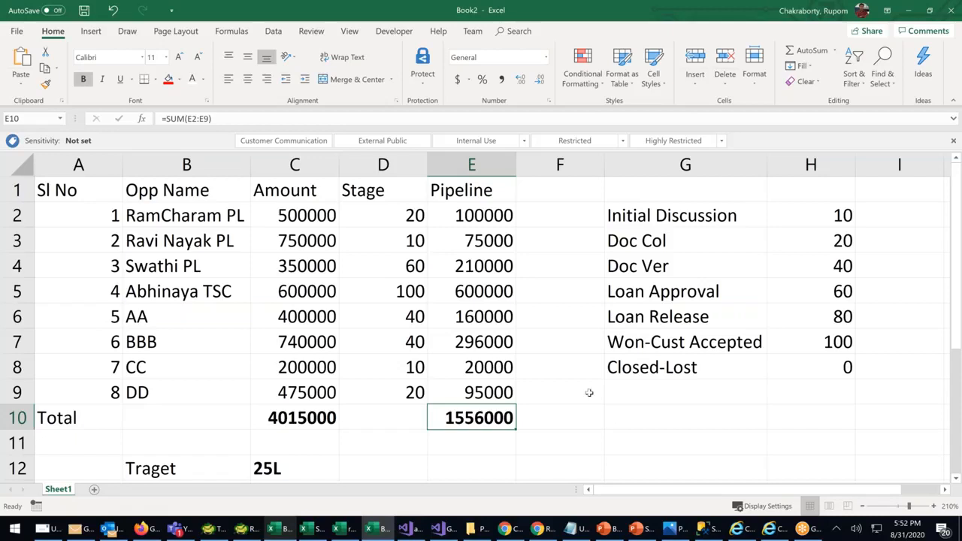
pyautogui.click(318, 469)
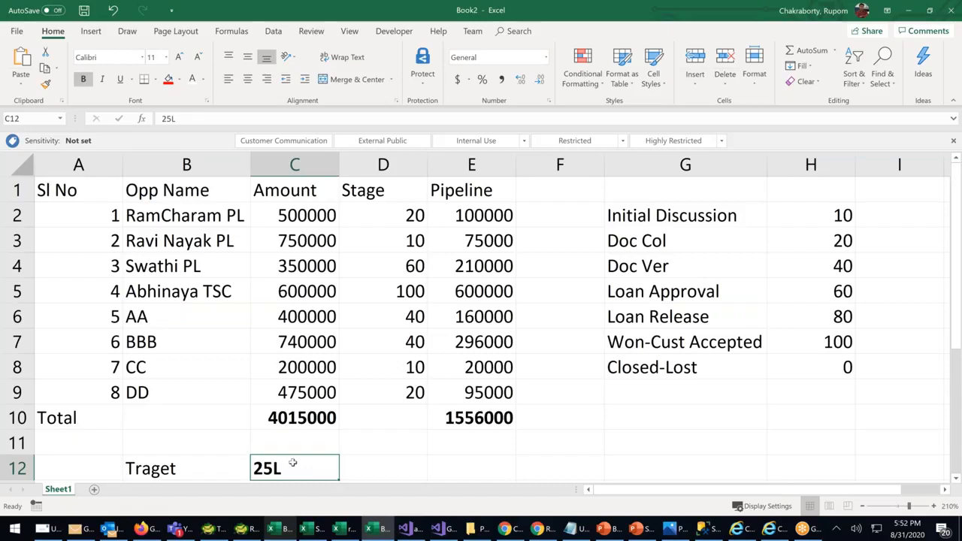
pyautogui.click(478, 418)
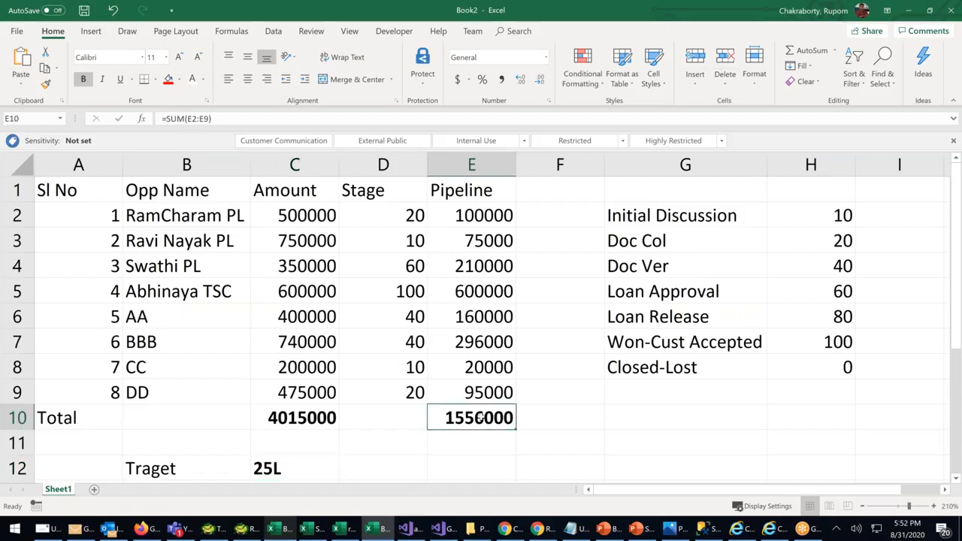
pyautogui.click(260, 468)
pyautogui.click(472, 422)
# Select the Amount and Pipeline columns down to their totals to compare them
pyautogui.click(316, 165)
pyautogui.click(303, 421)
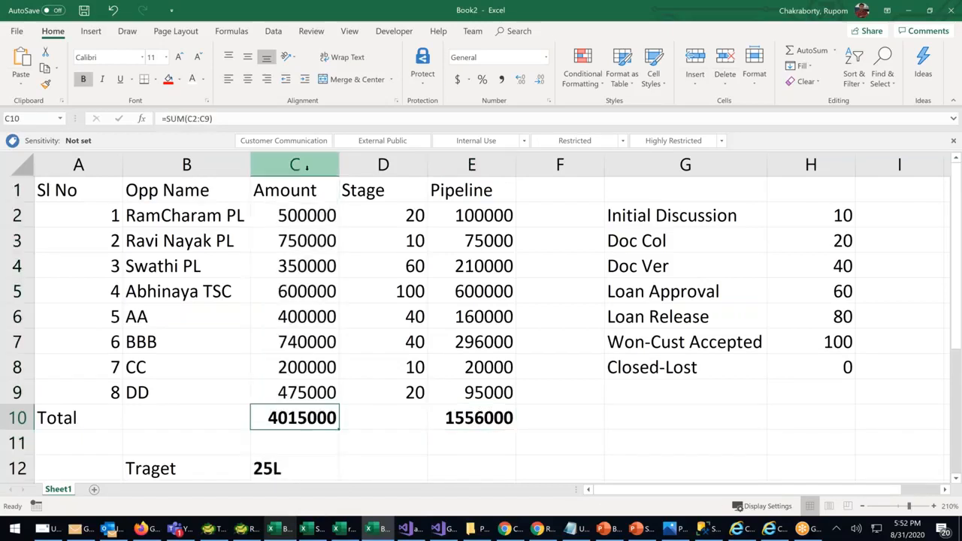
pyautogui.moveTo(294, 190); pyautogui.dragTo(308, 421)
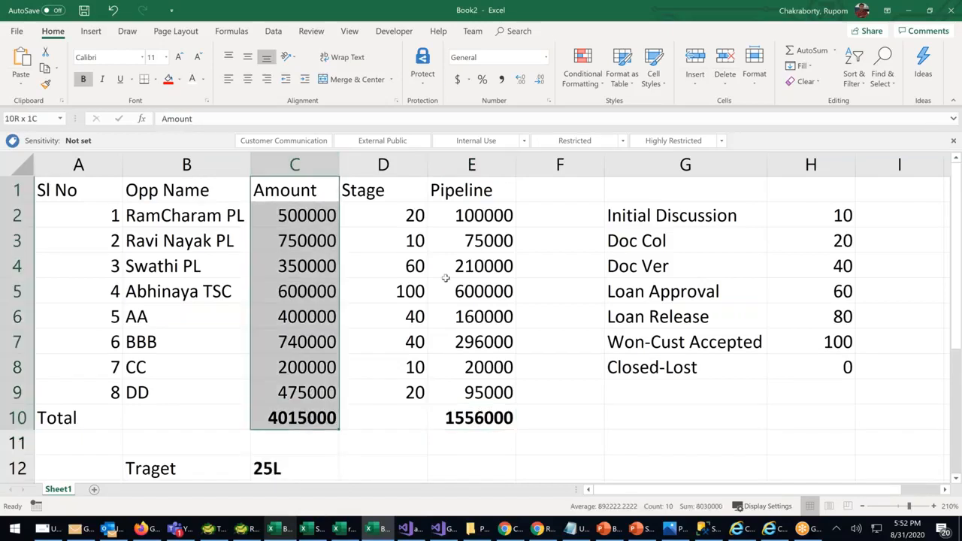
pyautogui.moveTo(472, 218); pyautogui.dragTo(474, 421)
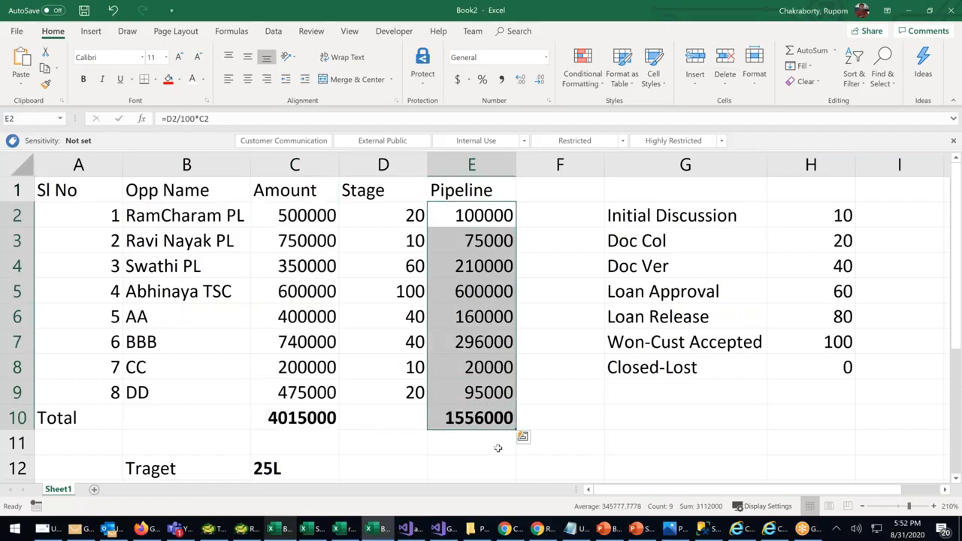
pyautogui.click(496, 444)
pyautogui.moveTo(369, 292); pyautogui.dragTo(442, 296)
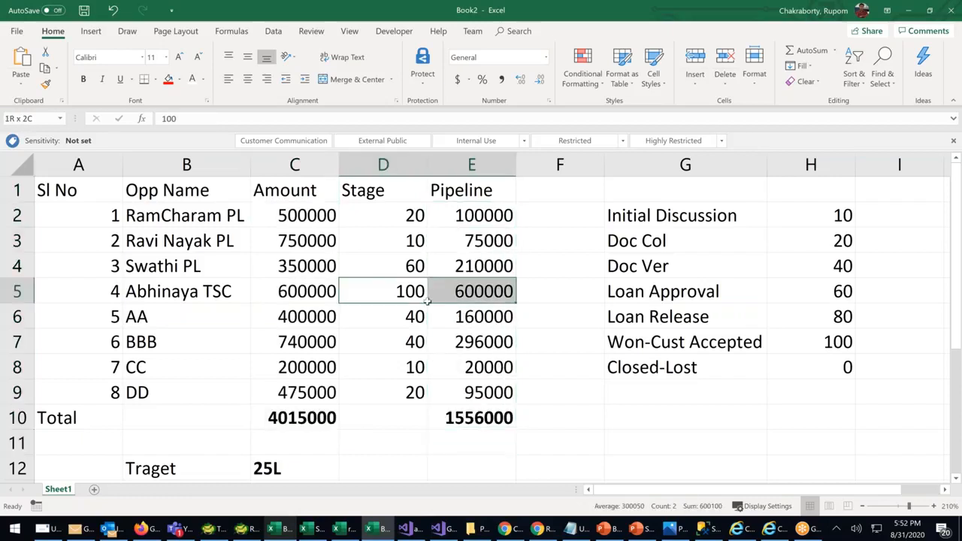
# Fill row 5 (A5:E5), the 100-stage opportunity, with green
pyautogui.moveTo(83, 292); pyautogui.dragTo(451, 293)
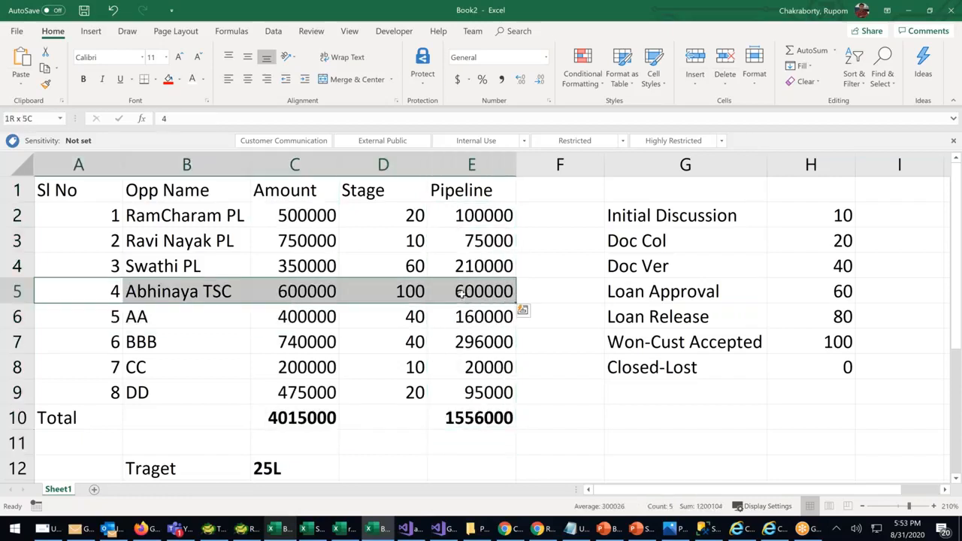
pyautogui.click(179, 80)
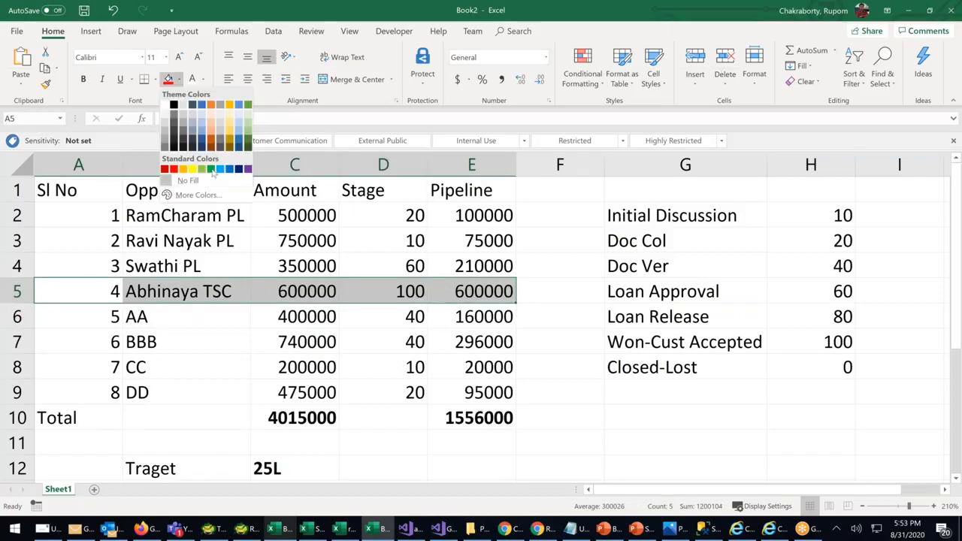
pyautogui.click(212, 169)
pyautogui.click(538, 351)
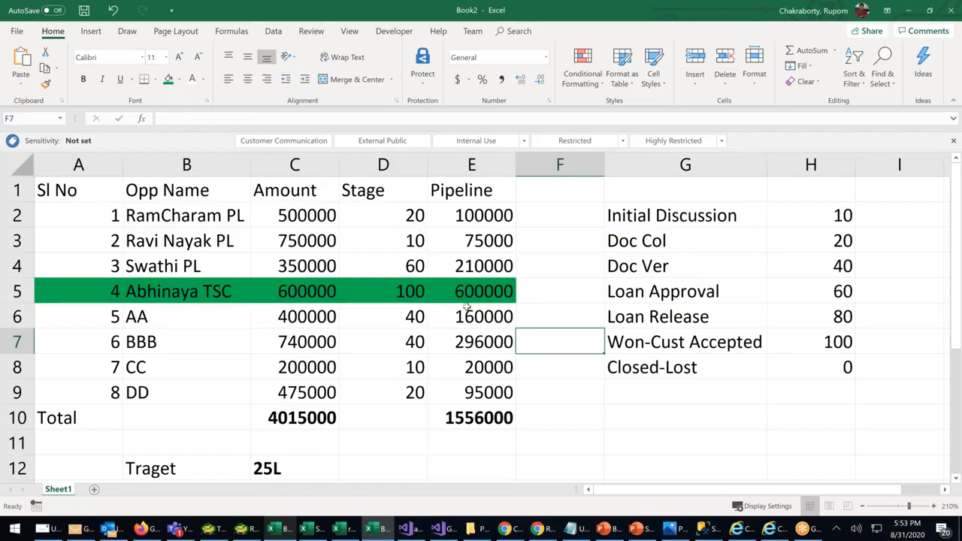
# Set row 7's stage to 80 and overtype its opportunity name, raising the pipeline total to 1852000
pyautogui.click(423, 344)
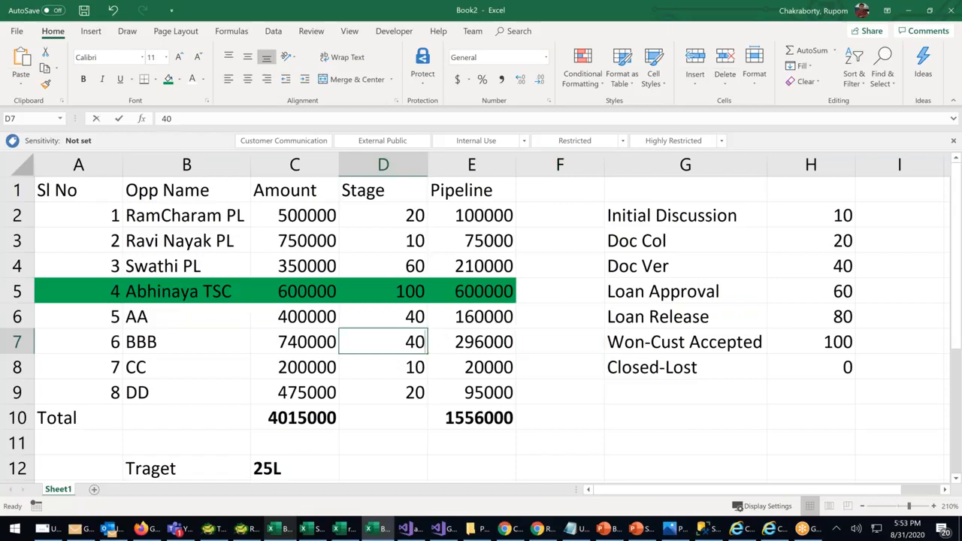
pyautogui.write('80')
pyautogui.click(560, 418)
pyautogui.click(468, 344)
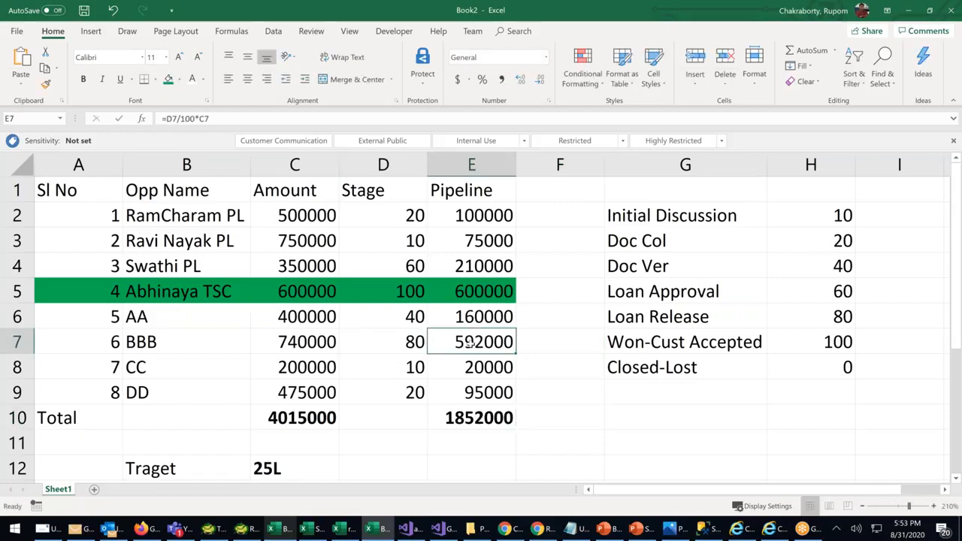
pyautogui.click(183, 340)
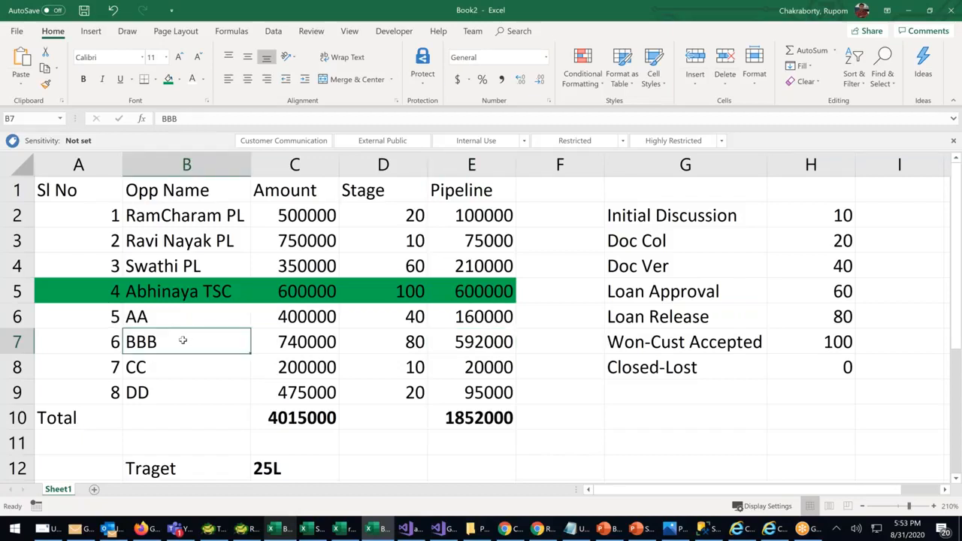
pyautogui.write('Satya')
pyautogui.click(455, 350)
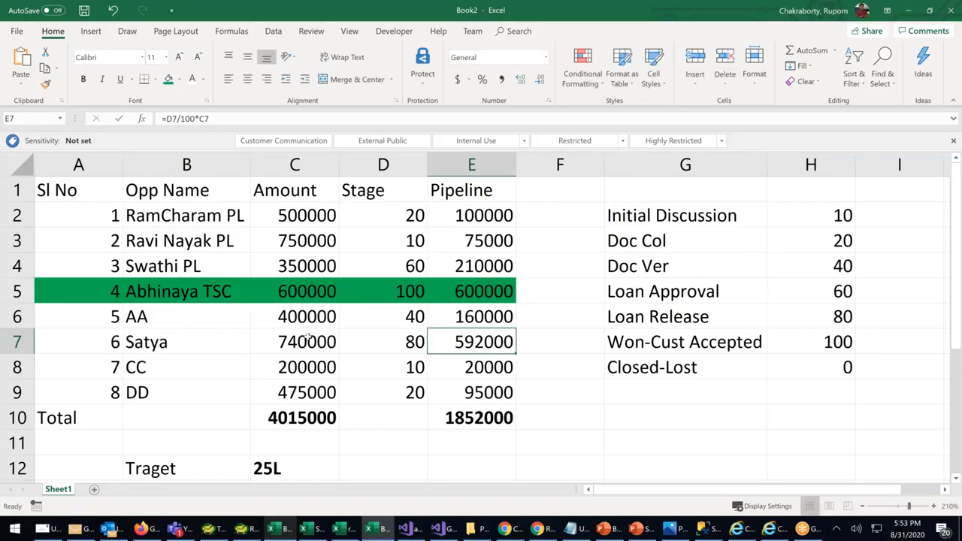
# Review row 7's amount and stage against the Doc Col to Loan Release 80 entries in the stage list
pyautogui.click(308, 339)
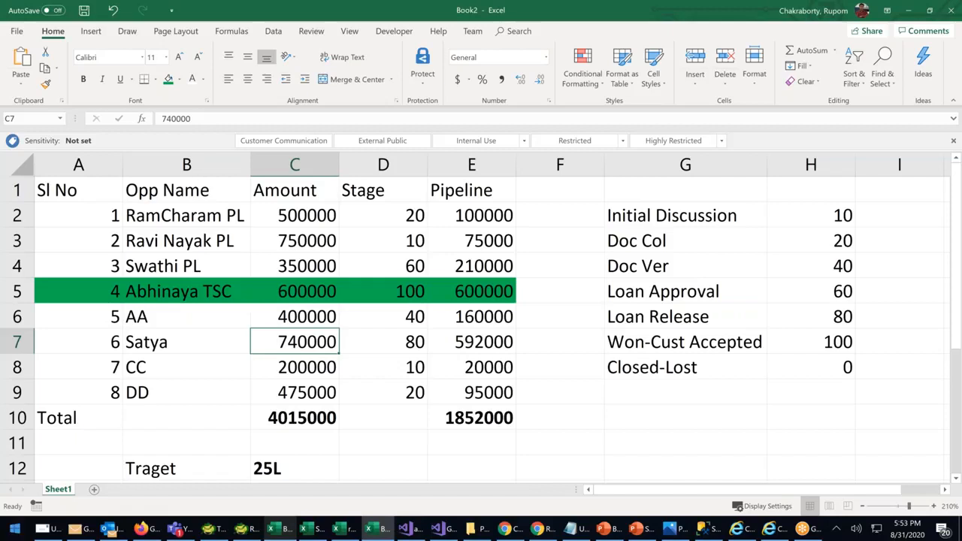
pyautogui.click(442, 431)
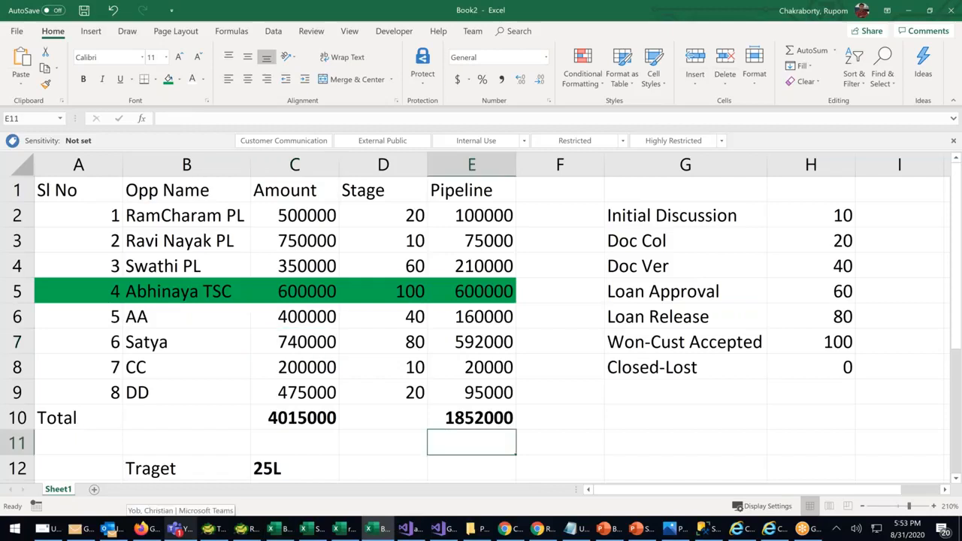
pyautogui.click(335, 348)
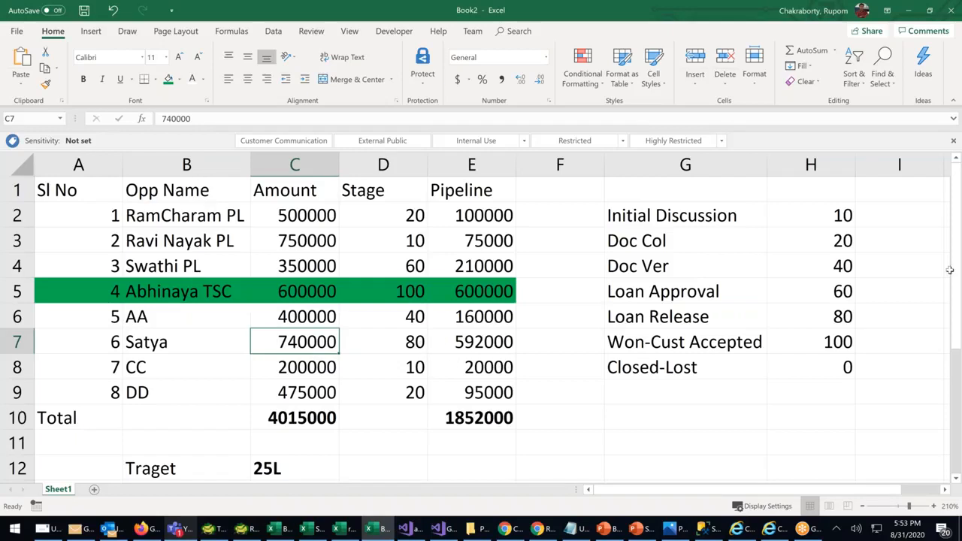
pyautogui.click(685, 238)
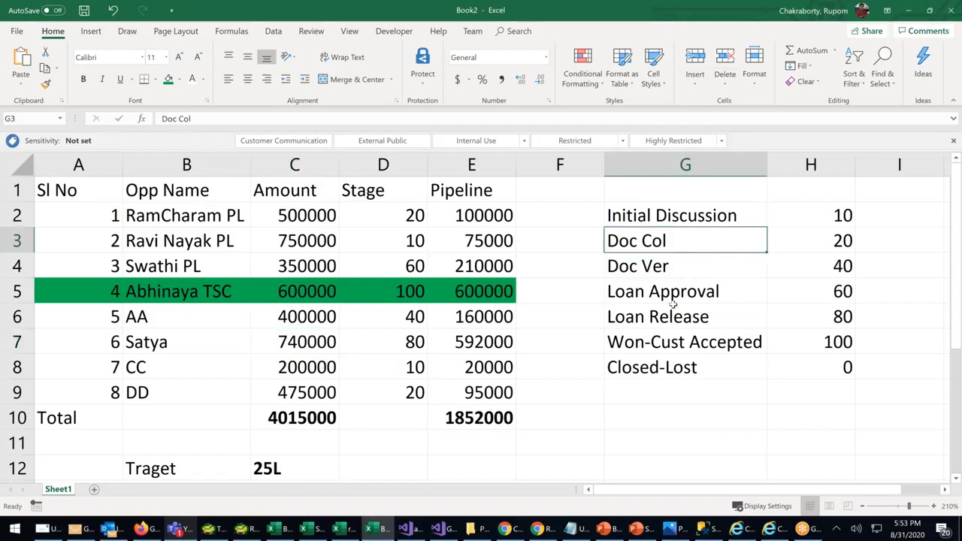
pyautogui.click(673, 303)
pyautogui.click(693, 318)
pyautogui.click(830, 319)
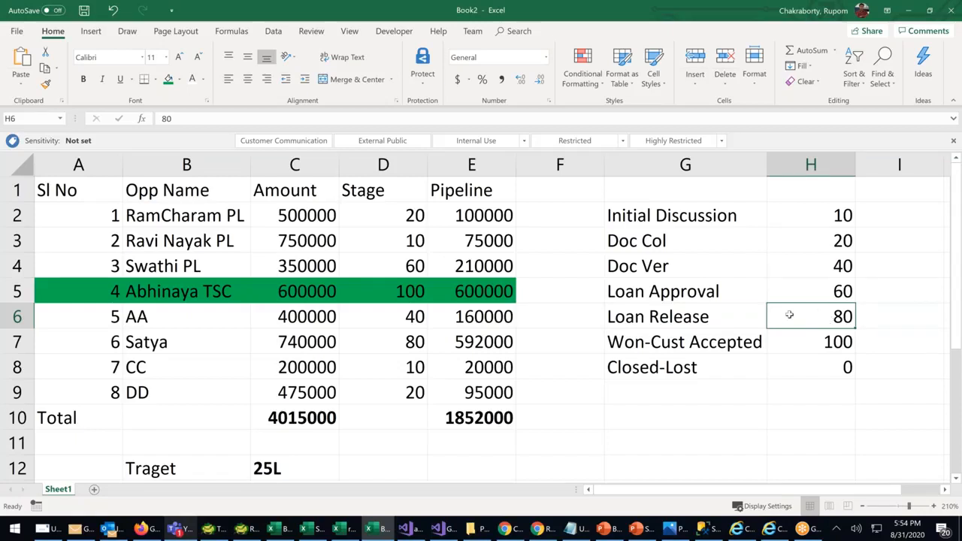
pyautogui.click(692, 317)
pyautogui.click(849, 310)
pyautogui.click(413, 346)
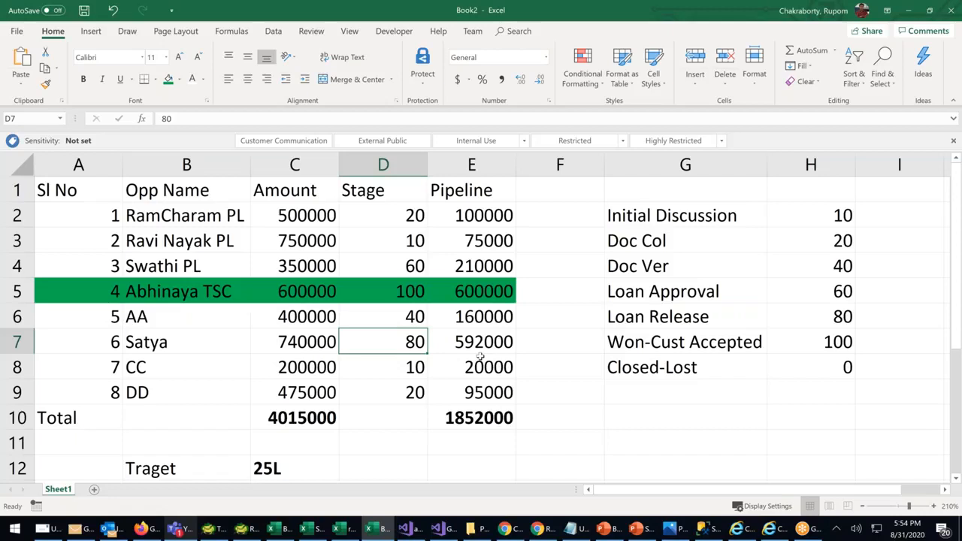
# Set Satya's stage in D7 to 0 and check its amount, stage and pipeline values
pyautogui.write('0')
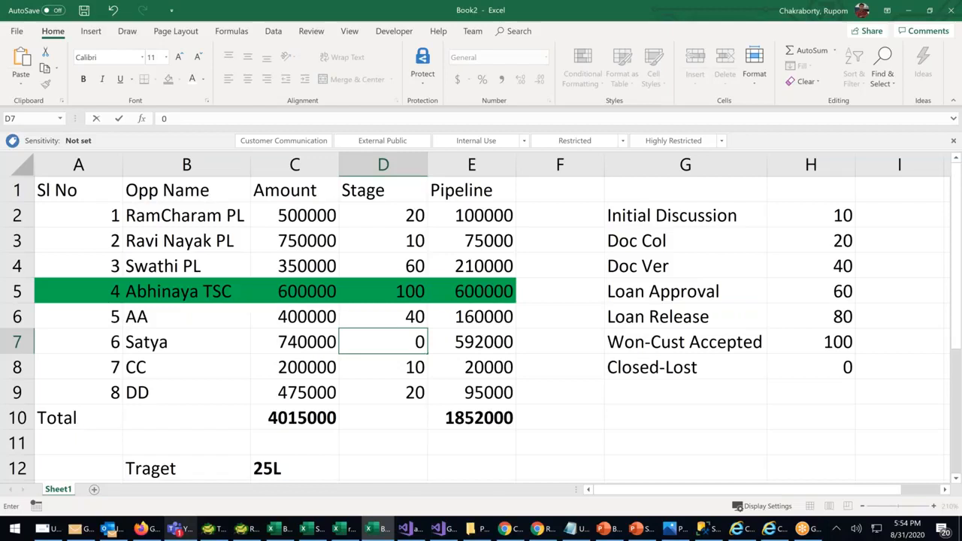
pyautogui.click(440, 393)
pyautogui.click(393, 343)
pyautogui.moveTo(278, 343); pyautogui.dragTo(490, 344)
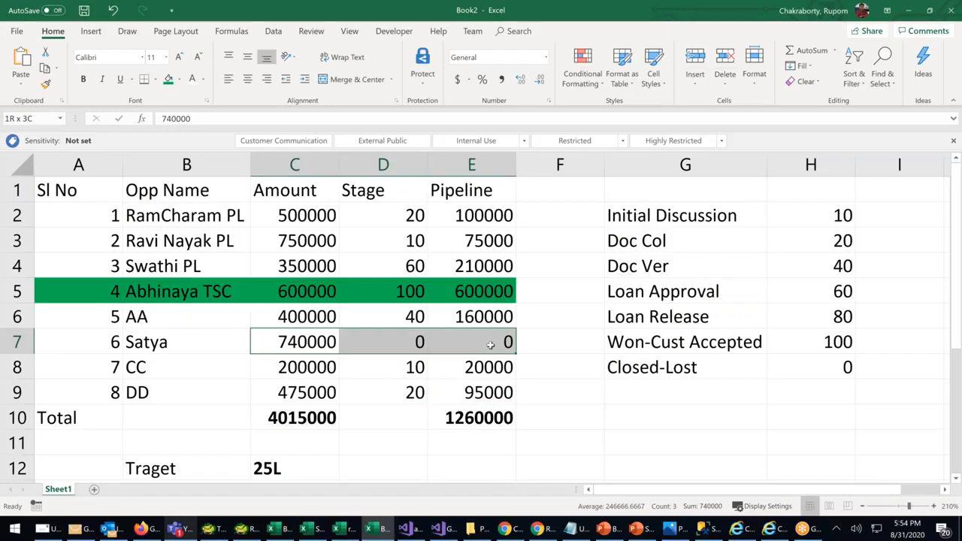
pyautogui.click(460, 368)
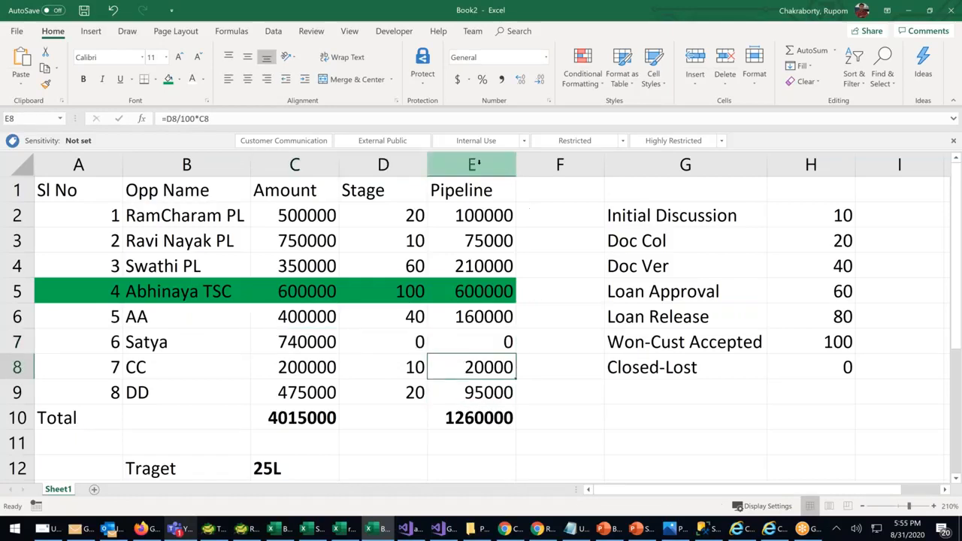
# Review the Pipeline column and its total of 1260000 against the Closed-Lost 0% stage
pyautogui.click(498, 164)
pyautogui.moveTo(474, 190); pyautogui.dragTo(483, 419)
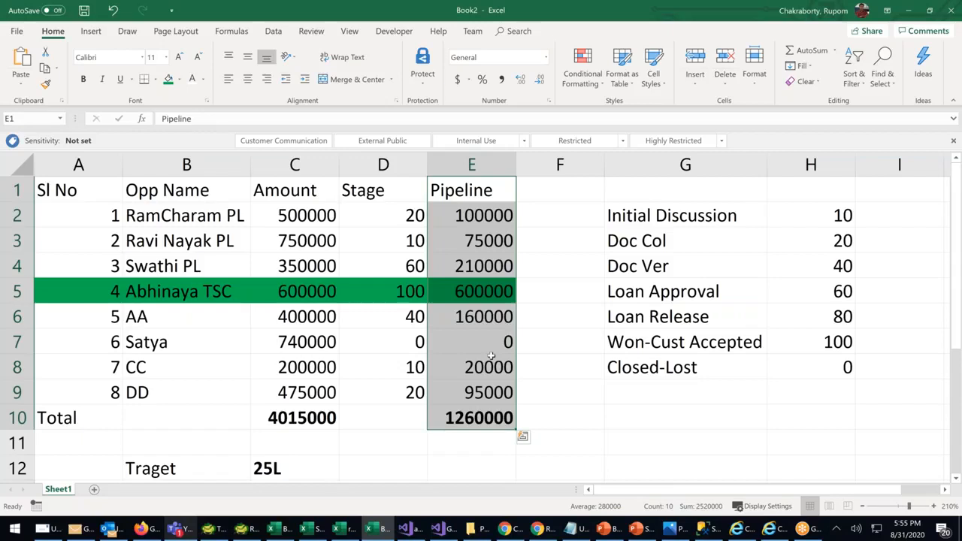
pyautogui.click(479, 417)
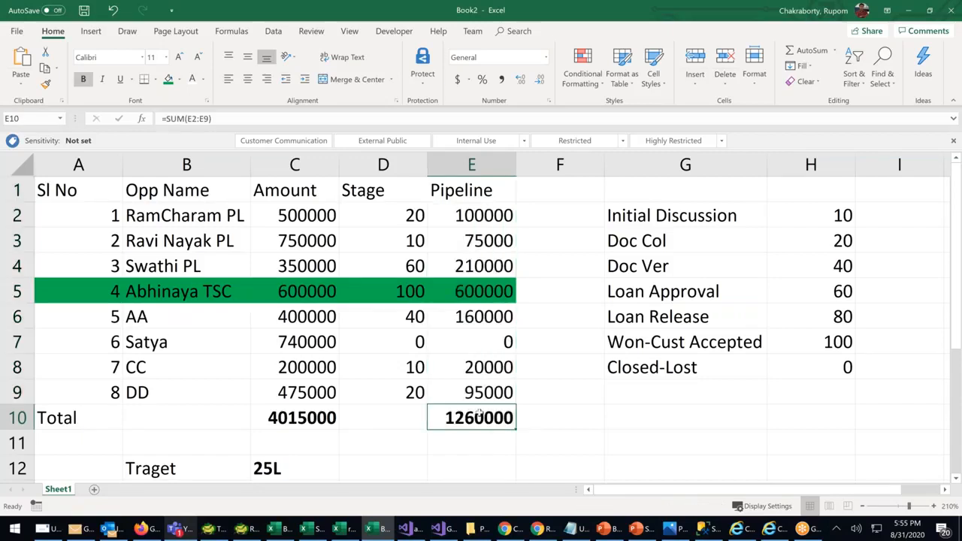
pyautogui.click(413, 342)
pyautogui.click(714, 363)
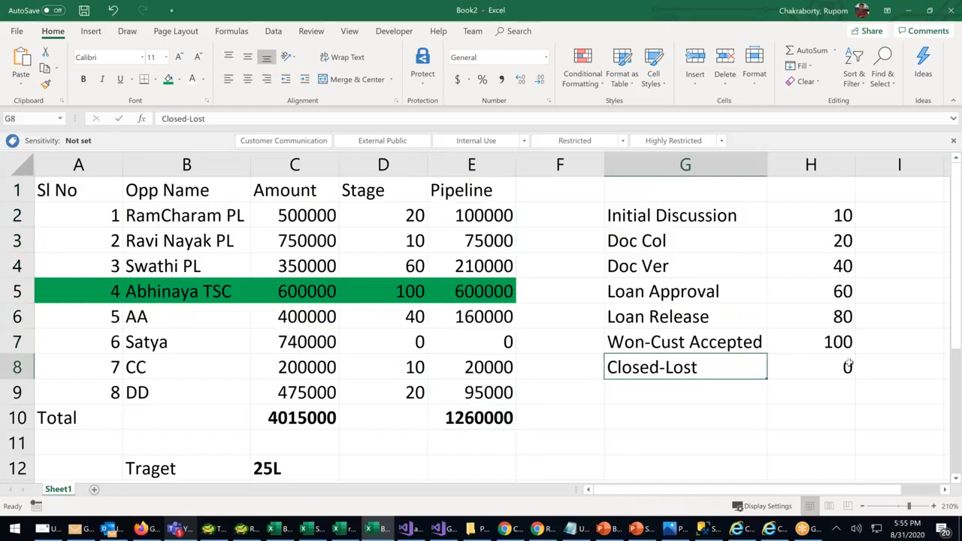
pyautogui.moveTo(848, 366); pyautogui.dragTo(848, 366)
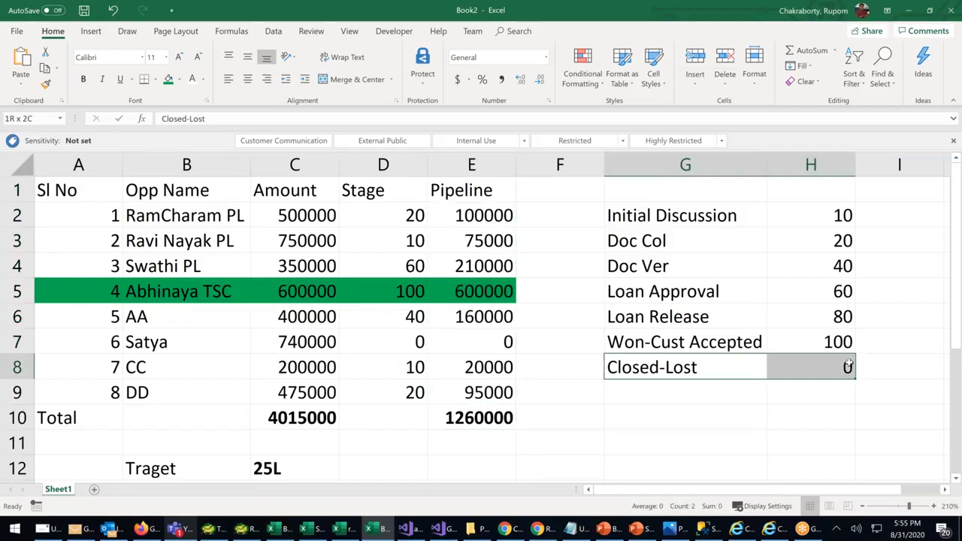
pyautogui.click(419, 342)
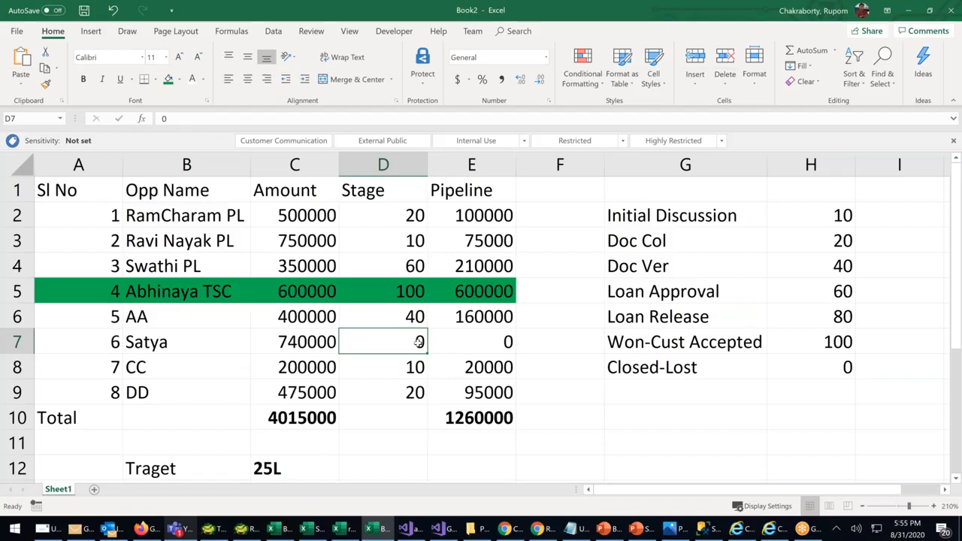
pyautogui.click(497, 342)
pyautogui.click(489, 426)
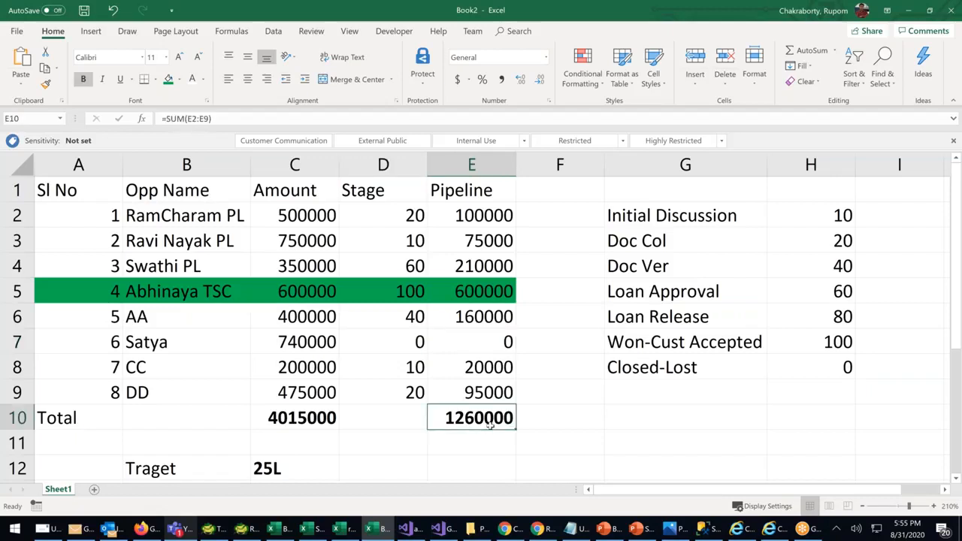
pyautogui.scroll(-1, 451, 414)
pyautogui.click(280, 389)
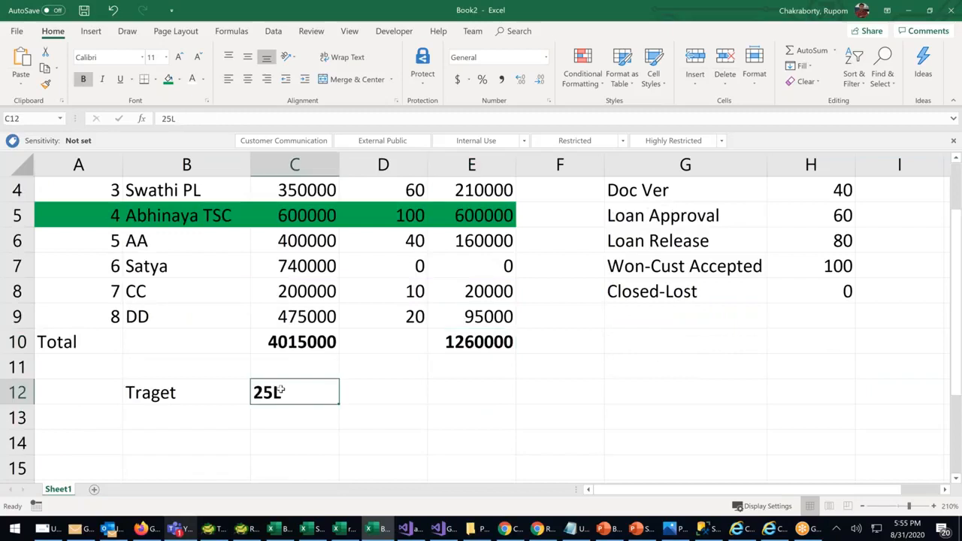
pyautogui.click(489, 345)
pyautogui.scroll(1, 481, 323)
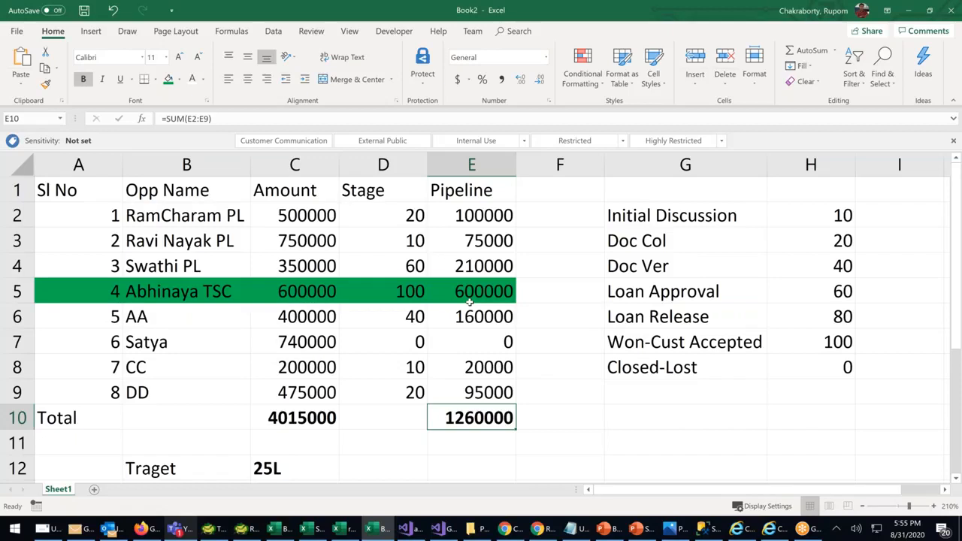
# Enter 10000000 as DD's amount
pyautogui.click(358, 335)
pyautogui.scroll(-2, 451, 278)
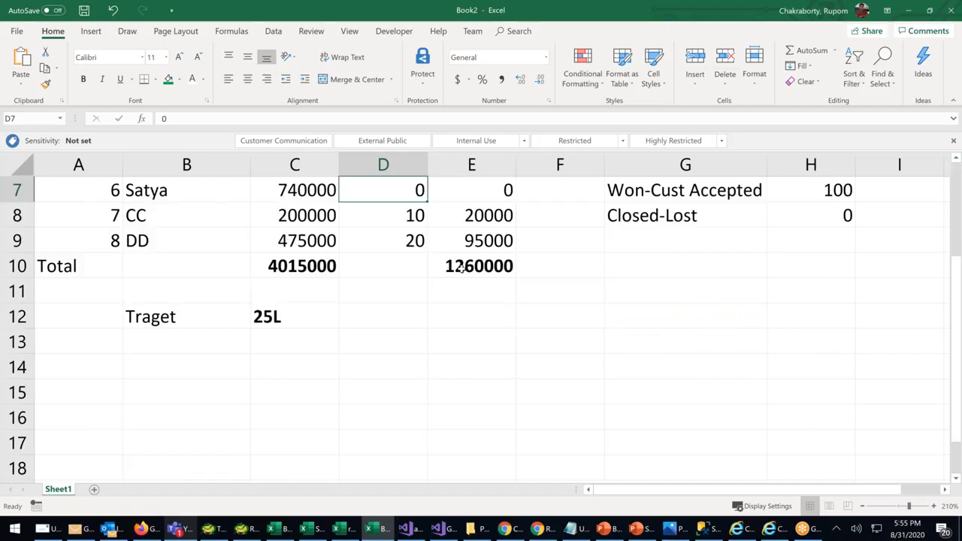
pyautogui.click(462, 269)
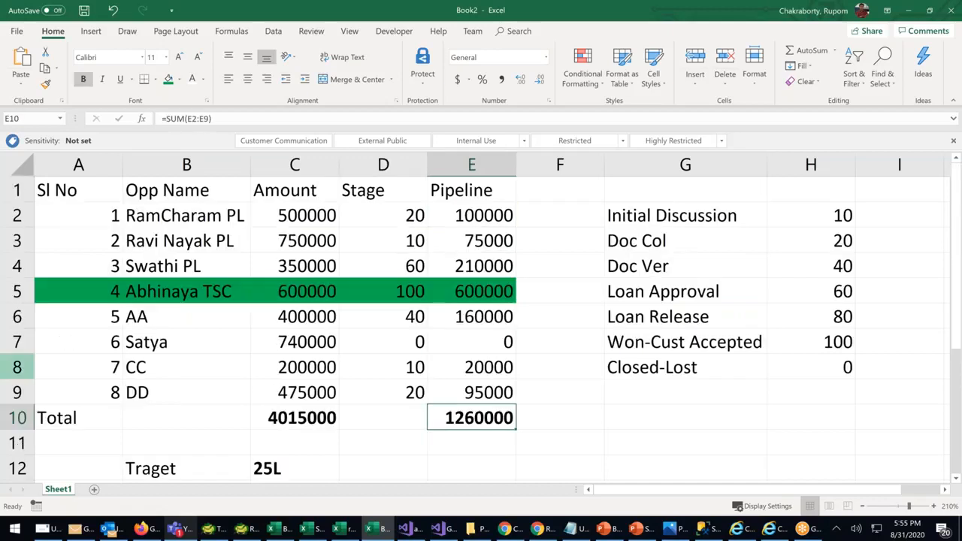
pyautogui.click(11, 392)
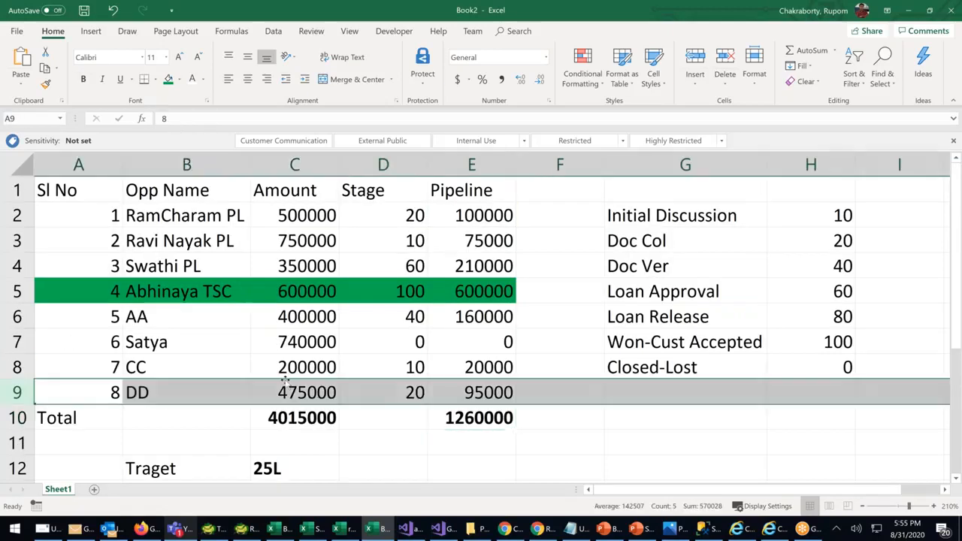
pyautogui.click(293, 388)
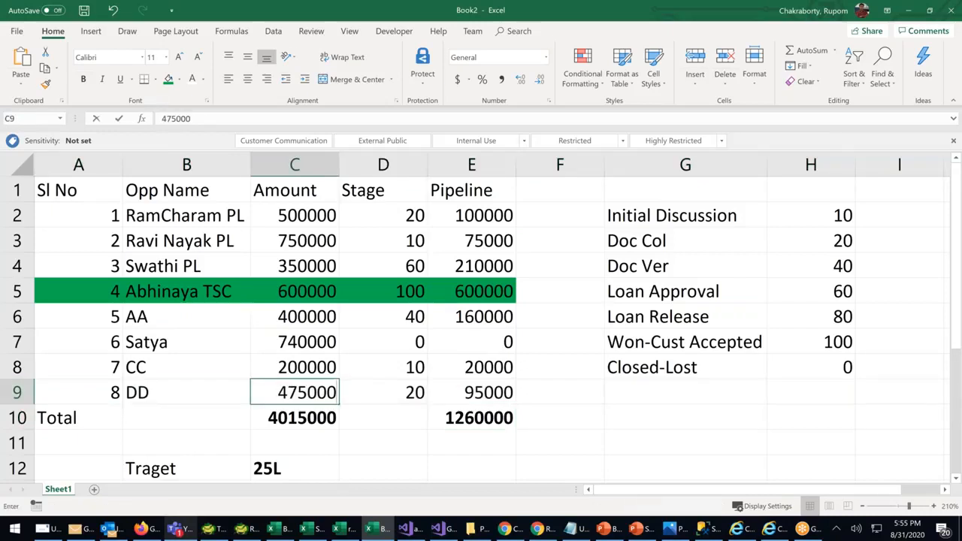
pyautogui.write('10000000')
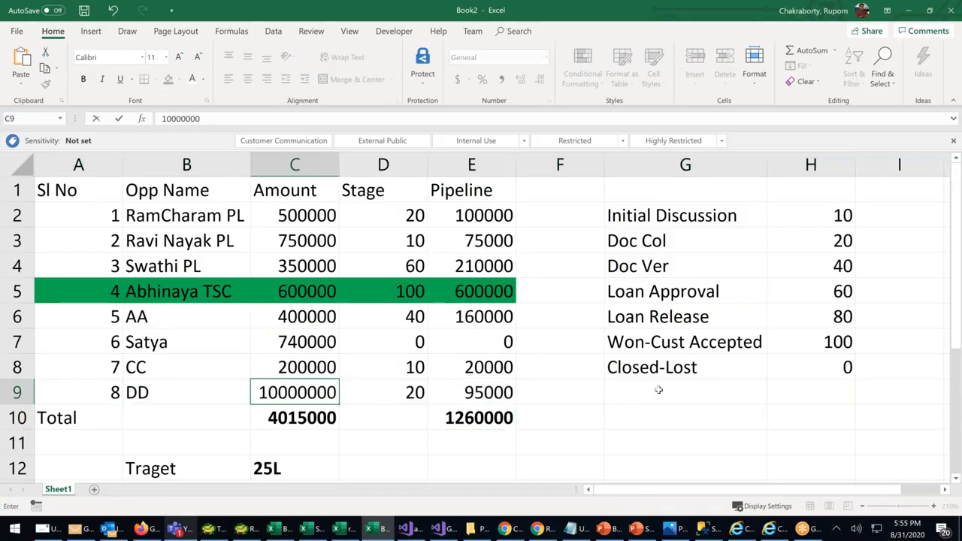
pyautogui.click(584, 436)
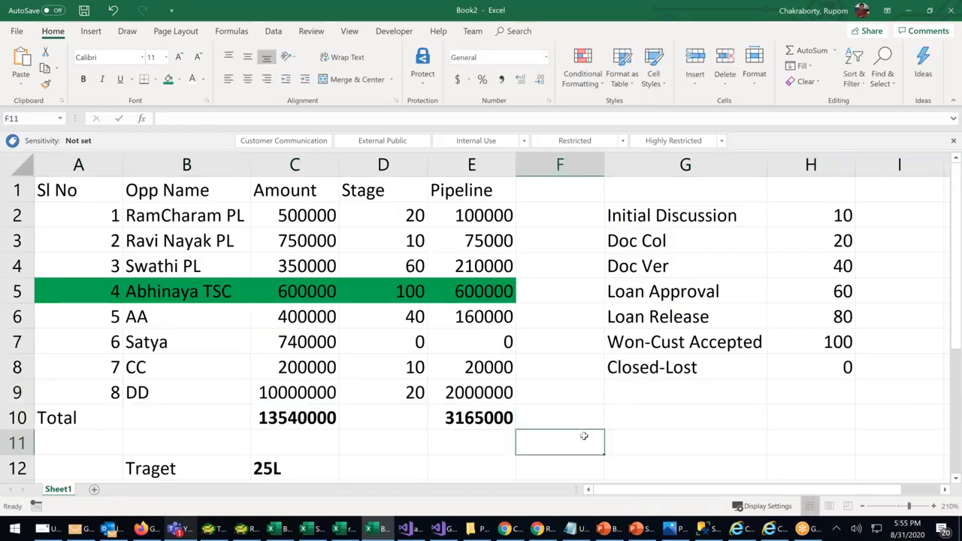
# Check the pipeline total, the 25L target and DD's pipeline formula
pyautogui.click(482, 423)
pyautogui.scroll(-1, 481, 323)
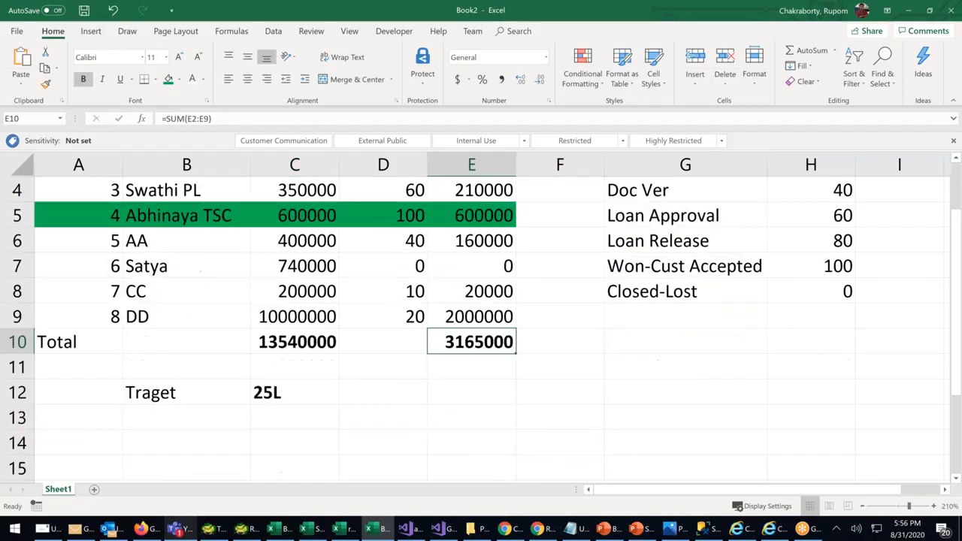
pyautogui.click(277, 394)
pyautogui.click(494, 343)
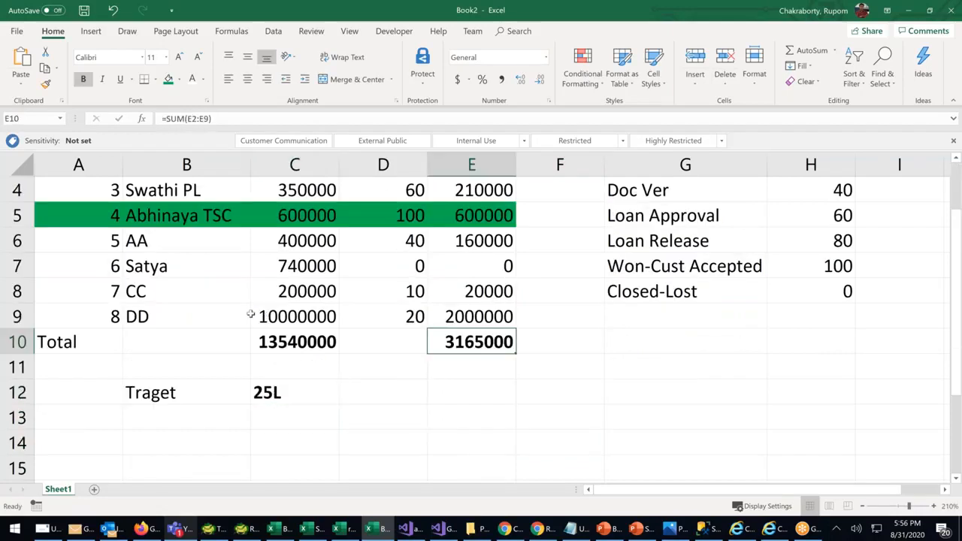
pyautogui.click(293, 320)
pyautogui.click(487, 319)
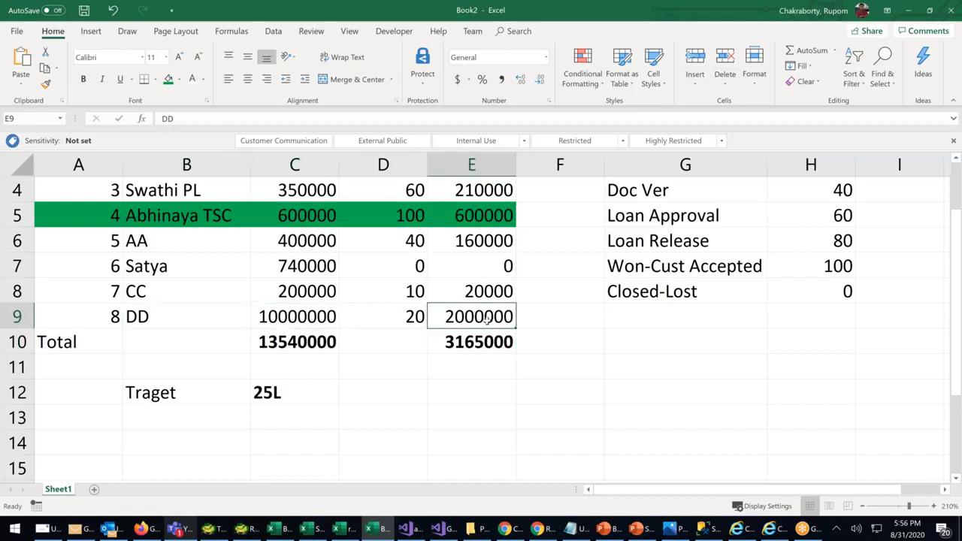
pyautogui.scroll(1, 496, 336)
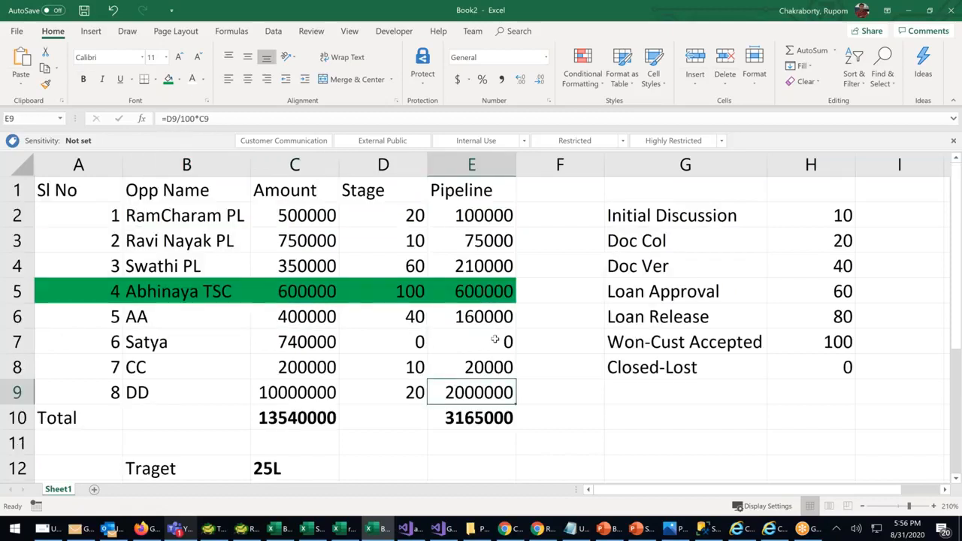
pyautogui.click(282, 394)
# Change AA's amount to 1200000 and CC's to 1500000, then inspect the Amount total formula
pyautogui.click(291, 316)
pyautogui.hotkey('shift', 'Down')
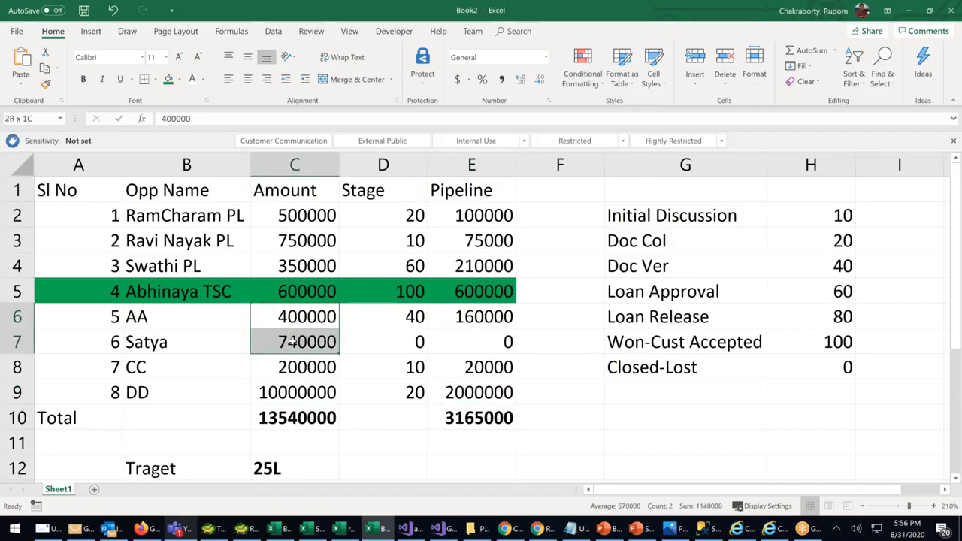
pyautogui.click(295, 316)
pyautogui.doubleClick(299, 316)
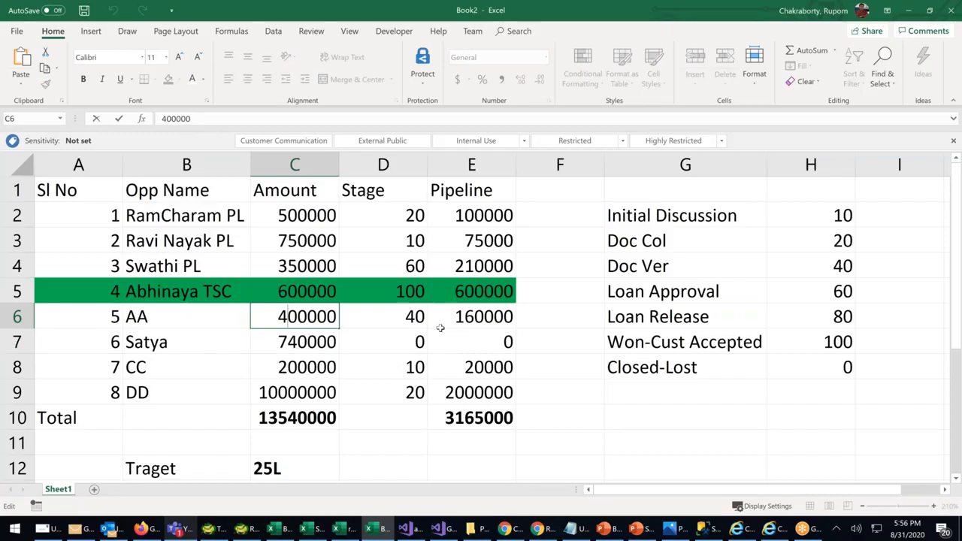
pyautogui.press('BackSpace')
pyautogui.write('12')
pyautogui.click(290, 340)
pyautogui.click(286, 367)
pyautogui.press('BackSpace')
pyautogui.write('15')
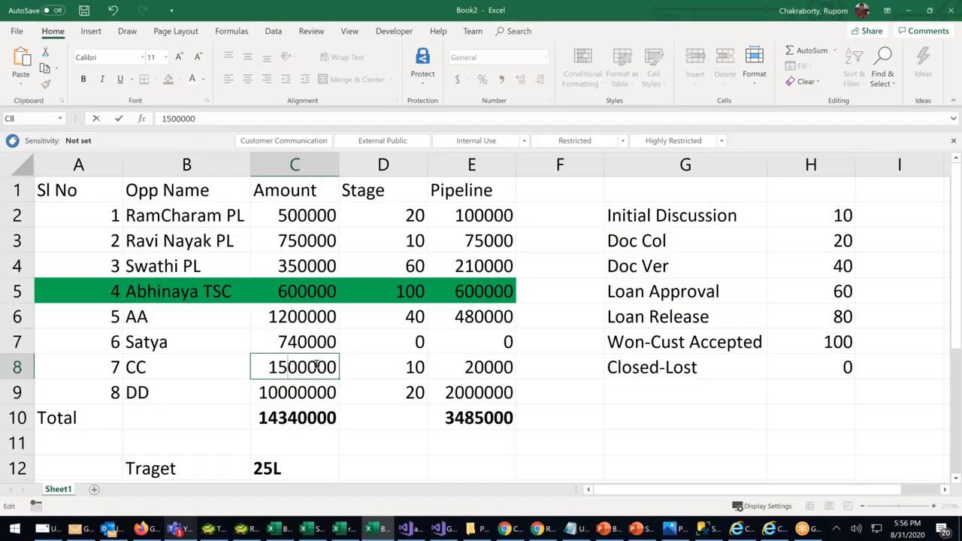
pyautogui.click(326, 401)
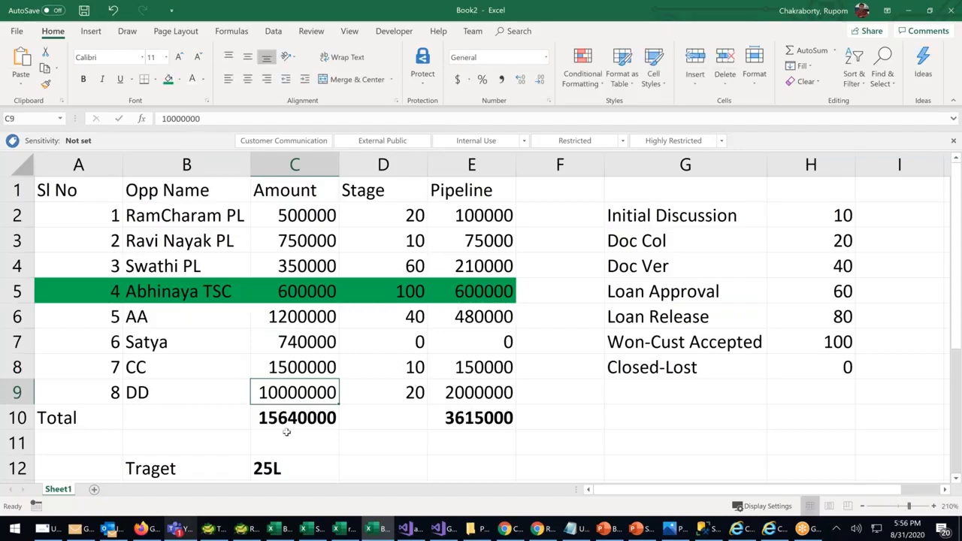
pyautogui.doubleClick(337, 419)
pyautogui.press('Escape')
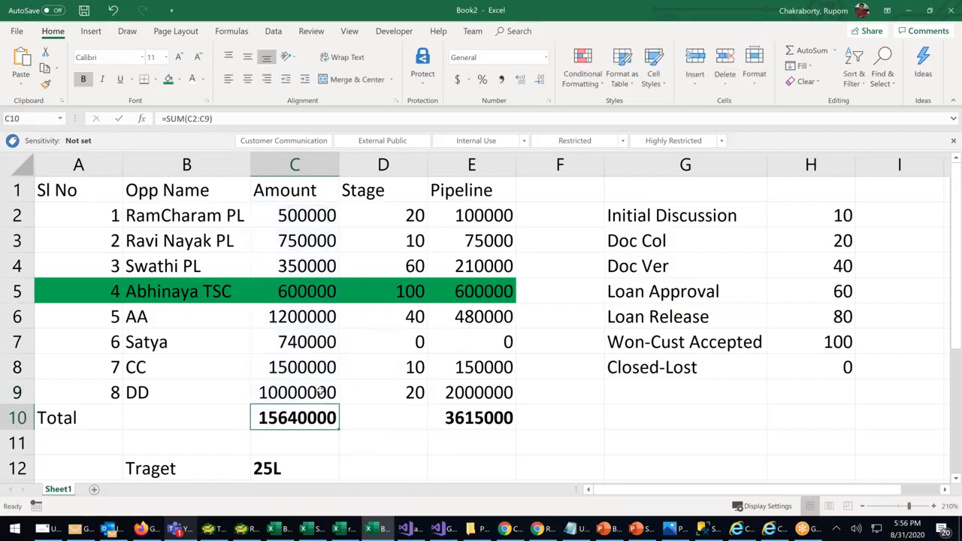
# Correct DD's amount to 1000000 and zoom out to about 100% to show the whole sheet
pyautogui.doubleClick(321, 390)
pyautogui.press('BackSpace')
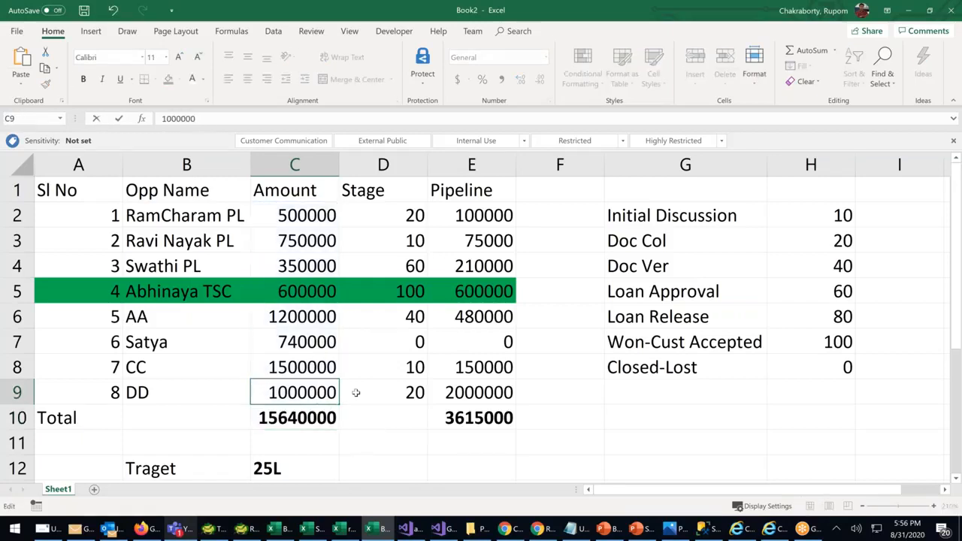
pyautogui.click(355, 393)
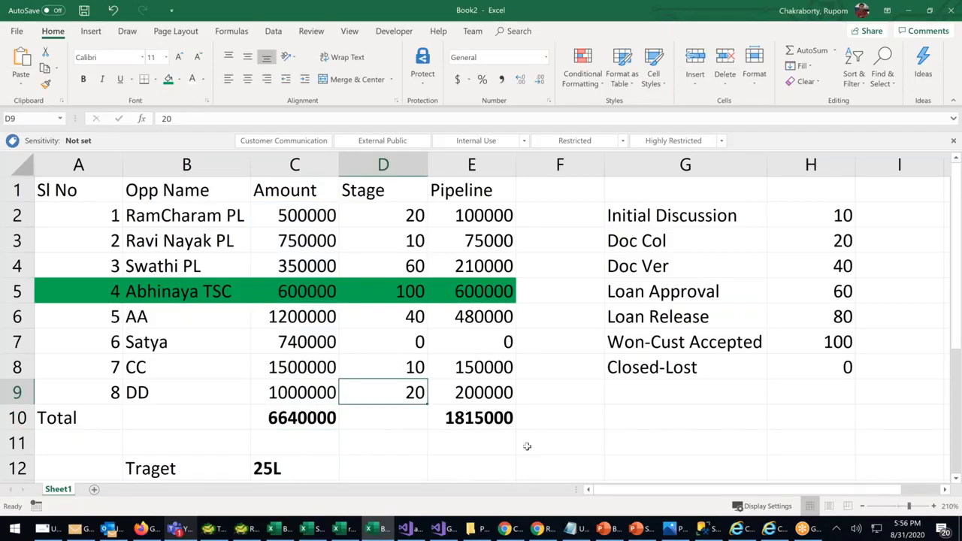
pyautogui.scroll(-1, 565, 440)
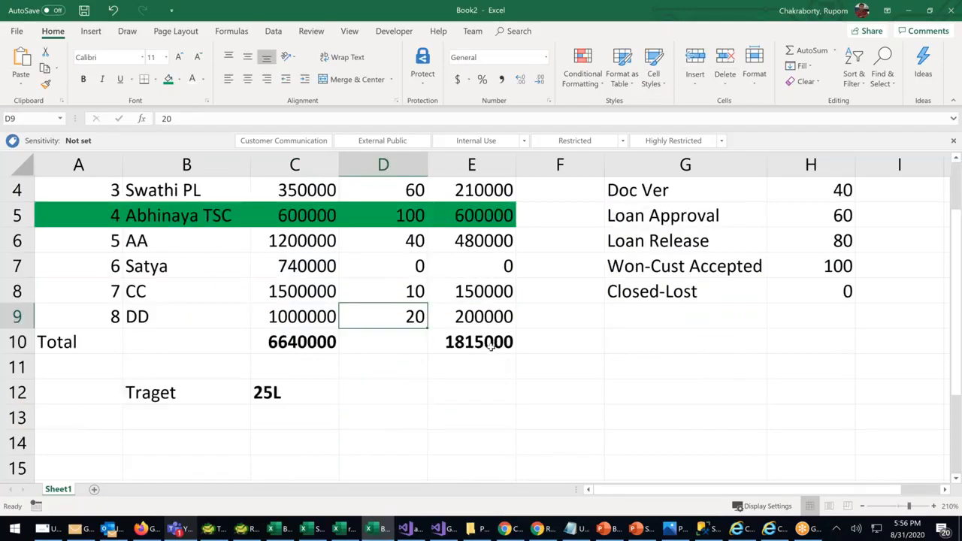
pyautogui.click(492, 343)
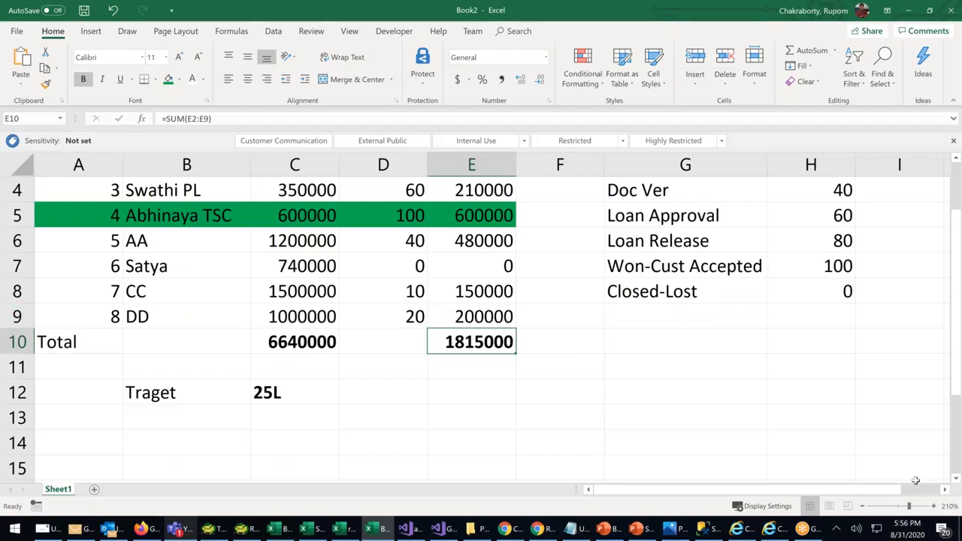
pyautogui.moveTo(908, 507); pyautogui.dragTo(901, 510)
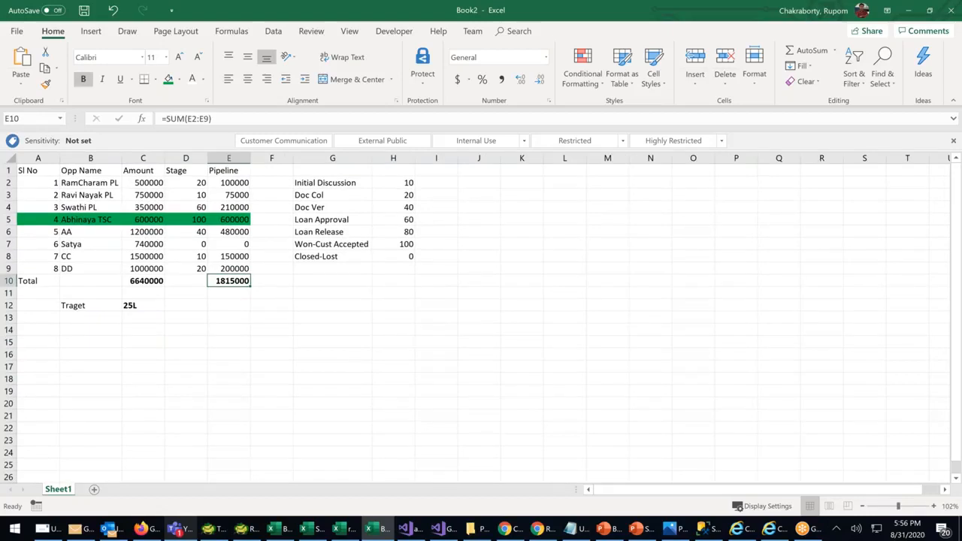
pyautogui.click(262, 339)
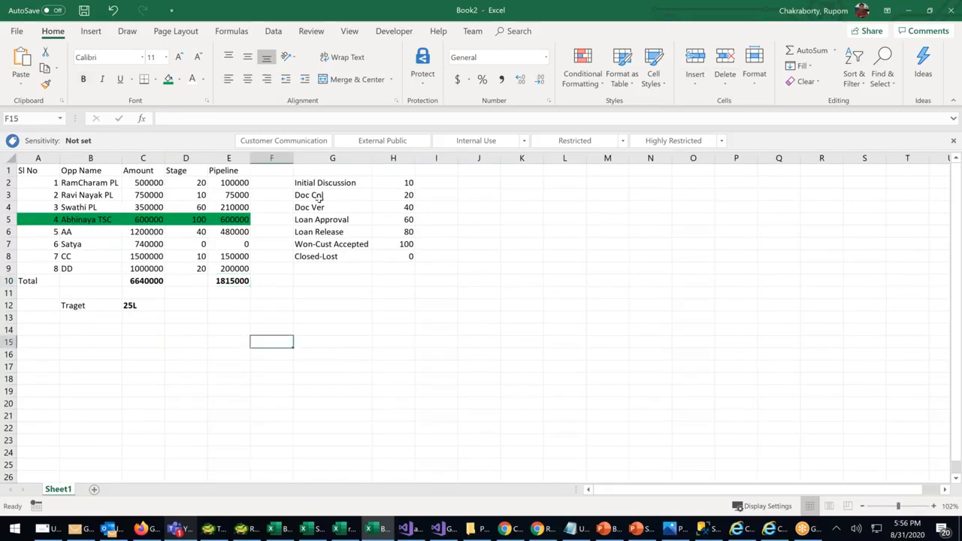
# Draw a vertical straight-line shape as the chart's axis
pyautogui.click(94, 34)
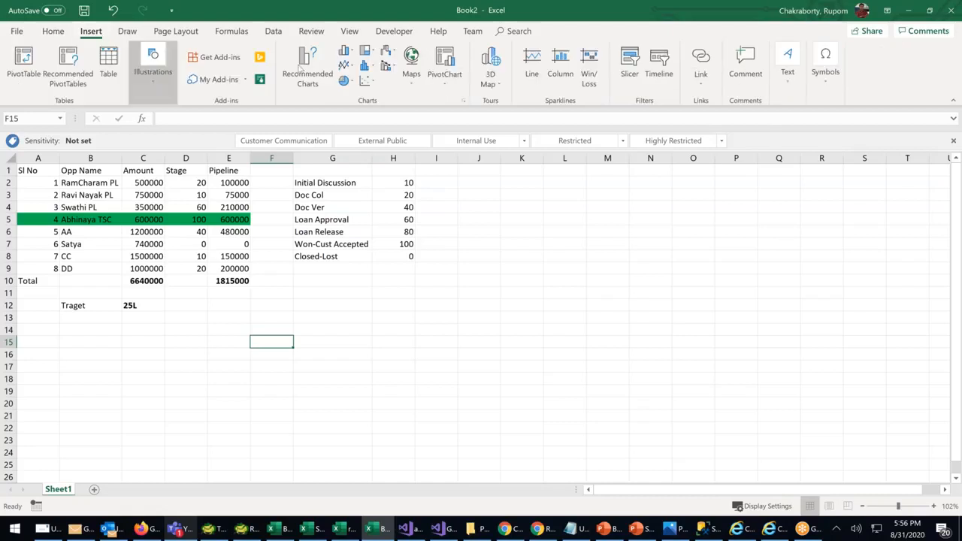
pyautogui.click(152, 67)
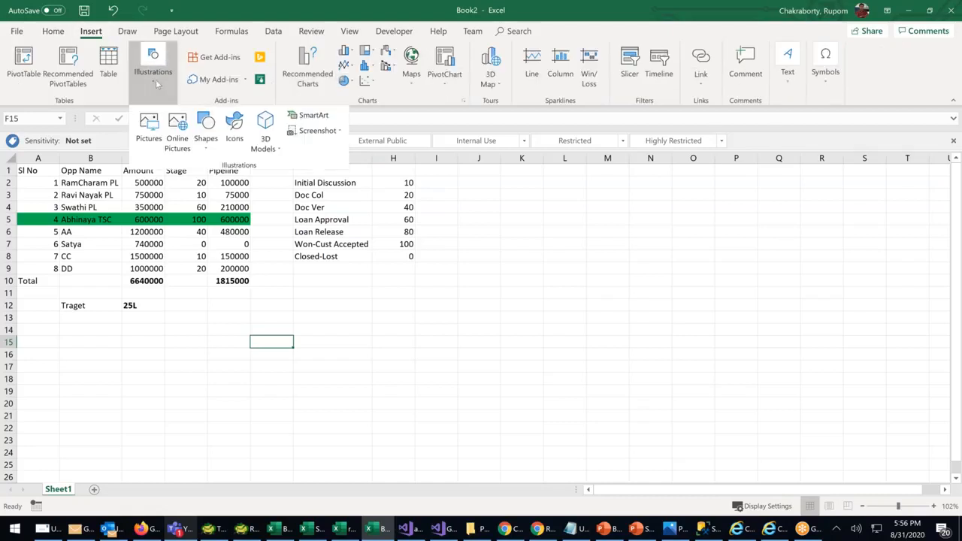
pyautogui.click(204, 131)
pyautogui.click(212, 177)
pyautogui.moveTo(430, 295); pyautogui.dragTo(432, 368)
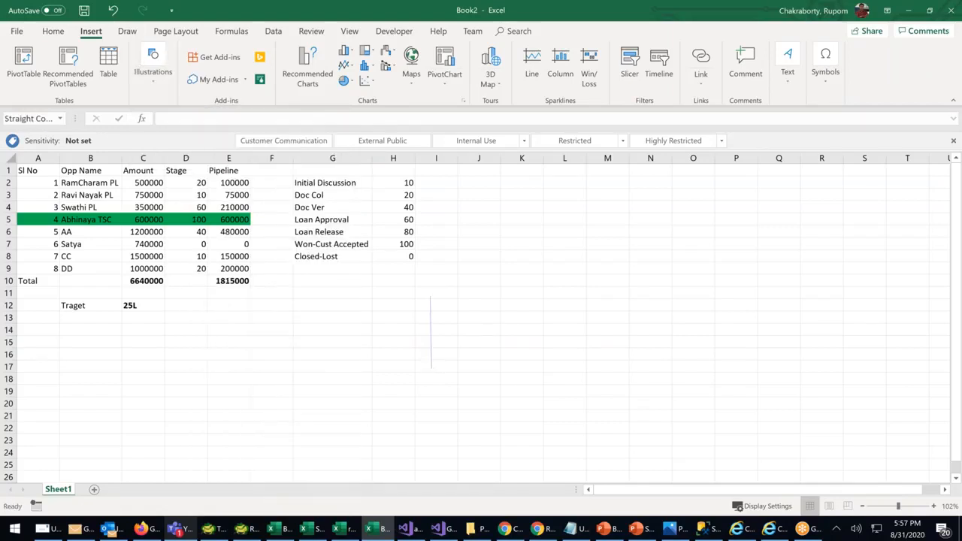
# Duplicate it into a horizontal baseline and make both axis lines thicker
pyautogui.click(430, 325)
pyautogui.hotkey('ctrl', 'd')
pyautogui.moveTo(441, 305); pyautogui.dragTo(555, 367)
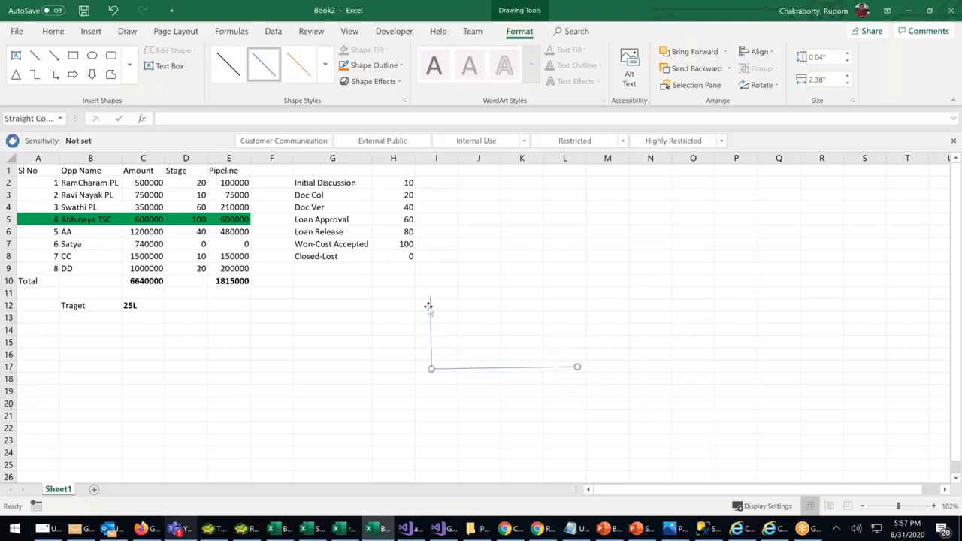
pyautogui.keyDown('shift'); pyautogui.click(430, 316); pyautogui.keyUp('shift')
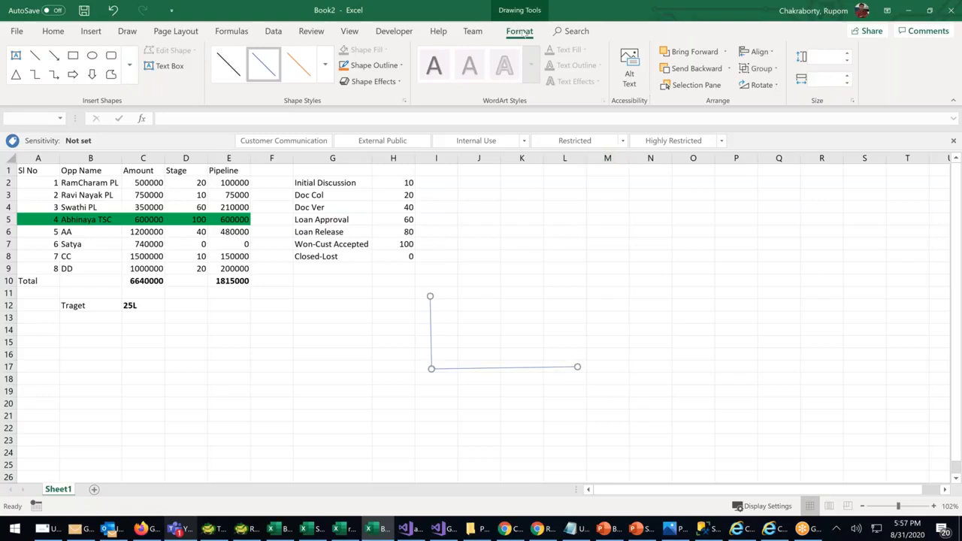
pyautogui.click(373, 65)
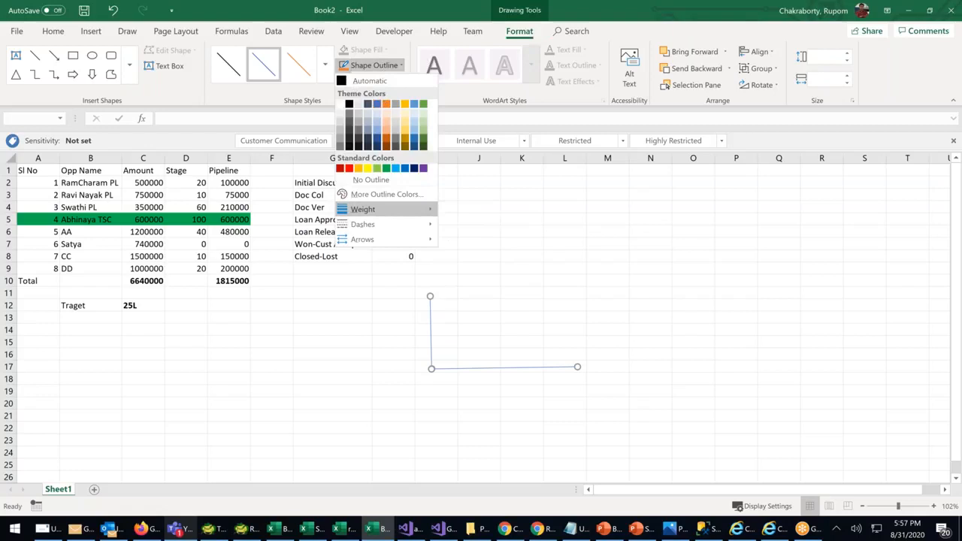
pyautogui.click(481, 316)
# Extend the vertical axis upward and add a rising diagonal line from the corner
pyautogui.moveTo(430, 296); pyautogui.dragTo(428, 256)
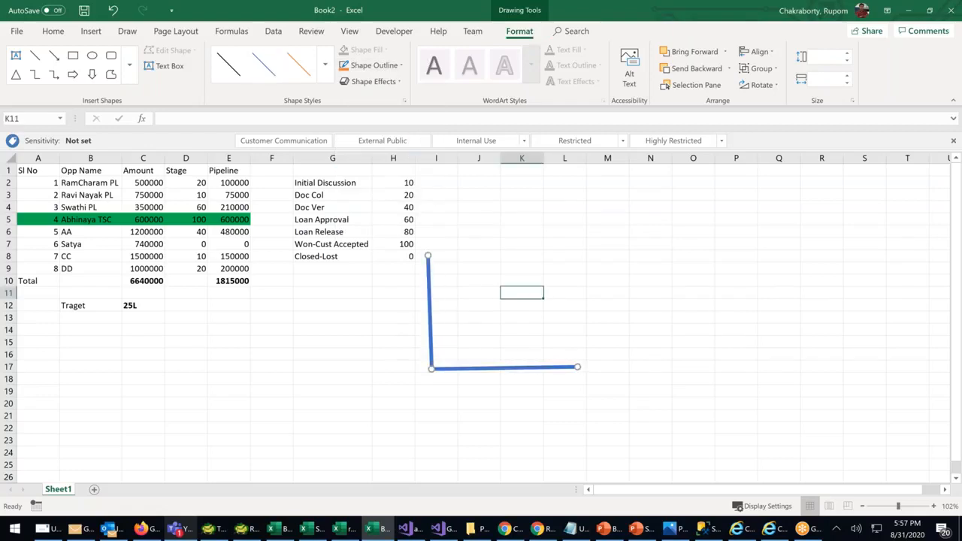
pyautogui.click(565, 268)
pyautogui.click(430, 312)
pyautogui.moveTo(429, 280); pyautogui.dragTo(533, 257)
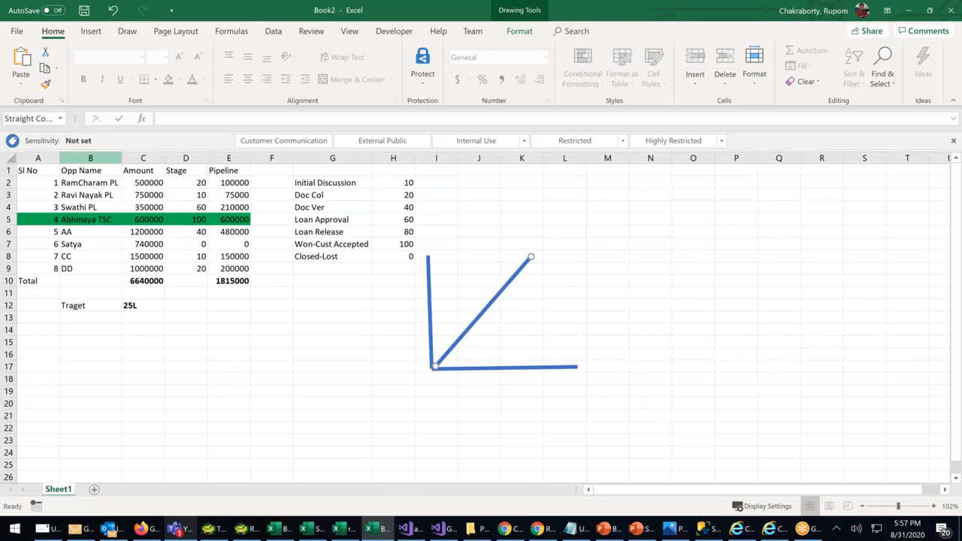
# Enter 20 as CC's stage in D8, then change it to 0, bringing the pipeline total to 1665000
pyautogui.click(199, 259)
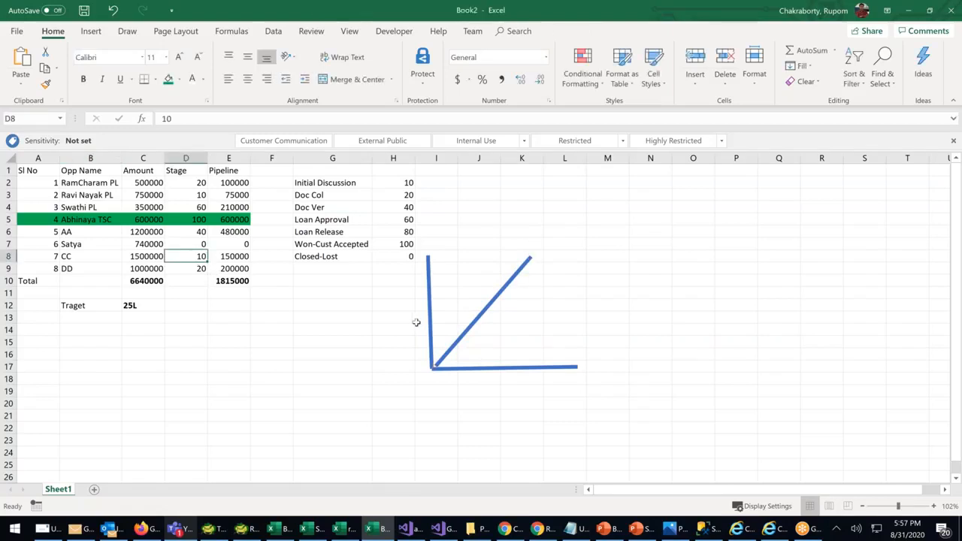
pyautogui.write('20')
pyautogui.click(319, 389)
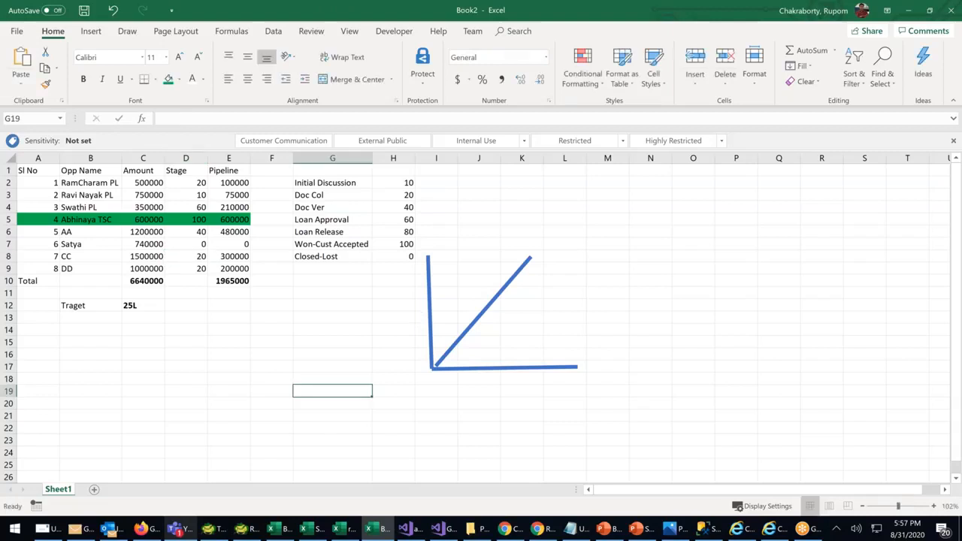
pyautogui.click(201, 258)
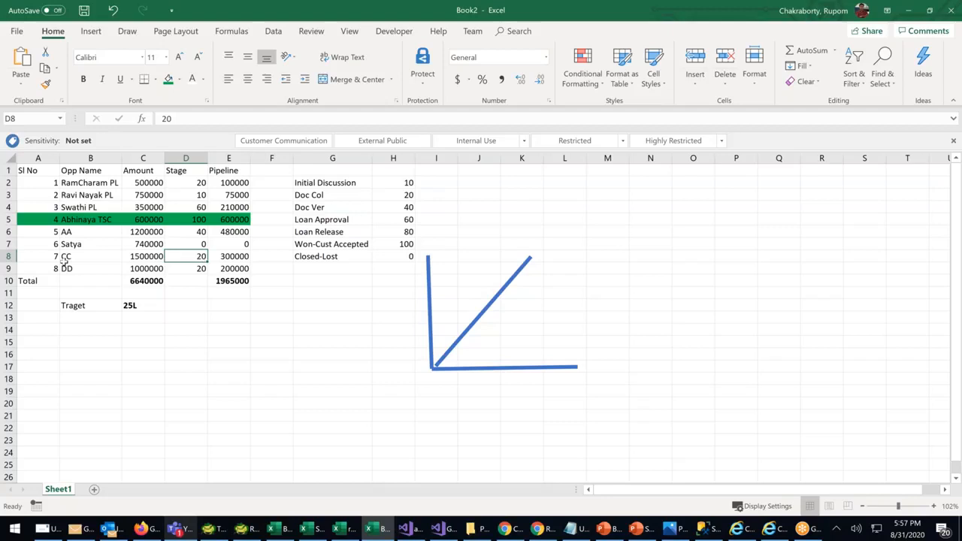
pyautogui.click(9, 257)
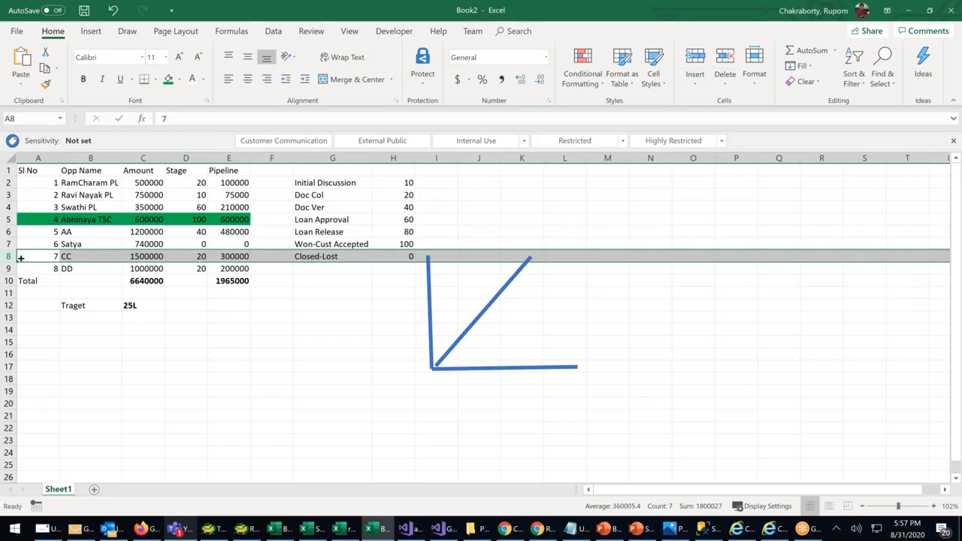
pyautogui.click(194, 256)
pyautogui.write('0')
pyautogui.click(308, 343)
pyautogui.click(204, 256)
pyautogui.click(329, 206)
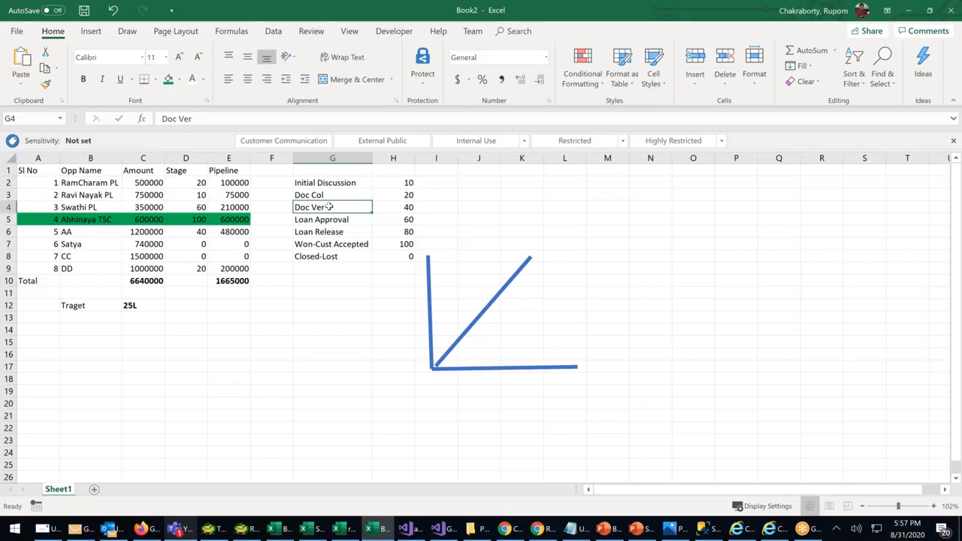
pyautogui.click(526, 263)
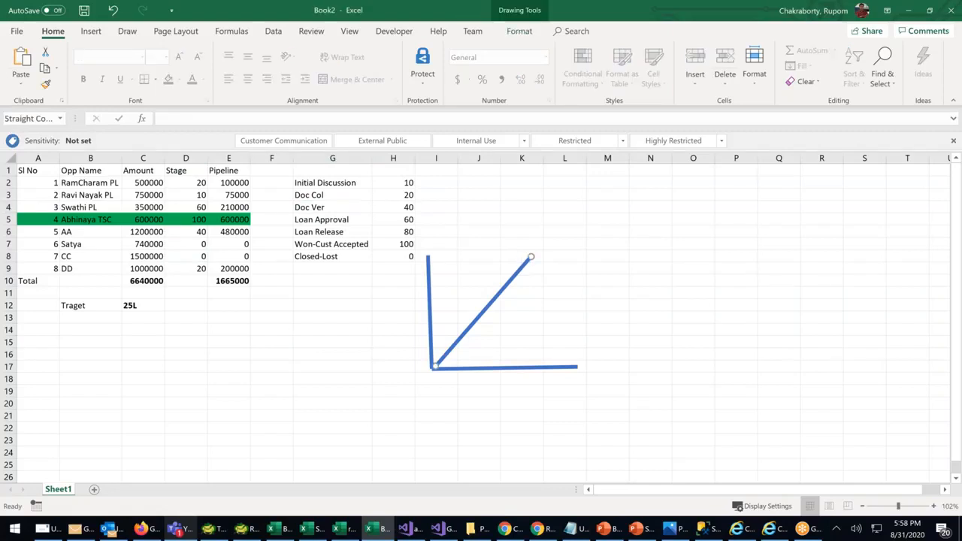
# Duplicate the diagonal and reshape the copy into a steep drop at its peak
pyautogui.hotkey('ctrl', 'd')
pyautogui.moveTo(508, 311); pyautogui.dragTo(579, 156)
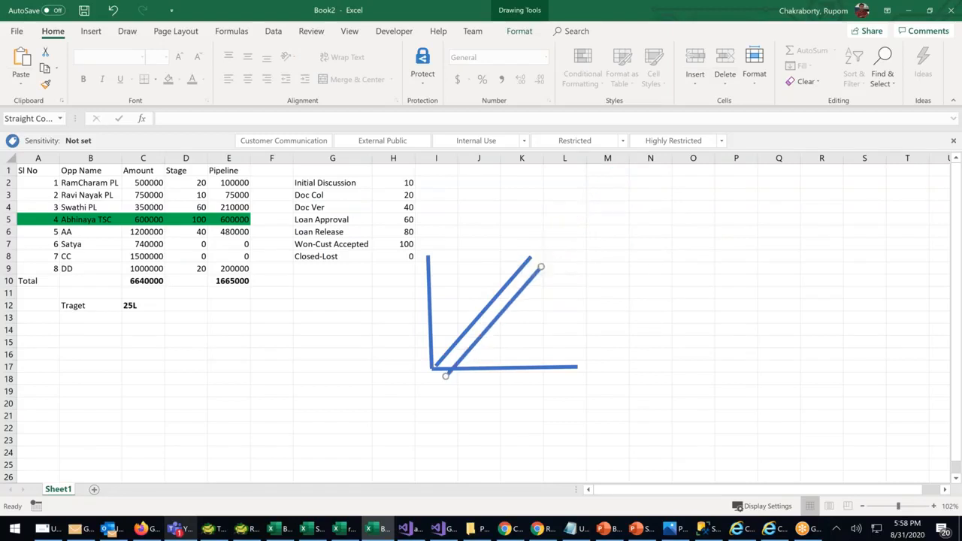
pyautogui.moveTo(542, 267); pyautogui.dragTo(560, 258)
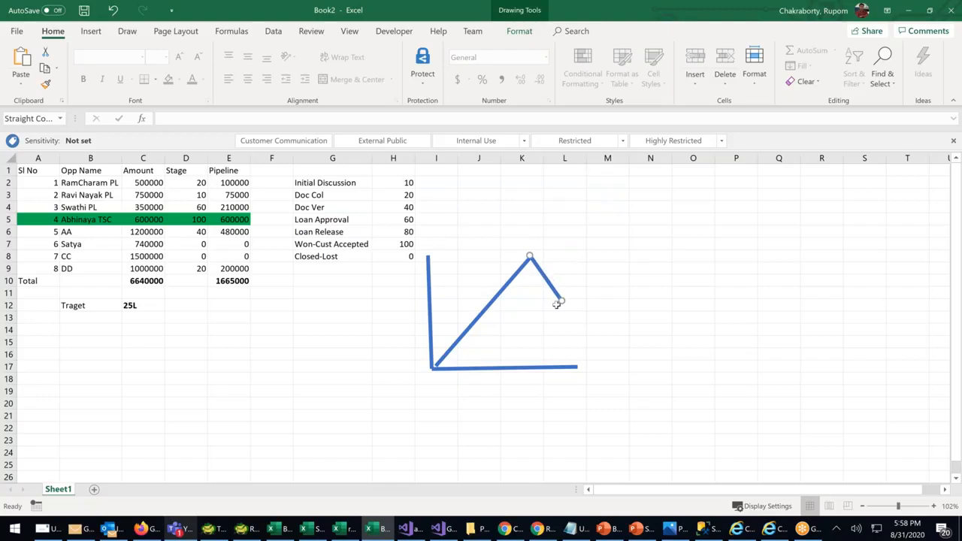
pyautogui.moveTo(557, 305); pyautogui.dragTo(556, 329)
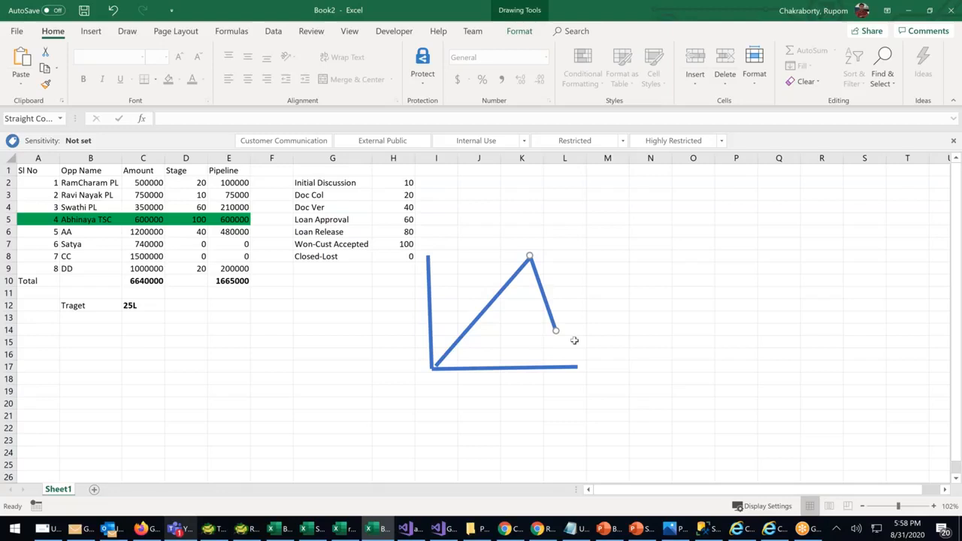
pyautogui.click(606, 321)
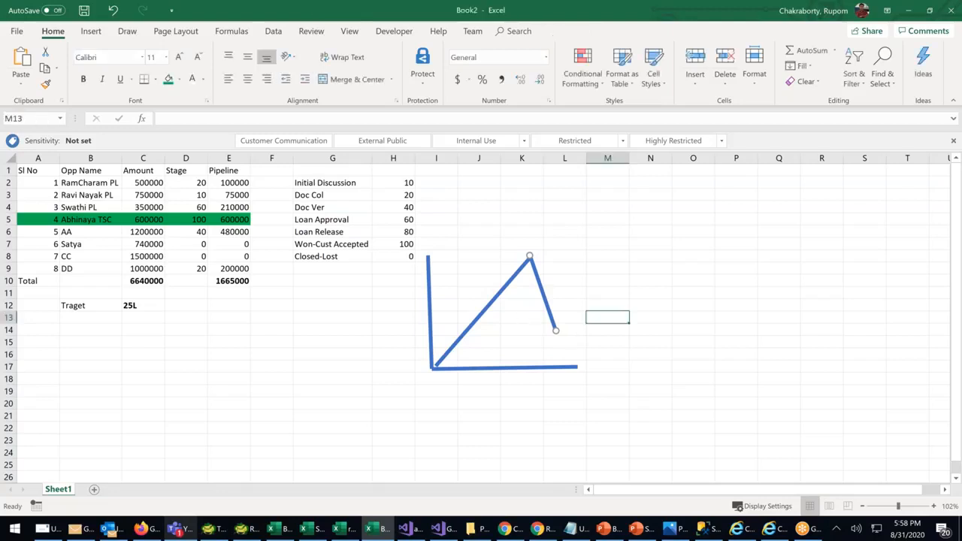
# Copy the rise and drop to form a second peak, and colour both drops red
pyautogui.click(485, 309)
pyautogui.moveTo(496, 308); pyautogui.dragTo(608, 264)
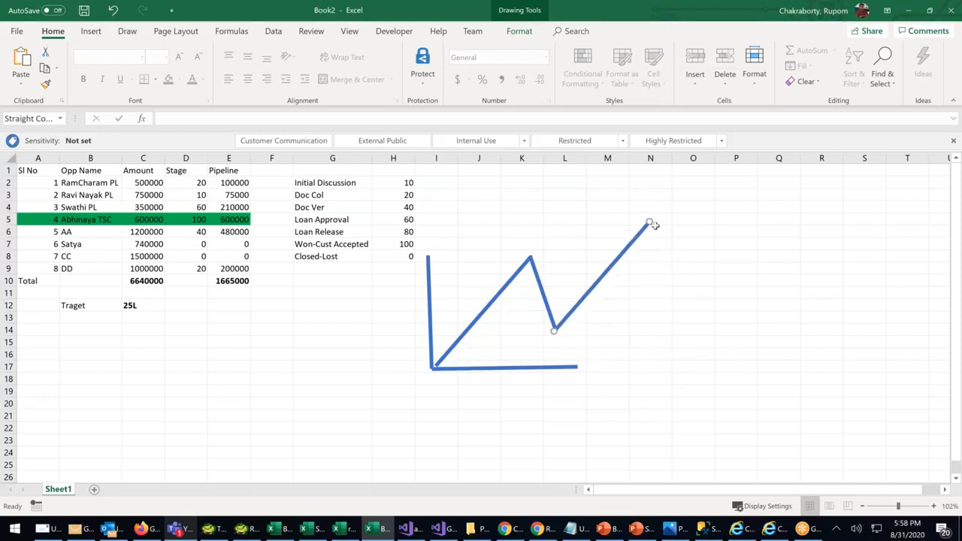
pyautogui.click(538, 275)
pyautogui.moveTo(539, 276); pyautogui.dragTo(654, 230)
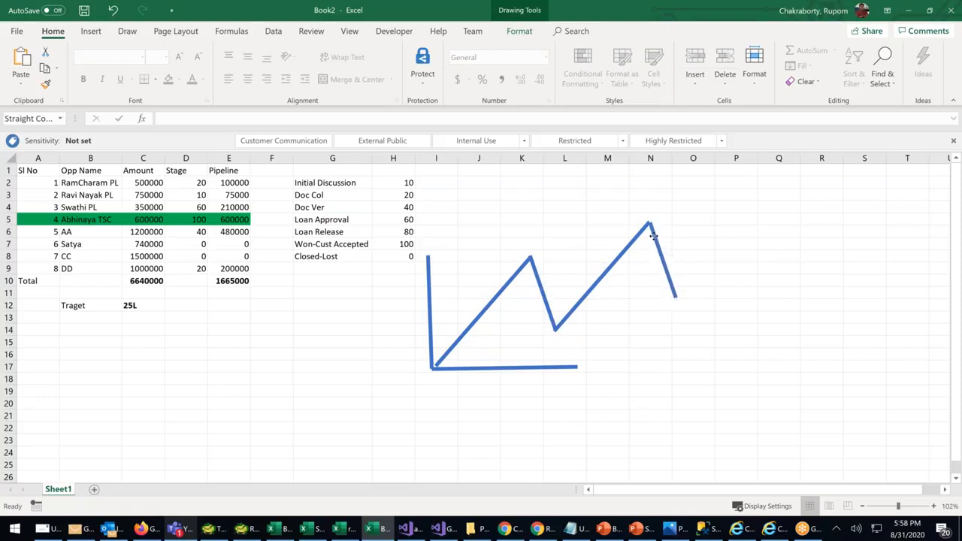
pyautogui.keyDown('shift'); pyautogui.click(544, 295); pyautogui.keyUp('shift')
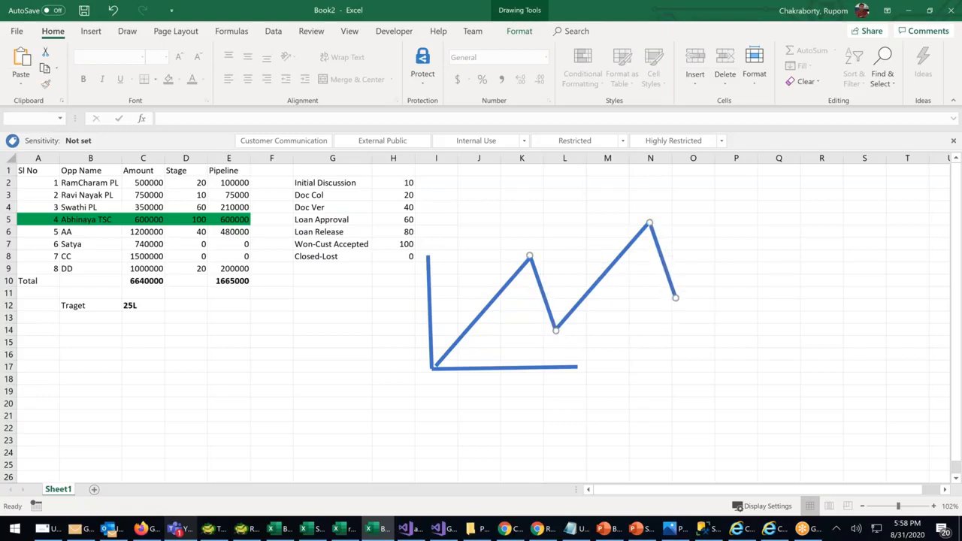
pyautogui.click(526, 33)
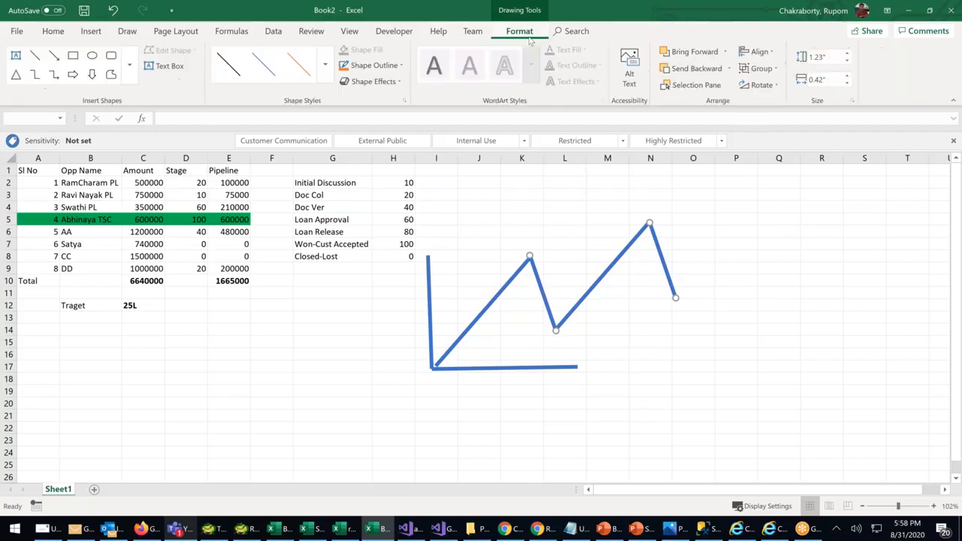
pyautogui.click(359, 67)
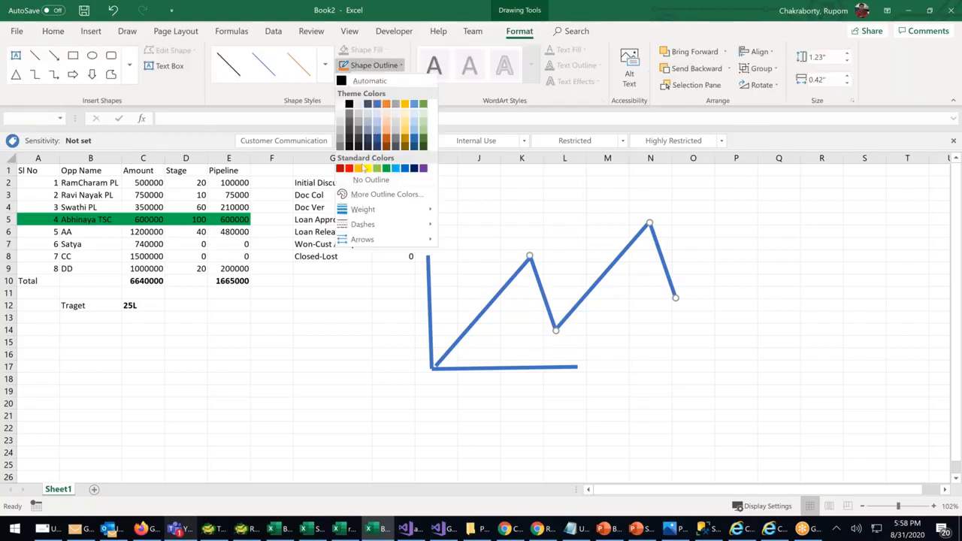
pyautogui.click(350, 169)
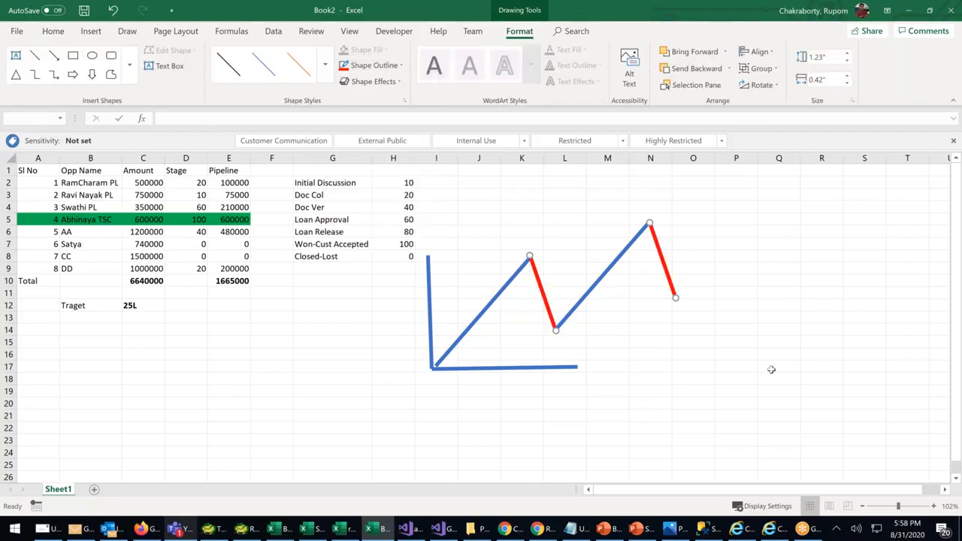
pyautogui.click(805, 388)
# Add a third blue rise and red drop, then lengthen the baseline under the zigzag
pyautogui.click(596, 290)
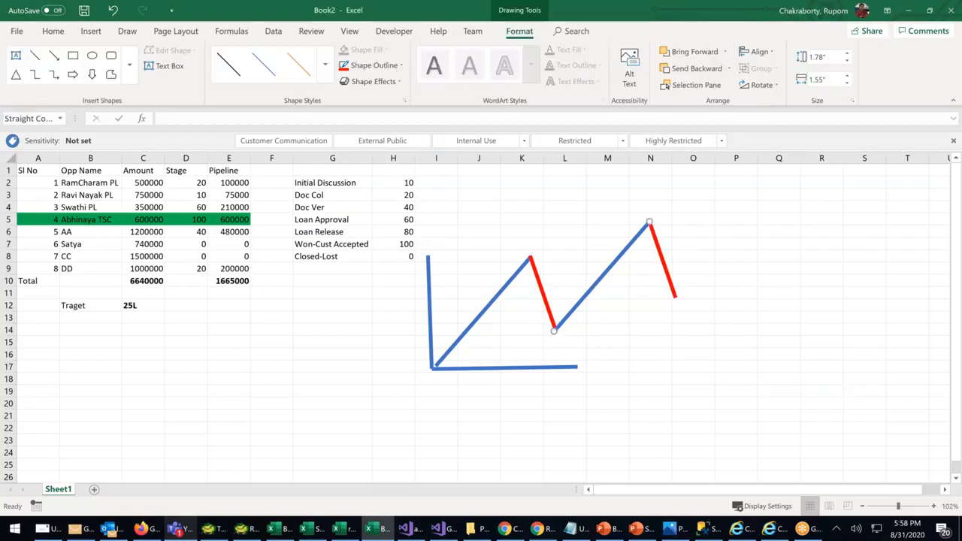
pyautogui.hotkey('ctrl', 'd')
pyautogui.moveTo(605, 287); pyautogui.dragTo(716, 243)
pyautogui.moveTo(771, 189); pyautogui.dragTo(746, 207)
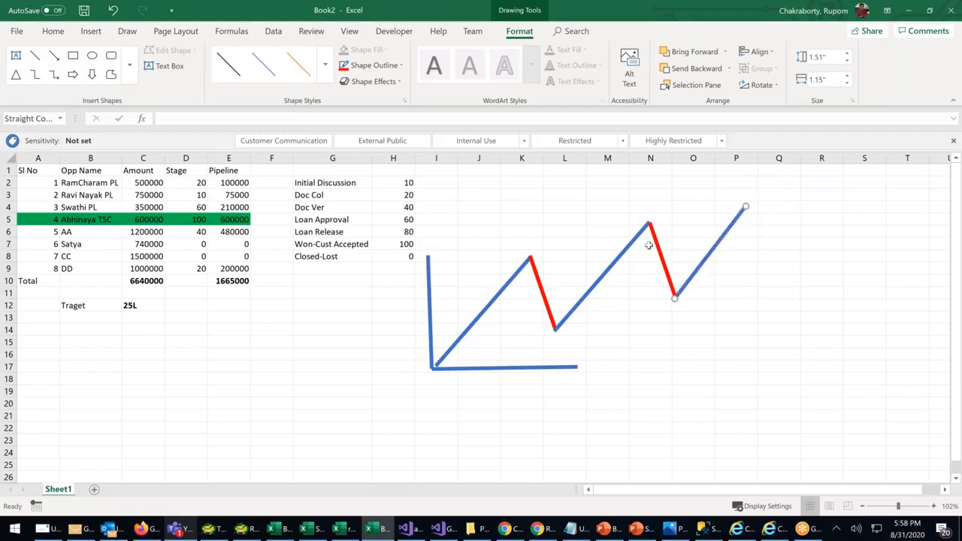
pyautogui.click(658, 249)
pyautogui.hotkey('ctrl', 'v')
pyautogui.moveTo(667, 257); pyautogui.dragTo(754, 228)
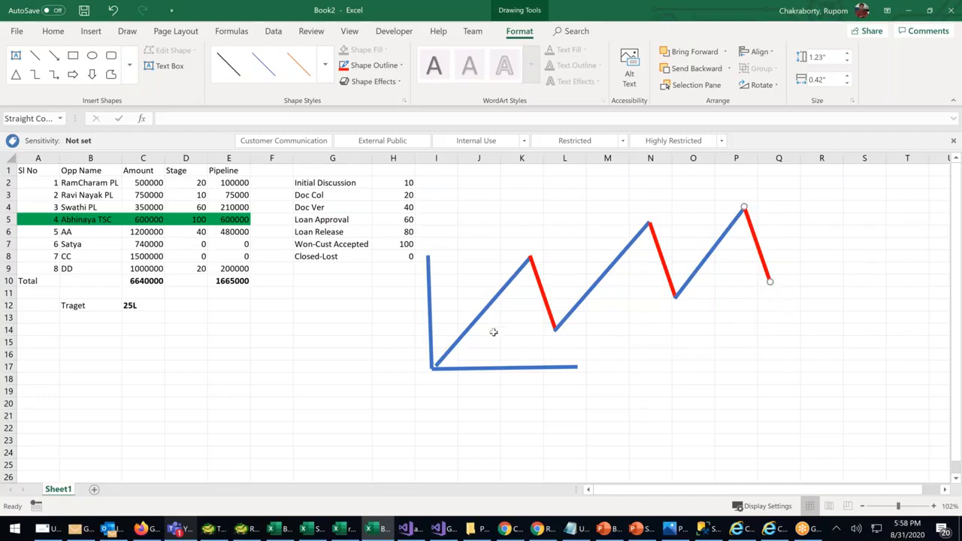
pyautogui.click(430, 308)
pyautogui.click(576, 367)
pyautogui.moveTo(577, 367); pyautogui.dragTo(818, 366)
# Copy the axes below the first chart and add a shortened blue rise and shallow red dip
pyautogui.keyDown('shift'); pyautogui.click(430, 307); pyautogui.keyUp('shift')
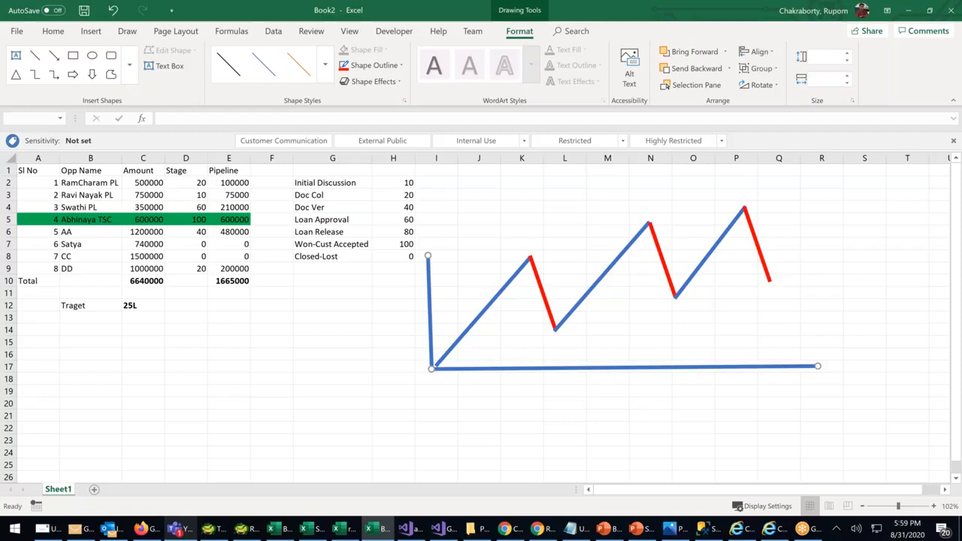
pyautogui.moveTo(495, 374); pyautogui.dragTo(510, 482)
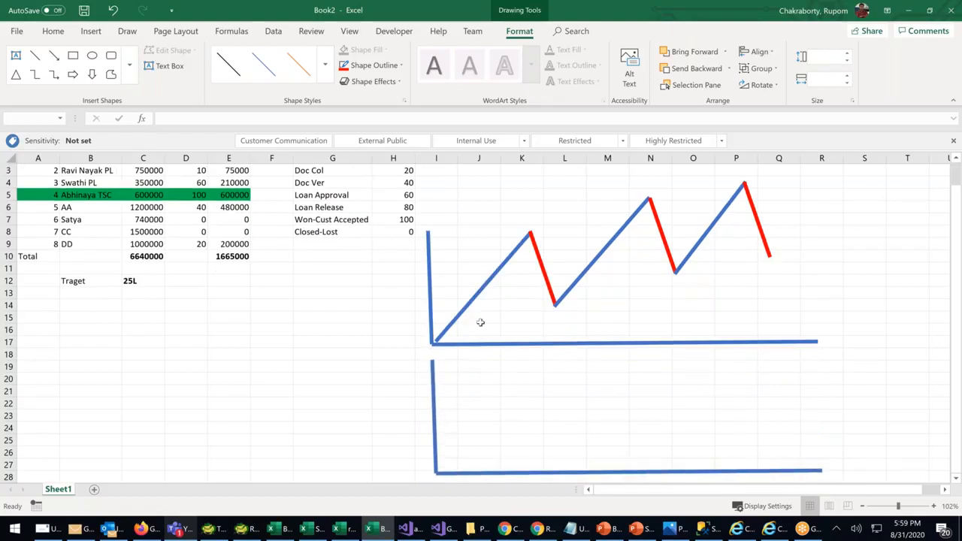
pyautogui.click(481, 322)
pyautogui.moveTo(472, 299); pyautogui.dragTo(489, 419)
pyautogui.moveTo(531, 366); pyautogui.dragTo(567, 399)
pyautogui.click(538, 258)
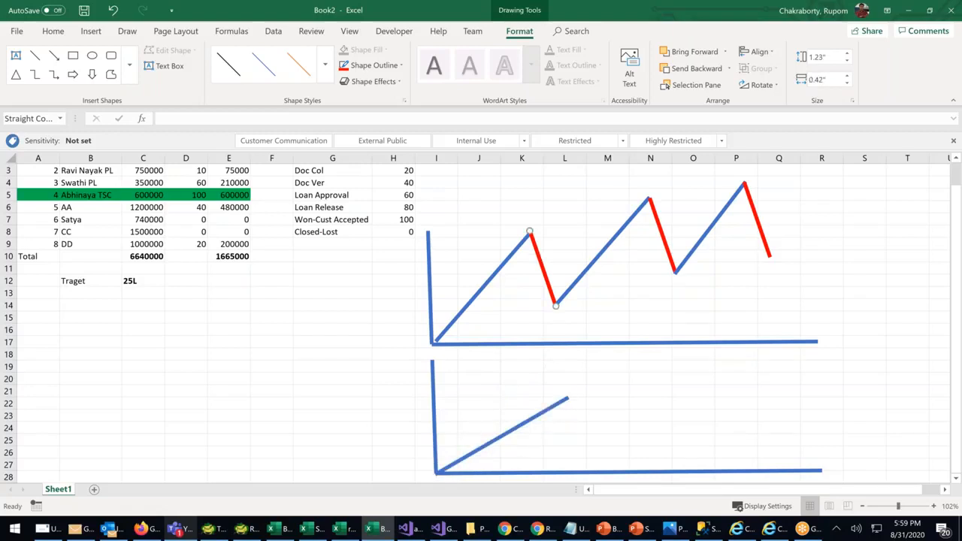
pyautogui.hotkey('ctrl', 'v')
pyautogui.moveTo(556, 279); pyautogui.dragTo(587, 429)
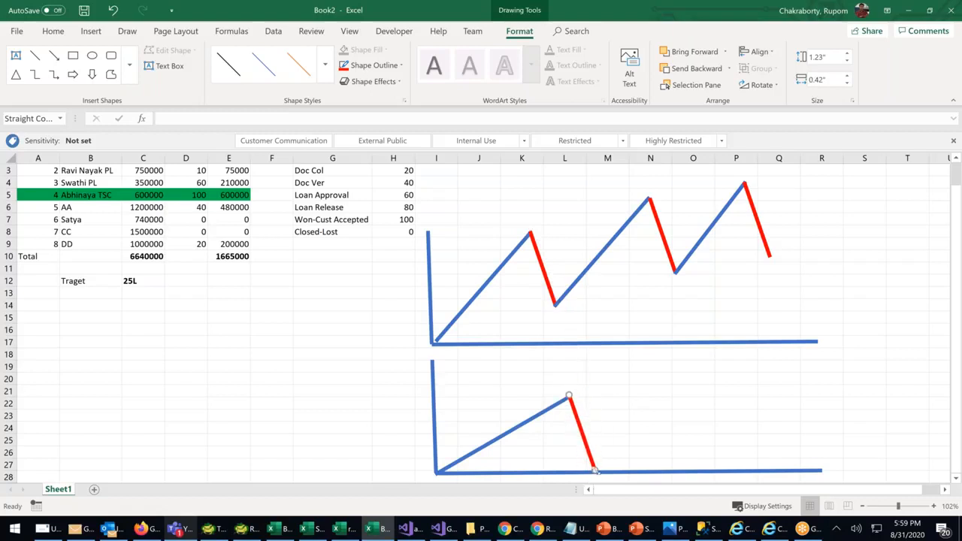
pyautogui.moveTo(595, 470); pyautogui.dragTo(613, 413)
# Continue the lower zigzag with a second blue rise, another red dip and a third rise
pyautogui.click(554, 406)
pyautogui.moveTo(554, 412); pyautogui.dragTo(700, 363)
pyautogui.moveTo(741, 339); pyautogui.dragTo(673, 392)
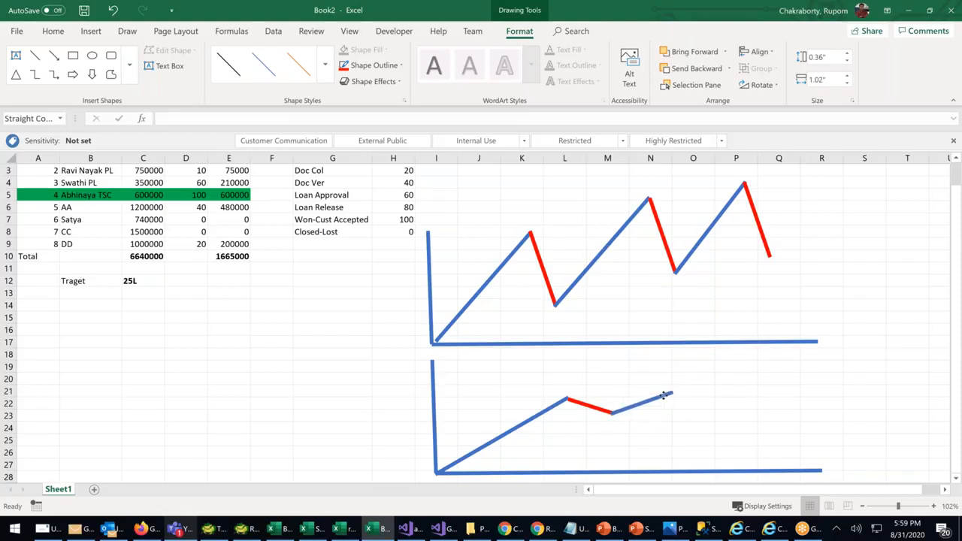
pyautogui.click(581, 403)
pyautogui.moveTo(577, 402); pyautogui.dragTo(679, 394)
pyautogui.click(641, 403)
pyautogui.moveTo(641, 403); pyautogui.dragTo(737, 406)
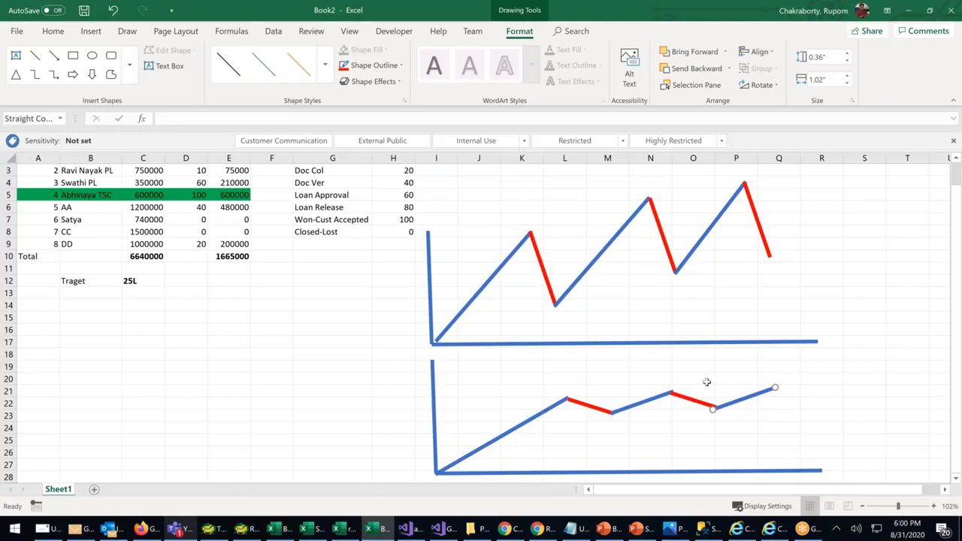
# Select the stage list names and percentages in G2:H8 to review them
pyautogui.scroll(1, 666, 382)
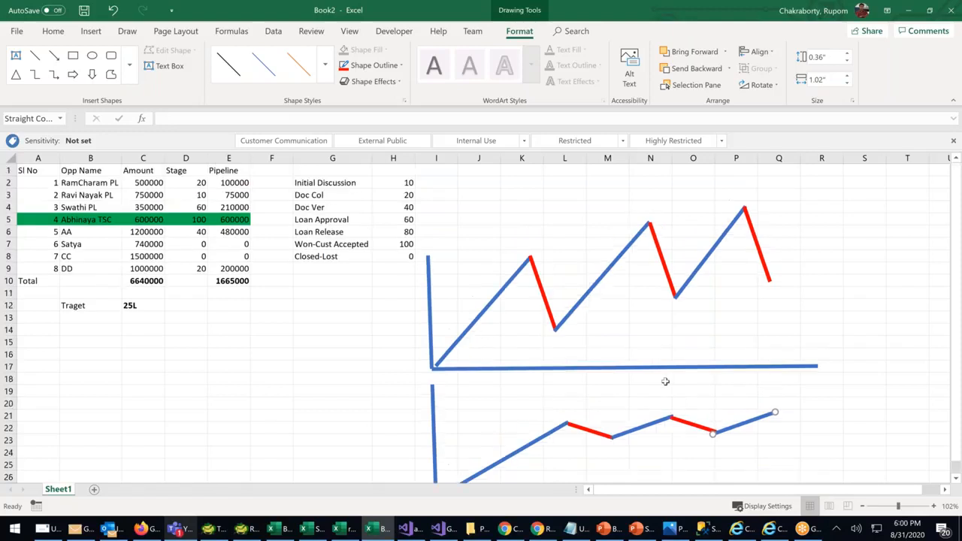
pyautogui.click(358, 184)
pyautogui.moveTo(385, 185); pyautogui.dragTo(386, 263)
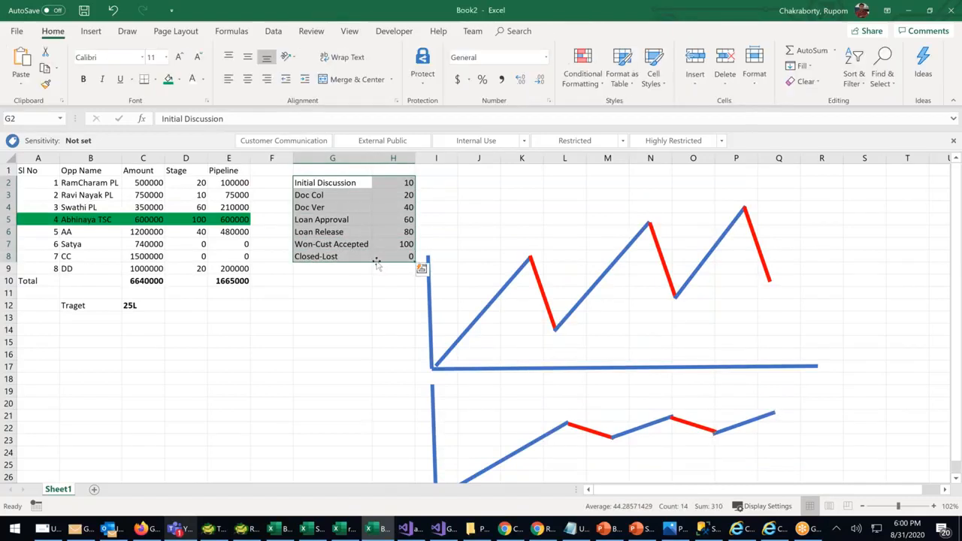
pyautogui.click(340, 203)
pyautogui.moveTo(338, 183); pyautogui.dragTo(410, 260)
pyautogui.moveTo(406, 183); pyautogui.dragTo(405, 253)
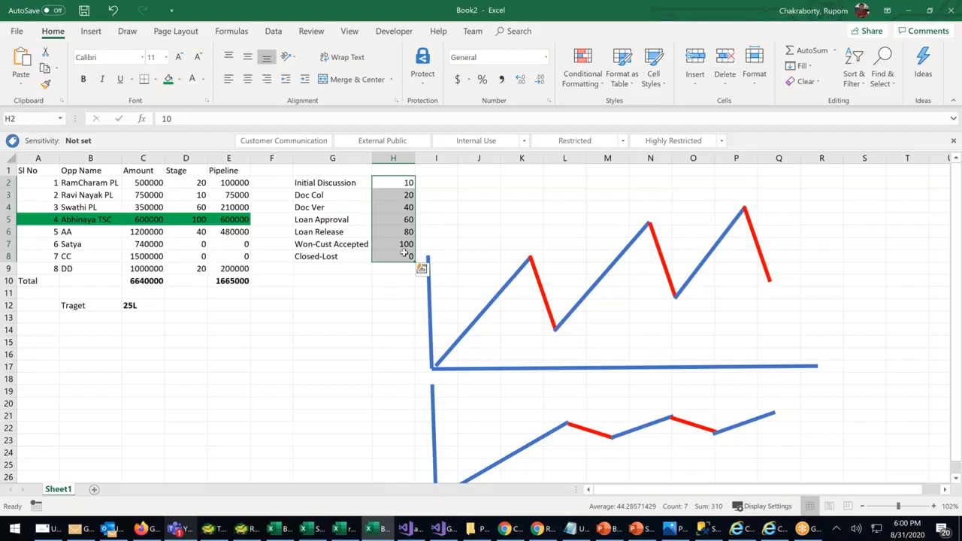
# Check the Amount and Pipeline total formulas and Stage column, then bring Chrome's Salesforce opportunities forward
pyautogui.click(234, 282)
pyautogui.click(142, 277)
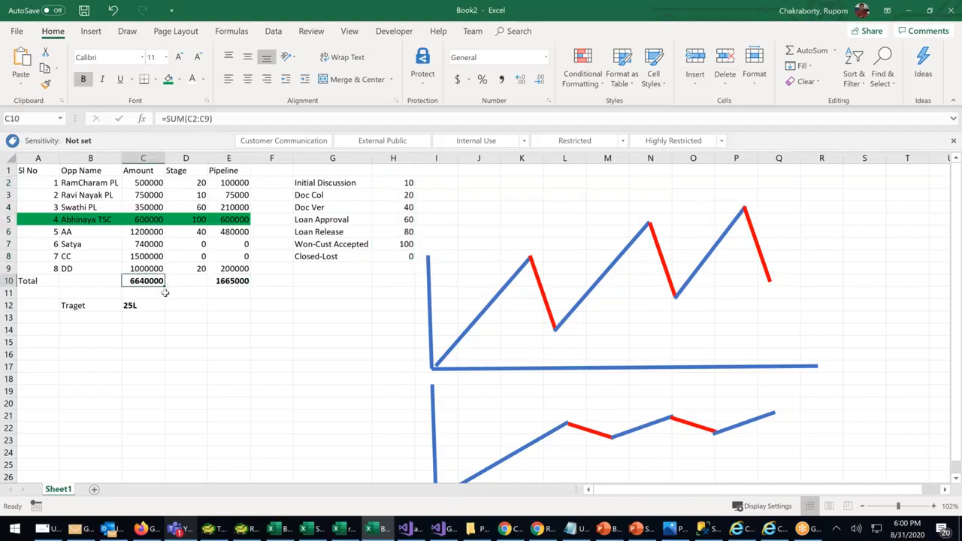
pyautogui.click(233, 282)
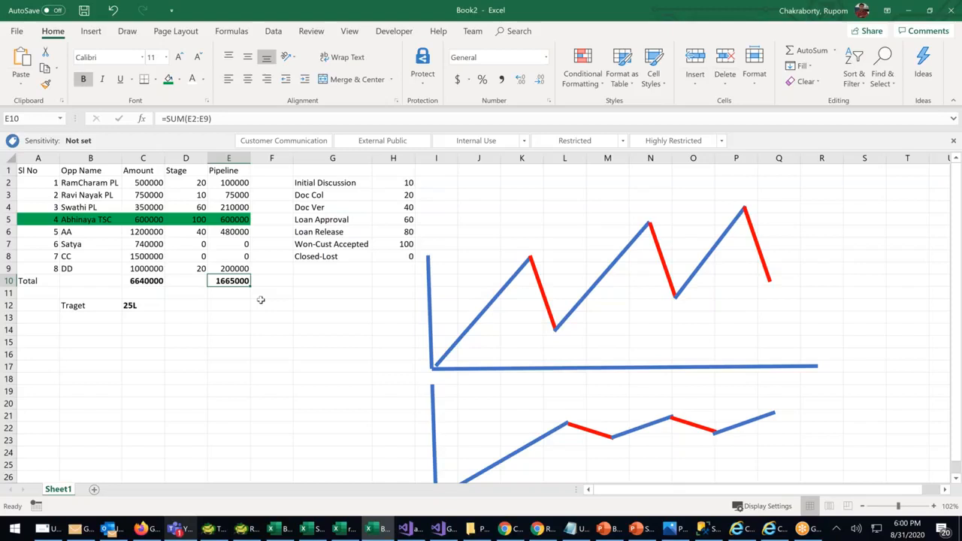
pyautogui.moveTo(202, 182); pyautogui.dragTo(200, 269)
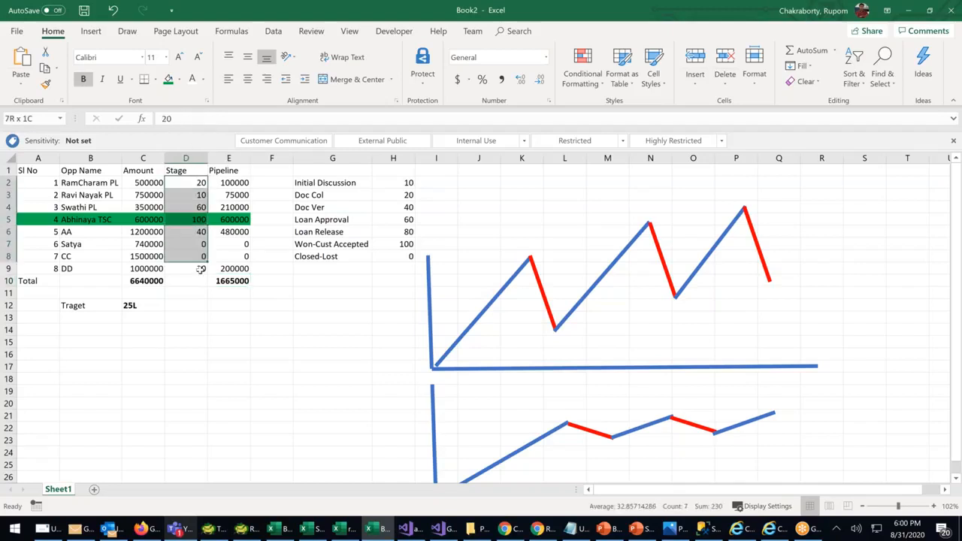
pyautogui.click(200, 269)
pyautogui.write('20')
pyautogui.moveTo(407, 183); pyautogui.dragTo(407, 259)
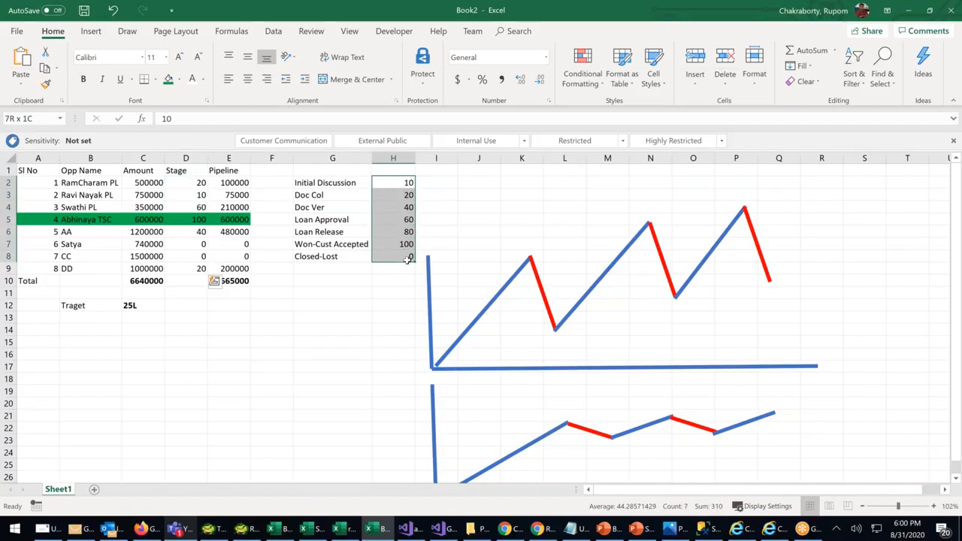
pyautogui.click(541, 530)
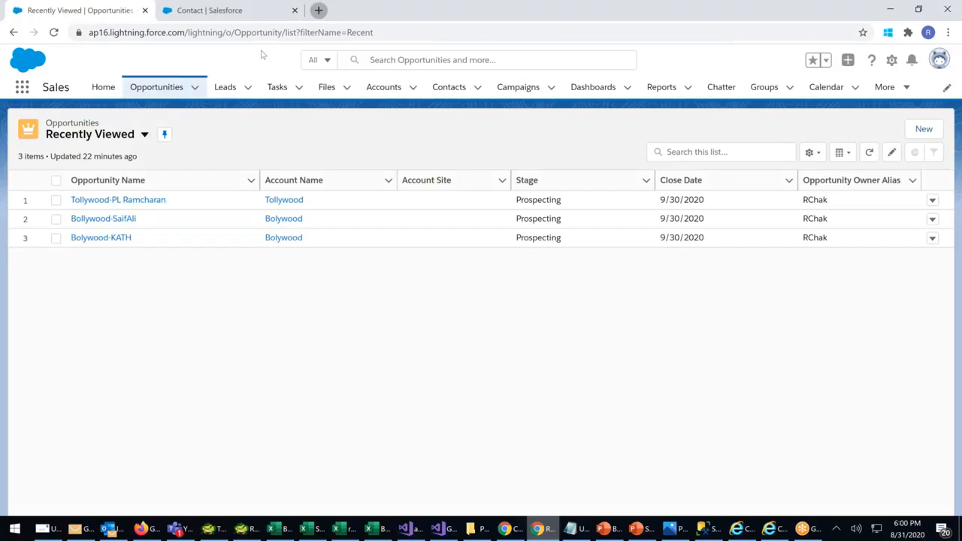
# In a new browser tab, search Google for 'sales pipeline management' and skim the results
pyautogui.hotkey('ctrl', 't')
pyautogui.click(341, 258)
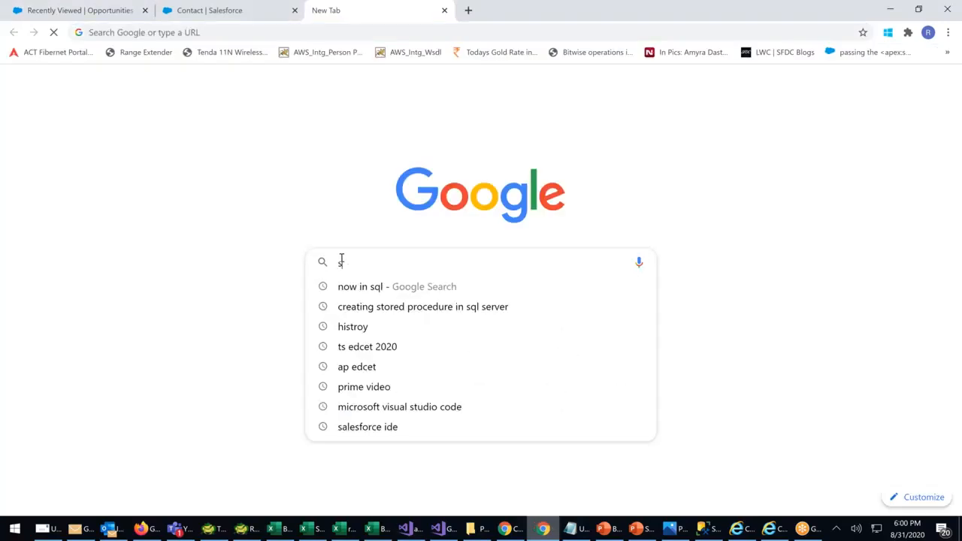
pyautogui.write('sales pi')
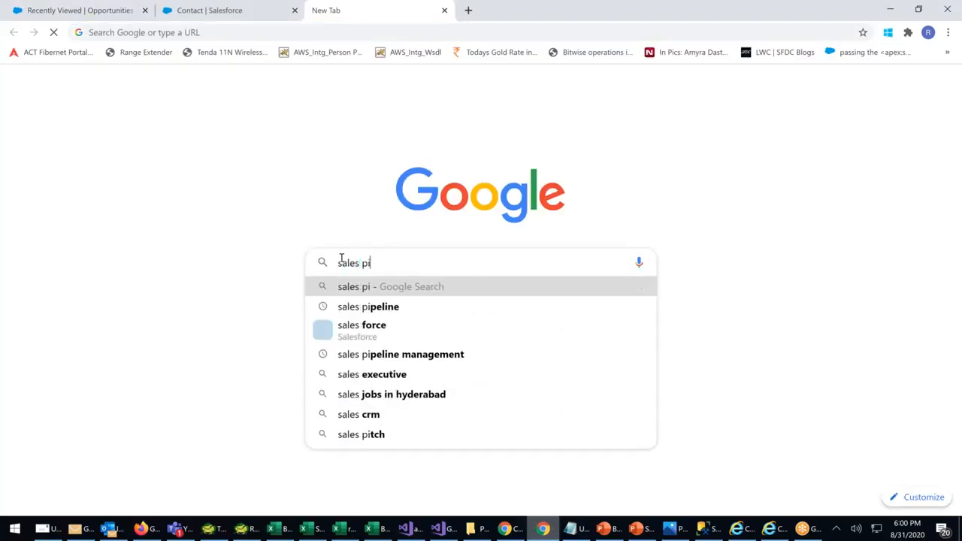
pyautogui.write('pe')
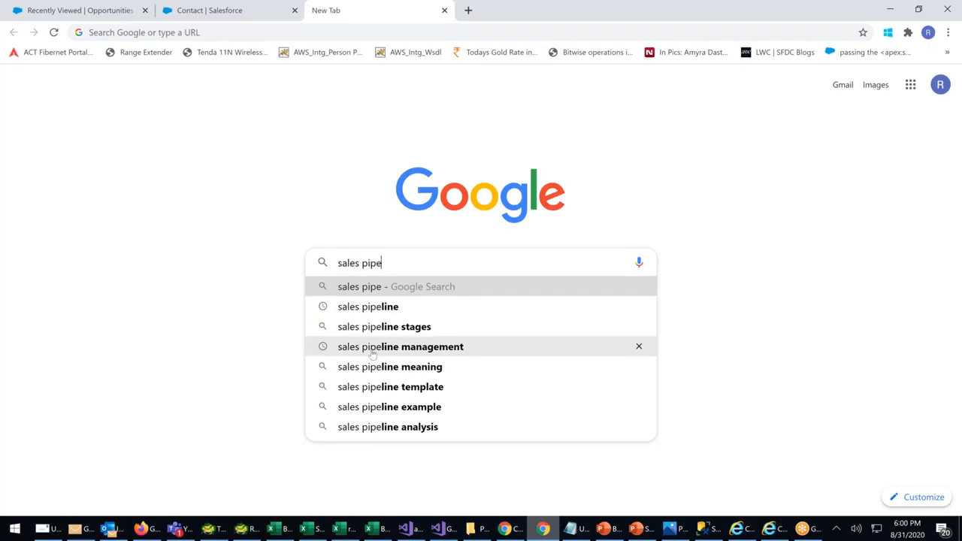
pyautogui.click(371, 351)
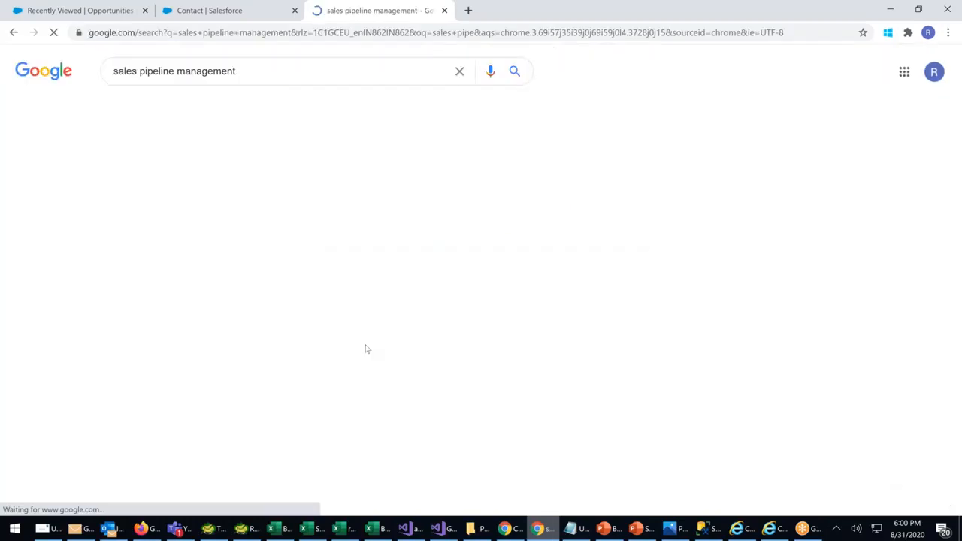
pyautogui.scroll(-3, 514, 292)
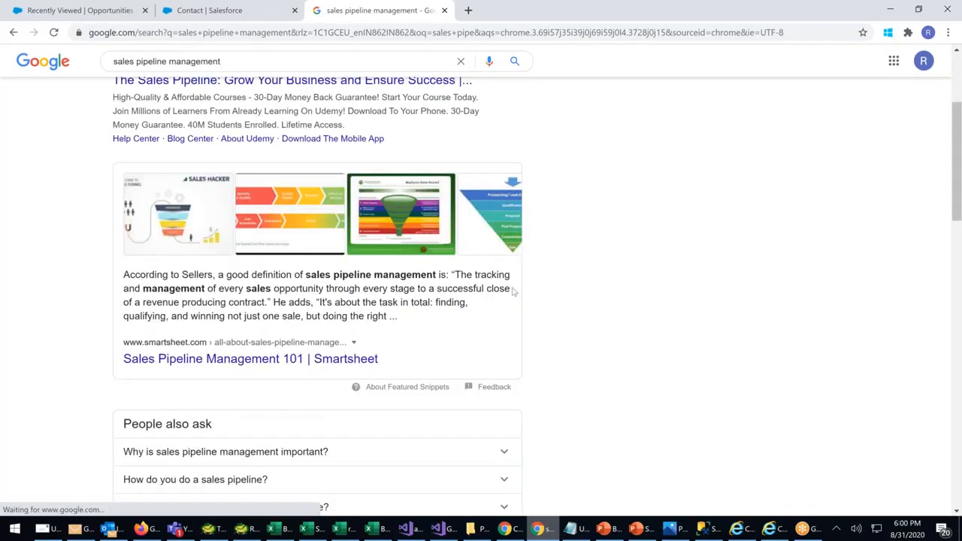
pyautogui.scroll(-3, 513, 291)
pyautogui.scroll(-1, 511, 291)
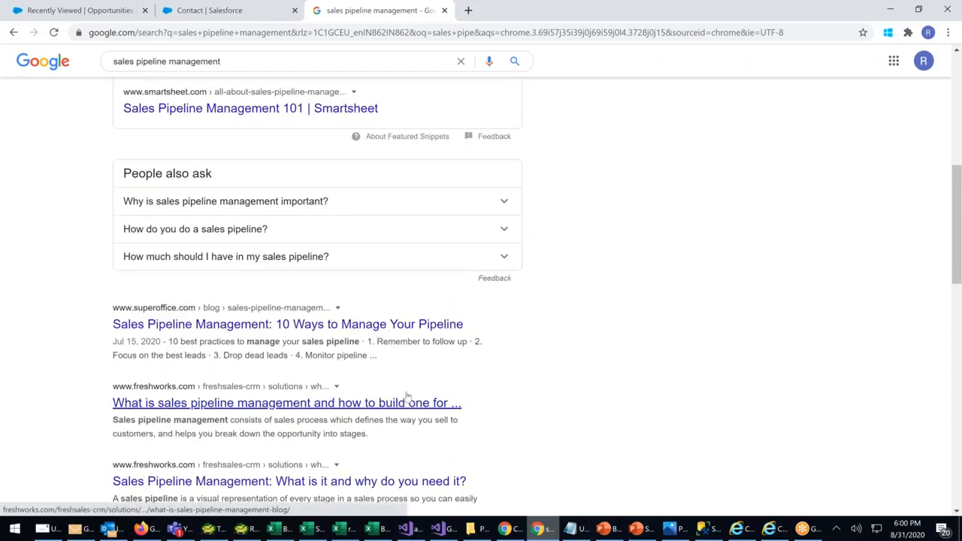
pyautogui.scroll(7, 407, 397)
# Browse the Images results for the search, then open another blank tab
pyautogui.click(224, 108)
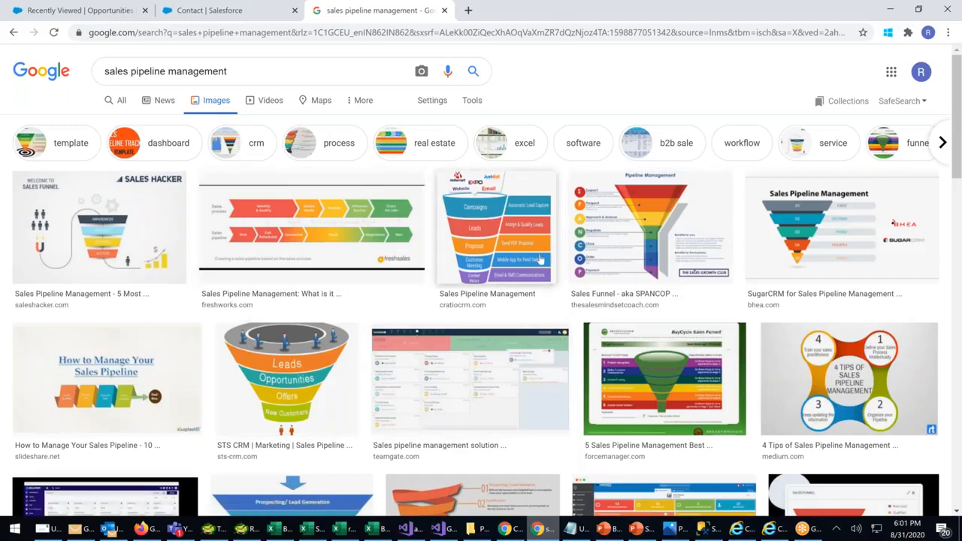
pyautogui.scroll(-1, 540, 260)
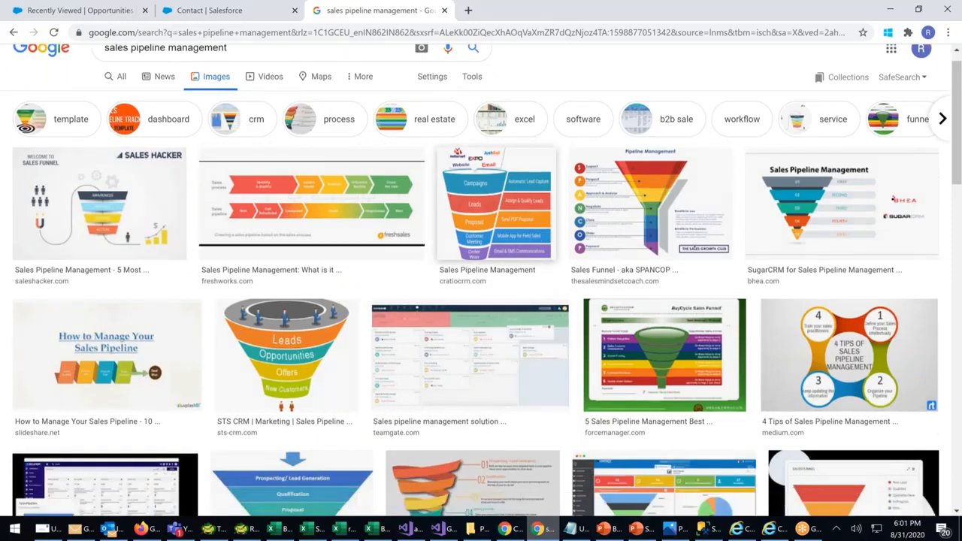
pyautogui.scroll(-1, 481, 301)
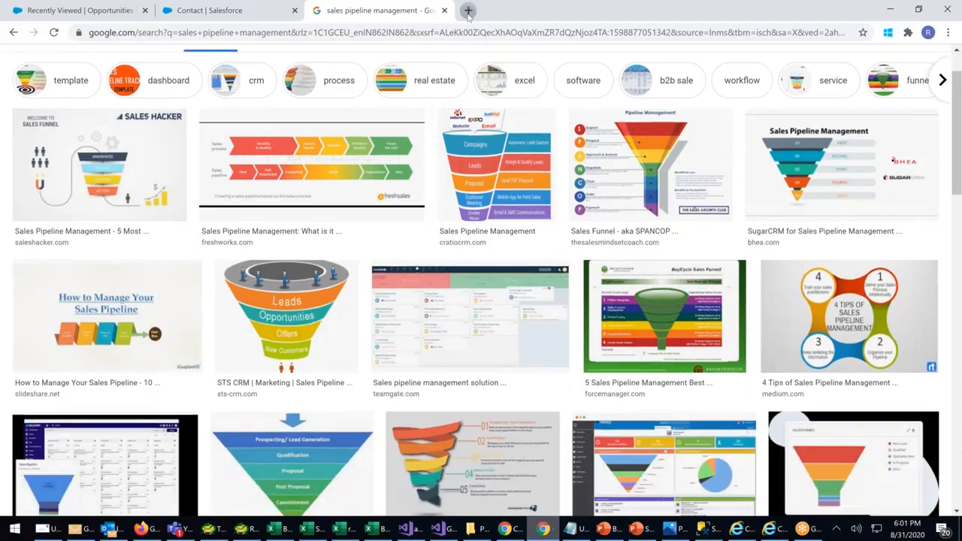
pyautogui.hotkey('ctrl', 't')
# Go to Gmail and open the homework email conversation from the 31st
pyautogui.click(136, 37)
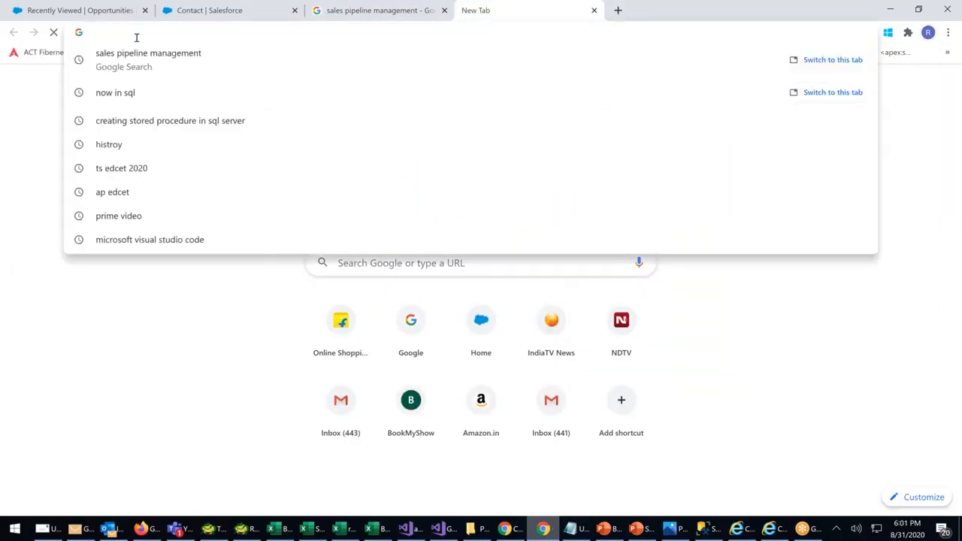
pyautogui.write('gmail.com')
pyautogui.press('Return')
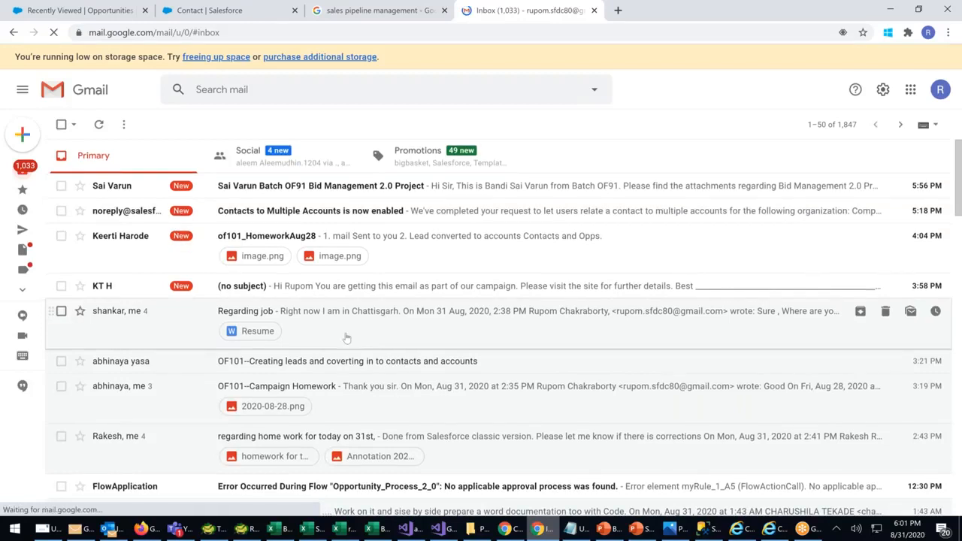
pyautogui.scroll(-1, 346, 338)
pyautogui.scroll(-1, 360, 335)
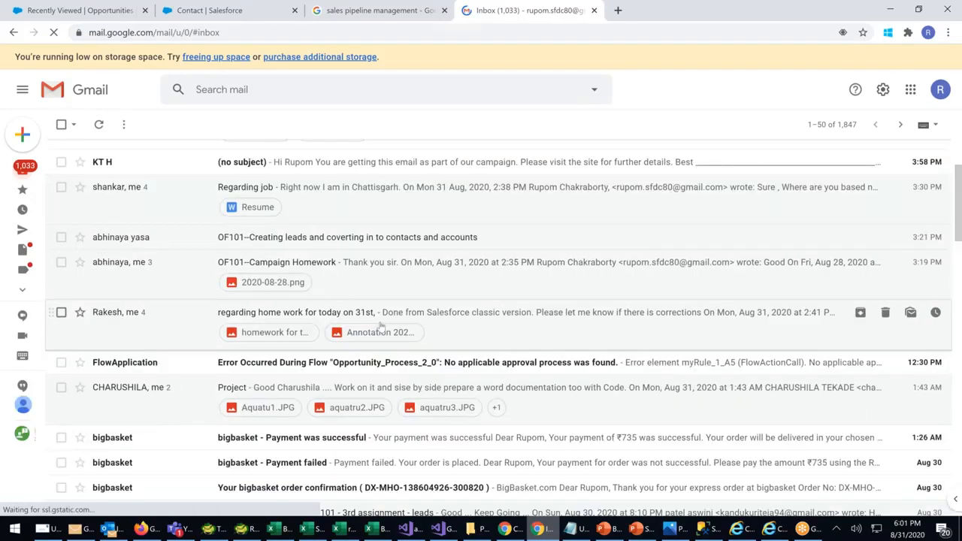
pyautogui.scroll(-2, 381, 325)
pyautogui.click(380, 197)
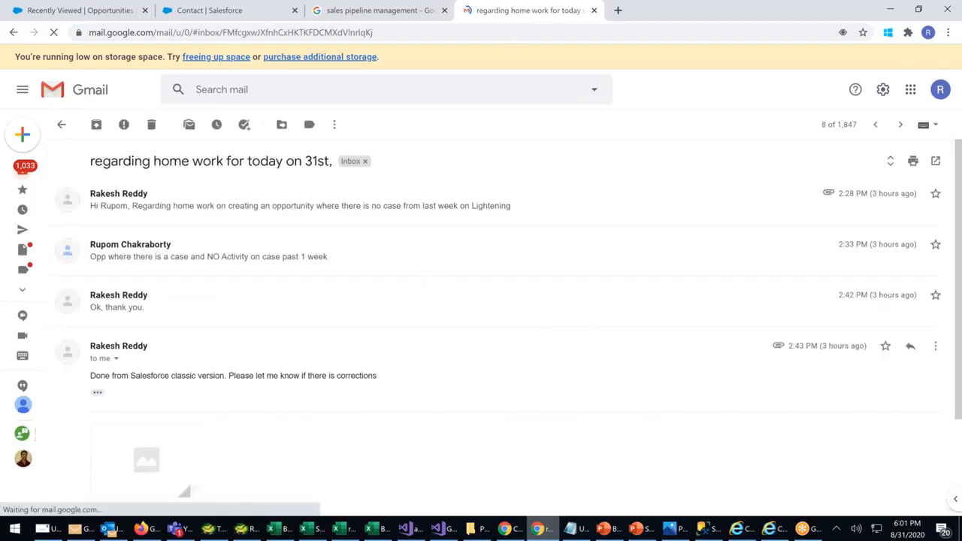
# Preview the email's attached homework screenshot, then close the preview
pyautogui.scroll(-1, 150, 394)
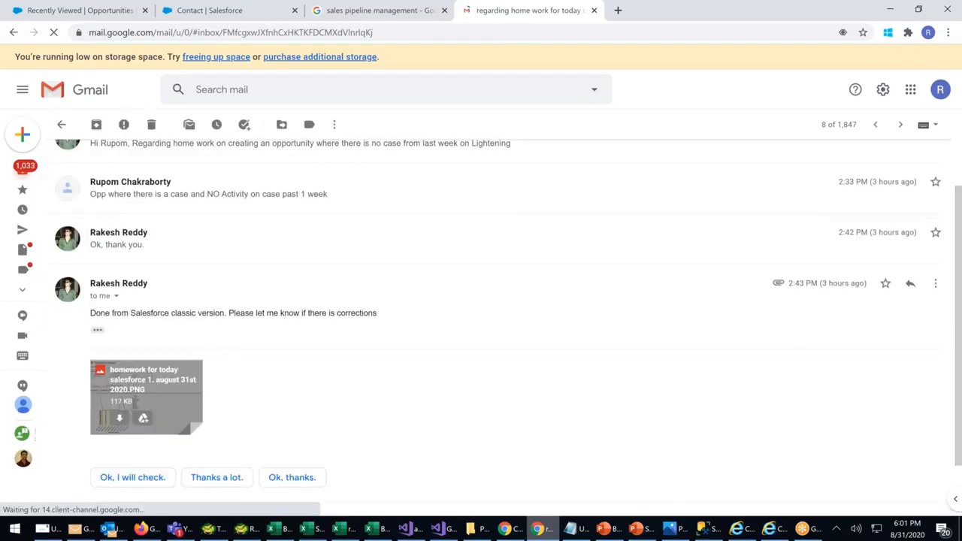
pyautogui.click(143, 404)
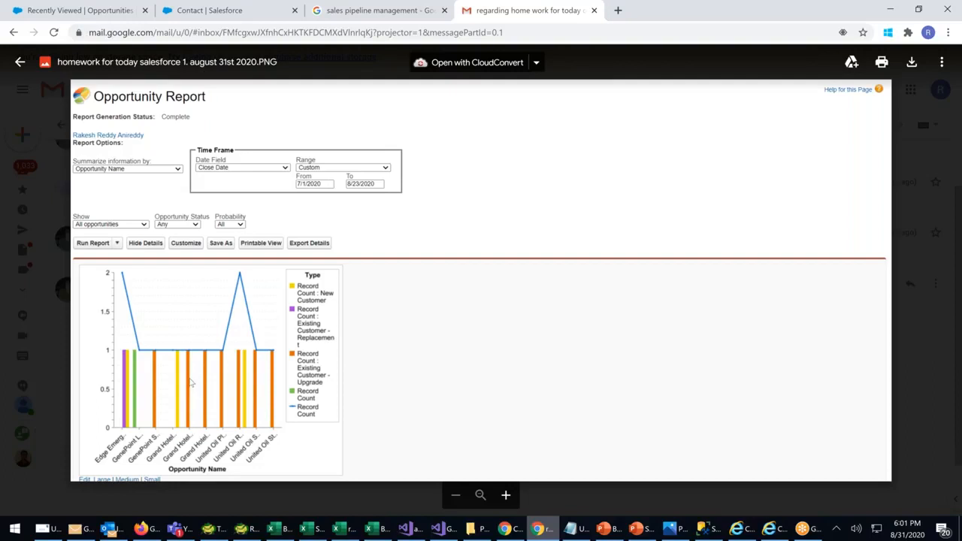
pyautogui.press('Escape')
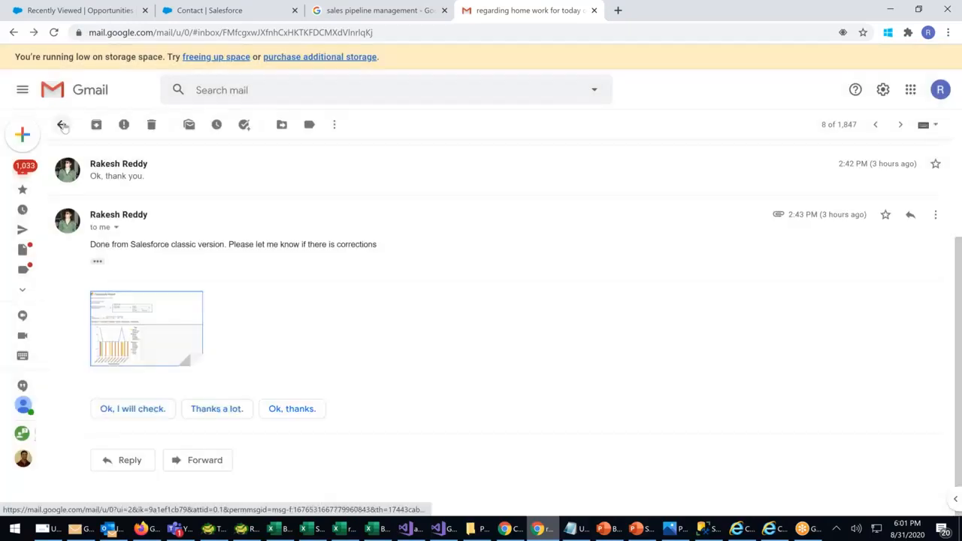
# Back in the inbox, view an email's attached images one after another, then close the viewer
pyautogui.click(61, 124)
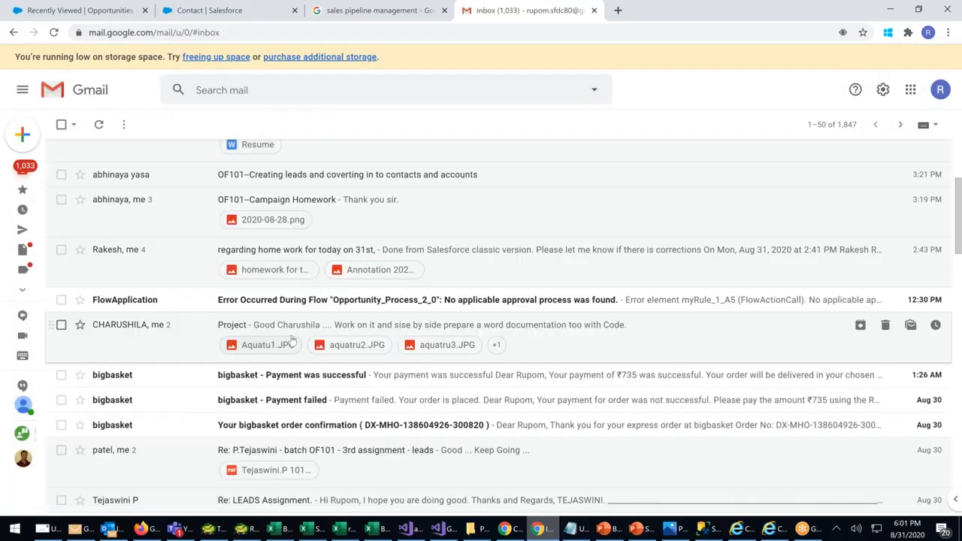
pyautogui.scroll(-1, 293, 340)
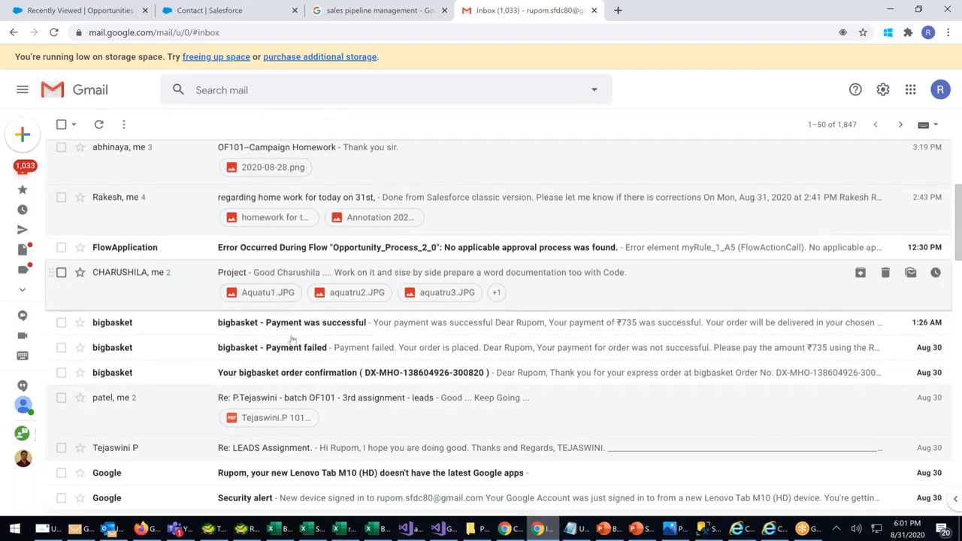
pyautogui.scroll(-1, 292, 340)
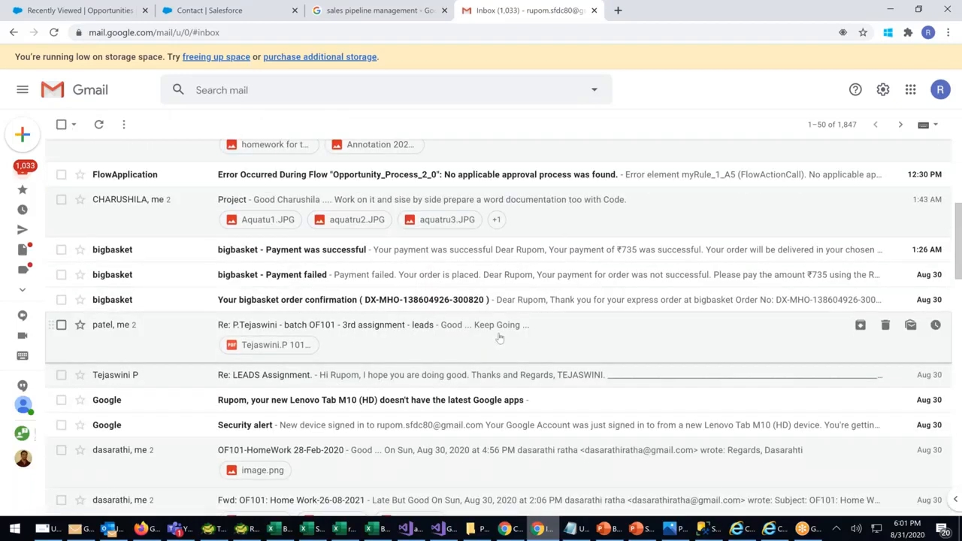
pyautogui.scroll(-1, 500, 339)
pyautogui.scroll(-1, 500, 339)
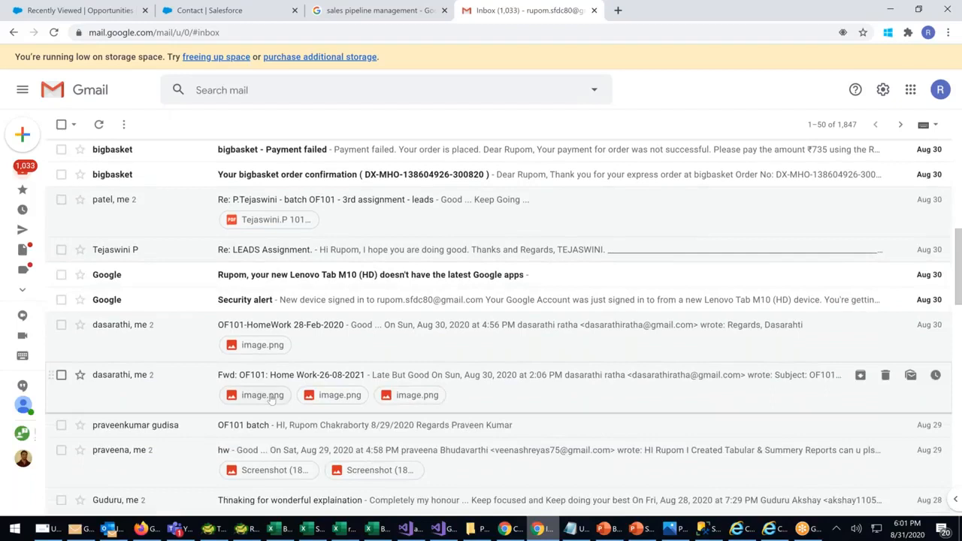
pyautogui.click(263, 396)
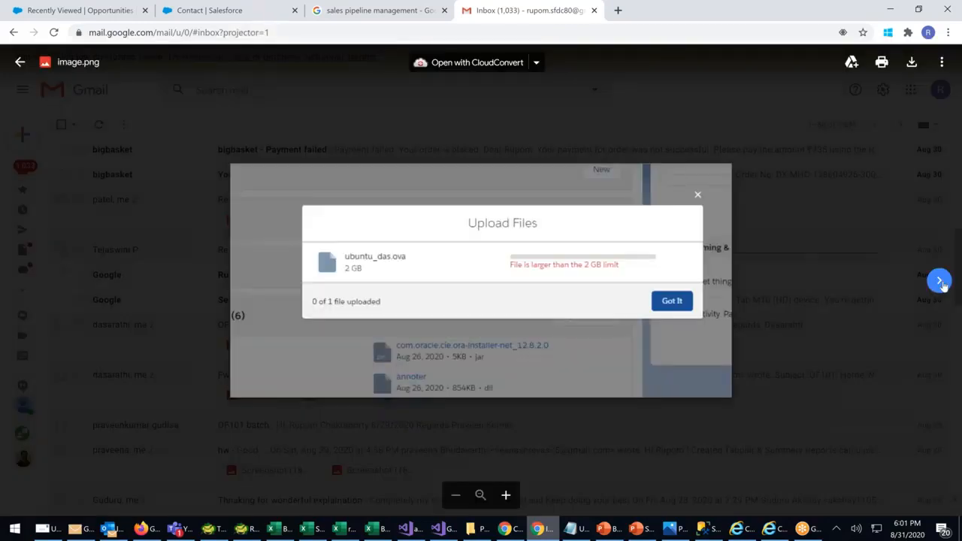
pyautogui.click(940, 281)
pyautogui.click(940, 281)
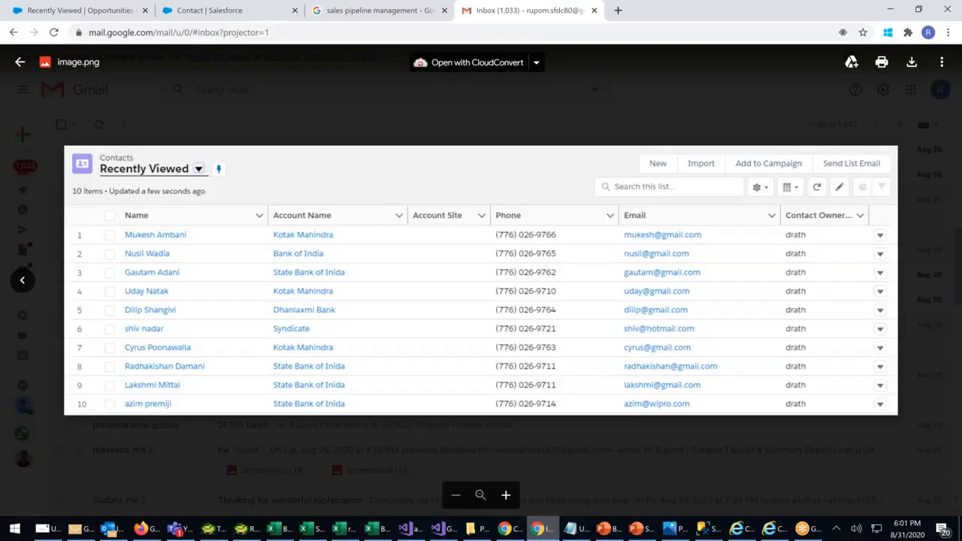
pyautogui.press('Escape')
pyautogui.scroll(-1, 354, 389)
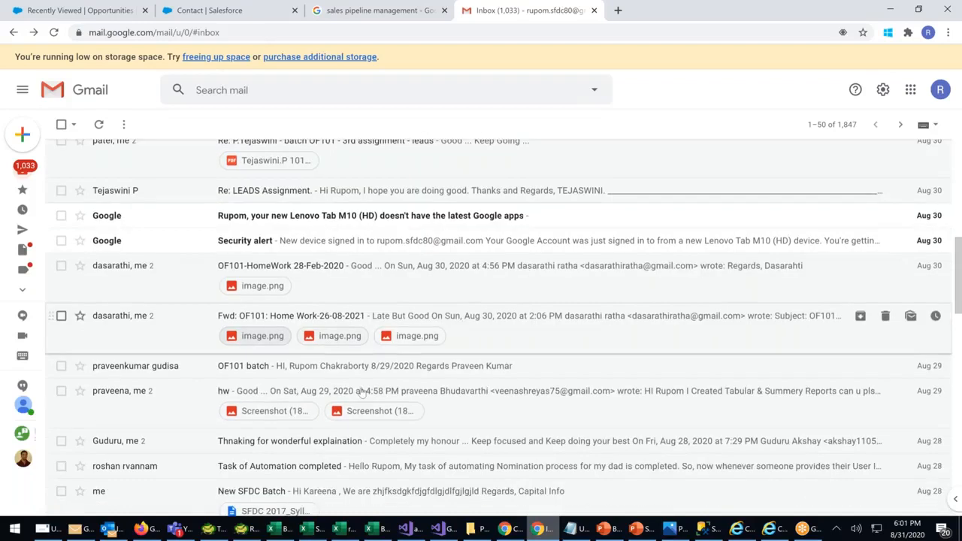
pyautogui.scroll(3, 401, 350)
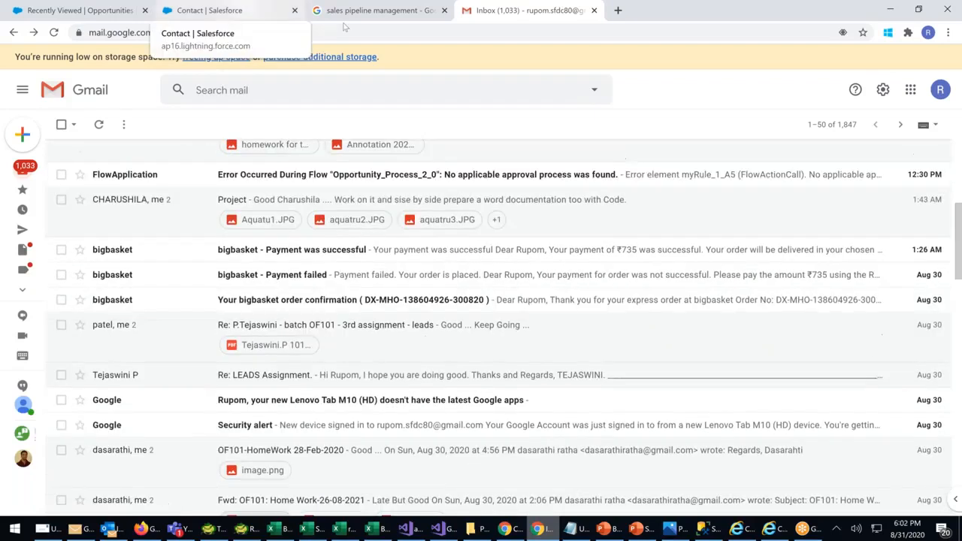
# Look through the 'sales pipeline management' image results, then switch to the Salesforce Contact page layouts tab
pyautogui.click(434, 17)
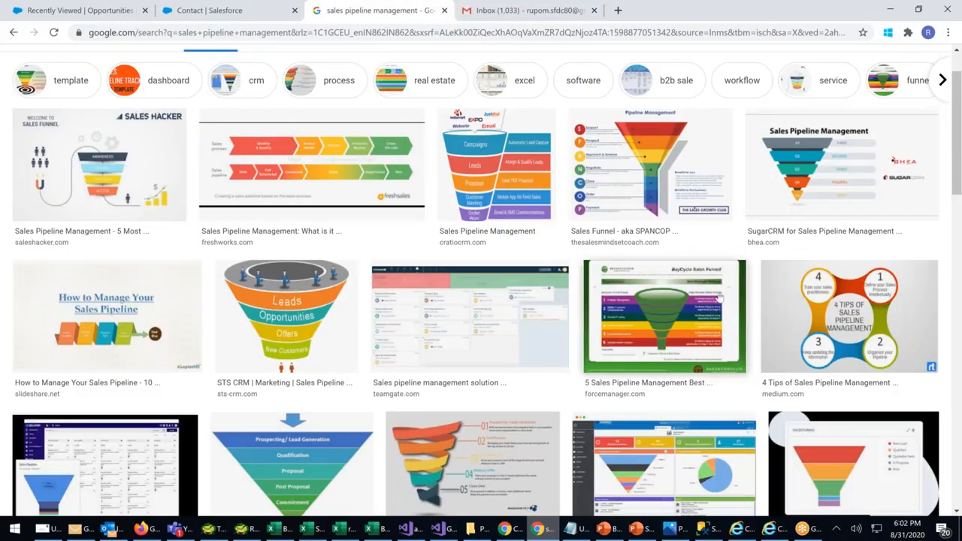
pyautogui.scroll(-2, 714, 299)
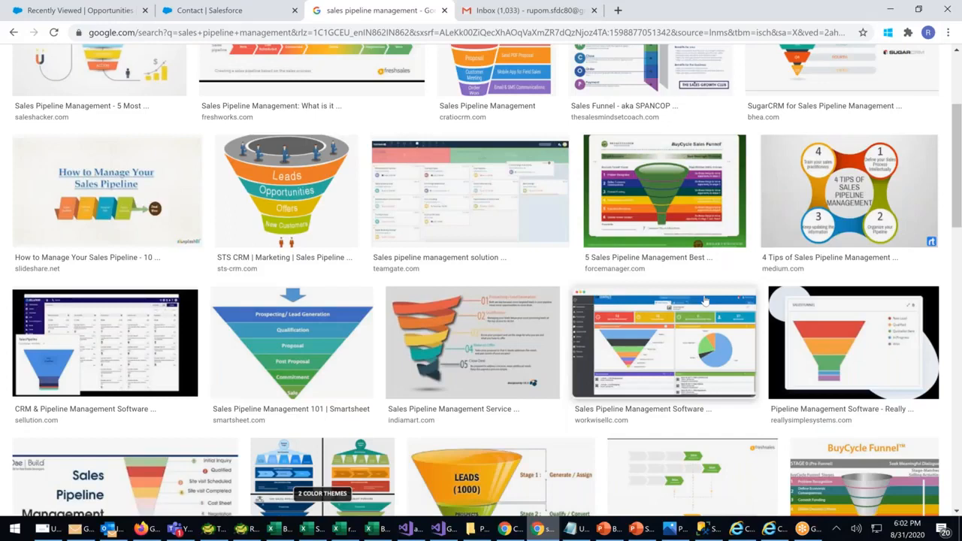
pyautogui.scroll(-5, 705, 301)
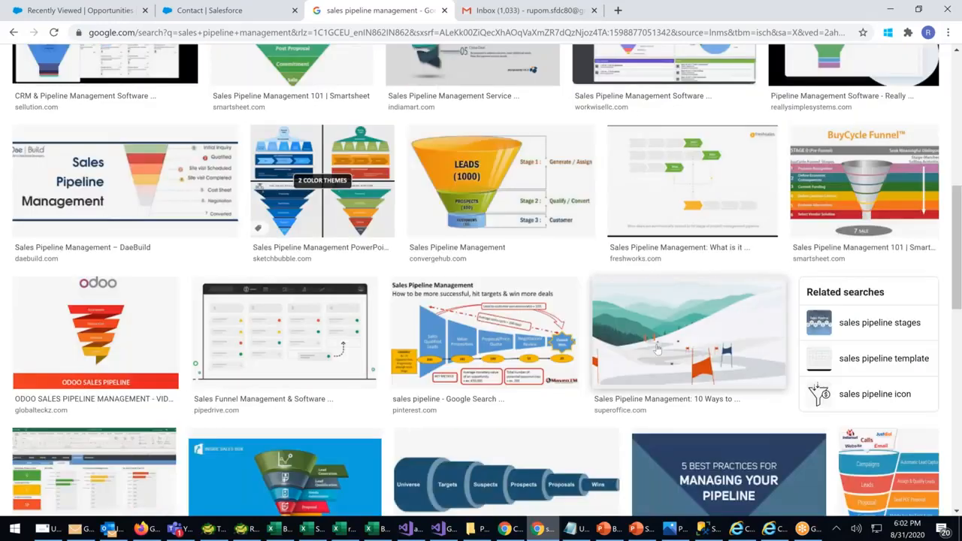
pyautogui.scroll(-3, 656, 348)
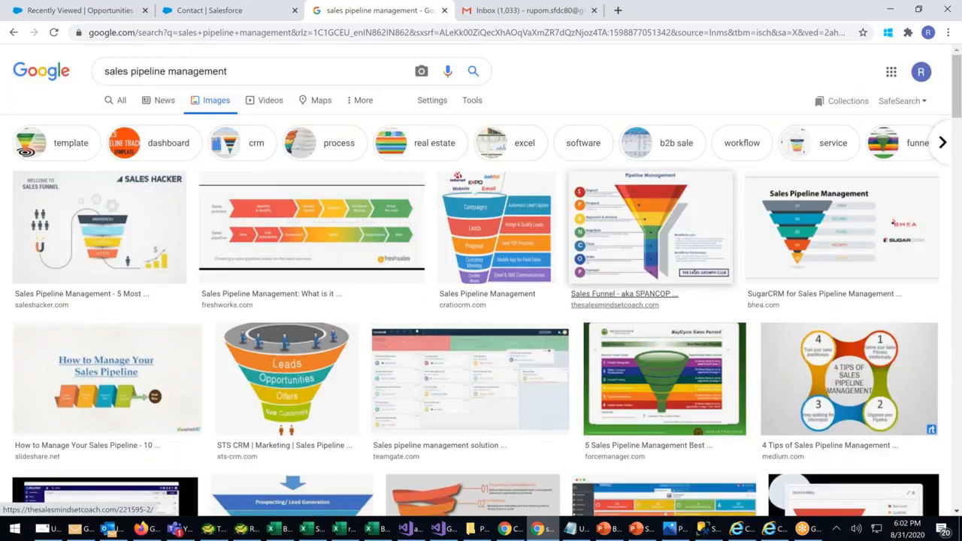
pyautogui.click(210, 11)
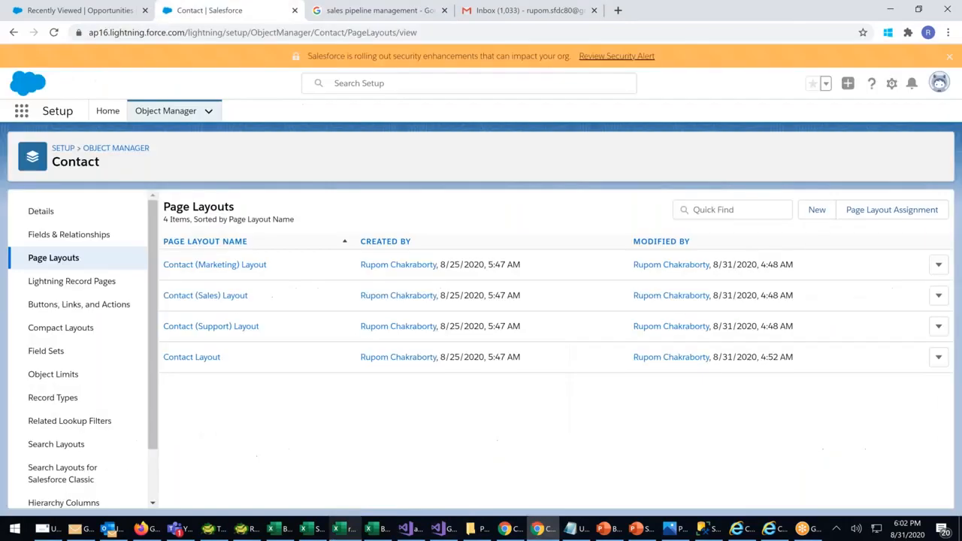
# Bring the Excel workbook Book2 forward from the taskbar
pyautogui.click(376, 530)
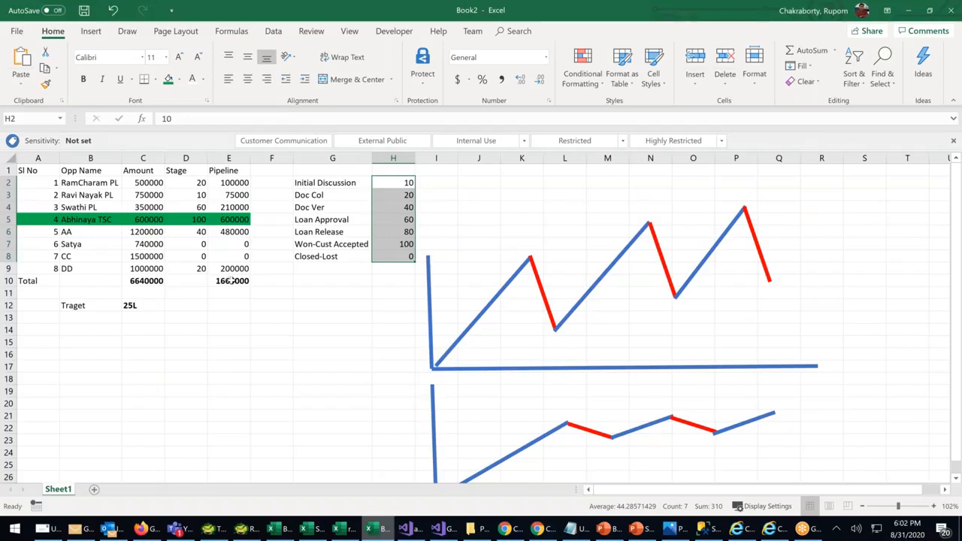
# Move the Loan Approval through Closed-Lost stages and percentages from G5:H8 down to G7:H10
pyautogui.click(332, 244)
pyautogui.moveTo(303, 182); pyautogui.dragTo(385, 257)
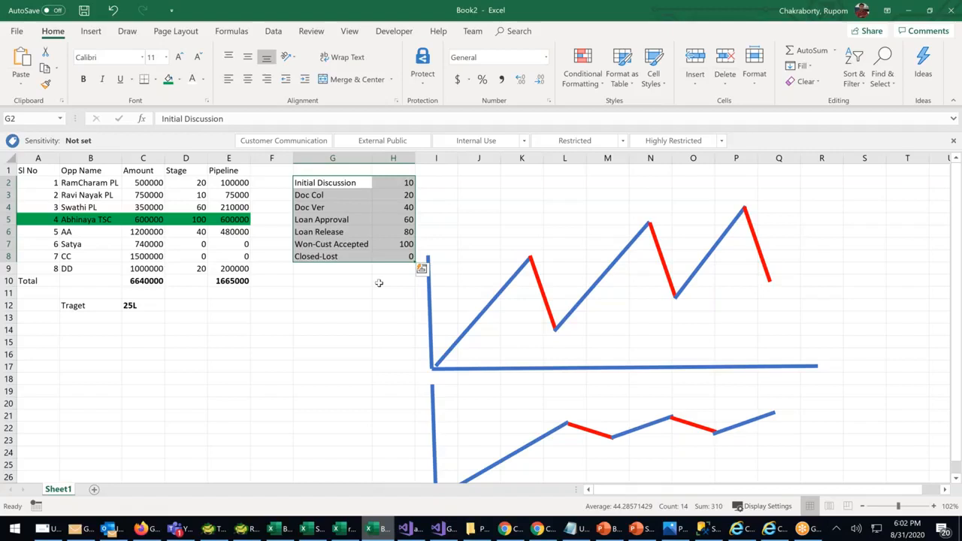
pyautogui.click(340, 300)
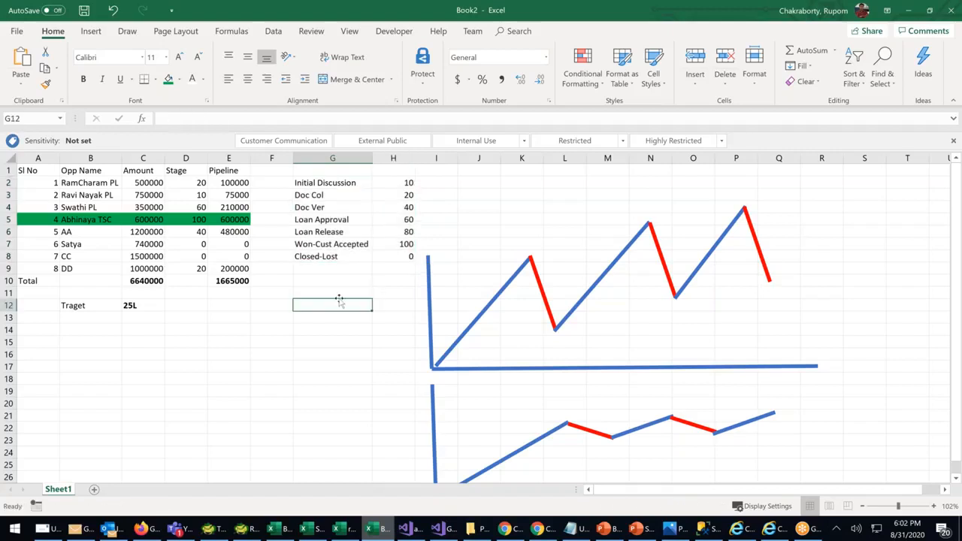
pyautogui.click(330, 208)
pyautogui.click(338, 233)
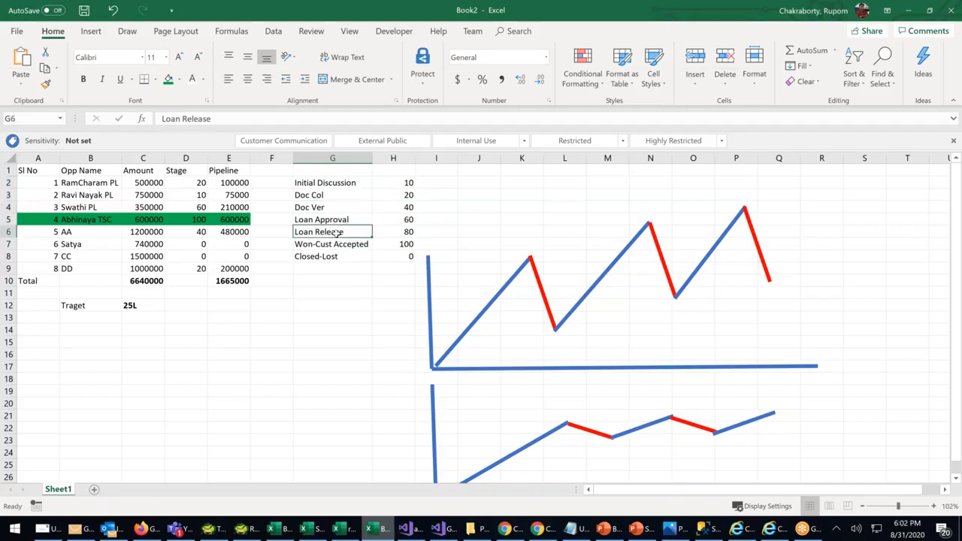
pyautogui.moveTo(328, 220); pyautogui.dragTo(378, 279)
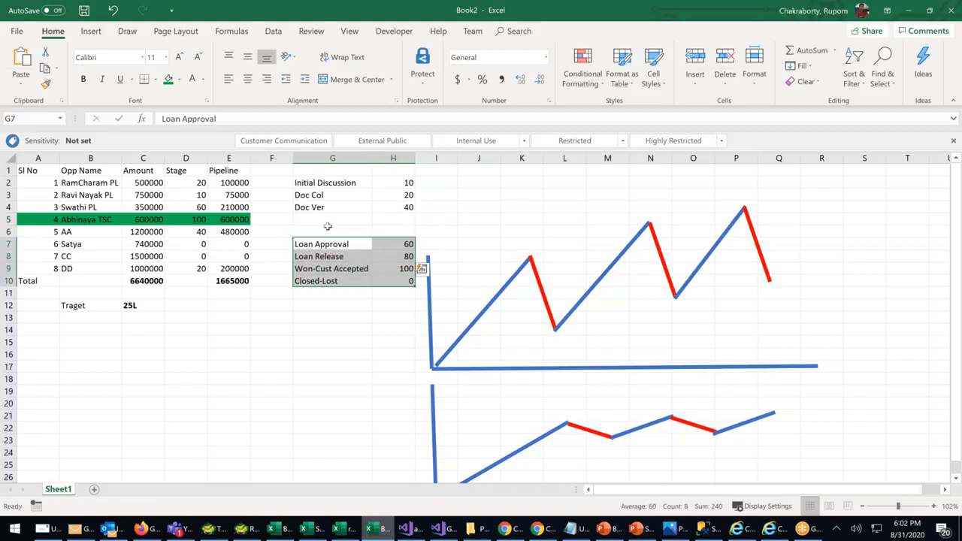
# Add a Site Verification stage at 60 and set Loan Approval to 80, Loan Release to 90
pyautogui.click(328, 226)
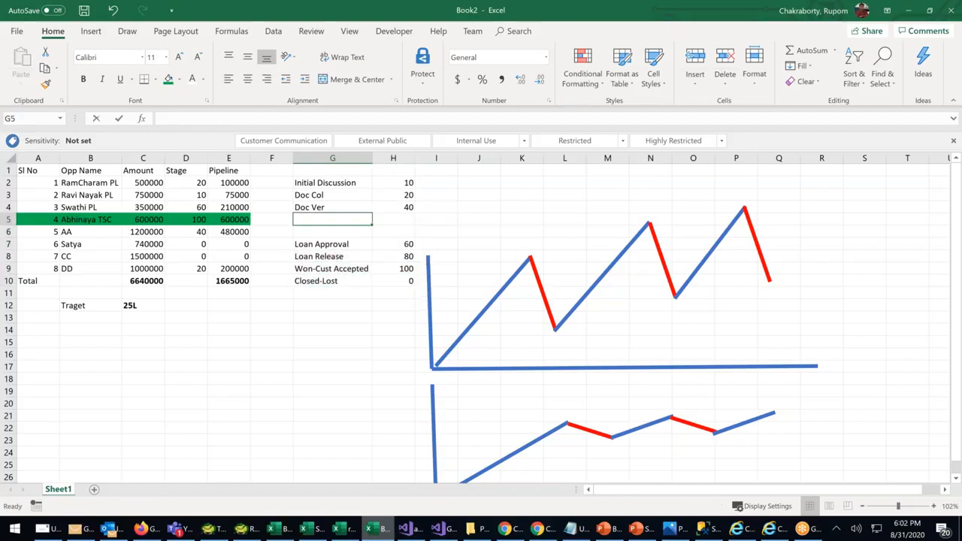
pyautogui.write('Site Veri')
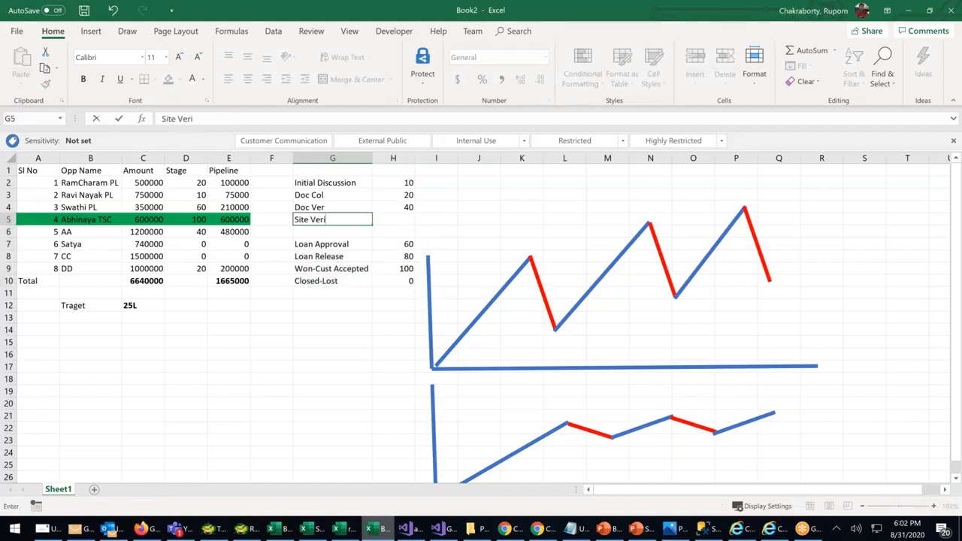
pyautogui.write('fication')
pyautogui.click(403, 217)
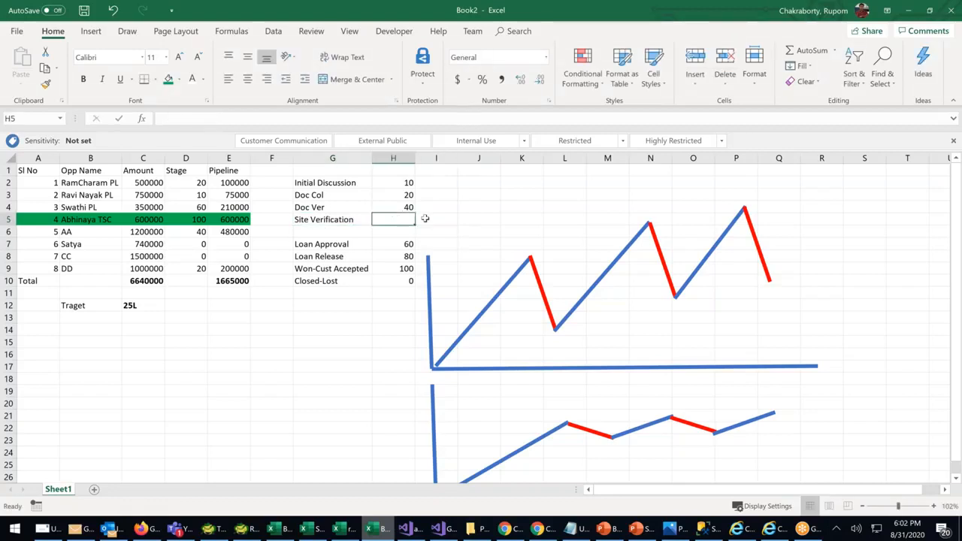
pyautogui.write('60')
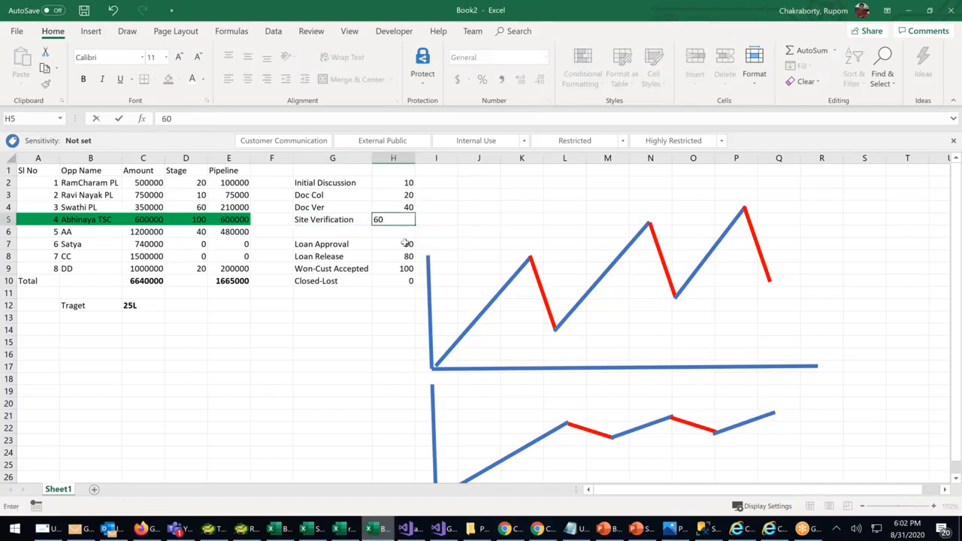
pyautogui.click(406, 243)
pyautogui.write('80')
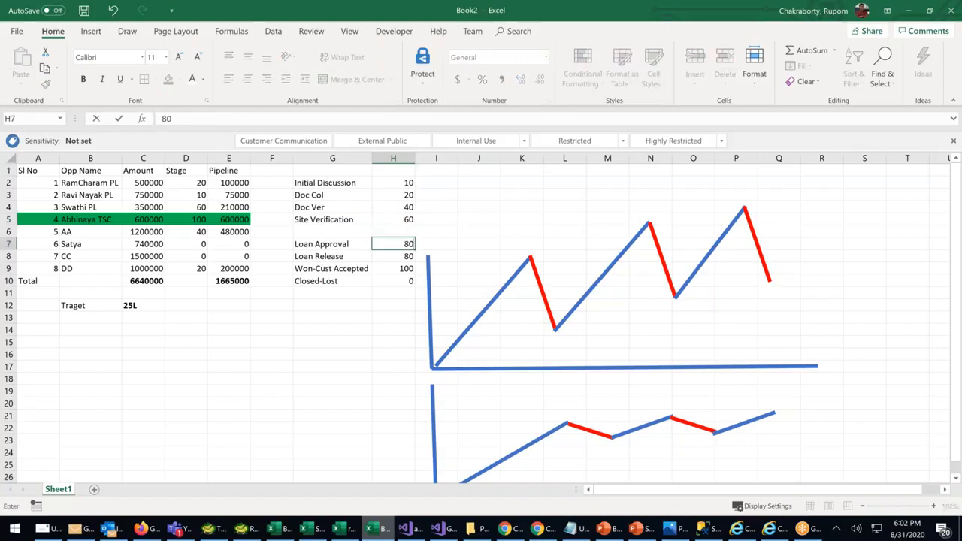
pyautogui.click(398, 255)
pyautogui.write('90')
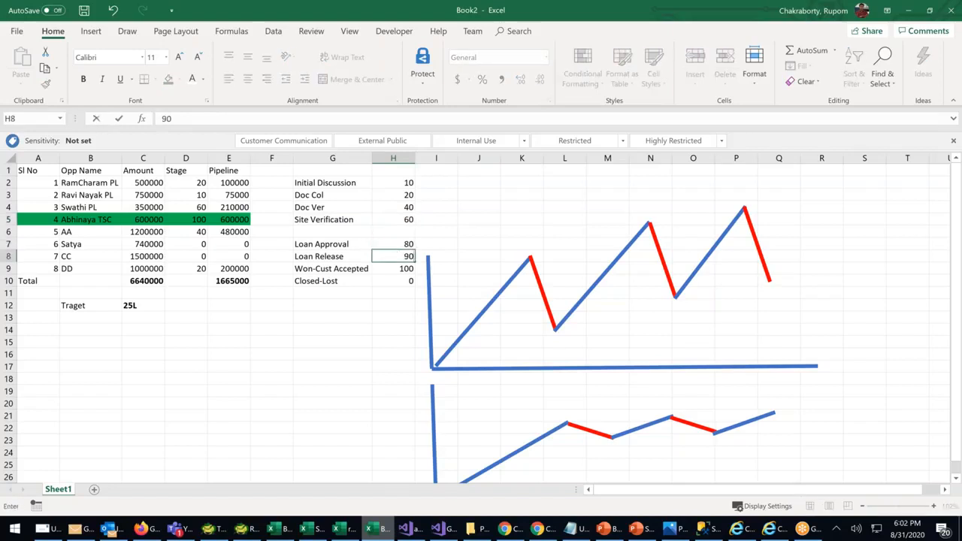
pyautogui.click(388, 340)
# Shift the later stages up one row to close the gap, and zoom to 146%
pyautogui.moveTo(331, 244); pyautogui.dragTo(405, 281)
pyautogui.moveTo(392, 229); pyautogui.dragTo(389, 235)
pyautogui.click(331, 305)
pyautogui.click(333, 223)
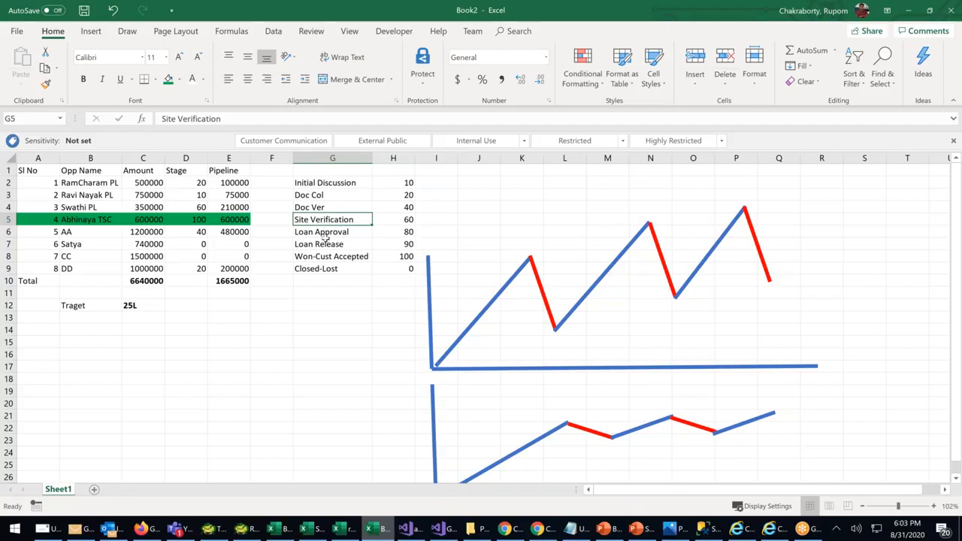
pyautogui.click(904, 509)
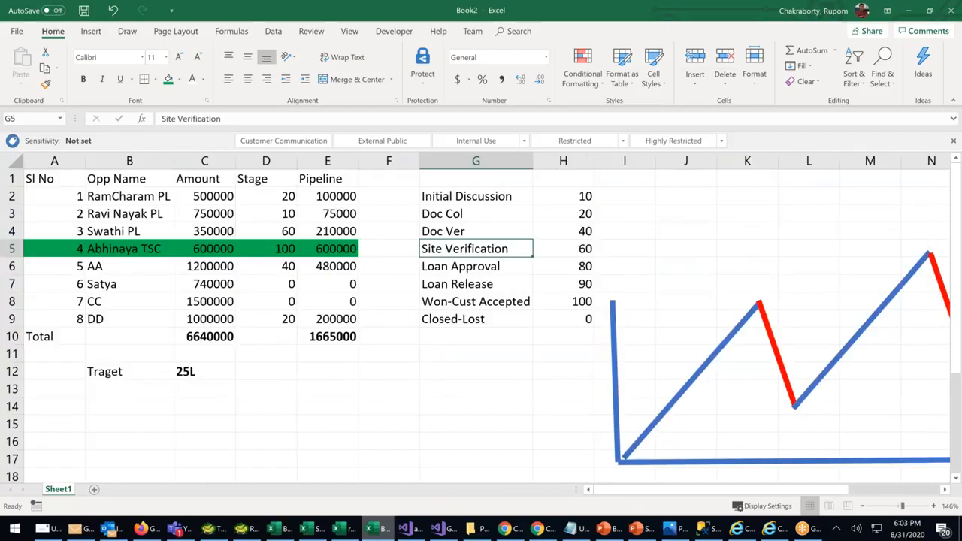
pyautogui.click(484, 286)
pyautogui.click(484, 249)
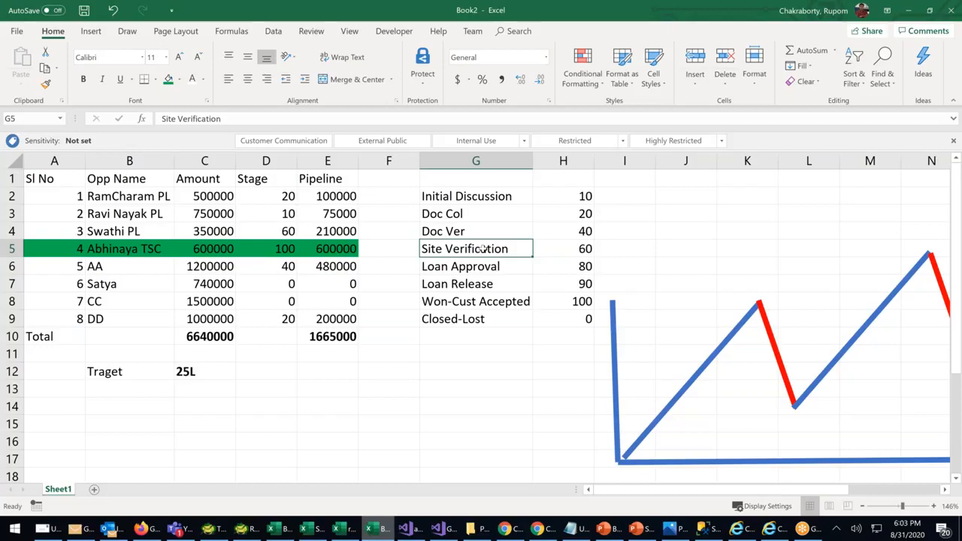
# Review the stage names and percentages in G2:H9, then return to Salesforce
pyautogui.moveTo(486, 201); pyautogui.dragTo(483, 321)
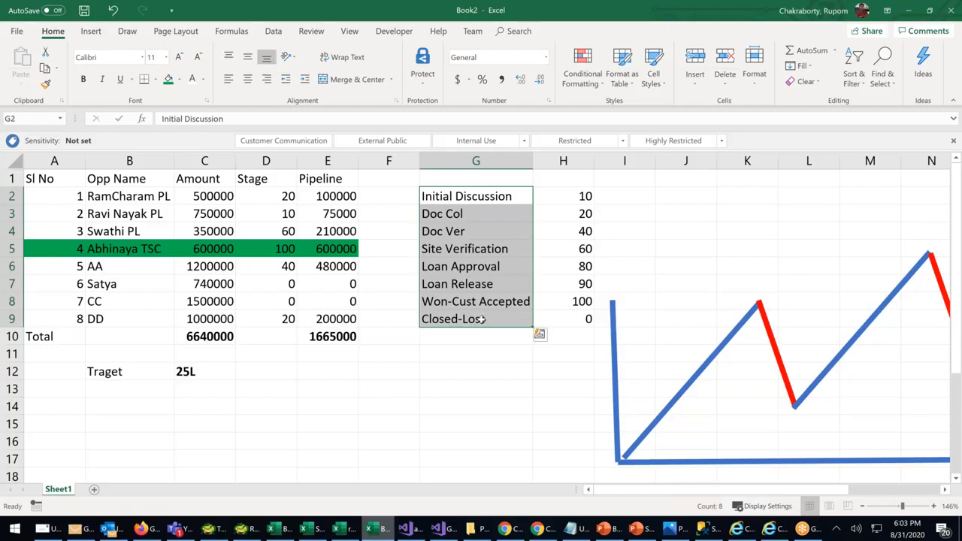
pyautogui.click(500, 369)
pyautogui.moveTo(466, 200); pyautogui.dragTo(585, 319)
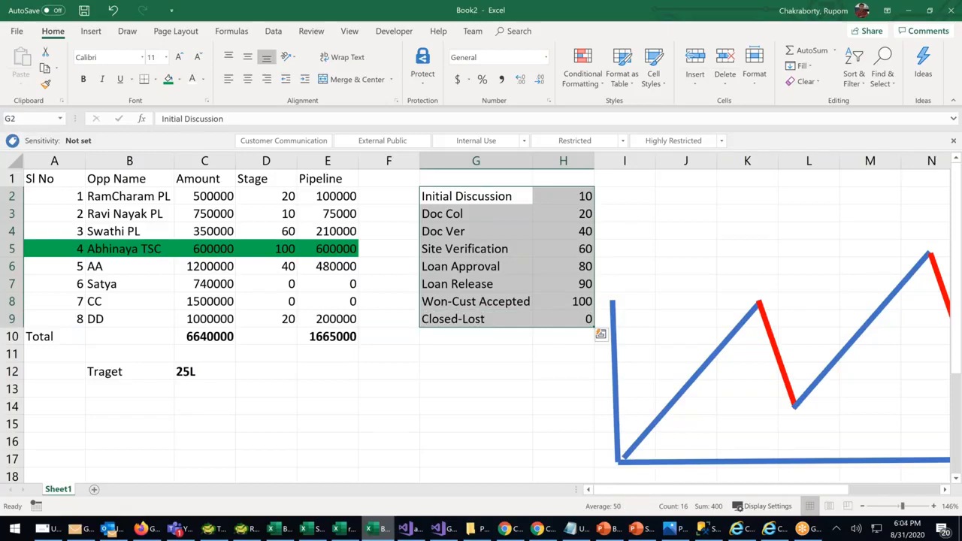
pyautogui.click(538, 529)
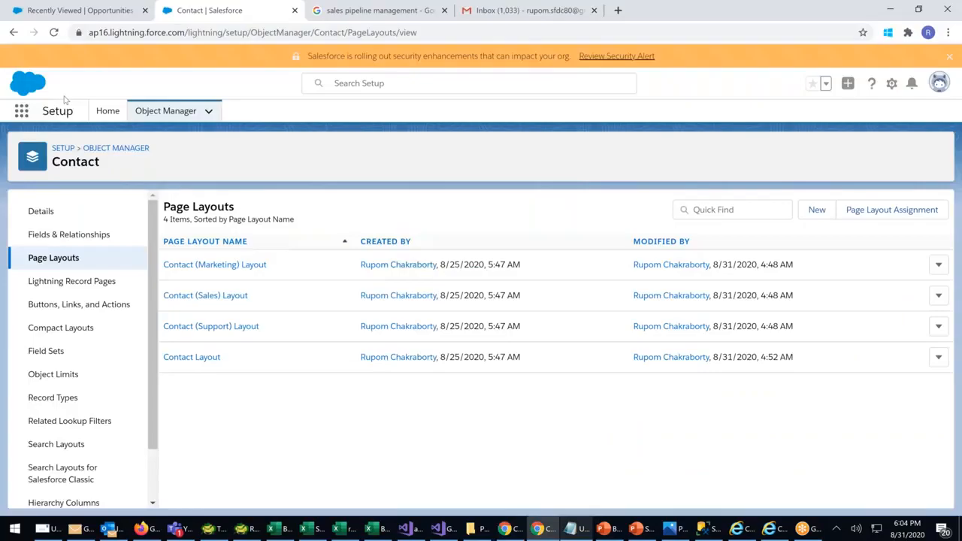
# Open Tollywood-PL Ramcharan's details from Recently Viewed to show Stage Prospecting at 10%
pyautogui.click(93, 13)
pyautogui.click(107, 199)
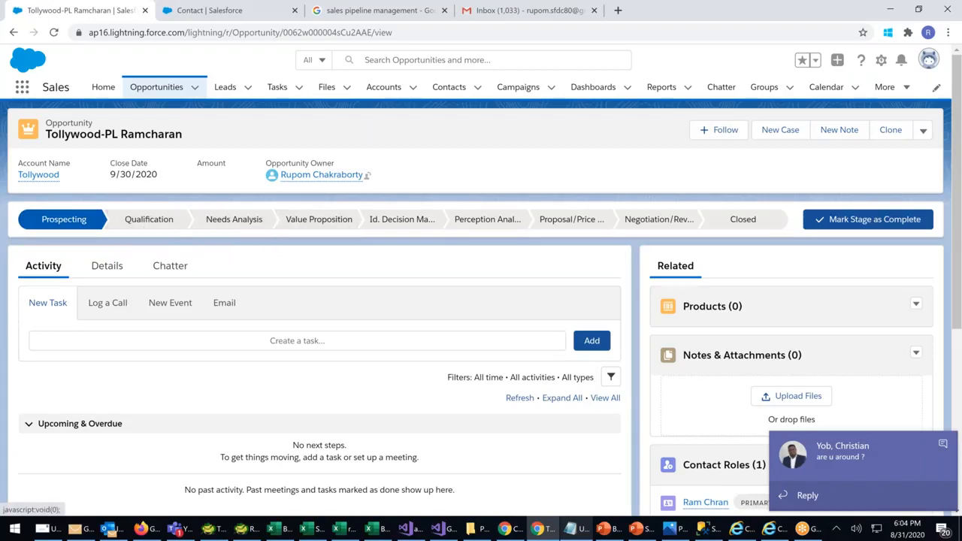
pyautogui.click(106, 268)
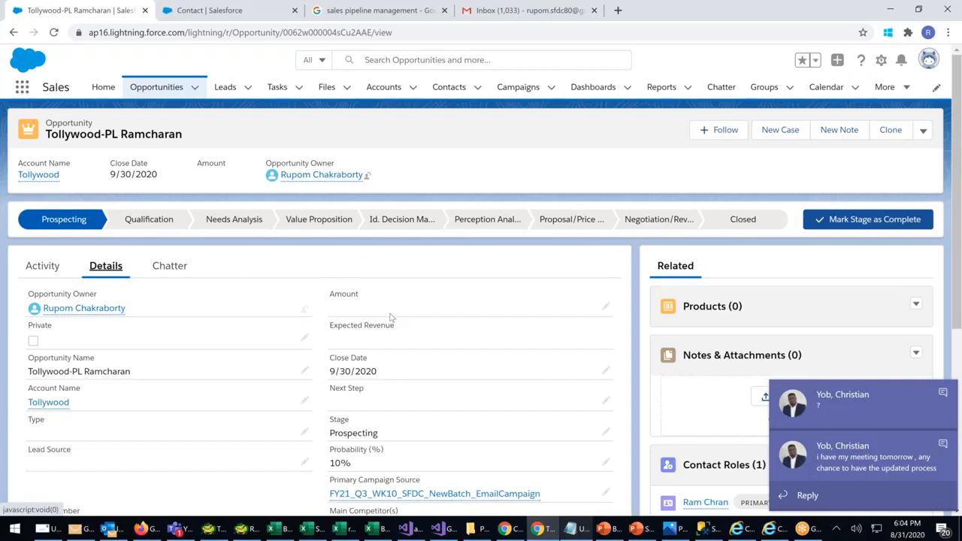
pyautogui.scroll(-2, 390, 315)
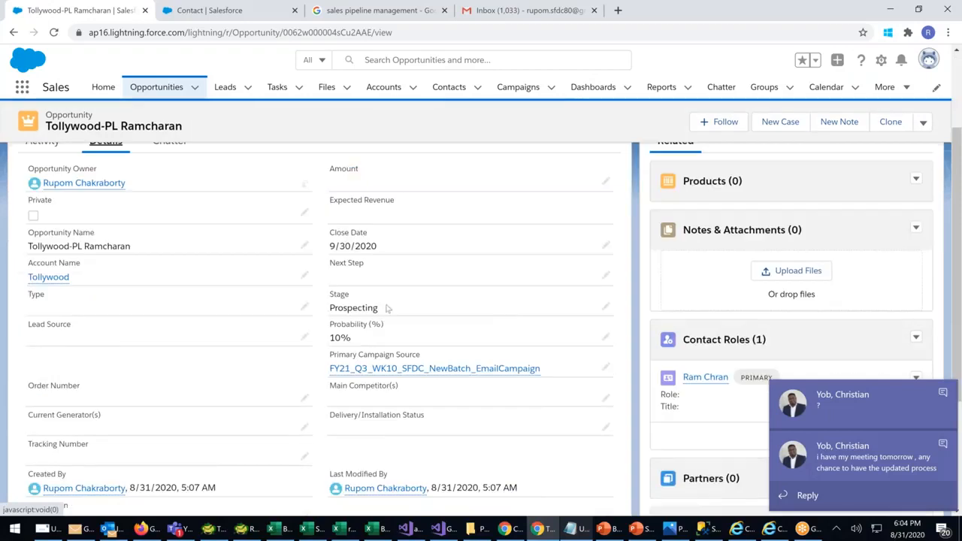
# Step the Stage through Qualification to Needs Analysis, checking the Probability each time
pyautogui.click(605, 308)
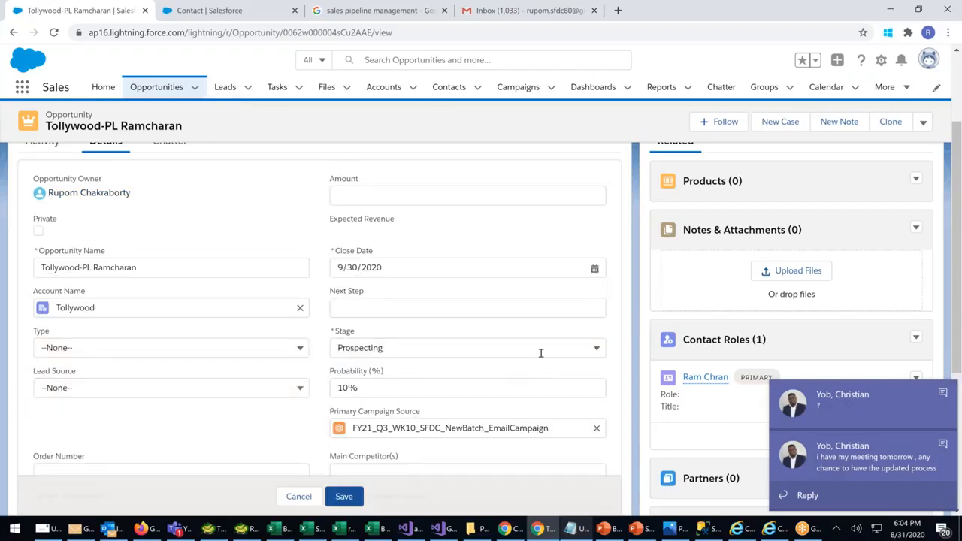
pyautogui.click(544, 351)
pyautogui.click(376, 198)
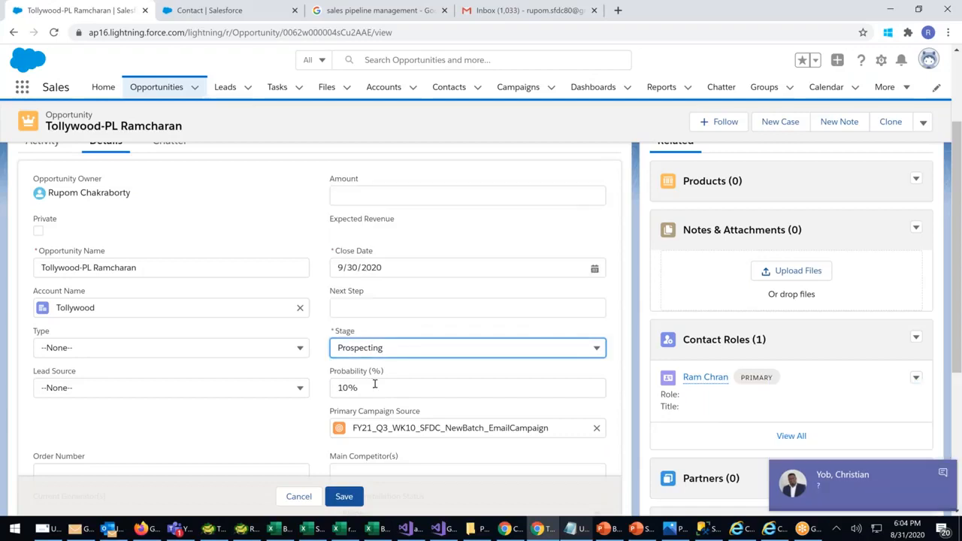
pyautogui.click(425, 348)
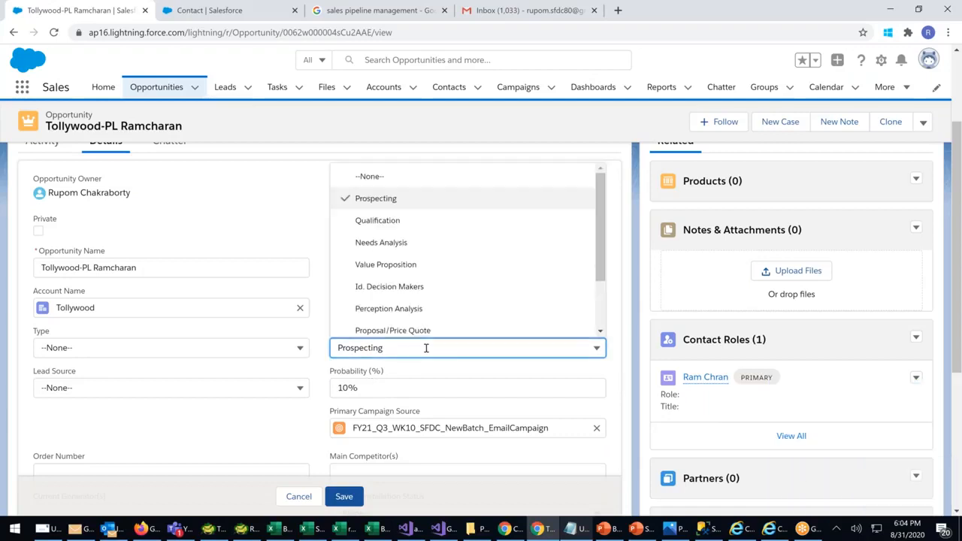
pyautogui.click(370, 221)
pyautogui.click(387, 386)
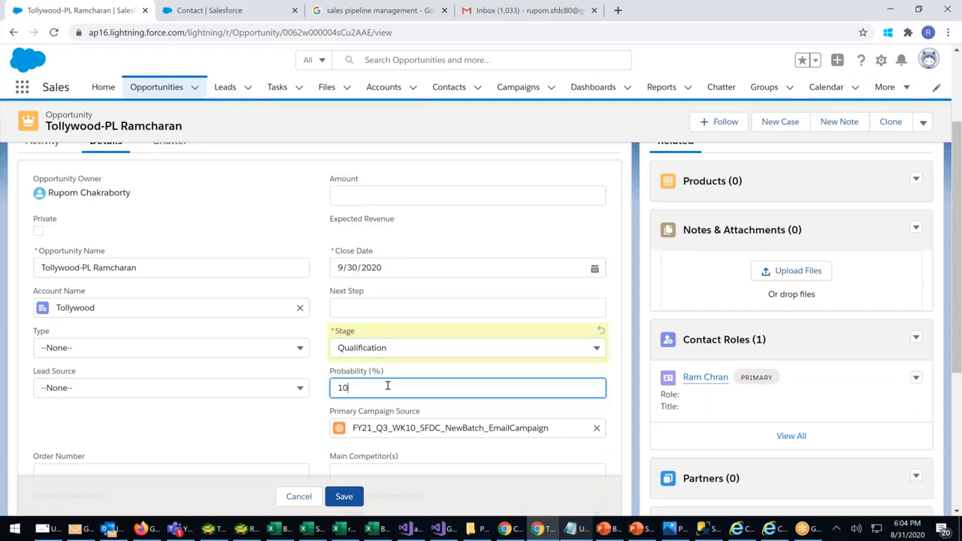
pyautogui.click(451, 347)
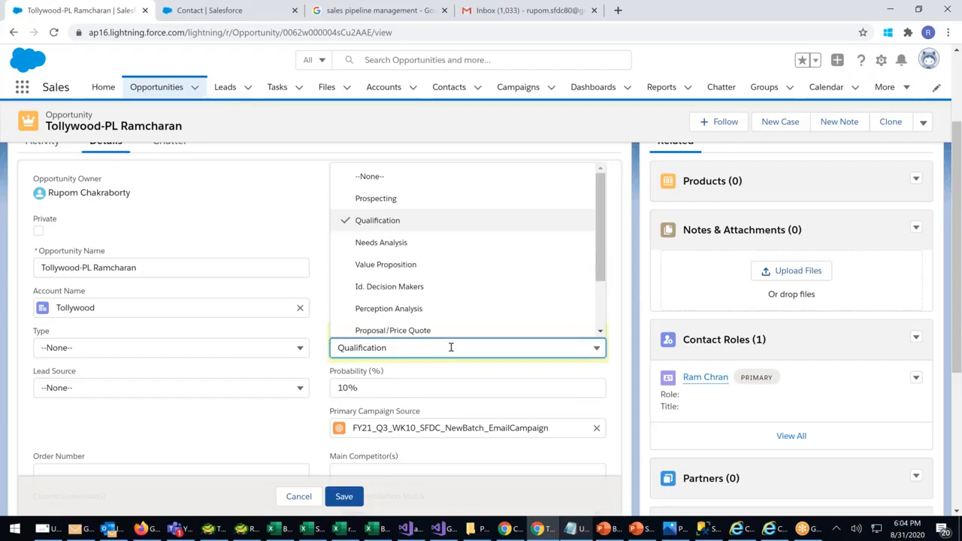
pyautogui.click(381, 243)
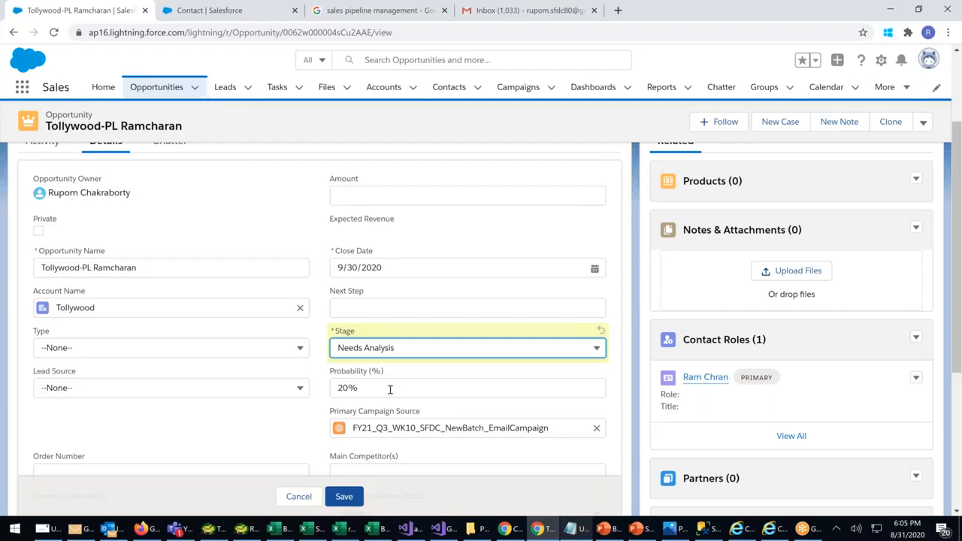
# Continue through Value Proposition and Id. Decision Makers to Perception Analysis at 70%
pyautogui.click(597, 348)
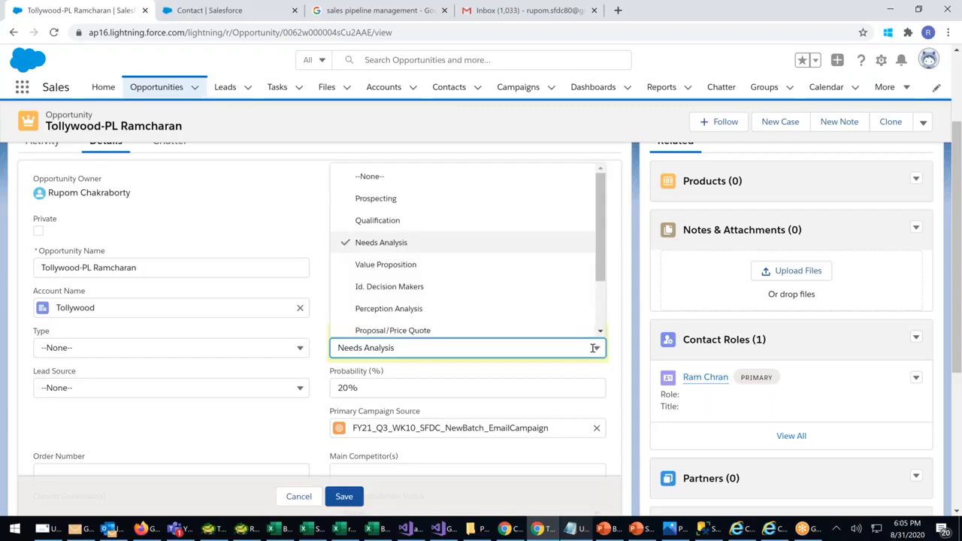
pyautogui.click(405, 269)
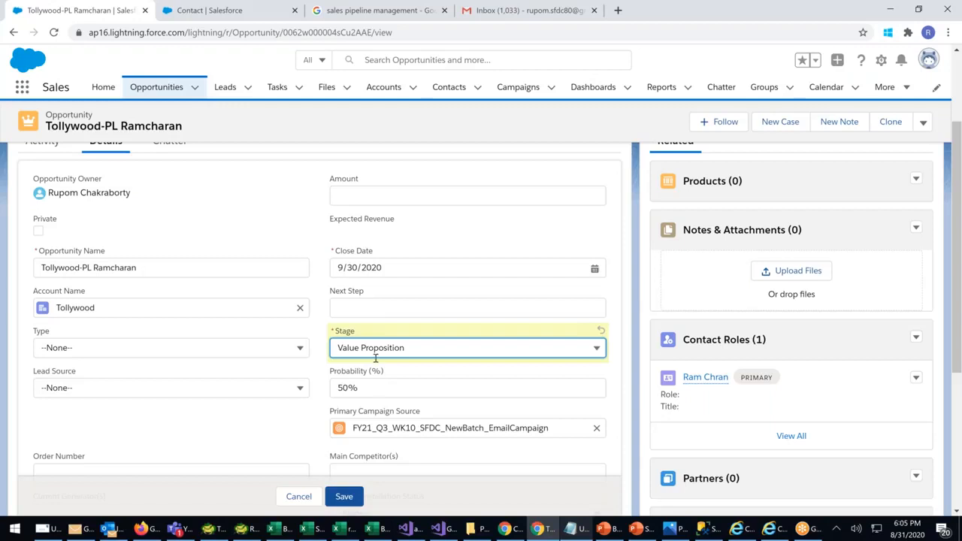
pyautogui.click(427, 349)
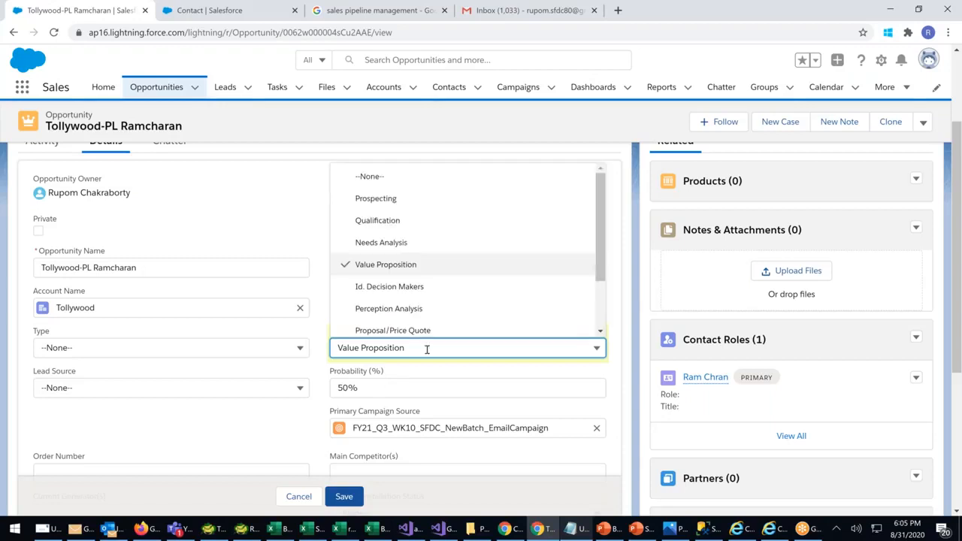
pyautogui.click(390, 287)
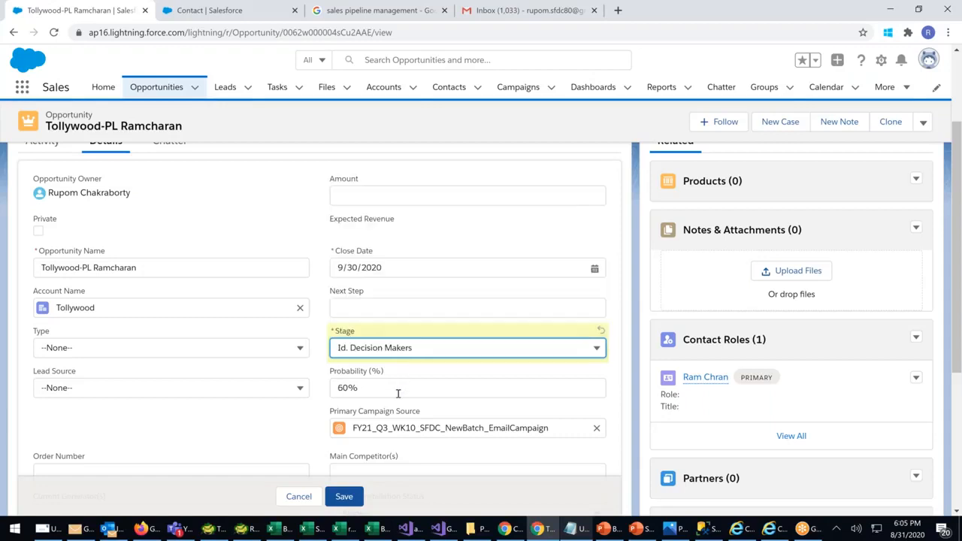
pyautogui.click(410, 350)
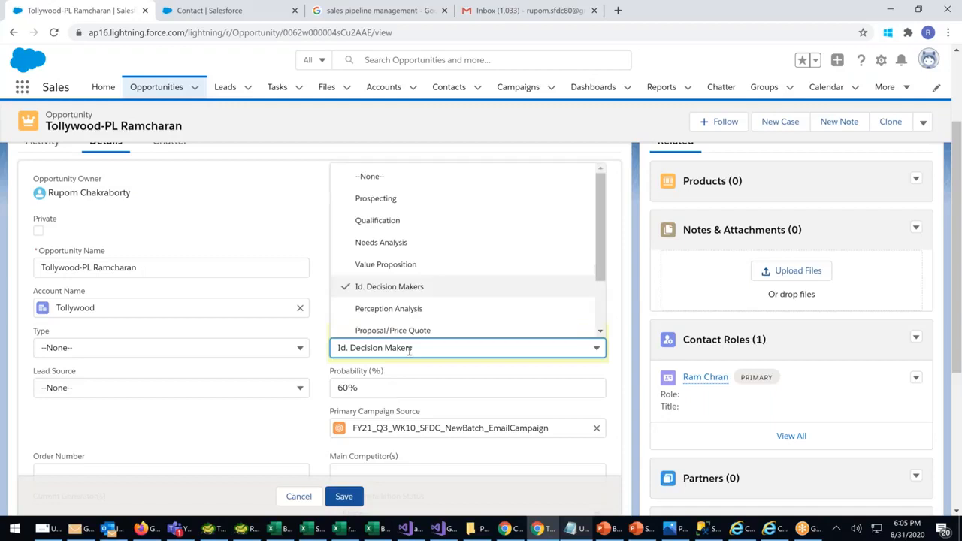
pyautogui.click(392, 309)
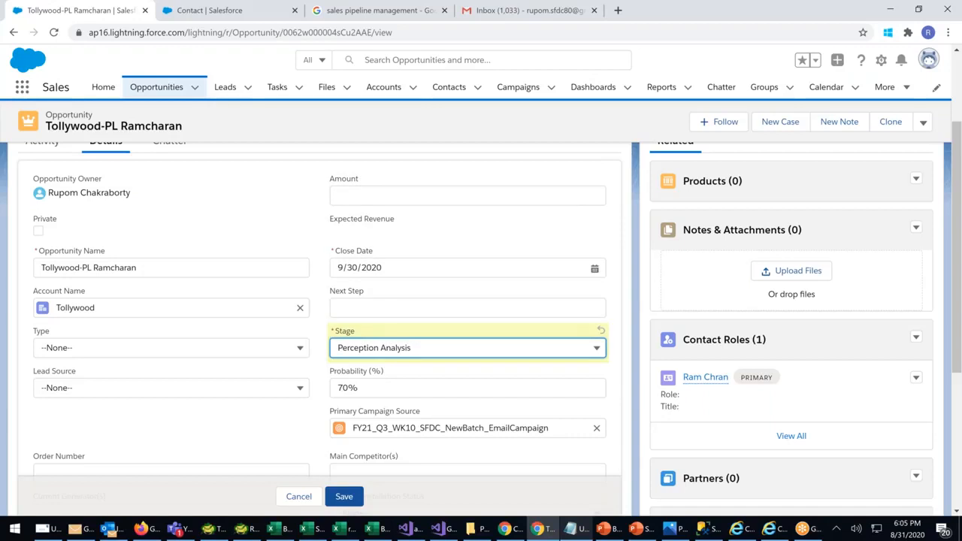
pyautogui.click(443, 351)
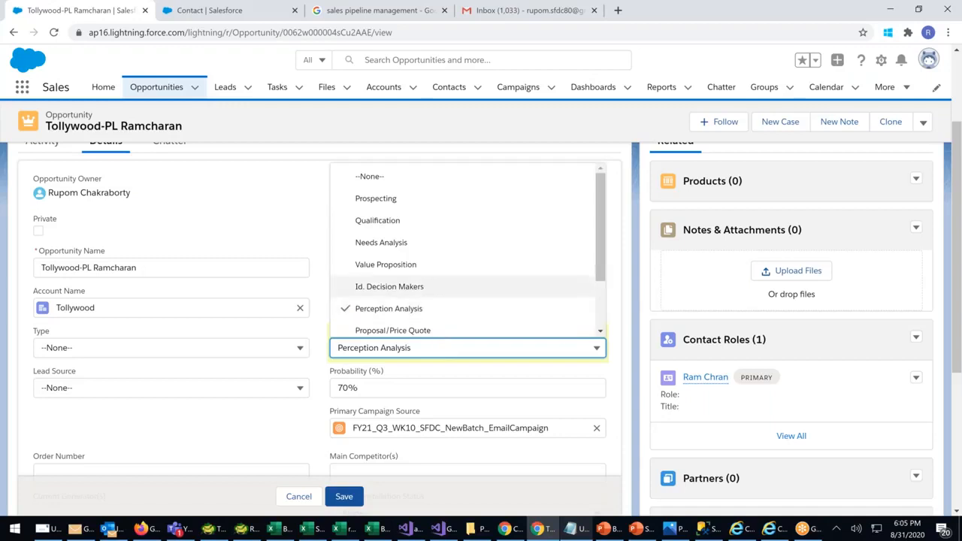
pyautogui.scroll(-2, 448, 292)
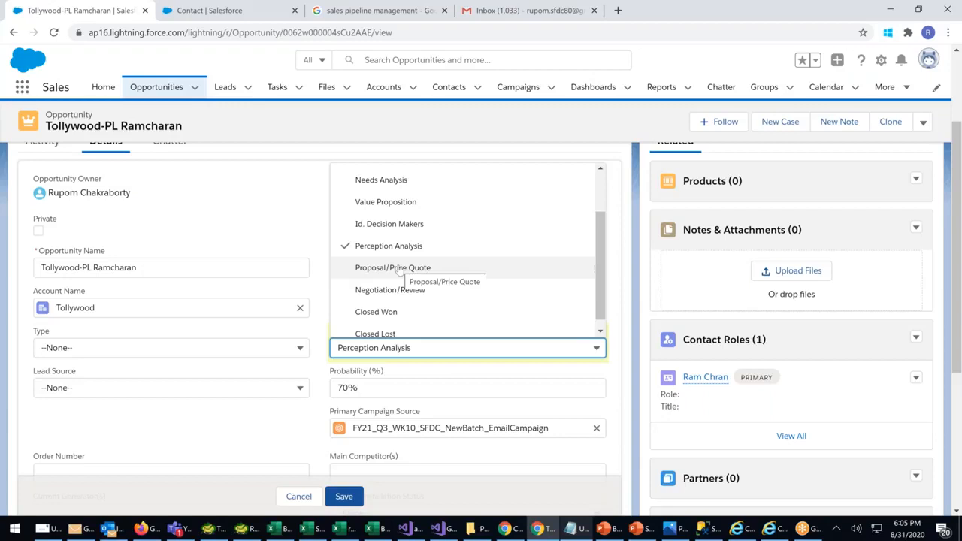
# Move the Stage to Proposal/Price Quote, then Negotiation/Review at 90% probability
pyautogui.click(398, 269)
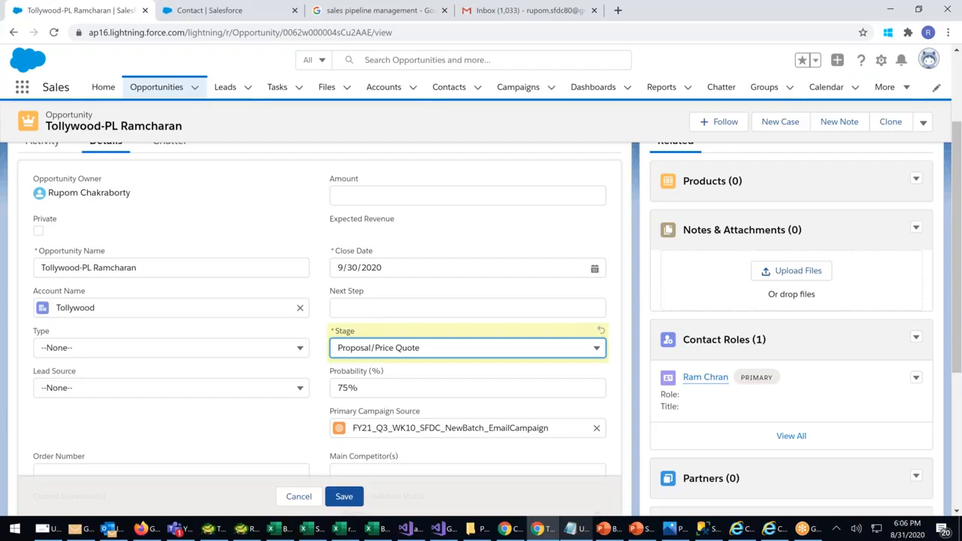
pyautogui.click(441, 348)
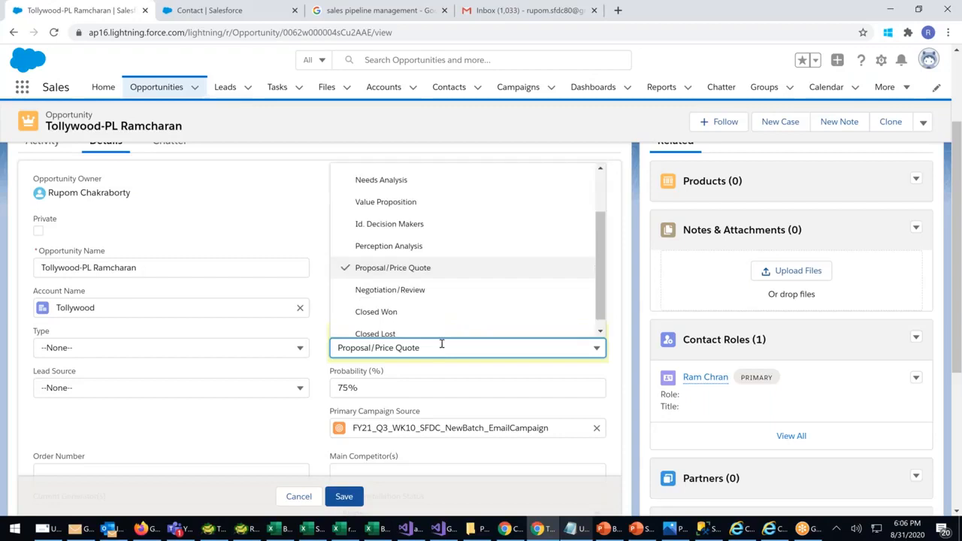
pyautogui.click(388, 292)
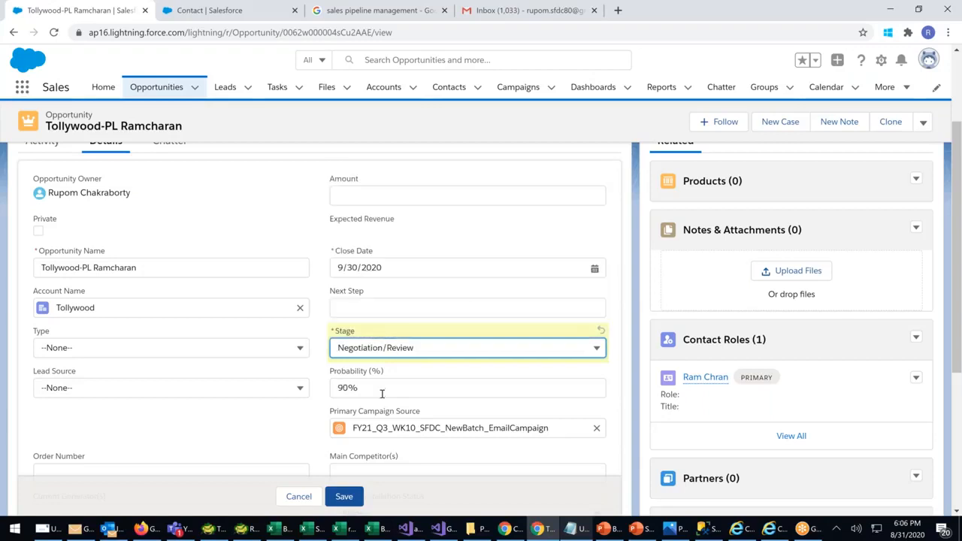
pyautogui.click(414, 349)
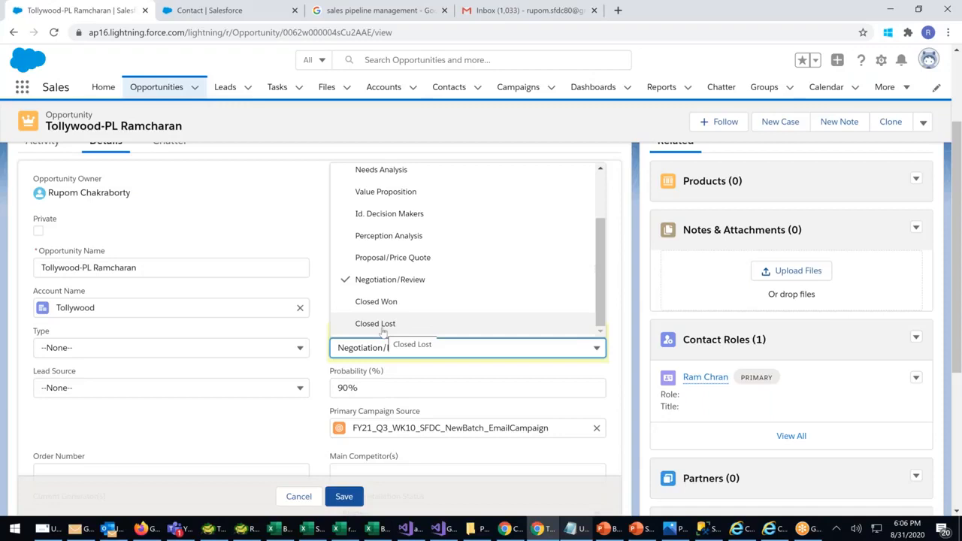
pyautogui.scroll(2, 390, 305)
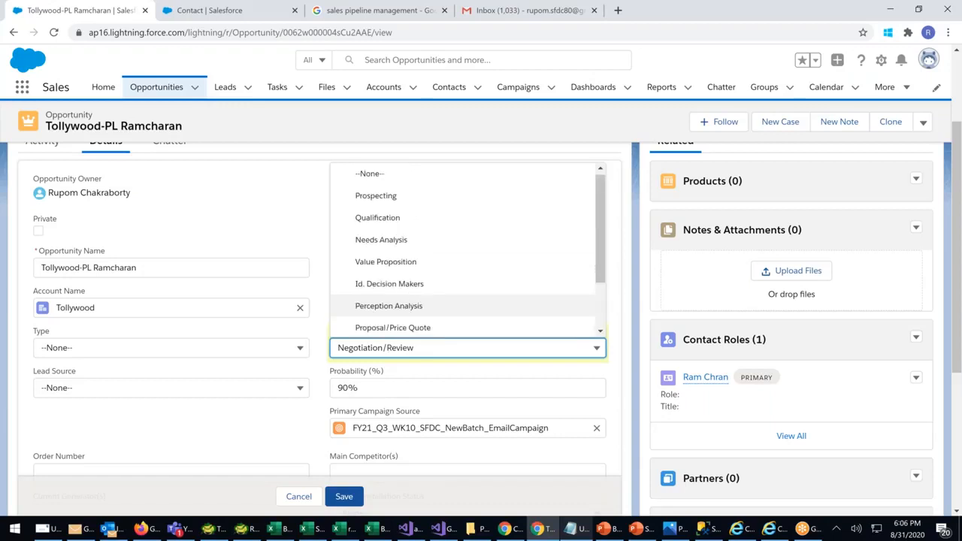
pyautogui.scroll(2, 482, 343)
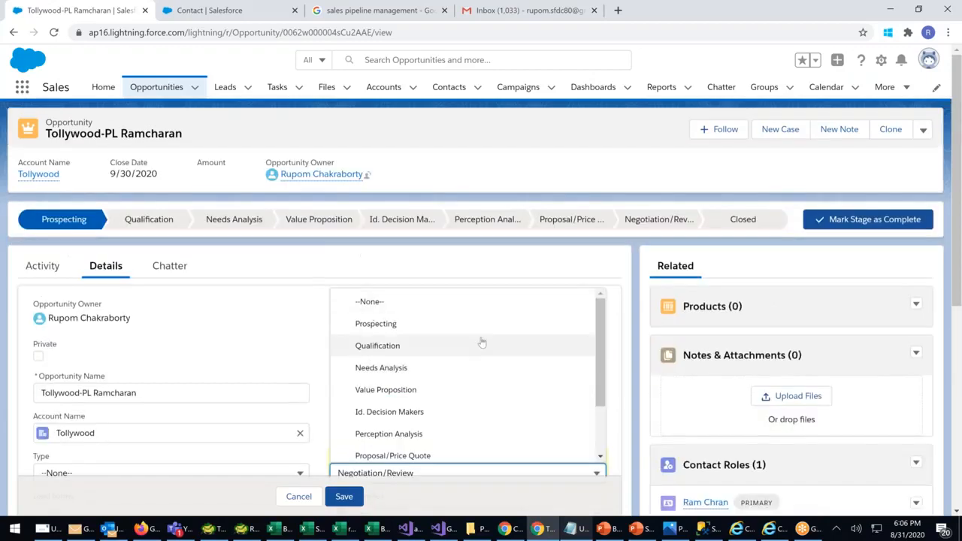
# Enter Amount 3400000 and save the Stage as Needs Analysis
pyautogui.click(281, 314)
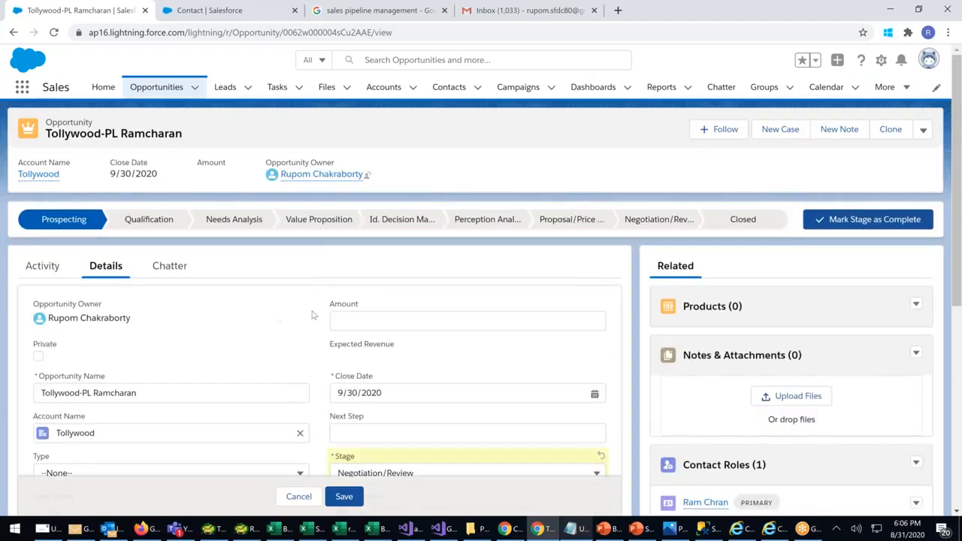
pyautogui.click(353, 324)
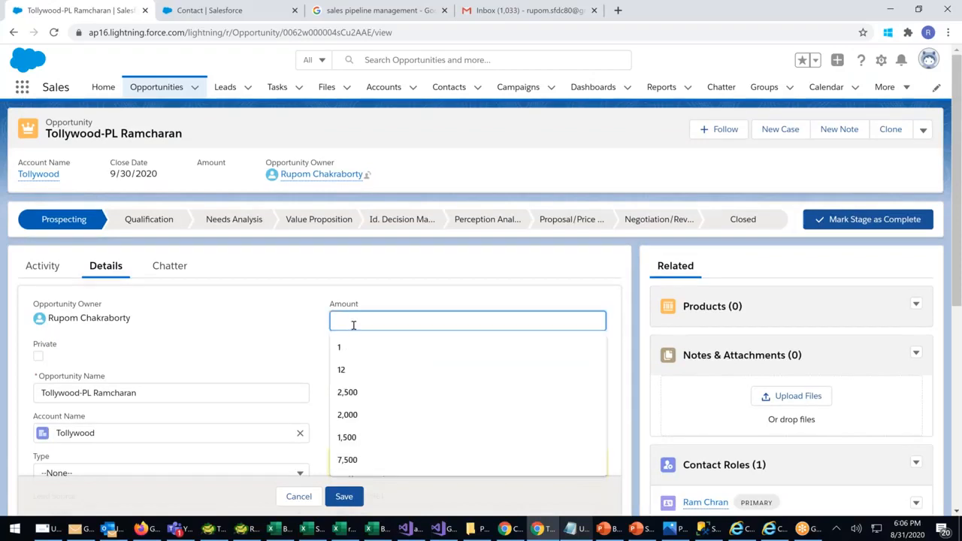
pyautogui.write('3400000')
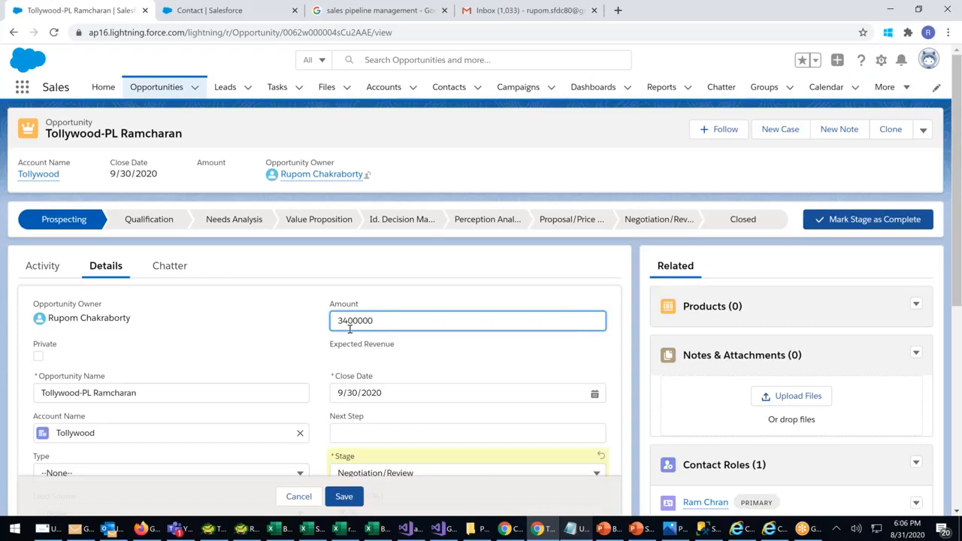
pyautogui.click(493, 371)
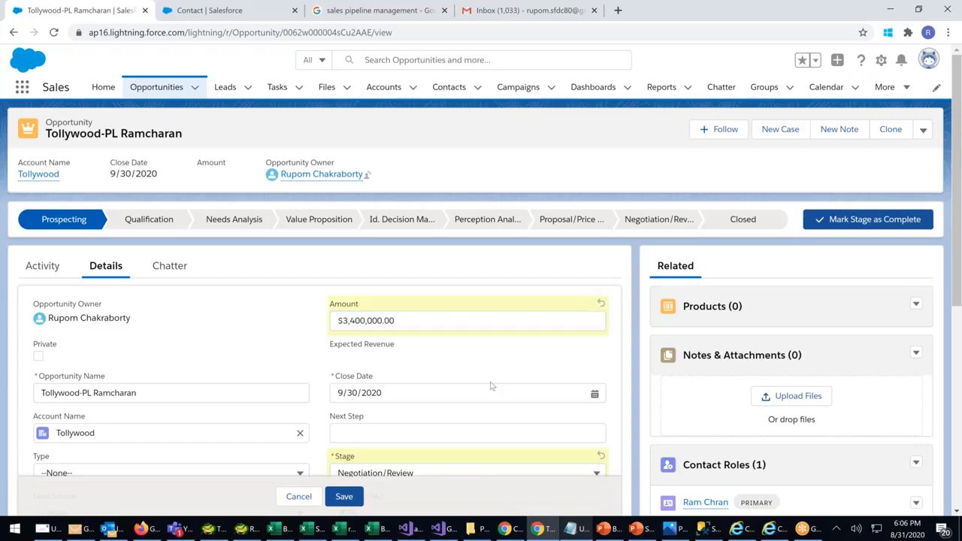
pyautogui.scroll(-1, 440, 405)
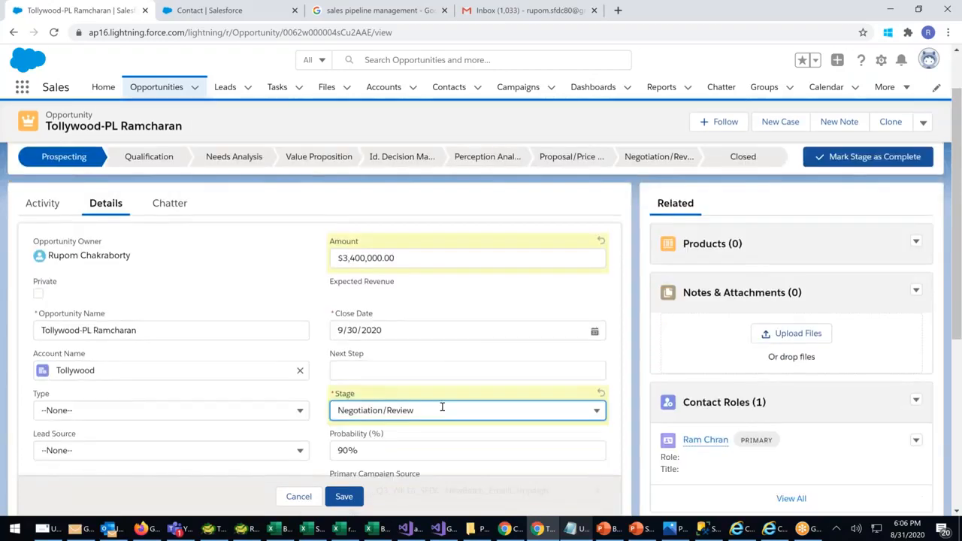
pyautogui.click(440, 409)
pyautogui.scroll(1, 381, 268)
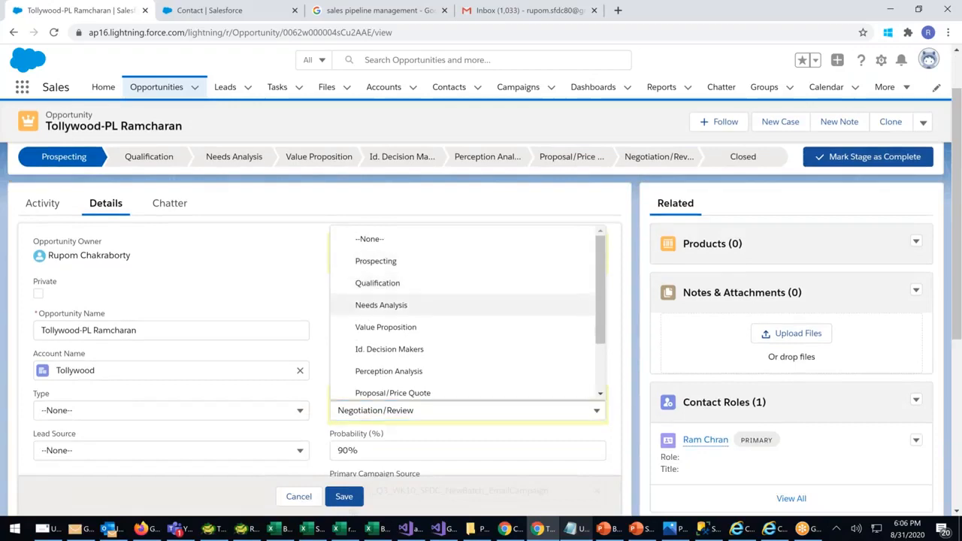
pyautogui.click(380, 304)
pyautogui.click(344, 497)
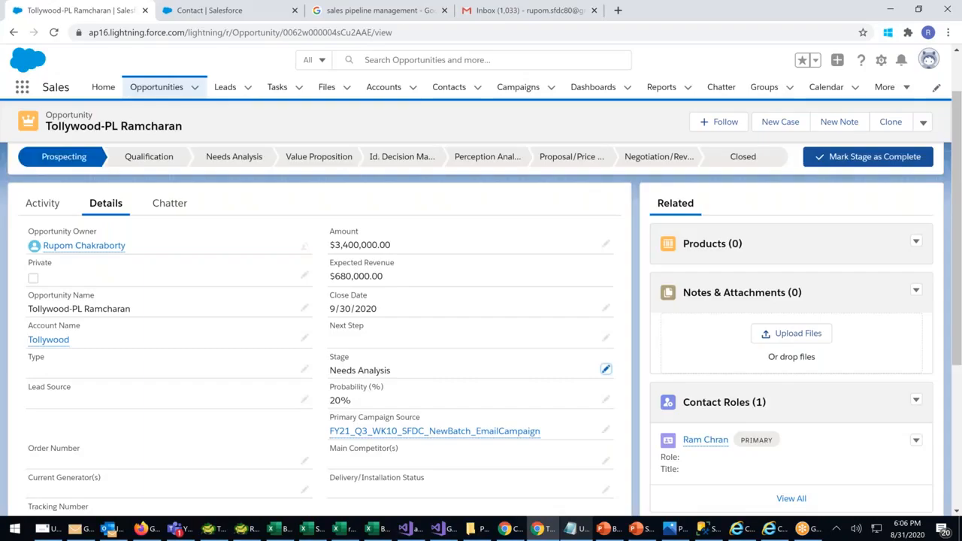
# Correct the Amount to $340,000.00 and save, giving Expected Revenue $68,000.00
pyautogui.moveTo(331, 246); pyautogui.dragTo(337, 280)
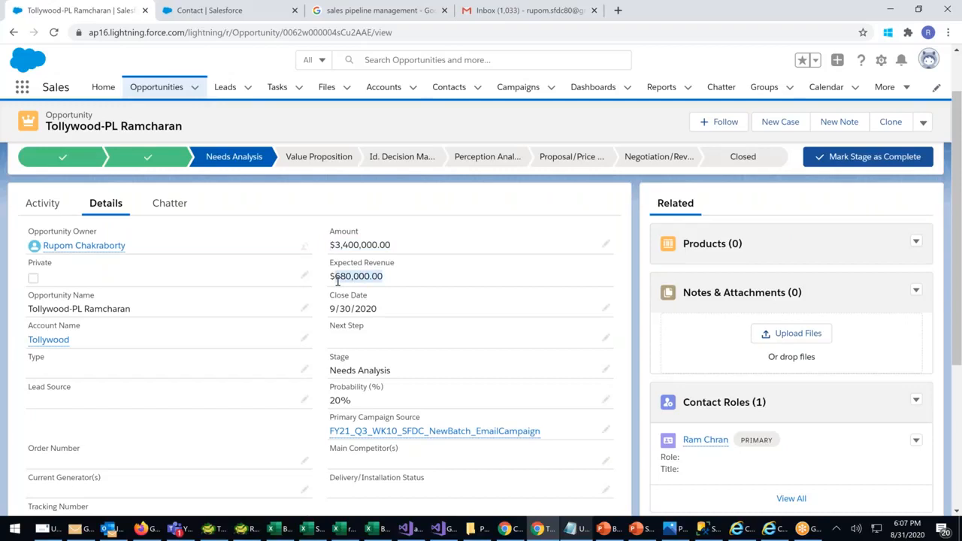
pyautogui.doubleClick(366, 245)
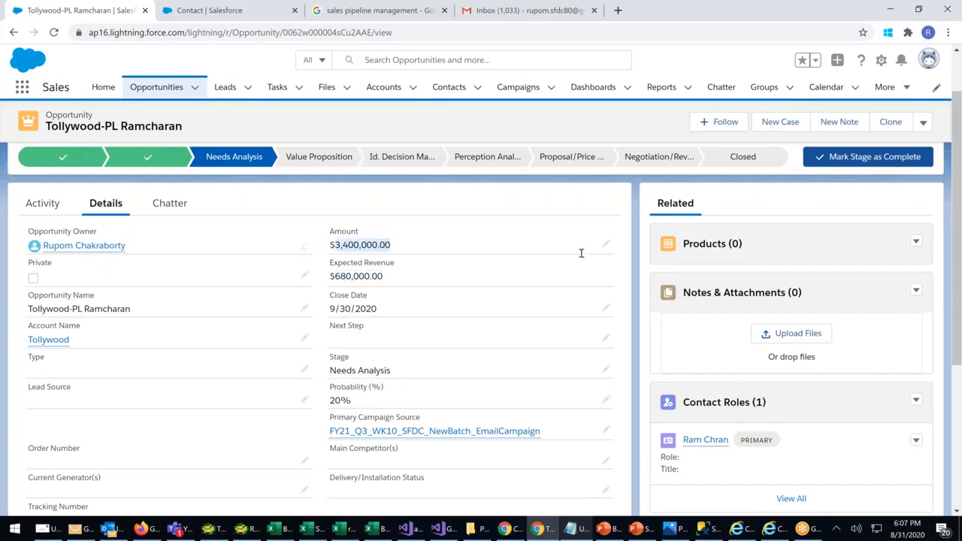
pyautogui.doubleClick(581, 253)
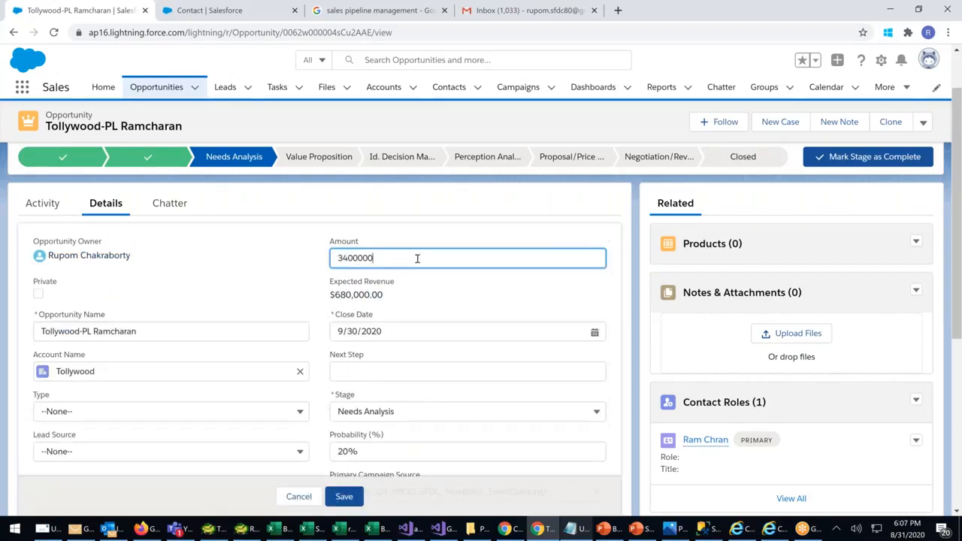
pyautogui.press('BackSpace')
pyautogui.click(430, 228)
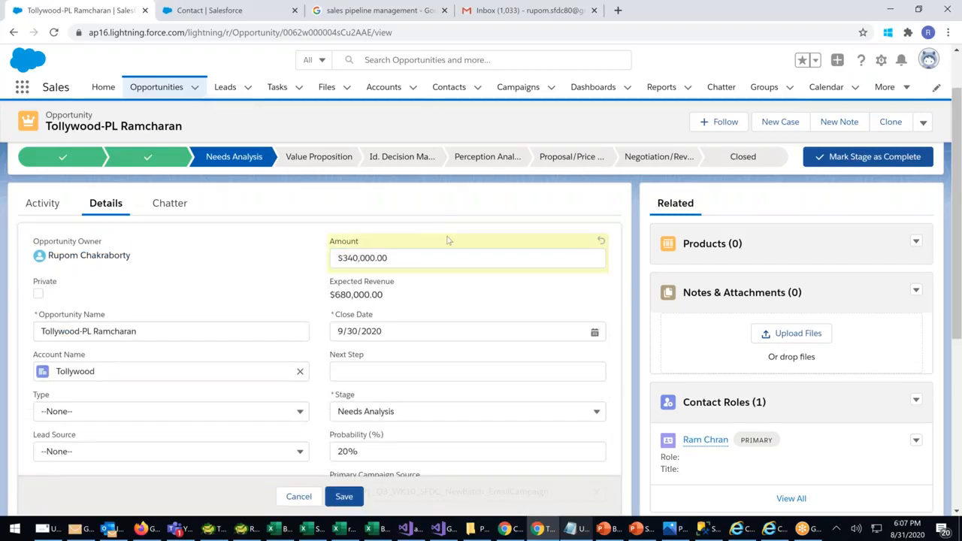
pyautogui.click(344, 496)
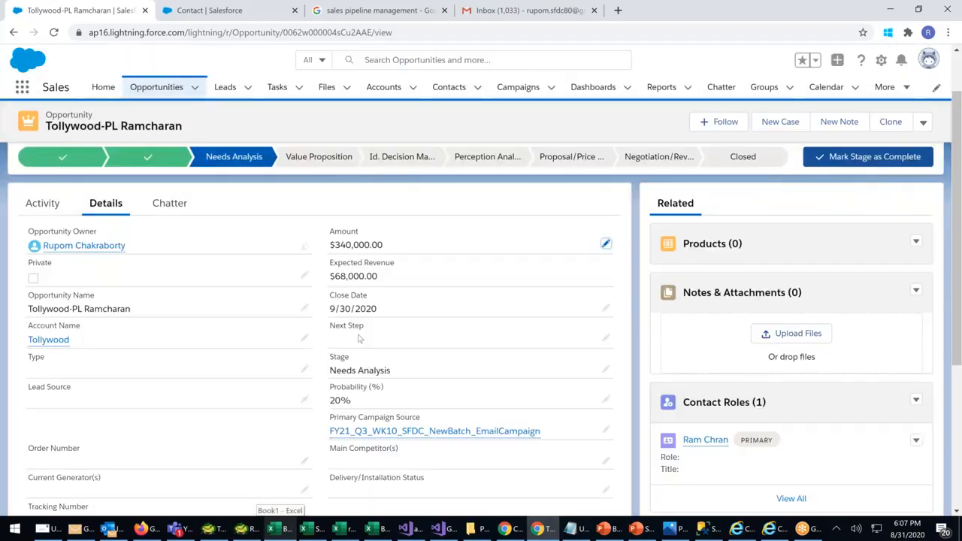
pyautogui.moveTo(379, 278); pyautogui.dragTo(332, 279)
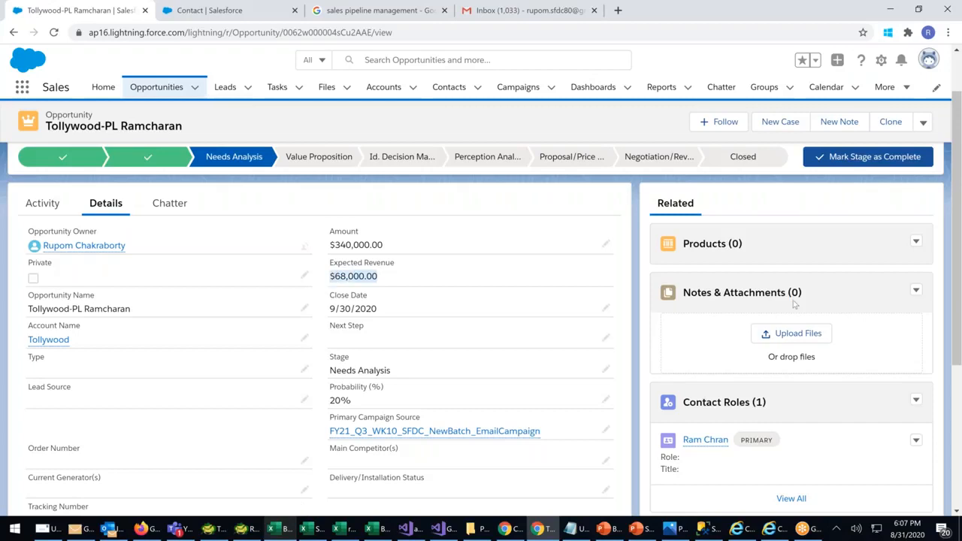
# Compare Stage History amounts $3,400,000 and $340,000, 20% and $68,000.00, then reopen editing
pyautogui.scroll(-2, 795, 304)
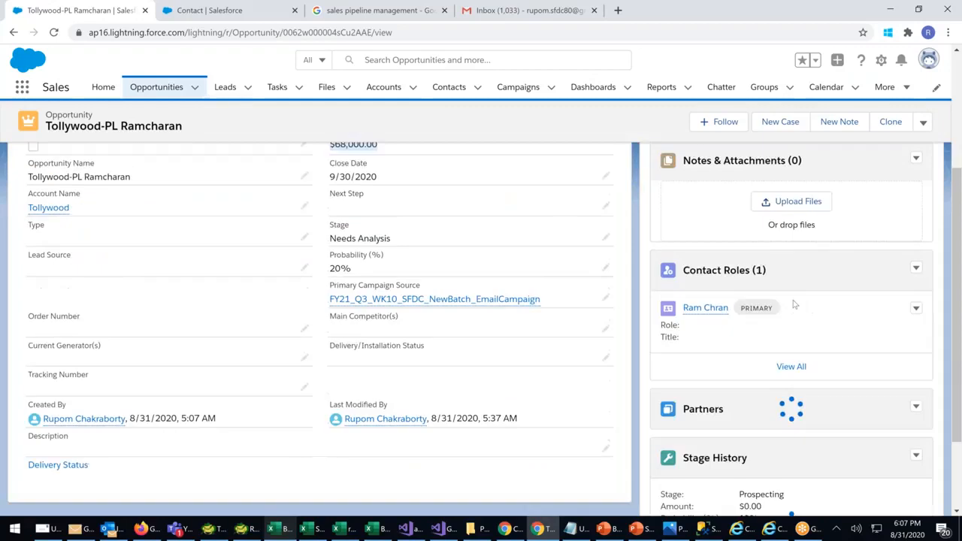
pyautogui.scroll(-4, 794, 304)
pyautogui.moveTo(764, 397); pyautogui.dragTo(690, 396)
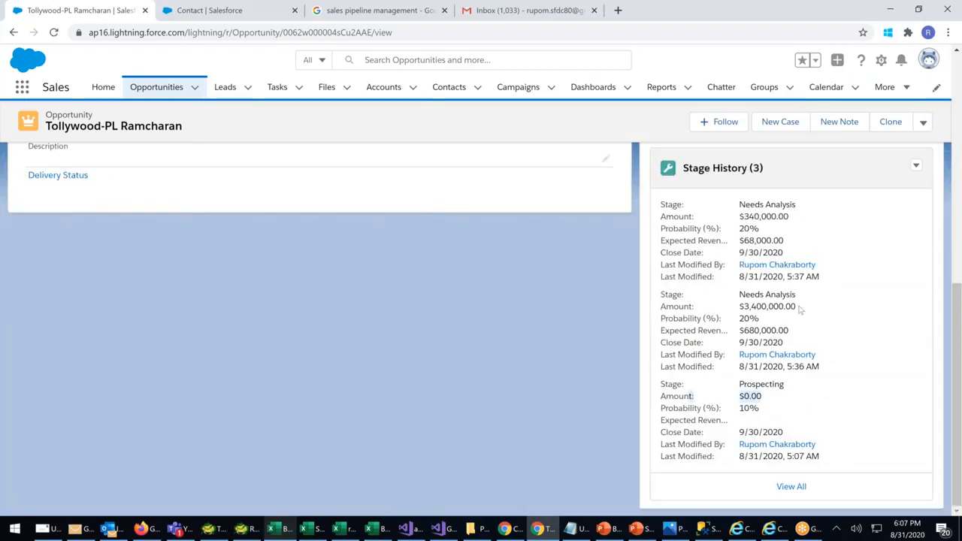
pyautogui.moveTo(799, 307); pyautogui.dragTo(707, 313)
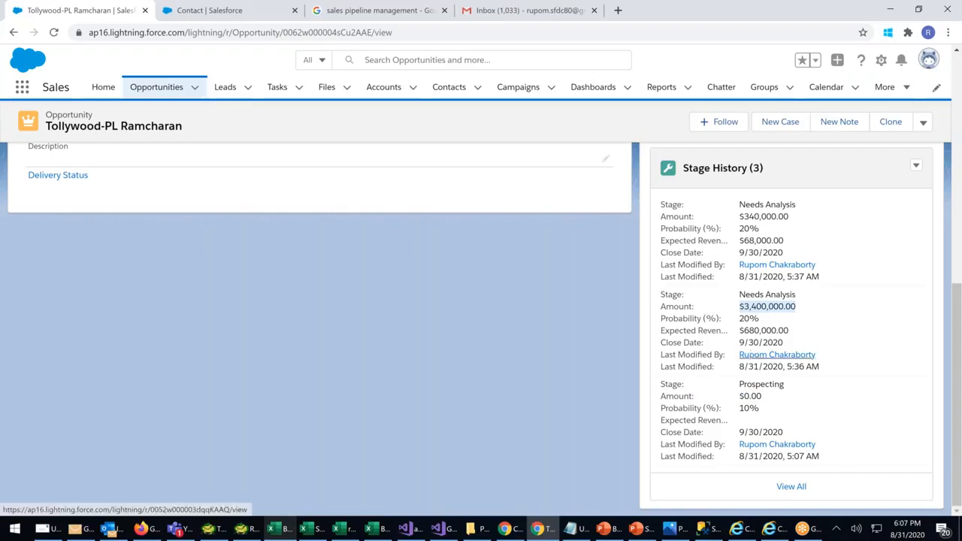
pyautogui.moveTo(750, 217); pyautogui.dragTo(794, 218)
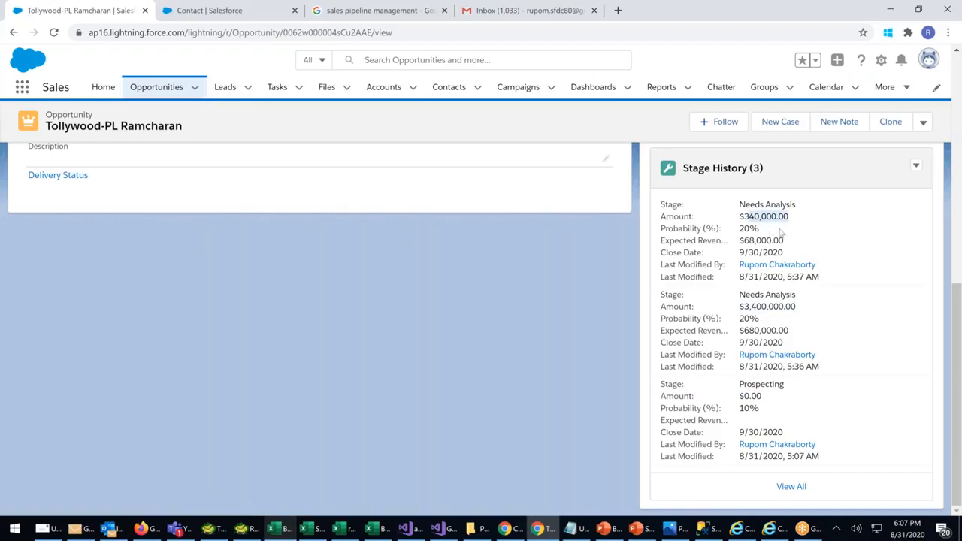
pyautogui.doubleClick(779, 230)
pyautogui.moveTo(738, 241); pyautogui.dragTo(784, 241)
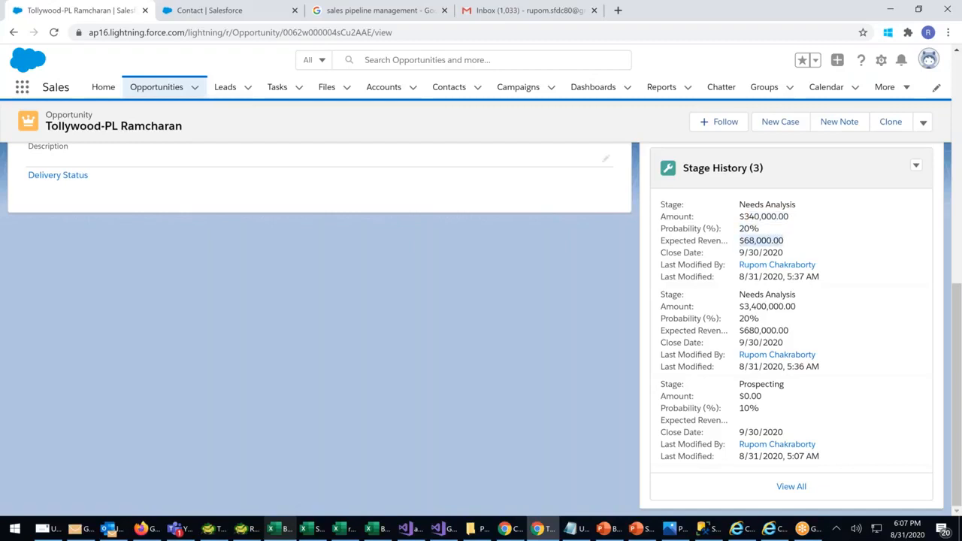
pyautogui.scroll(2, 303, 375)
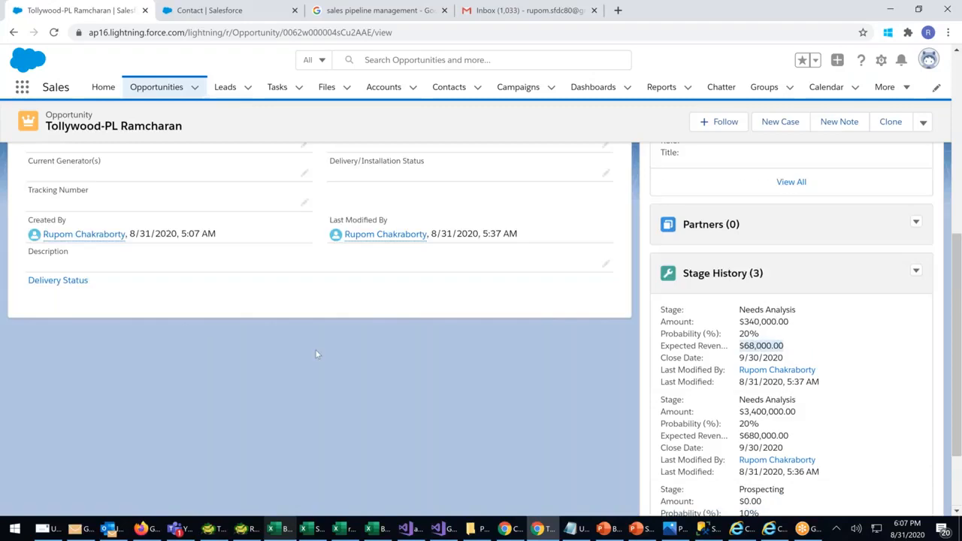
pyautogui.scroll(5, 316, 351)
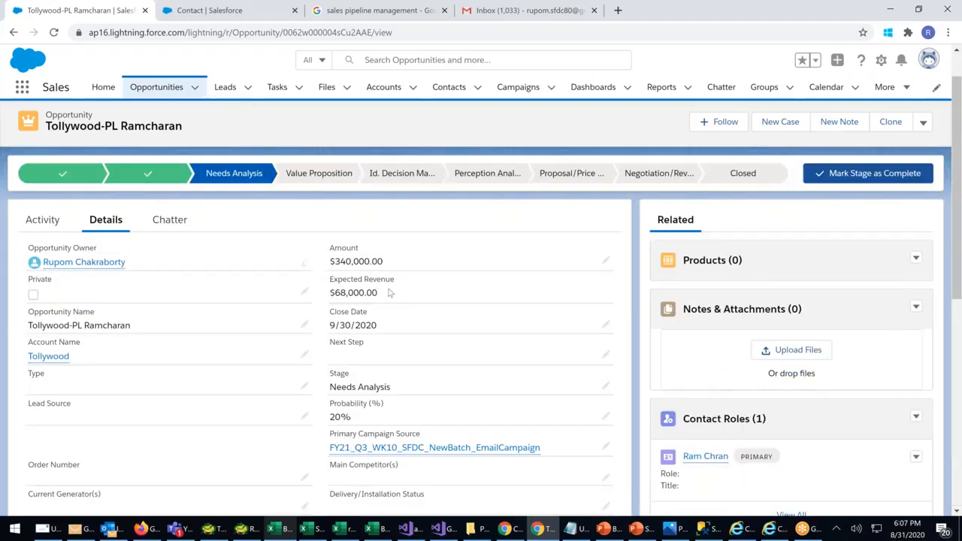
pyautogui.click(606, 387)
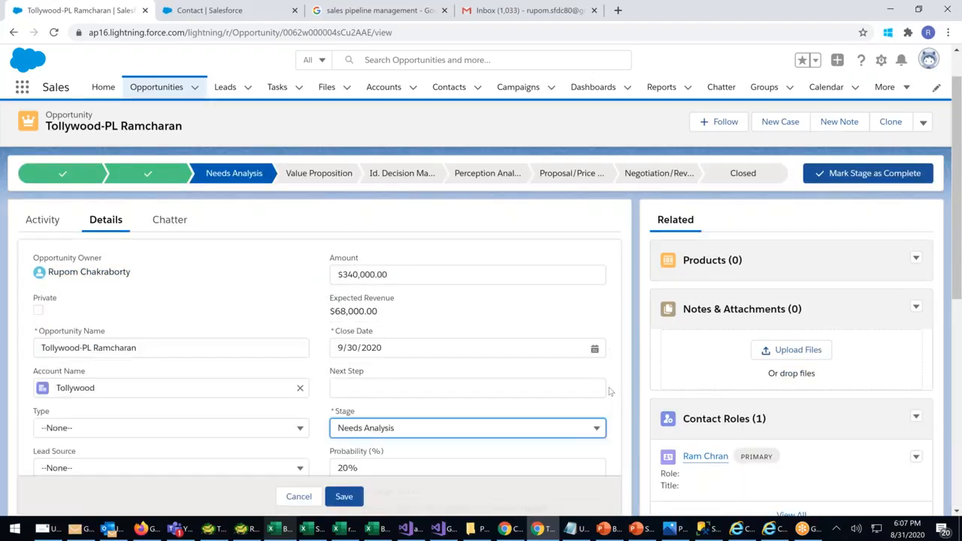
# Save the Stage as Id. Decision Makers, giving $204,000.00 expected revenue
pyautogui.click(514, 369)
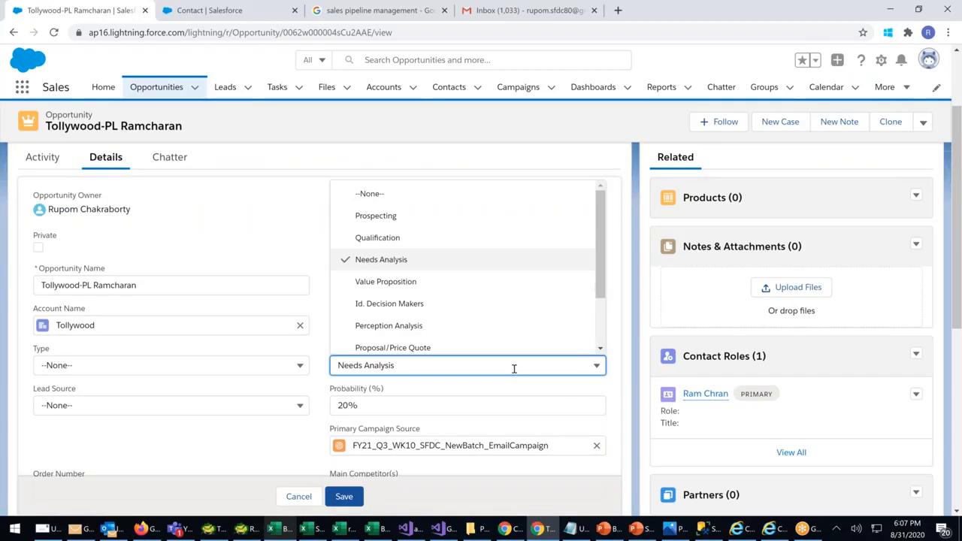
pyautogui.click(381, 303)
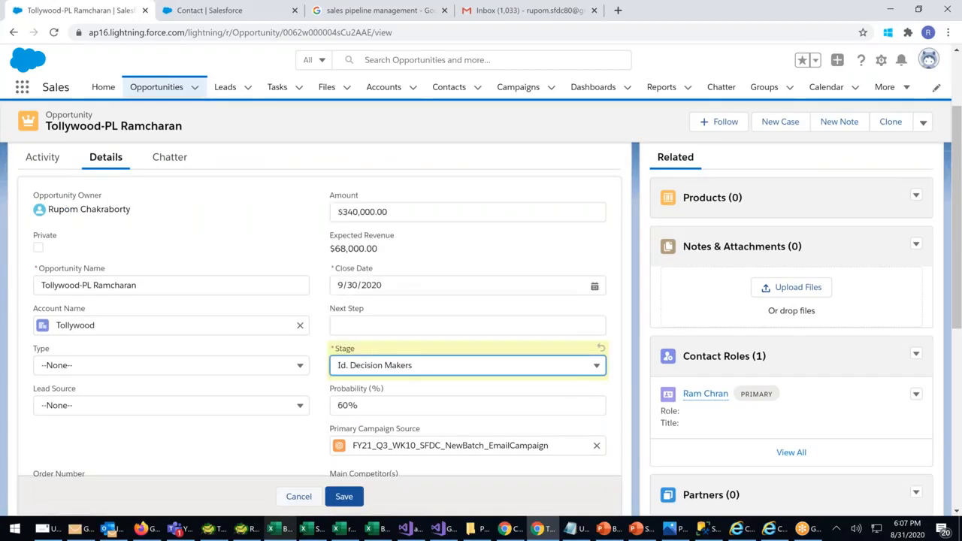
pyautogui.click(343, 496)
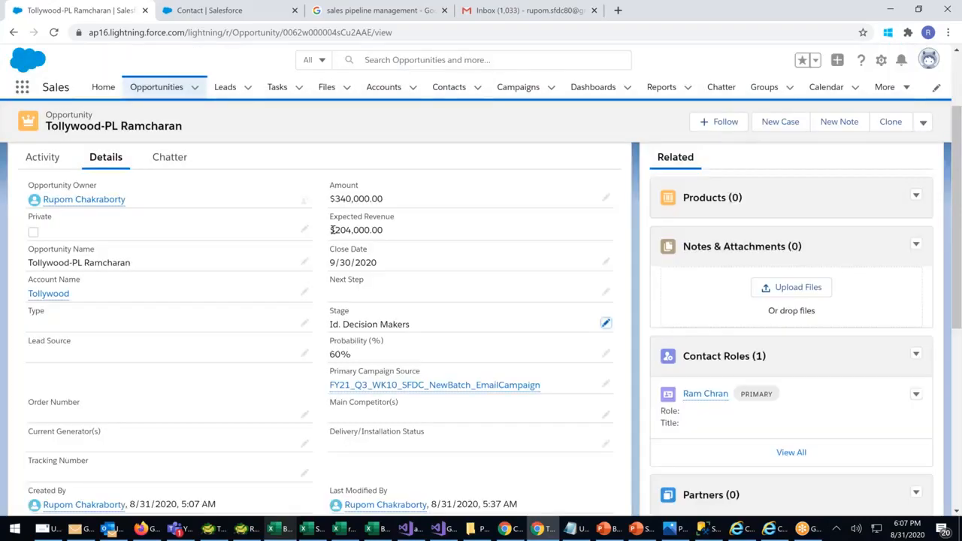
pyautogui.moveTo(331, 230); pyautogui.dragTo(399, 233)
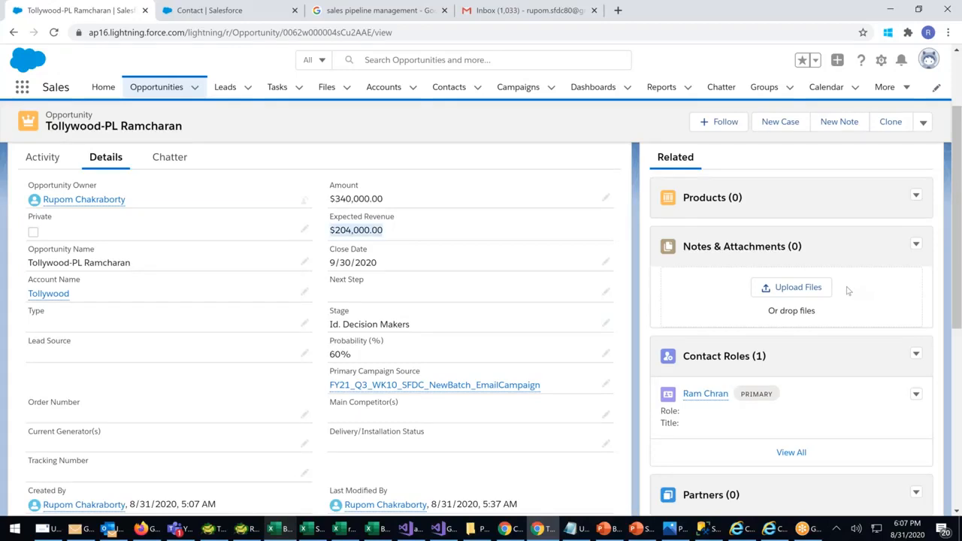
# Compare the previous 20% and new 60% probabilities in Stage History
pyautogui.scroll(-5, 847, 289)
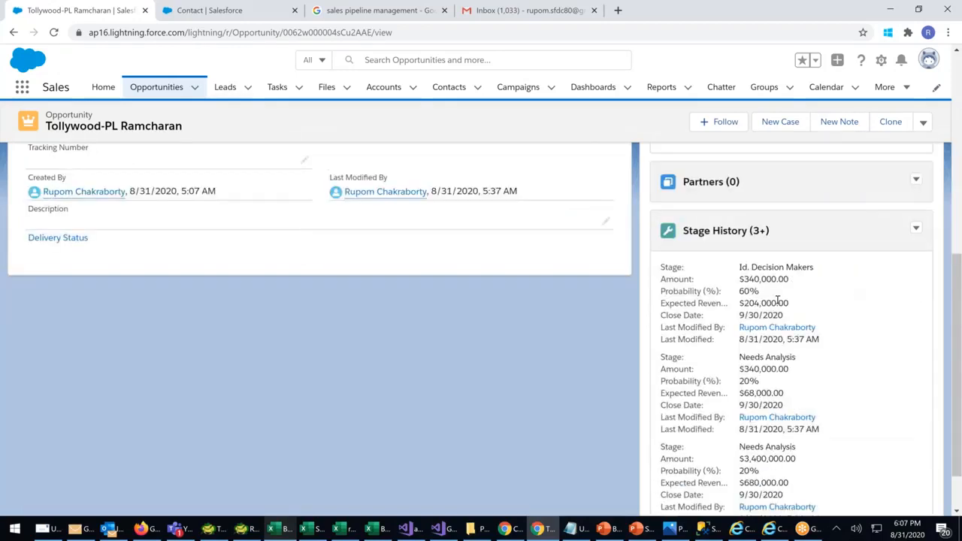
pyautogui.moveTo(761, 382); pyautogui.dragTo(666, 380)
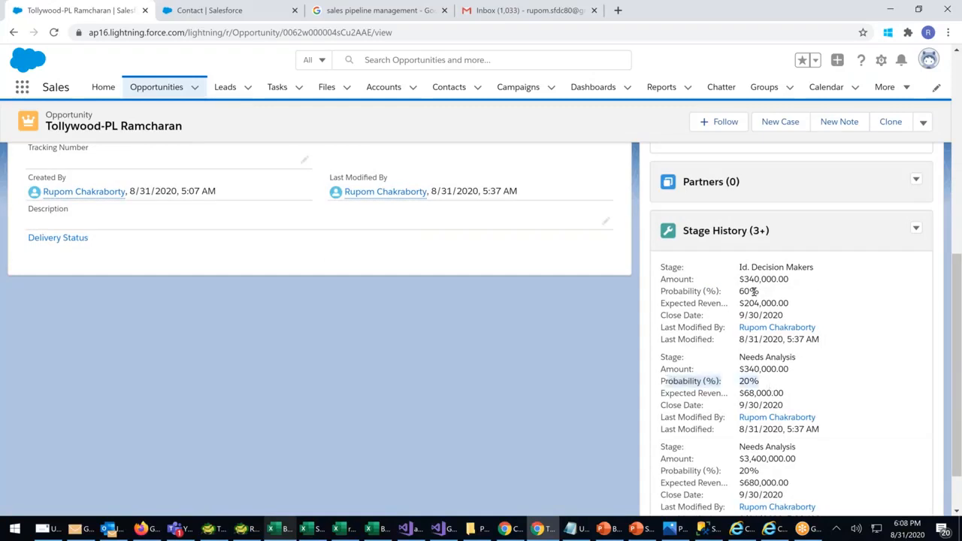
pyautogui.moveTo(754, 291); pyautogui.dragTo(661, 292)
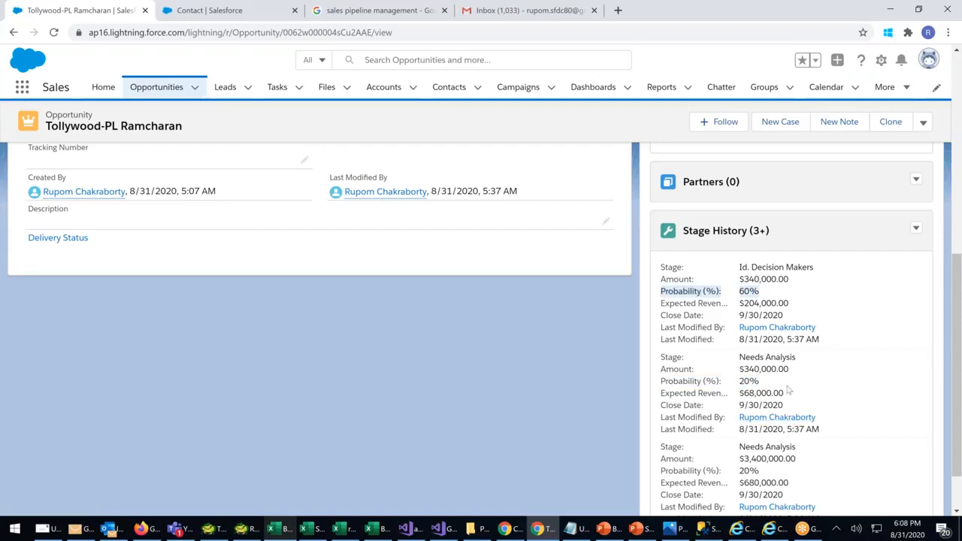
pyautogui.moveTo(760, 383); pyautogui.dragTo(667, 386)
pyautogui.moveTo(761, 292); pyautogui.dragTo(678, 295)
# Save the opportunity's Stage as Closed Lost
pyautogui.scroll(4, 456, 335)
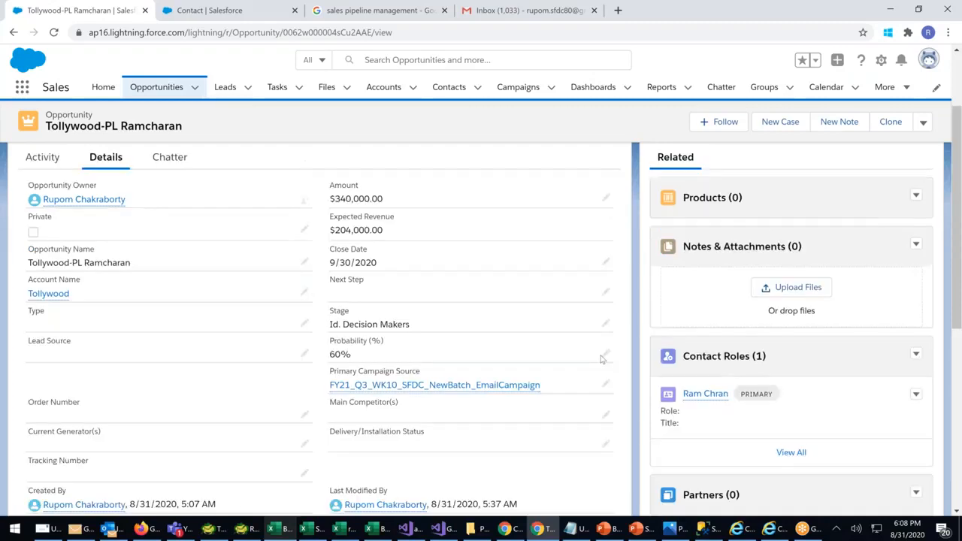
pyautogui.click(606, 355)
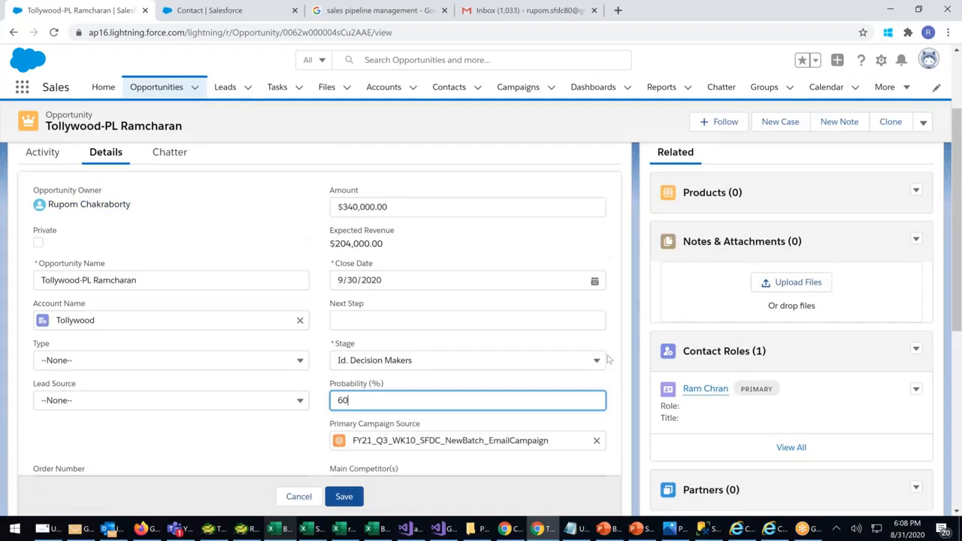
pyautogui.click(594, 362)
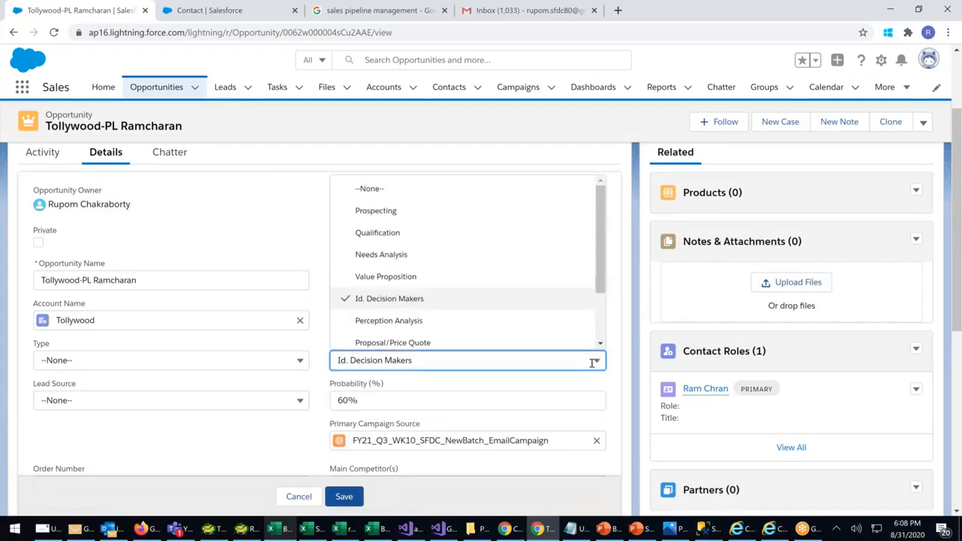
pyautogui.scroll(-3, 451, 316)
pyautogui.click(379, 337)
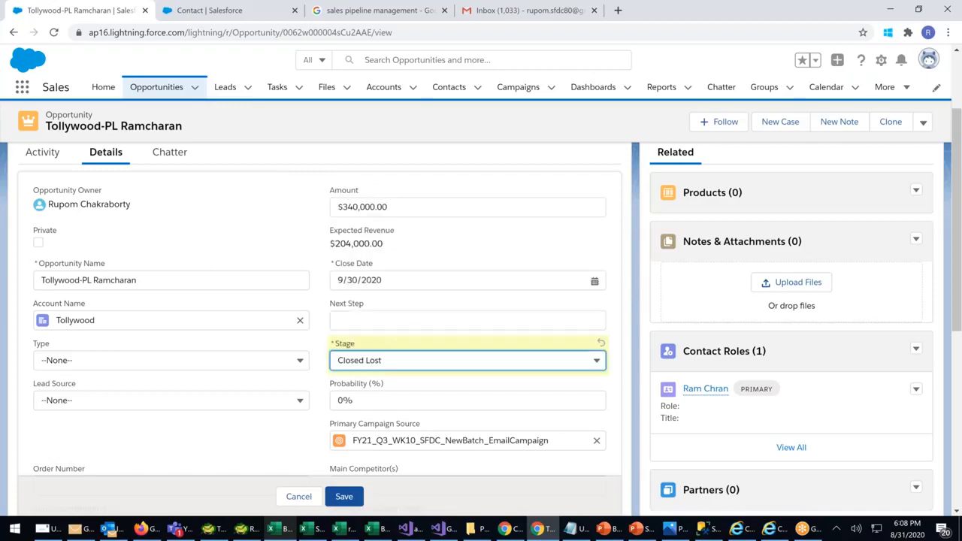
pyautogui.click(359, 498)
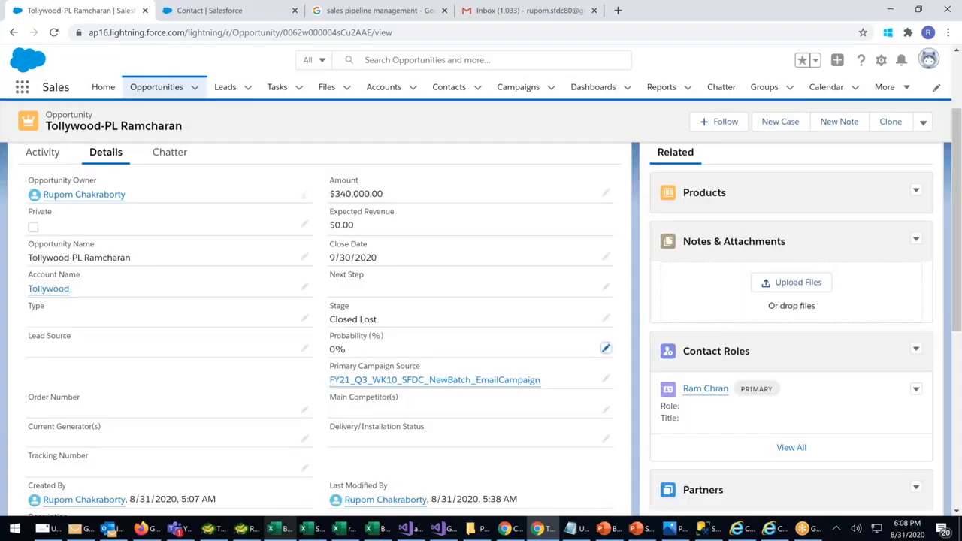
# Check Stage History for 0% and $0.00 against the earlier $204,000.00 revenue
pyautogui.scroll(-4, 606, 349)
pyautogui.moveTo(742, 287); pyautogui.dragTo(784, 302)
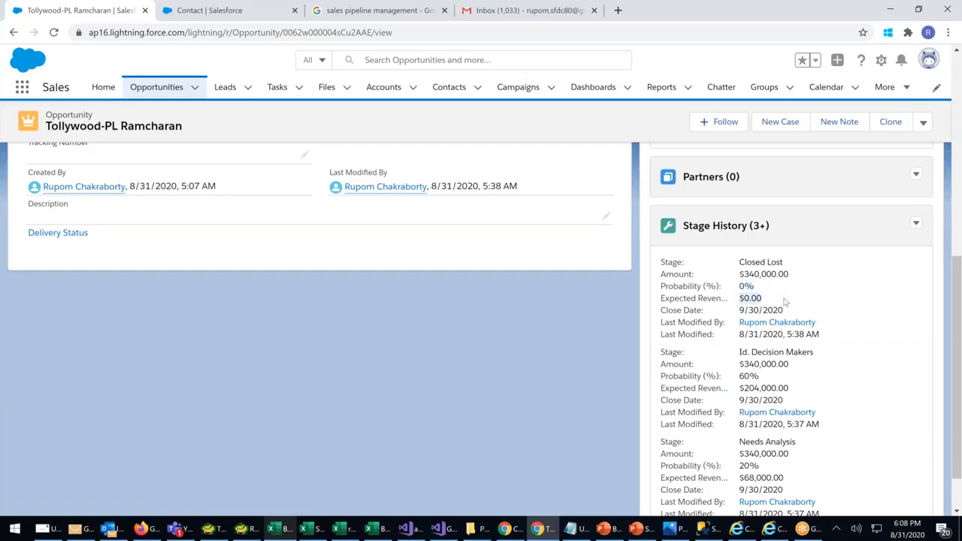
pyautogui.moveTo(744, 388); pyautogui.dragTo(789, 388)
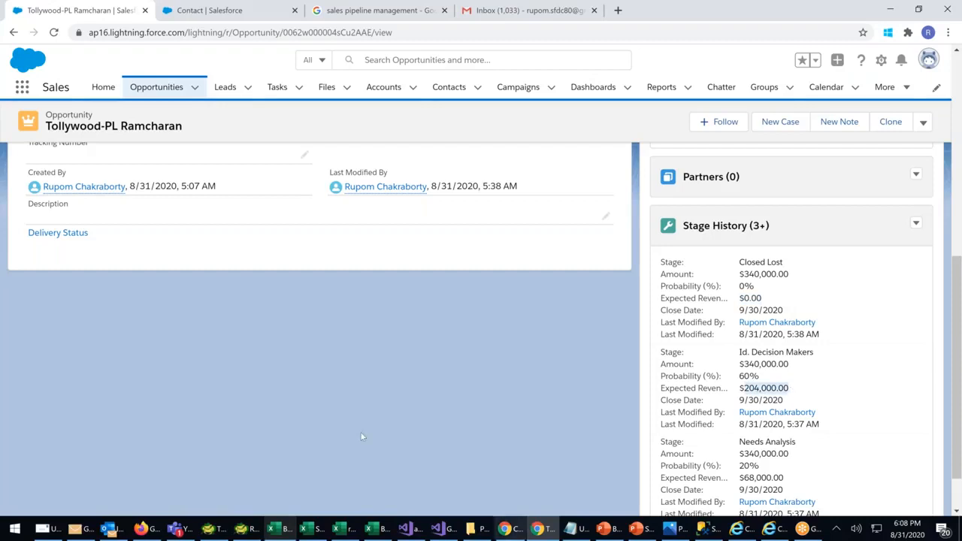
pyautogui.click(376, 529)
# Extend the middle red line in the Book2 sketch down to the blue baseline
pyautogui.click(789, 397)
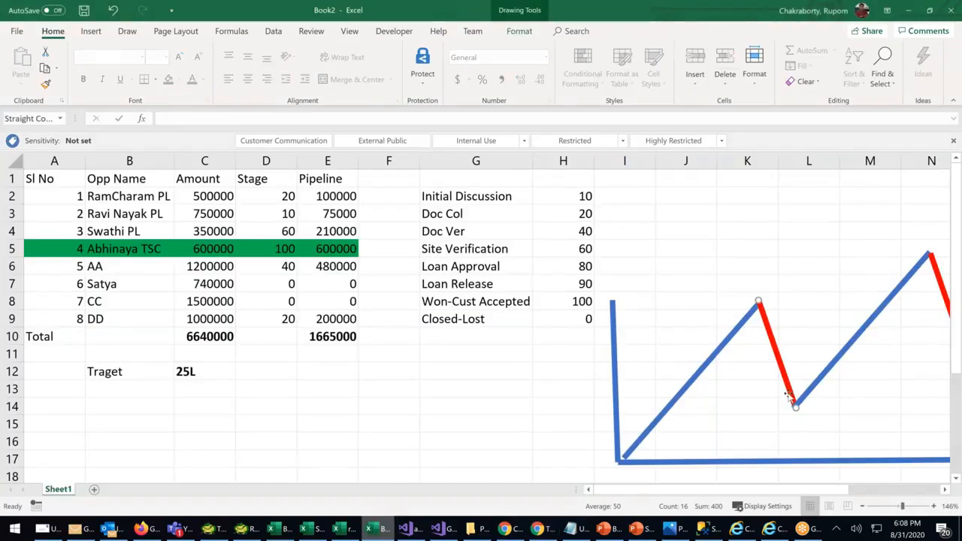
pyautogui.moveTo(791, 399); pyautogui.dragTo(804, 456)
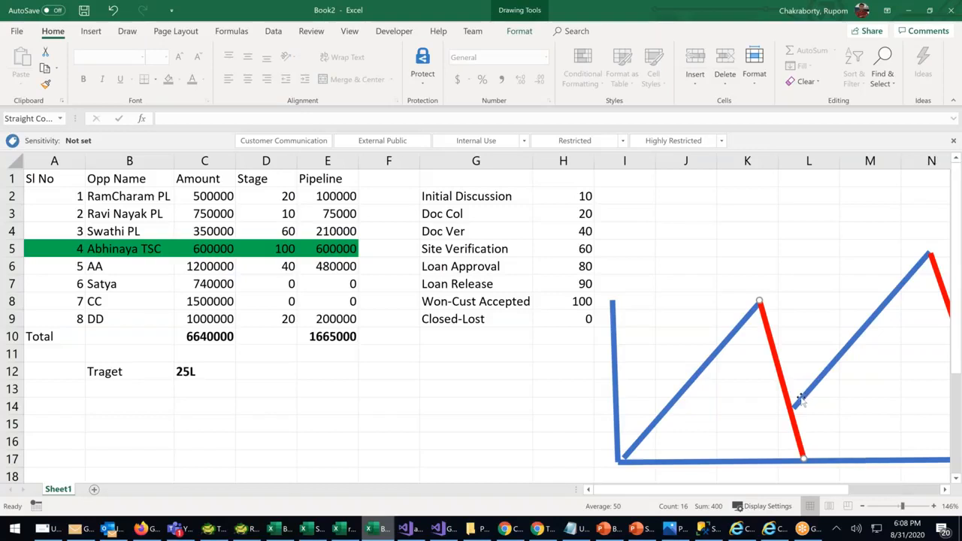
pyautogui.click(909, 10)
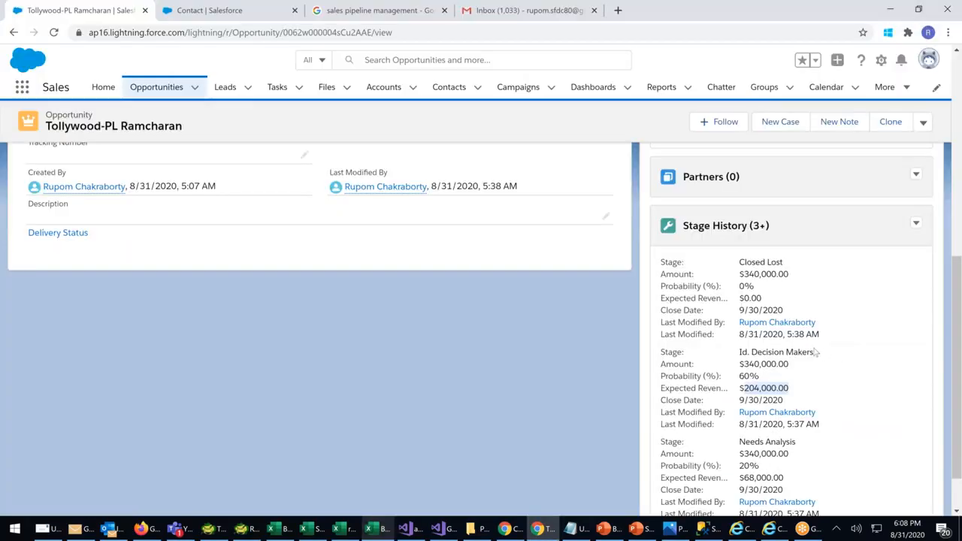
pyautogui.scroll(3, 815, 352)
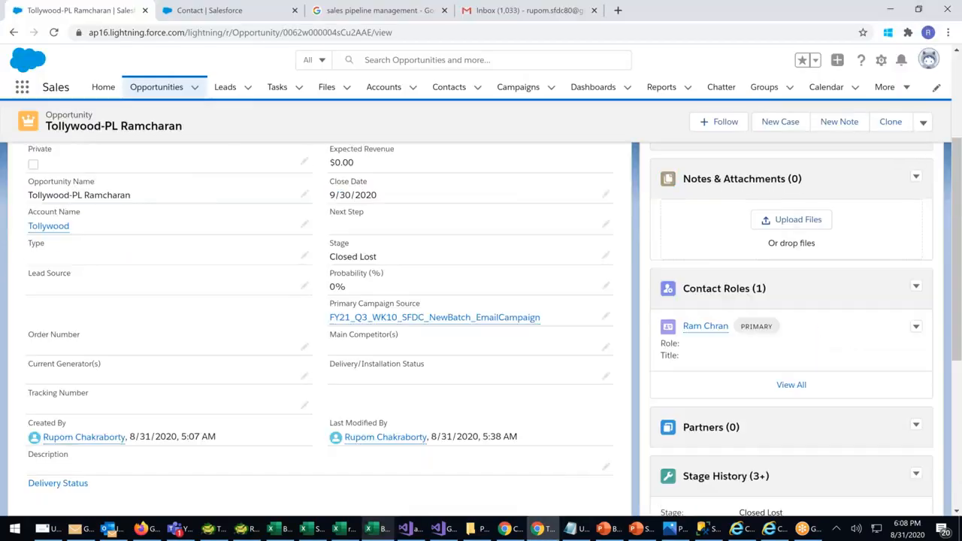
pyautogui.scroll(2, 481, 327)
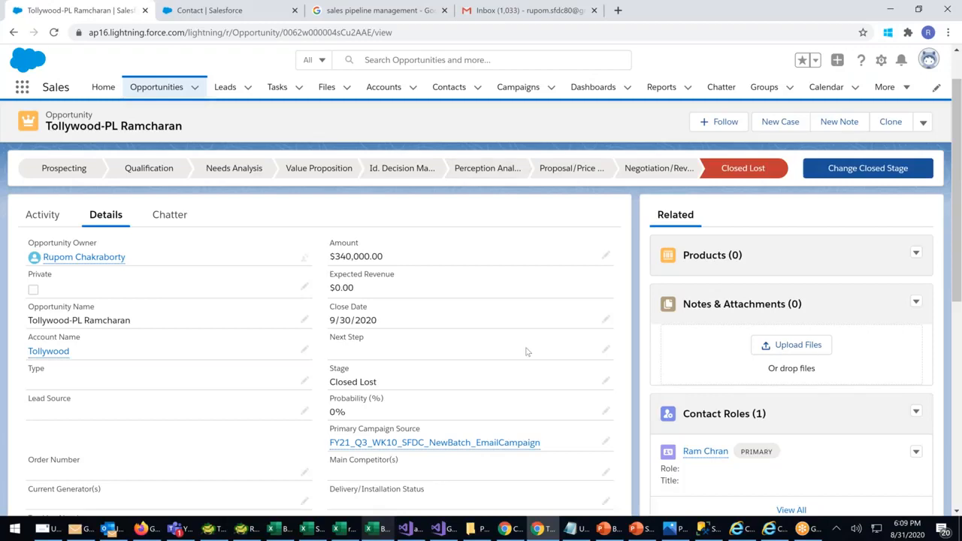
pyautogui.scroll(-1, 565, 276)
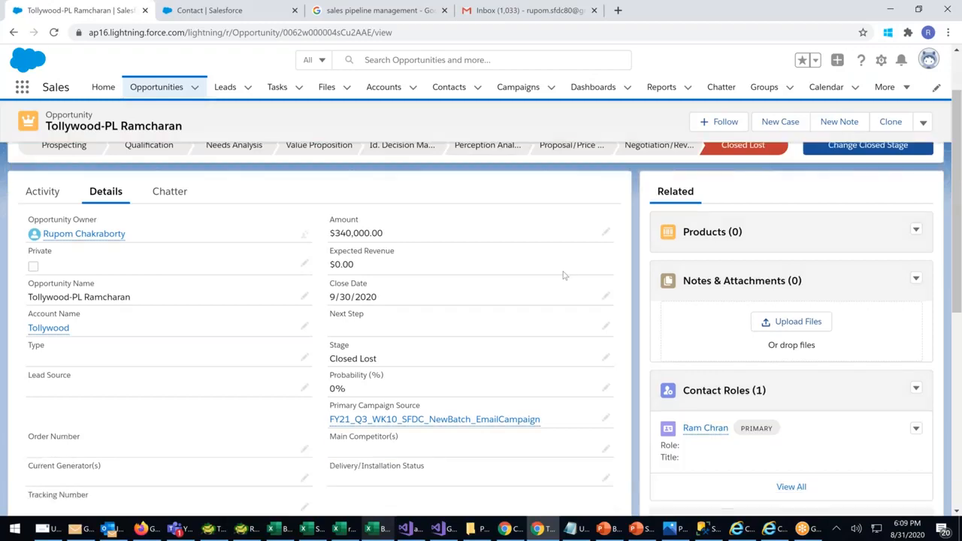
pyautogui.scroll(-5, 564, 275)
pyautogui.scroll(4, 651, 323)
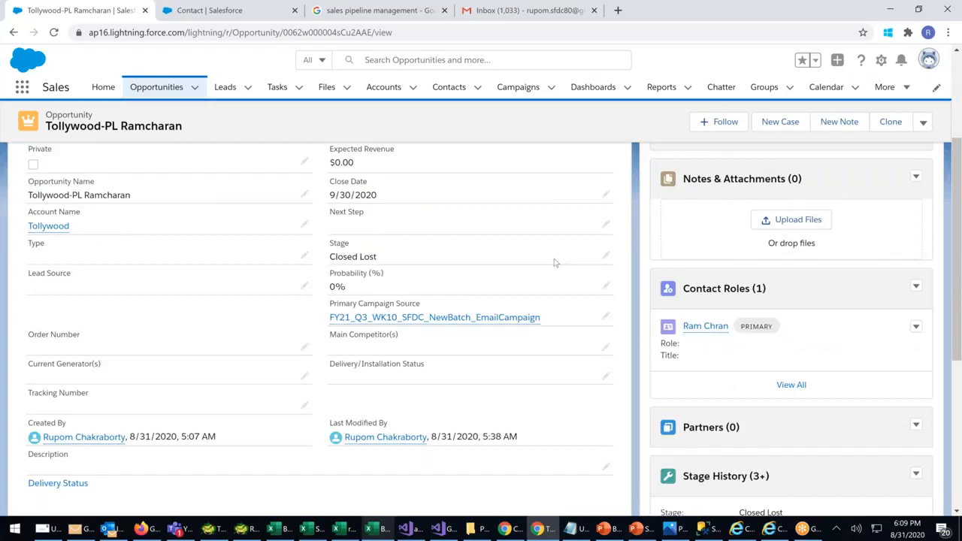
pyautogui.scroll(2, 556, 262)
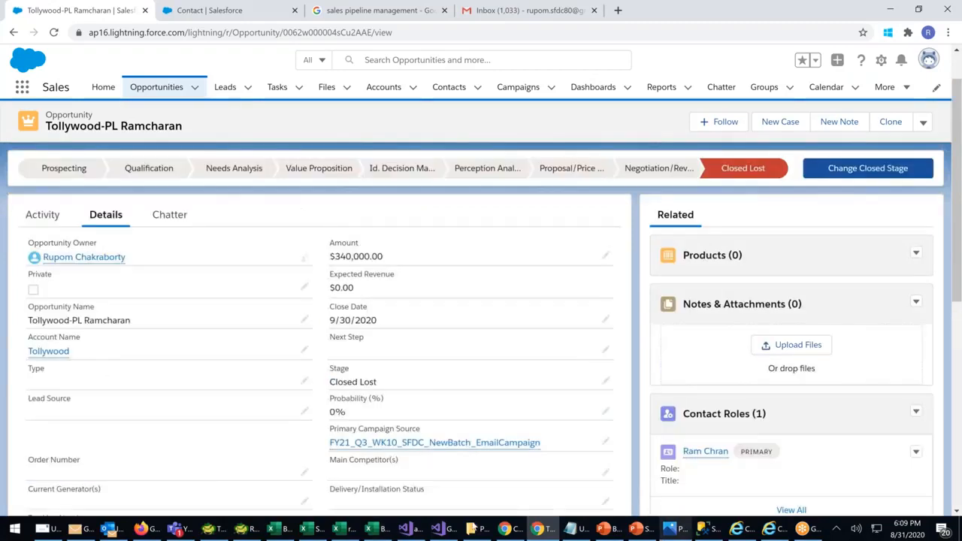
# Point out the Doc Col, Doc Ver and Site Verification stages, with Site Verification at 60
pyautogui.click(382, 531)
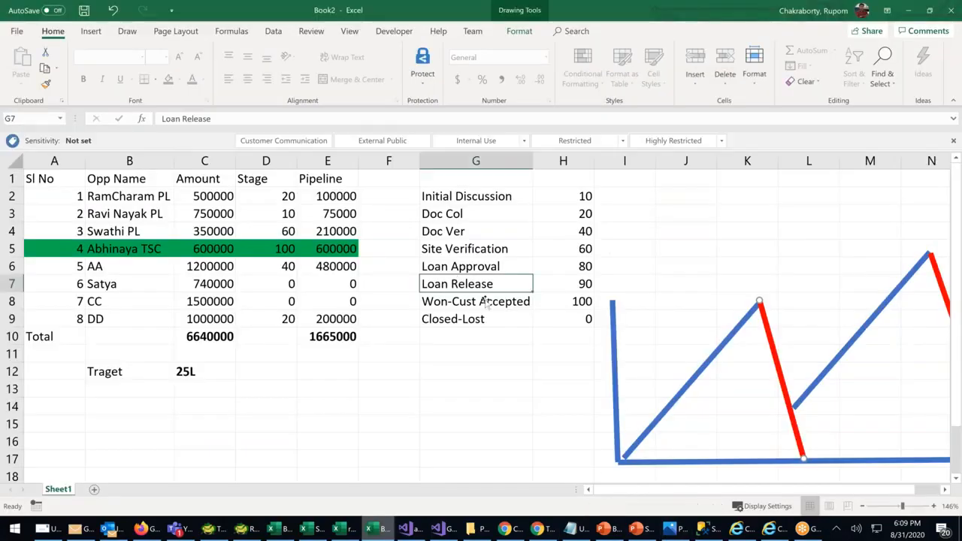
pyautogui.moveTo(432, 249); pyautogui.dragTo(585, 252)
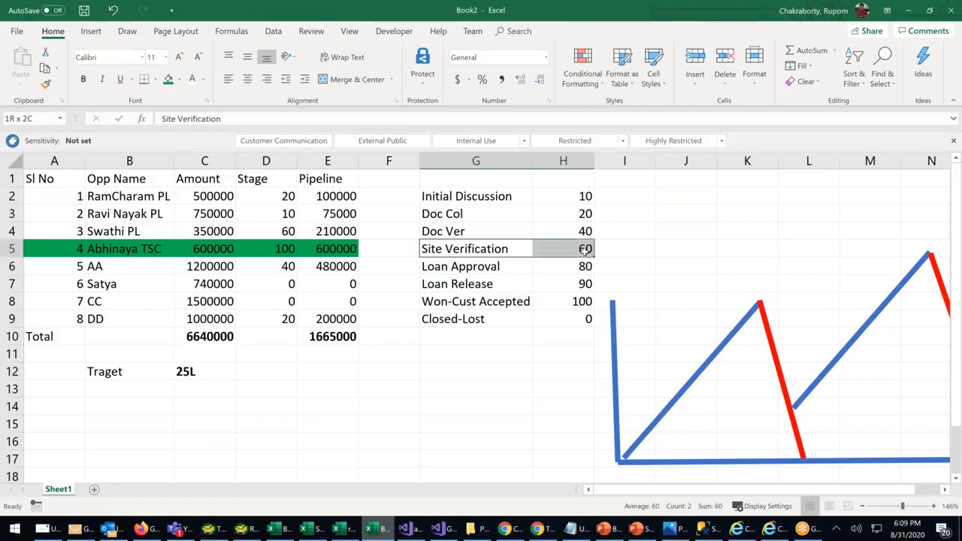
pyautogui.click(499, 216)
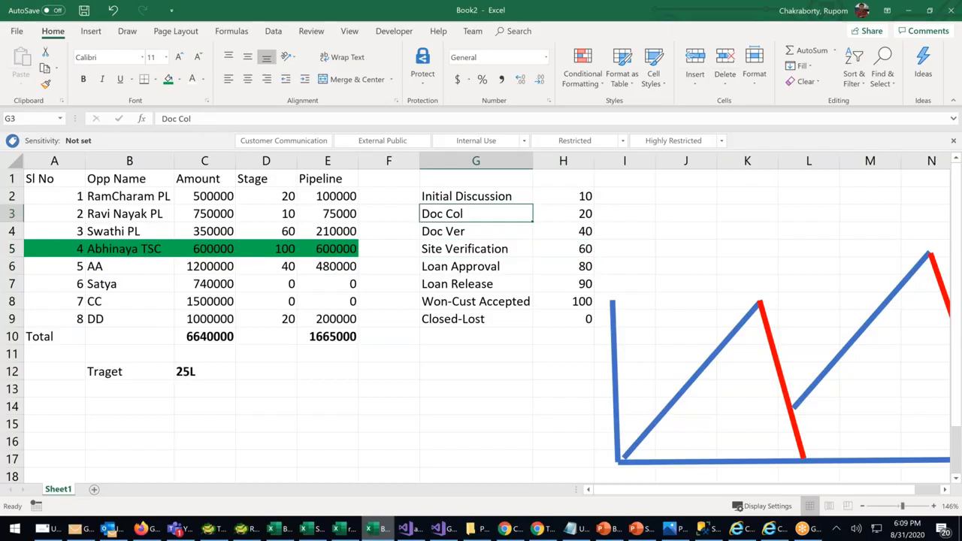
pyautogui.click(458, 236)
pyautogui.click(461, 251)
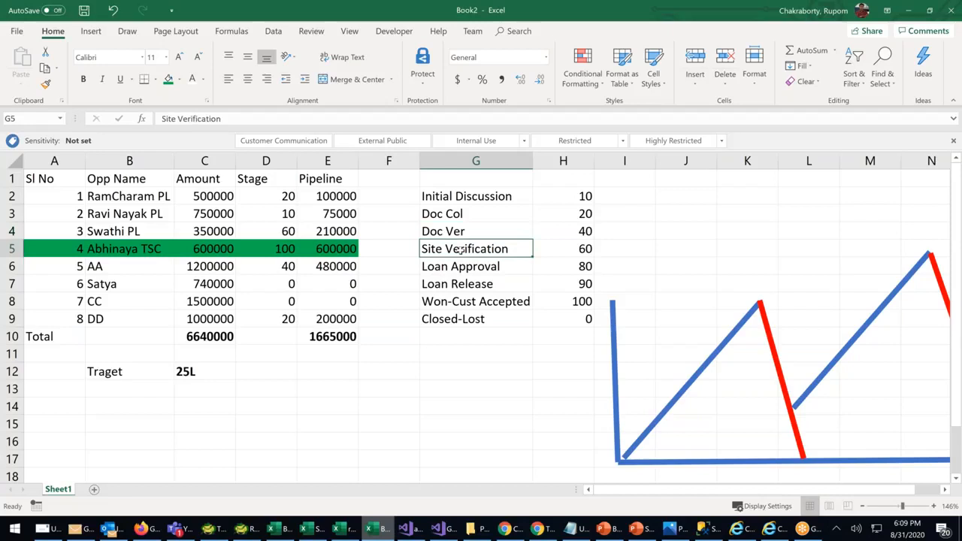
pyautogui.moveTo(461, 252); pyautogui.dragTo(586, 249)
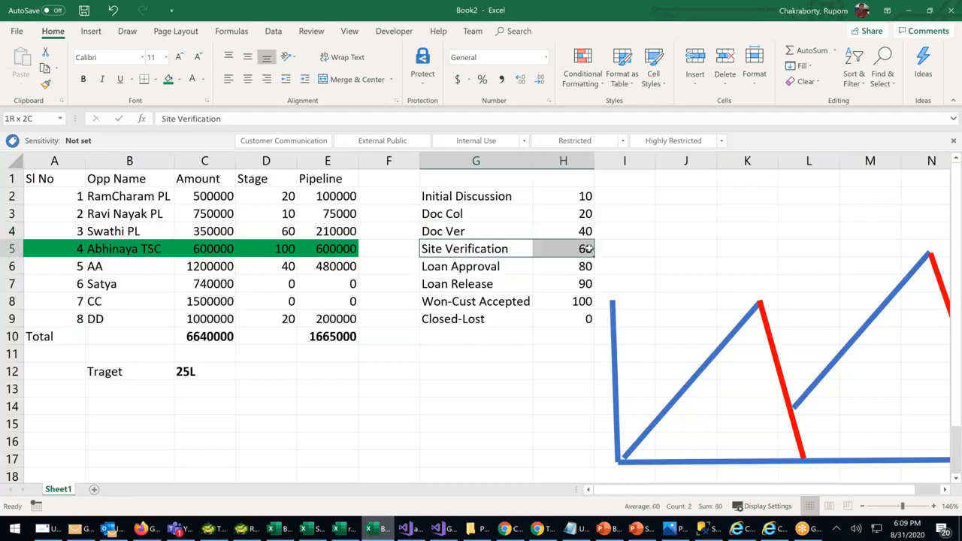
pyautogui.click(442, 216)
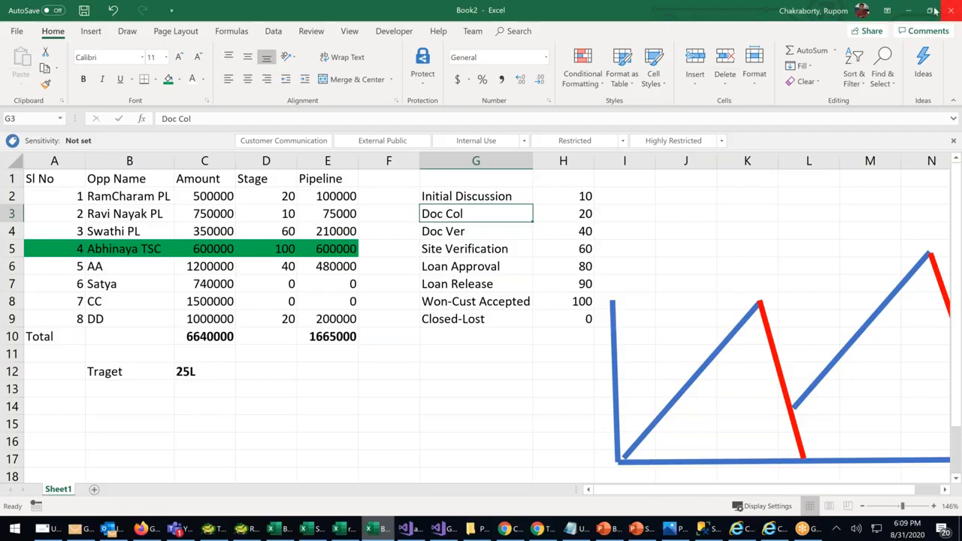
# Back on the Tollywood-PL Ramcharan opportunity, set Stage to Qualification and highlight stage-history amounts
pyautogui.click(911, 12)
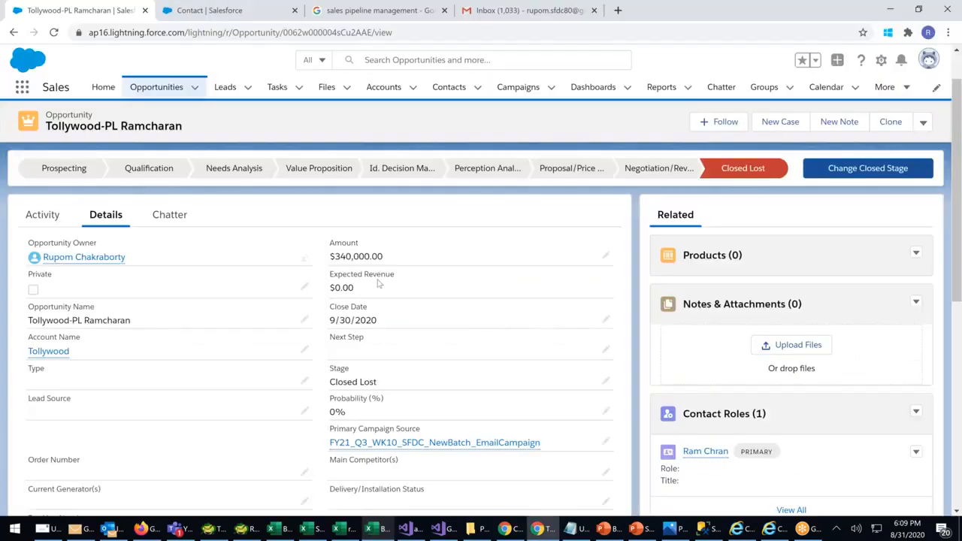
pyautogui.click(605, 381)
pyautogui.click(598, 424)
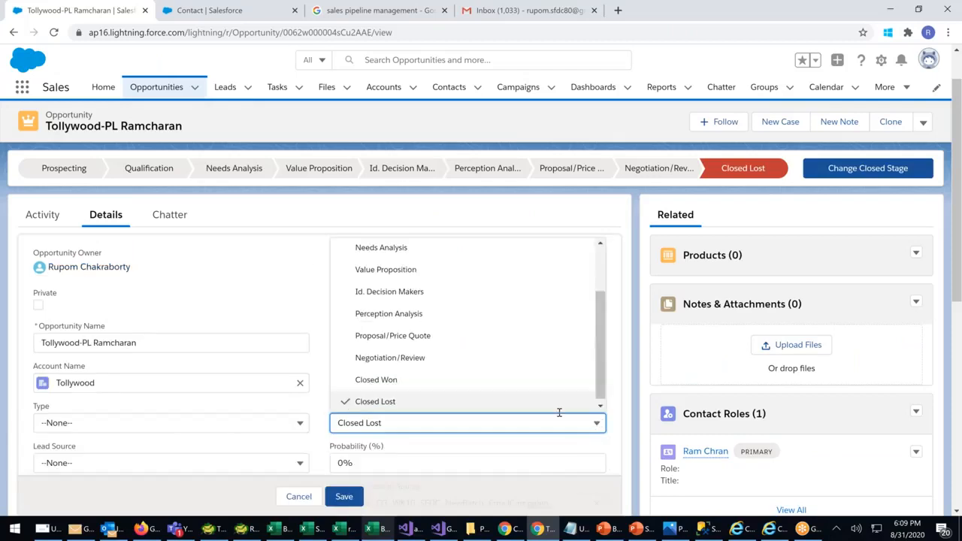
pyautogui.scroll(2, 451, 346)
pyautogui.click(377, 295)
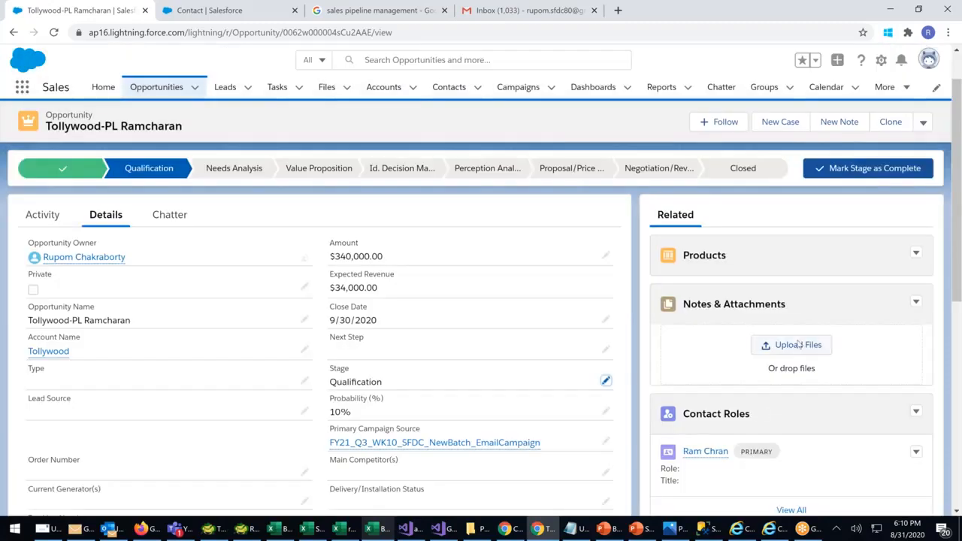
pyautogui.scroll(-8, 798, 345)
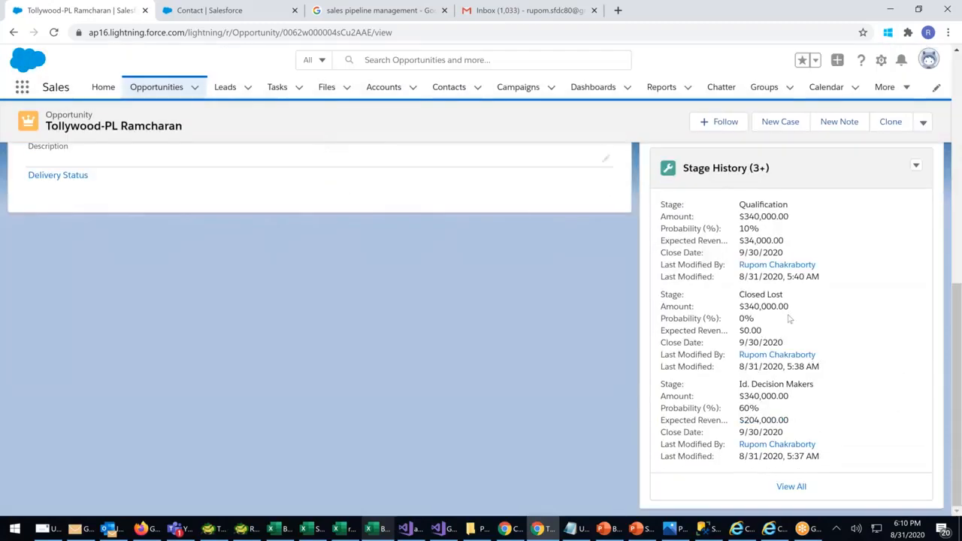
pyautogui.moveTo(787, 305); pyautogui.dragTo(739, 306)
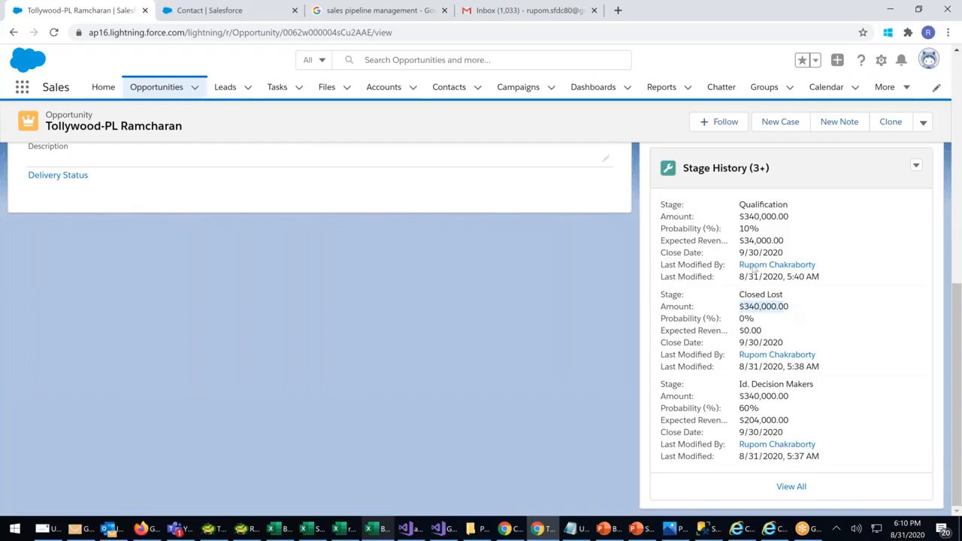
pyautogui.moveTo(746, 216); pyautogui.dragTo(788, 217)
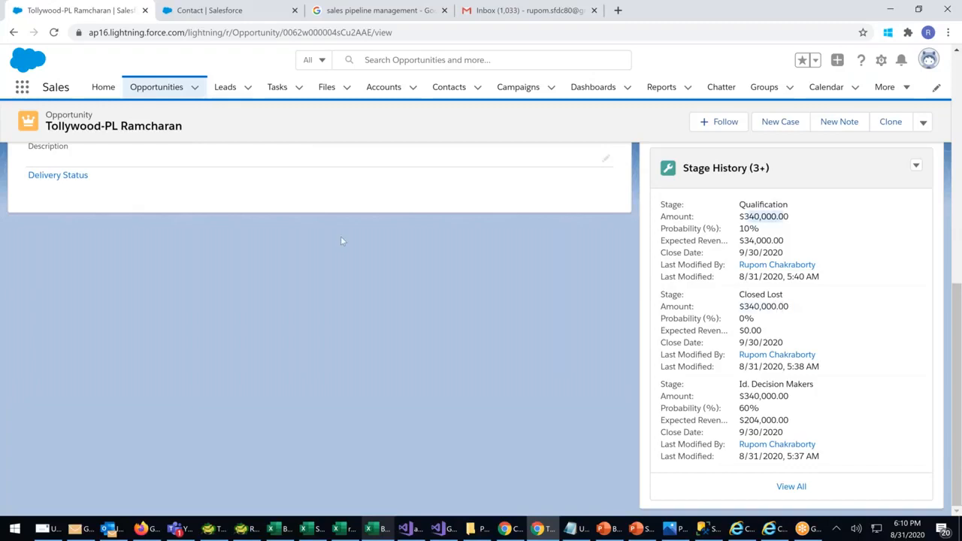
pyautogui.scroll(3, 341, 241)
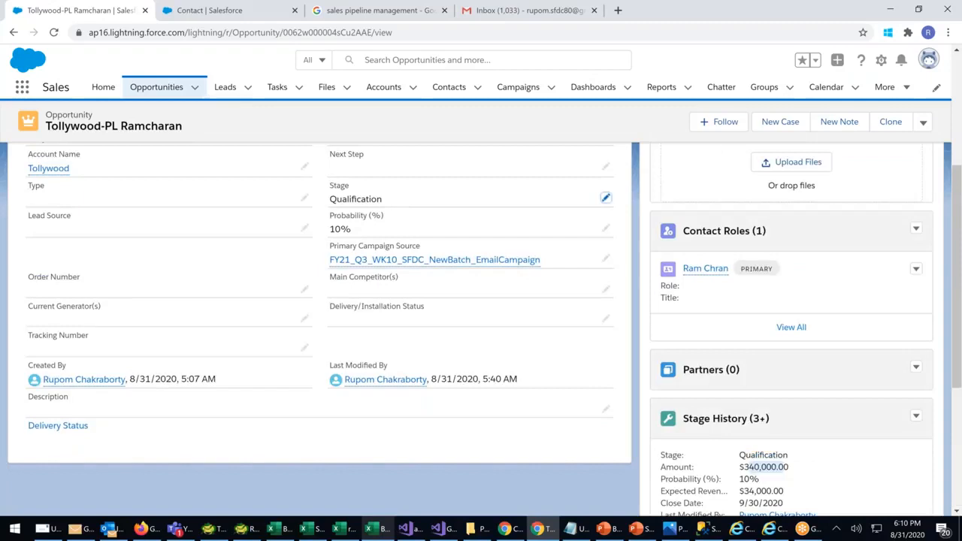
# Change the stage to Negotiation/Review and save it
pyautogui.click(605, 198)
pyautogui.click(467, 205)
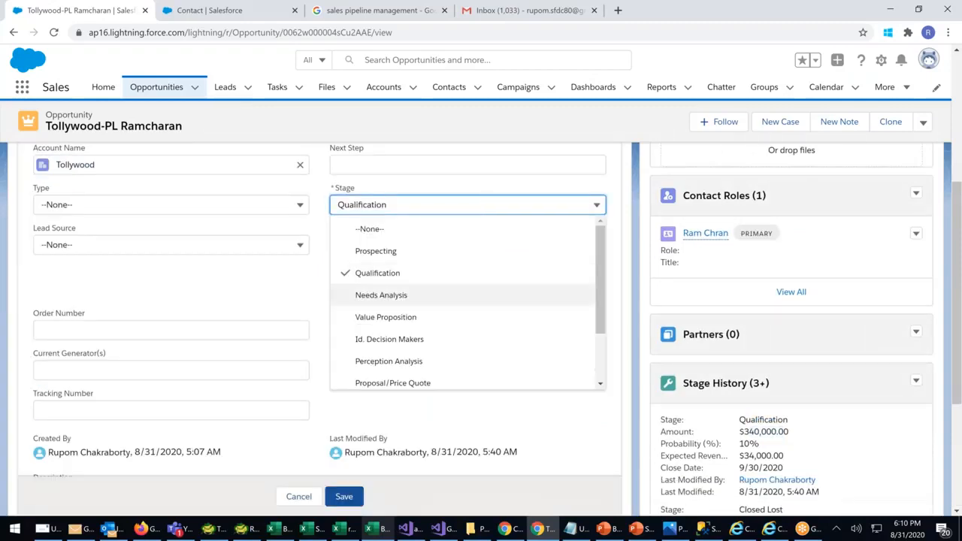
pyautogui.scroll(-2, 422, 351)
pyautogui.click(385, 331)
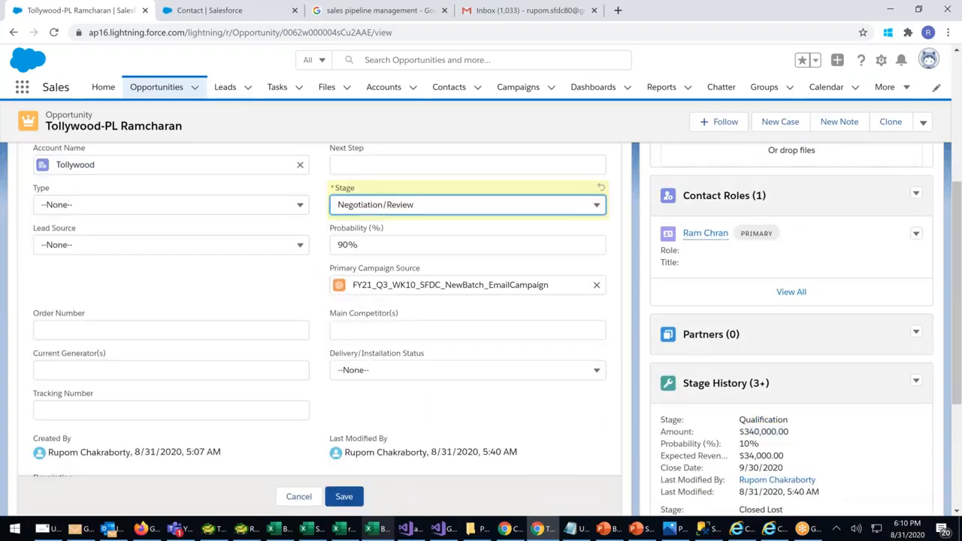
pyautogui.click(345, 496)
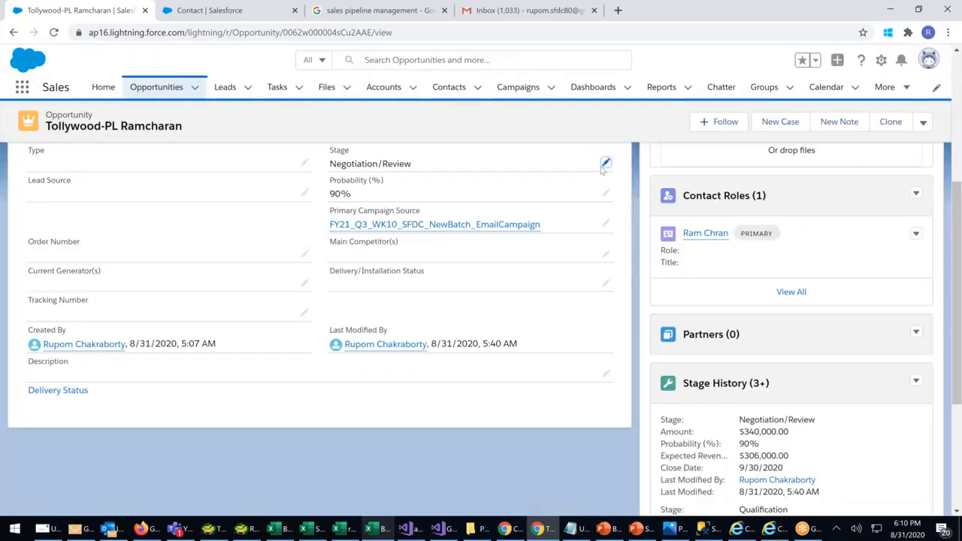
# Change the stage to Needs Analysis and save, giving 20% probability
pyautogui.click(606, 165)
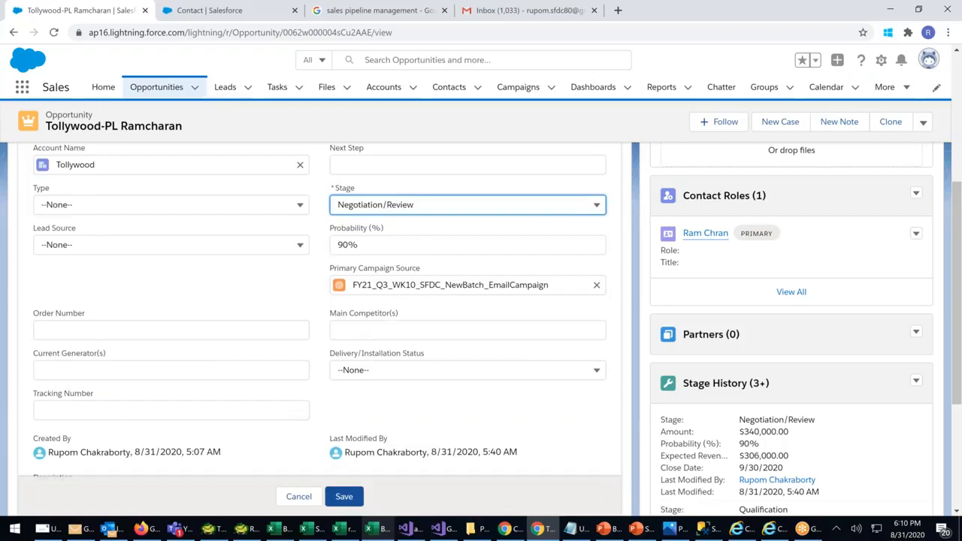
pyautogui.click(434, 205)
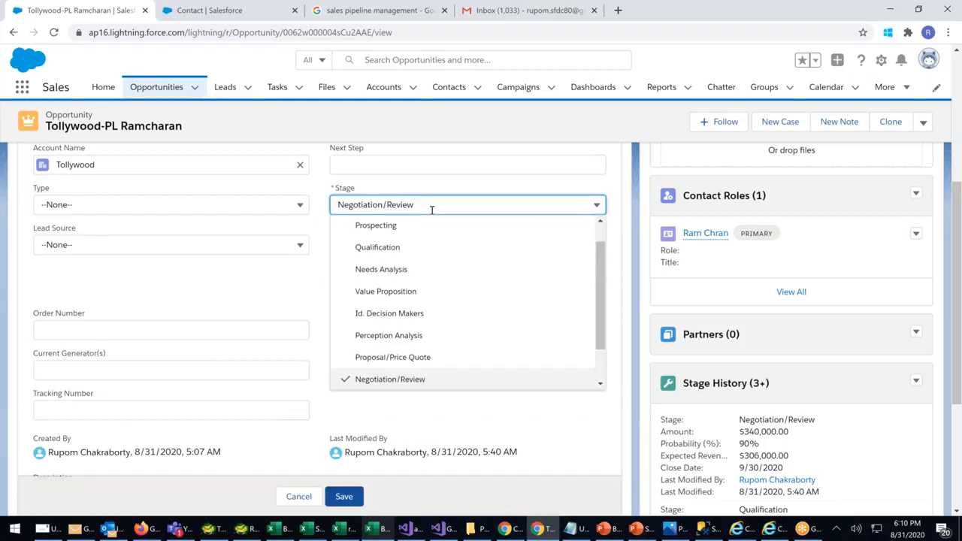
pyautogui.click(381, 269)
pyautogui.click(343, 496)
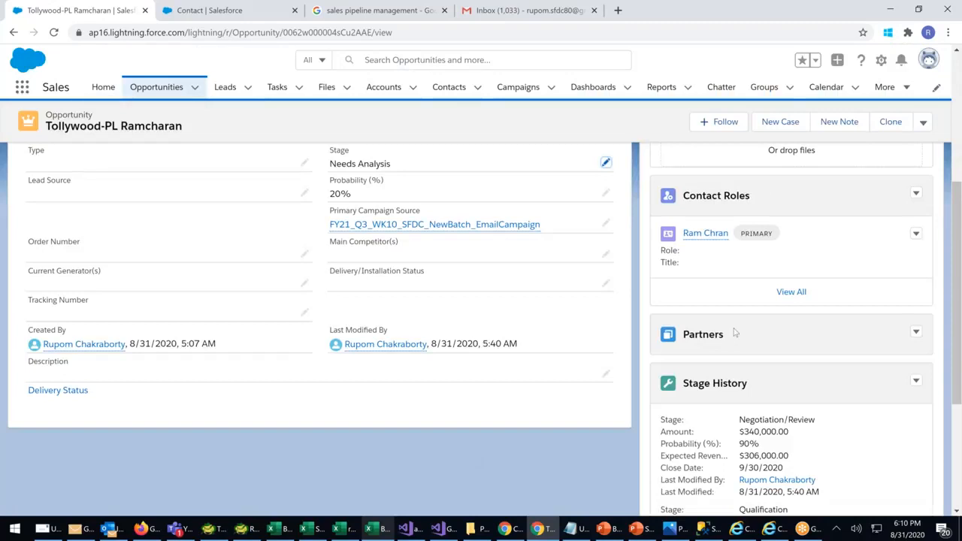
pyautogui.scroll(-2, 735, 333)
pyautogui.moveTo(667, 408); pyautogui.dragTo(781, 409)
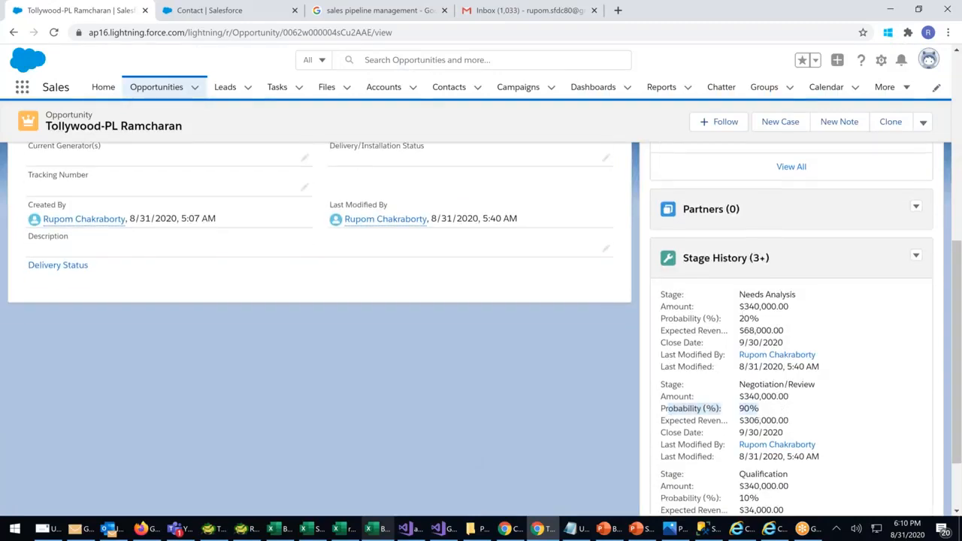
pyautogui.moveTo(738, 319); pyautogui.dragTo(761, 318)
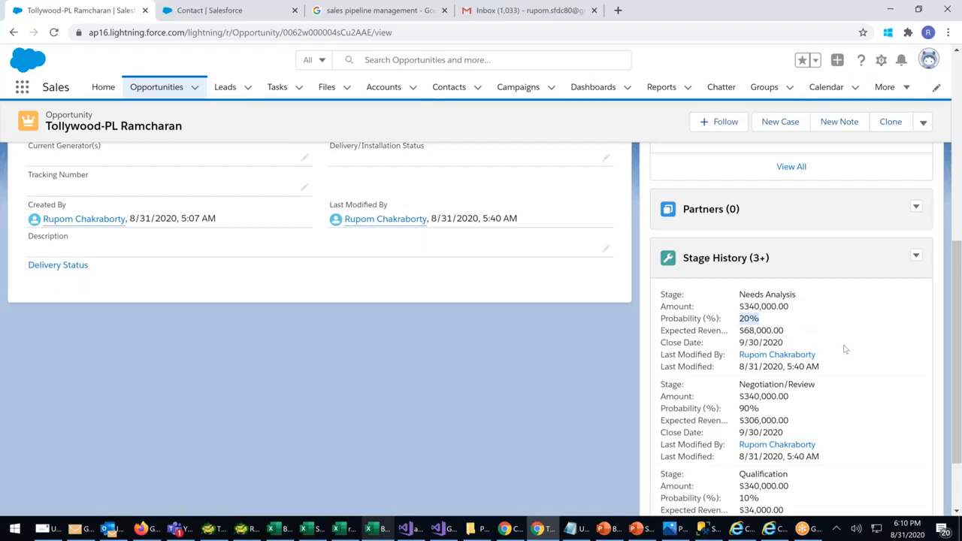
pyautogui.scroll(-1, 845, 349)
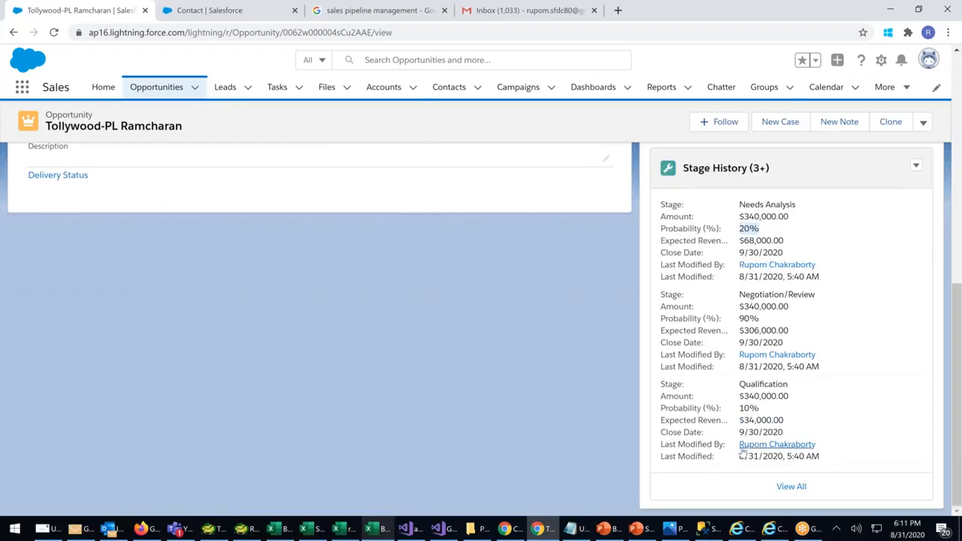
pyautogui.scroll(1, 740, 433)
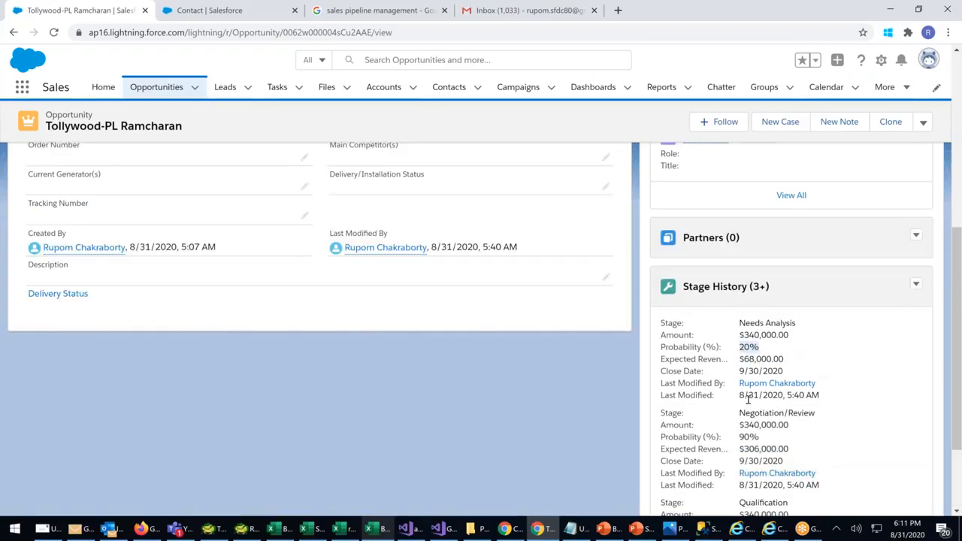
pyautogui.moveTo(682, 342); pyautogui.dragTo(814, 390)
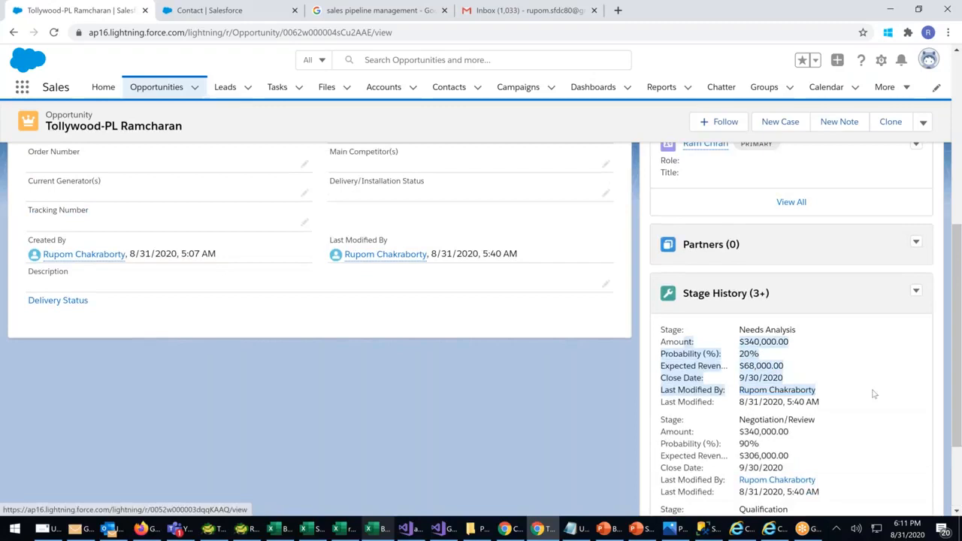
pyautogui.click(675, 341)
pyautogui.moveTo(673, 340); pyautogui.dragTo(804, 390)
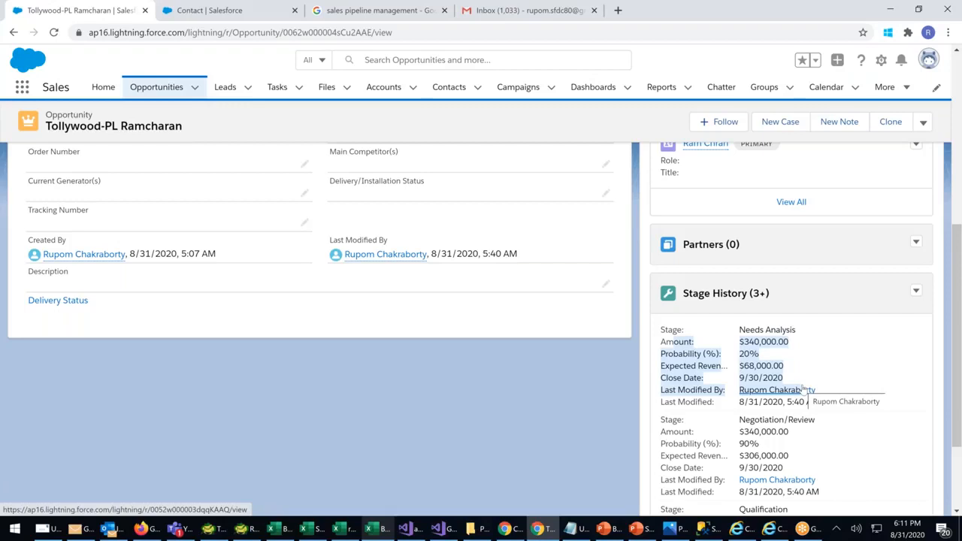
pyautogui.scroll(1, 803, 390)
pyautogui.scroll(5, 804, 406)
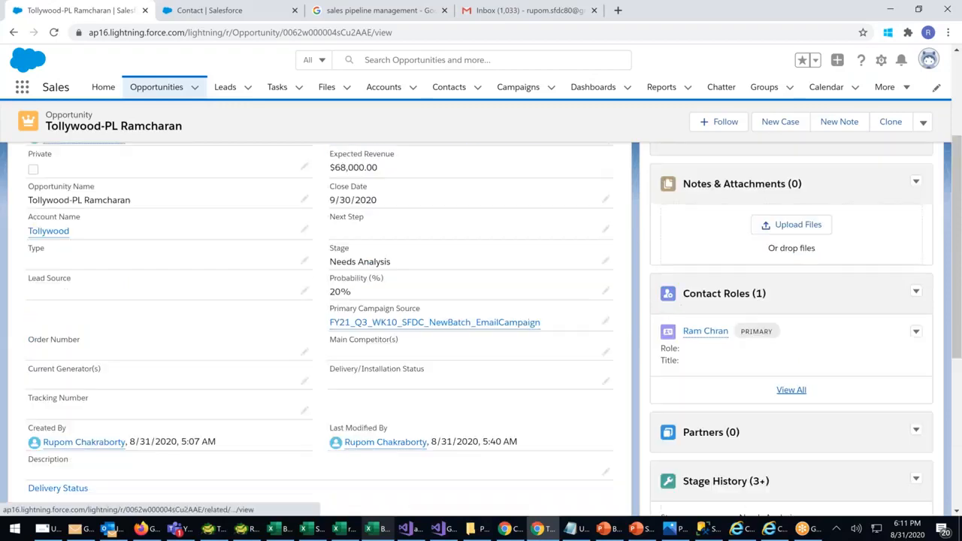
pyautogui.scroll(-2, 804, 406)
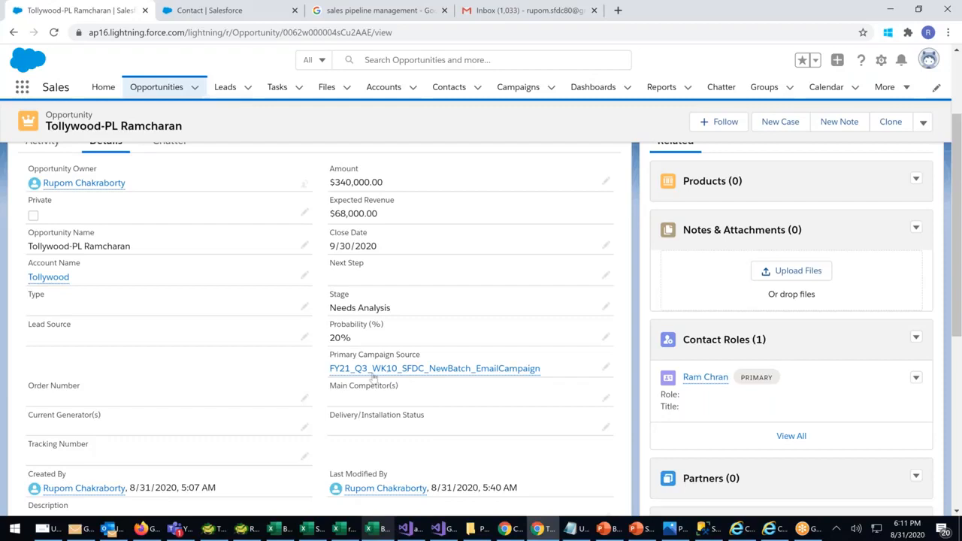
# Open Bollywood-SaifAli from Recently Viewed, show Details, and edit Primary Campaign Source inline
pyautogui.moveTo(380, 378)
pyautogui.click(157, 89)
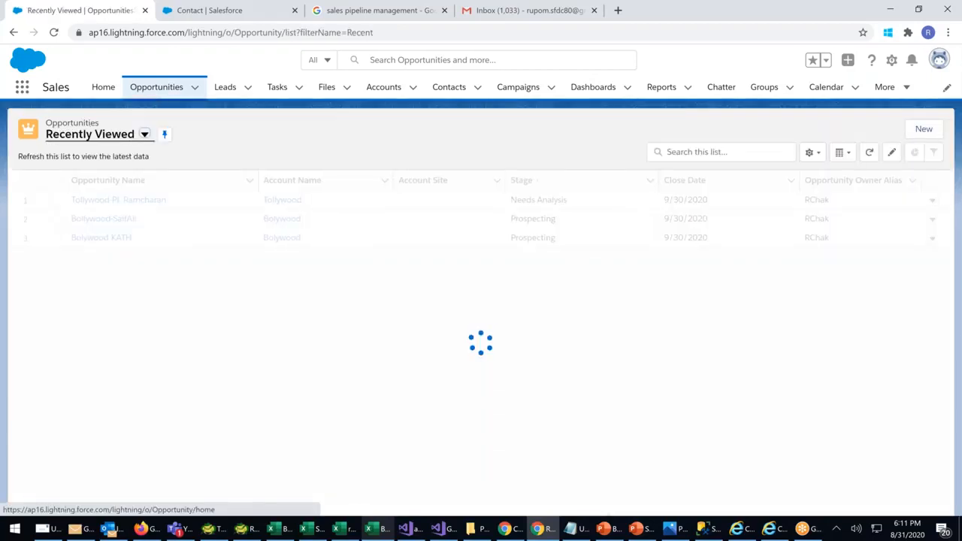
pyautogui.click(104, 218)
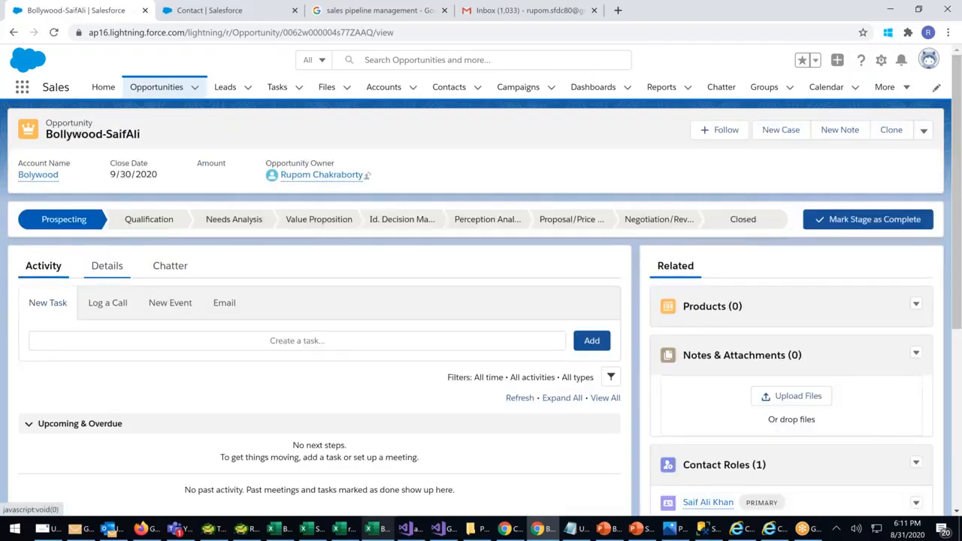
pyautogui.click(107, 266)
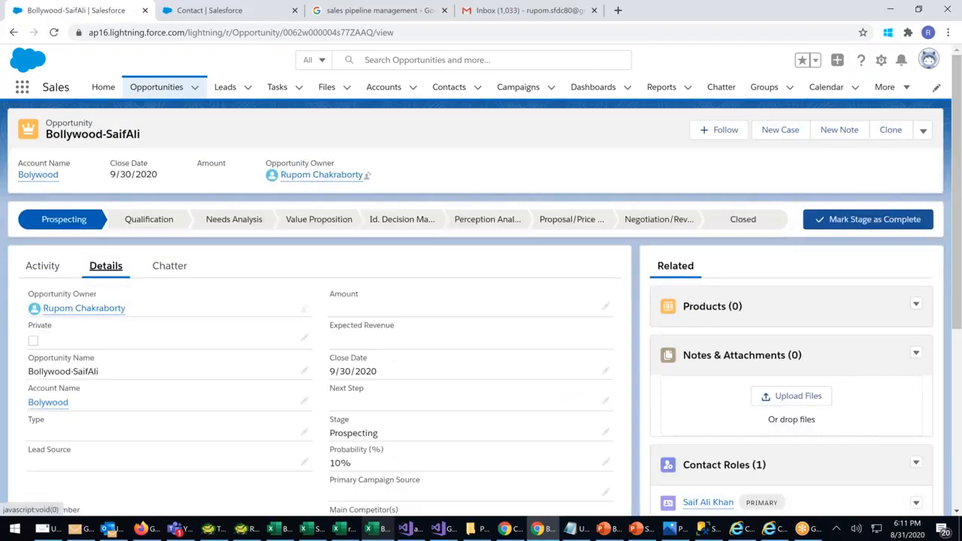
pyautogui.scroll(-2, 472, 327)
pyautogui.scroll(-2, 472, 326)
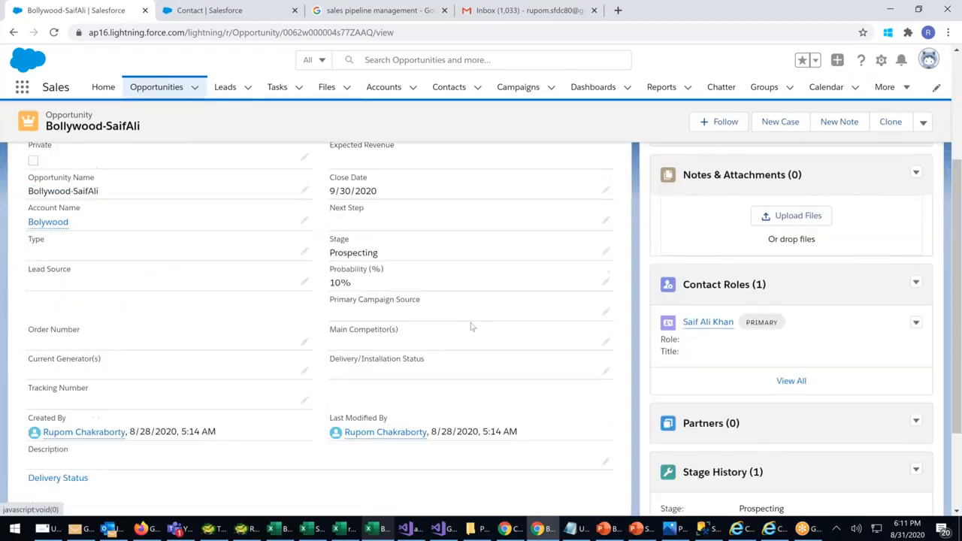
pyautogui.click(606, 243)
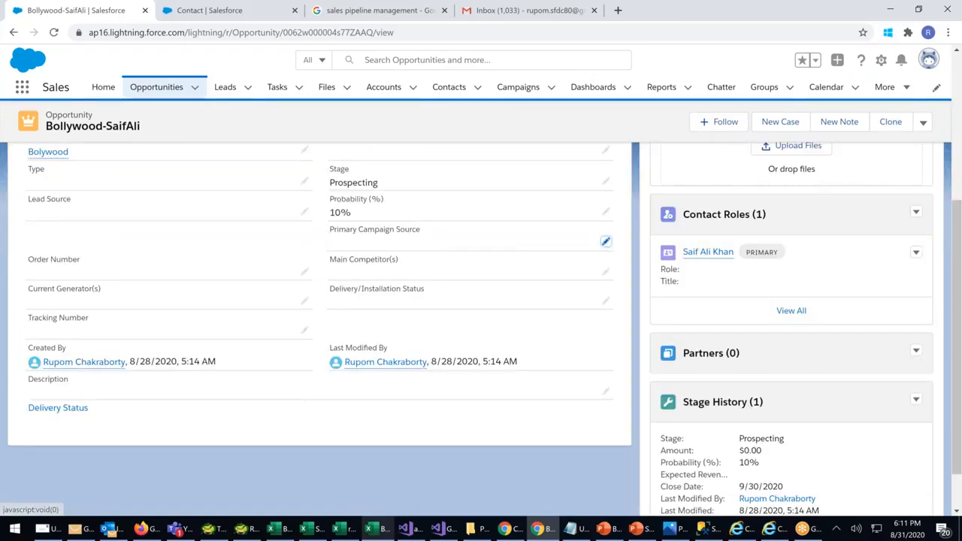
# Set campaign source FY21_Q3_WK05_Email, Type New Customer and Lead Source Other
pyautogui.click(579, 257)
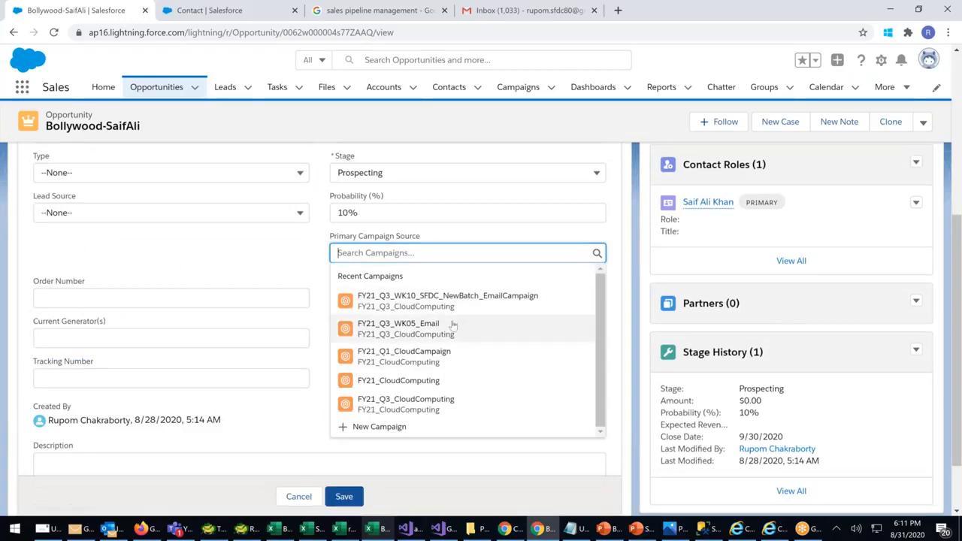
pyautogui.click(599, 337)
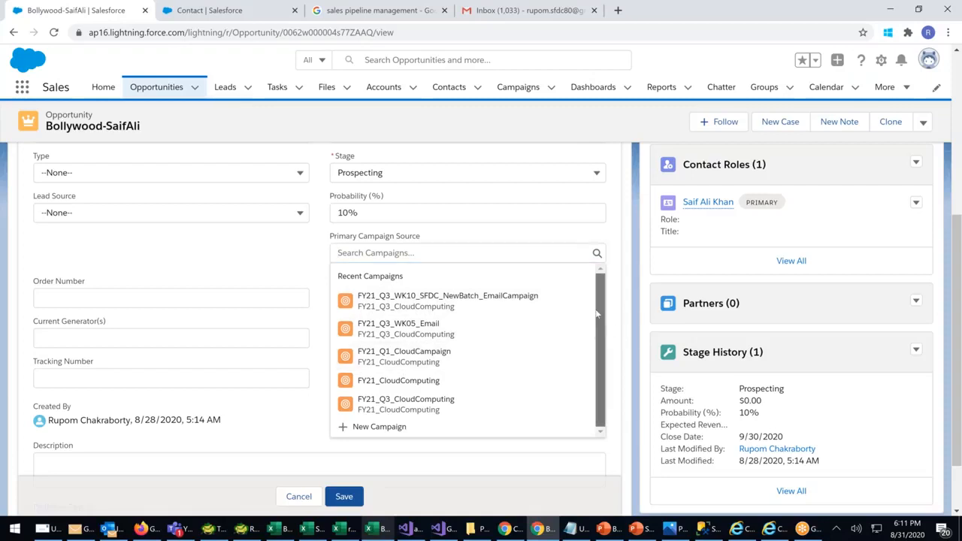
pyautogui.click(404, 328)
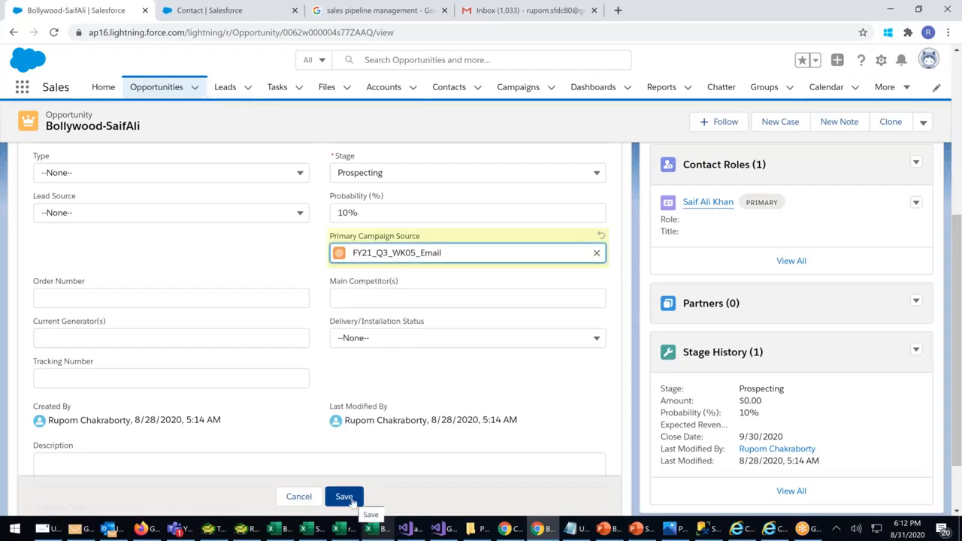
pyautogui.scroll(1, 188, 273)
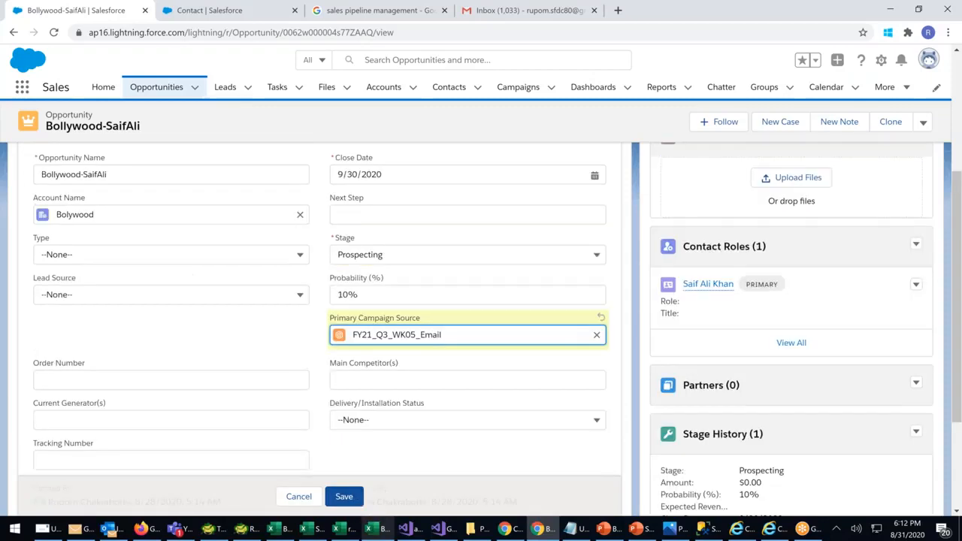
pyautogui.scroll(1, 183, 301)
pyautogui.click(183, 299)
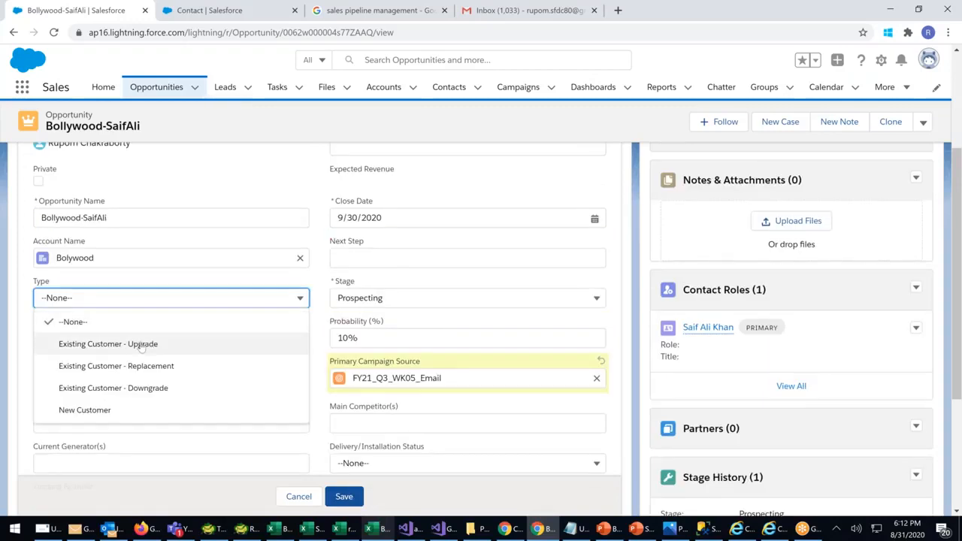
pyautogui.click(85, 409)
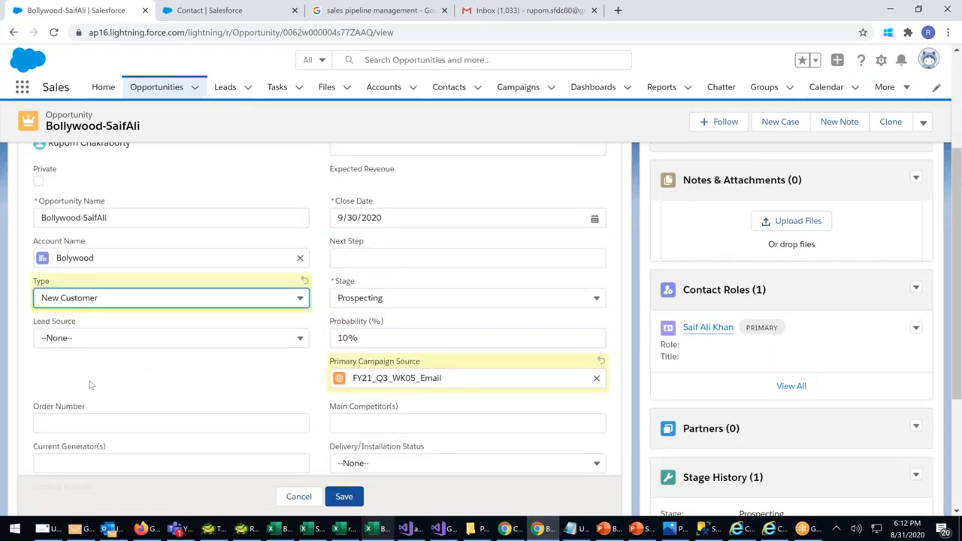
pyautogui.click(86, 337)
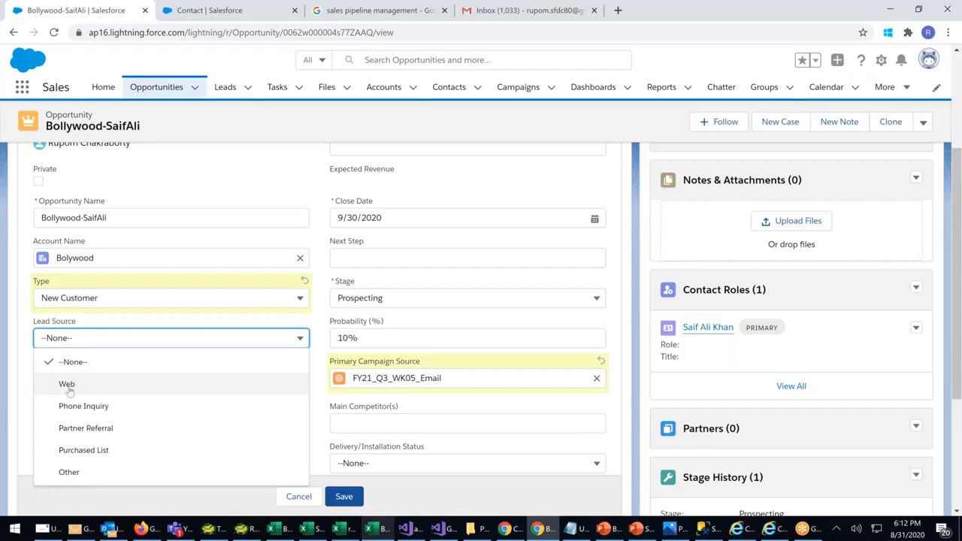
pyautogui.click(67, 474)
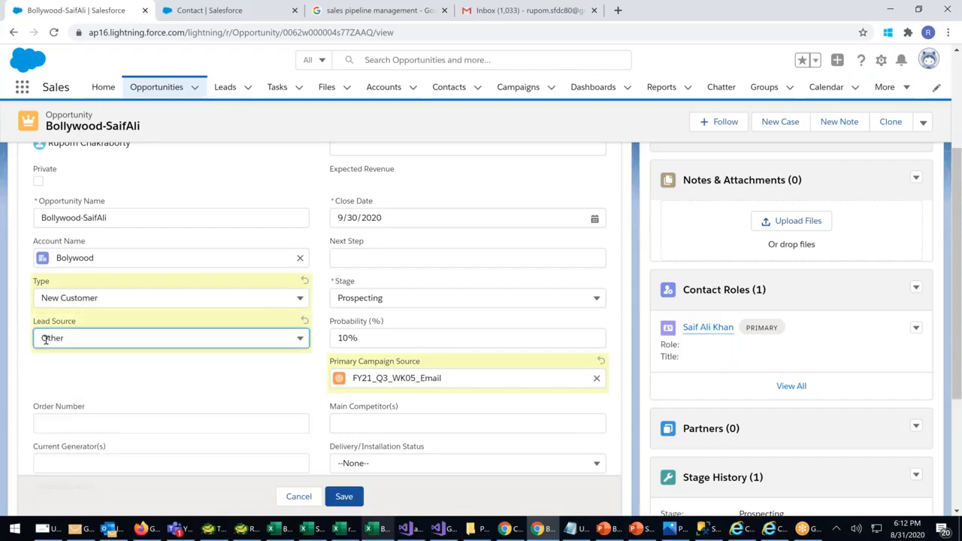
# Enter Amount 780000, Close Date 10/10/2020 and Next Step 'call and Discuss'
pyautogui.scroll(1, 260, 373)
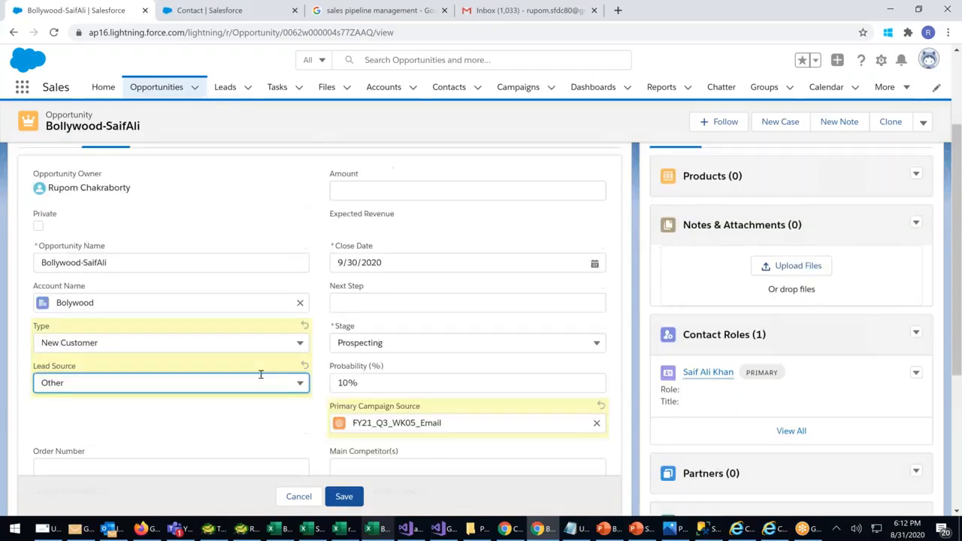
pyautogui.scroll(2, 260, 373)
pyautogui.click(373, 271)
pyautogui.write('7')
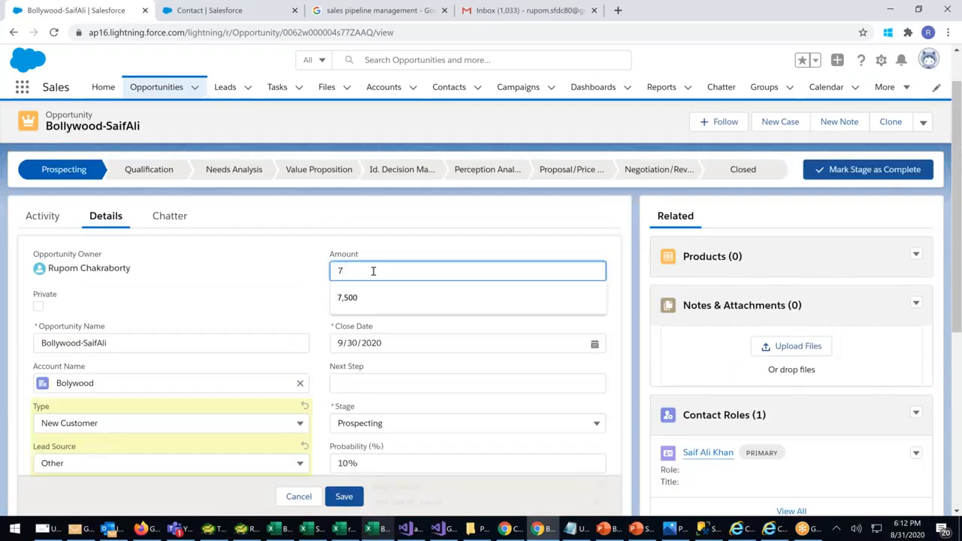
pyautogui.write('80000')
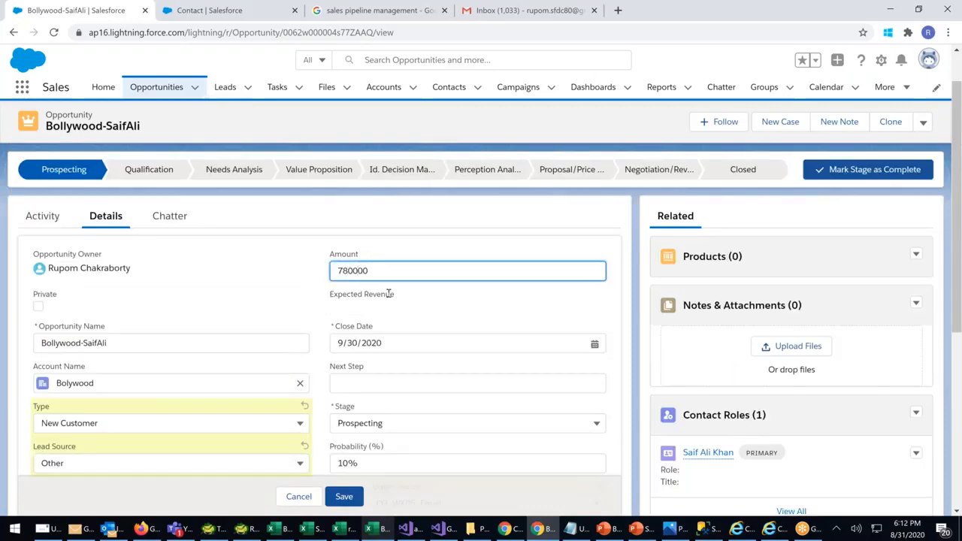
pyautogui.click(401, 343)
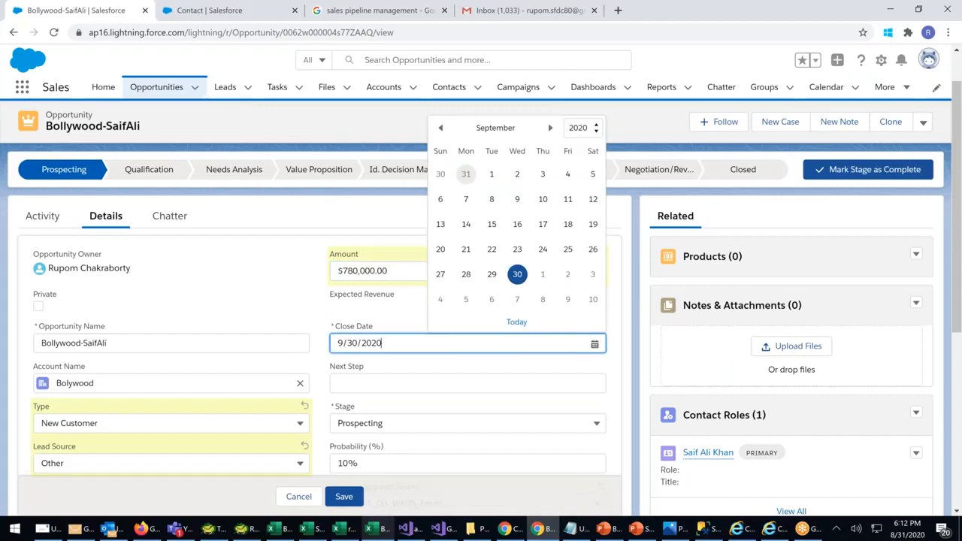
pyautogui.click(593, 300)
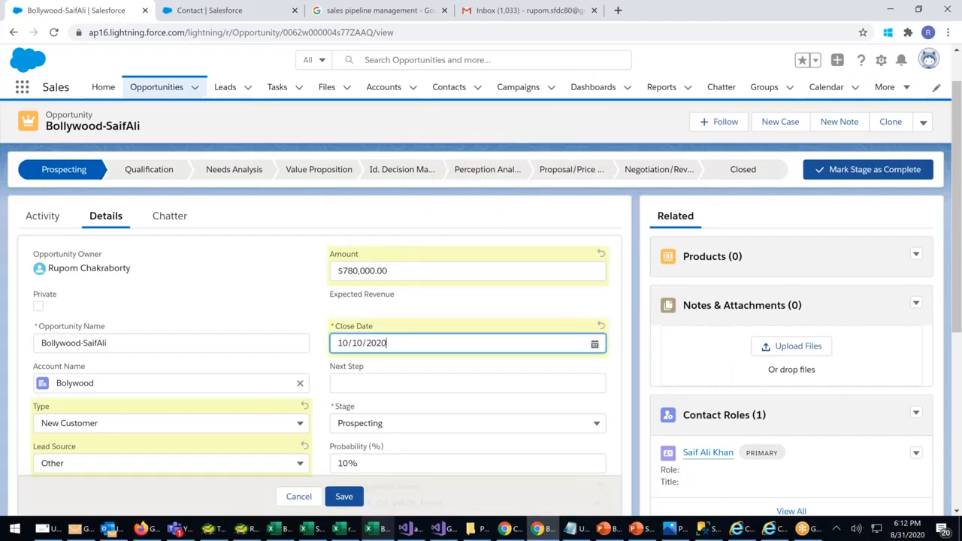
pyautogui.click(401, 384)
pyautogui.write('C')
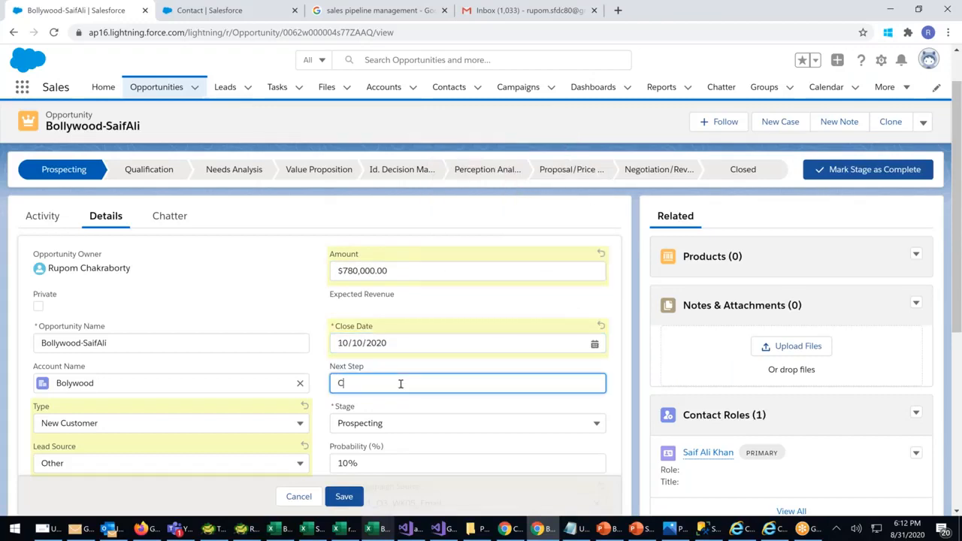
pyautogui.write('call and D')
pyautogui.write('uss')
# Set the Stage to Needs Analysis and move to the Main Competitor(s) field
pyautogui.click(400, 423)
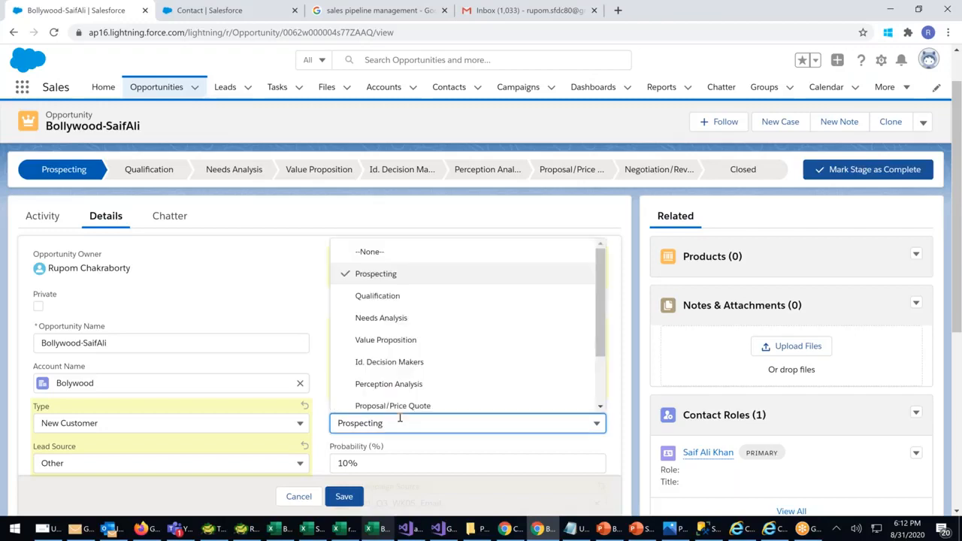
pyautogui.click(380, 317)
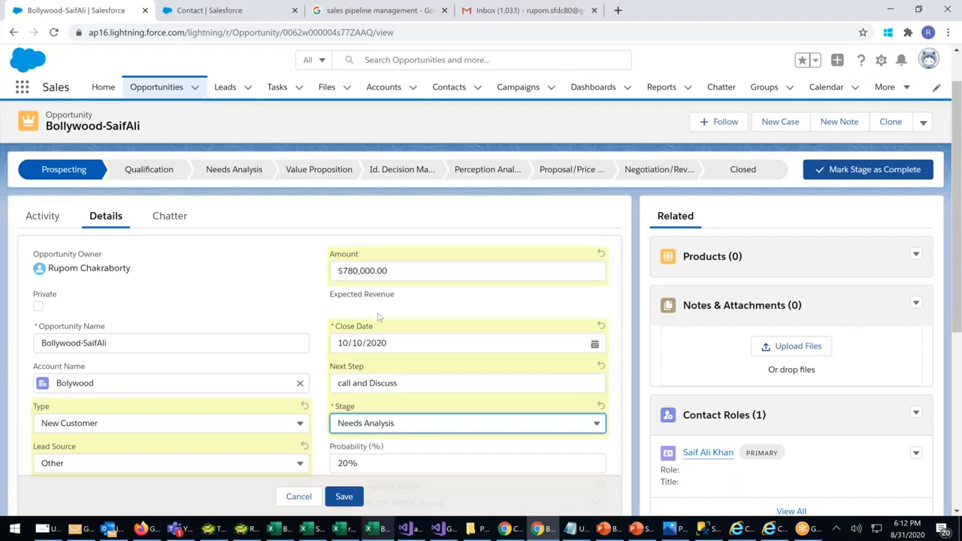
pyautogui.scroll(-2, 379, 317)
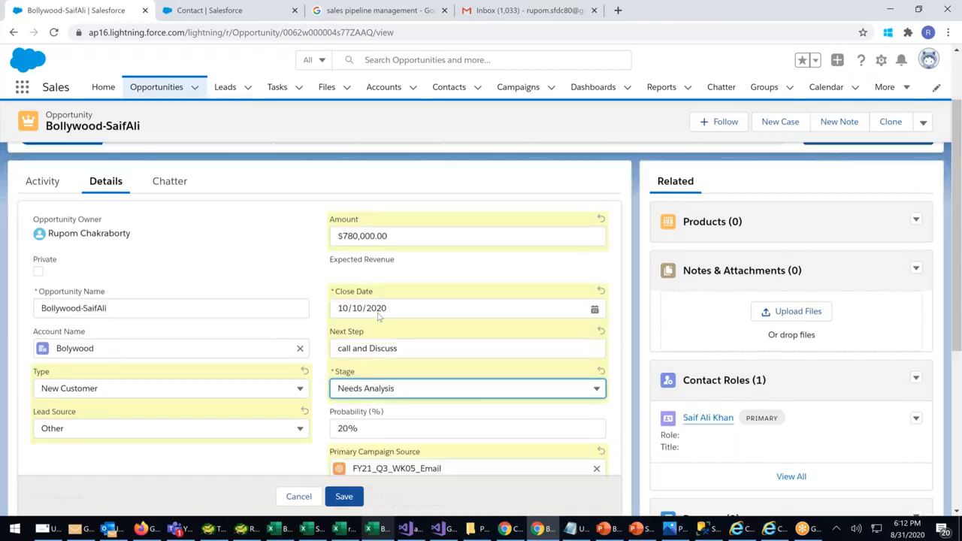
pyautogui.scroll(-2, 354, 303)
pyautogui.click(354, 303)
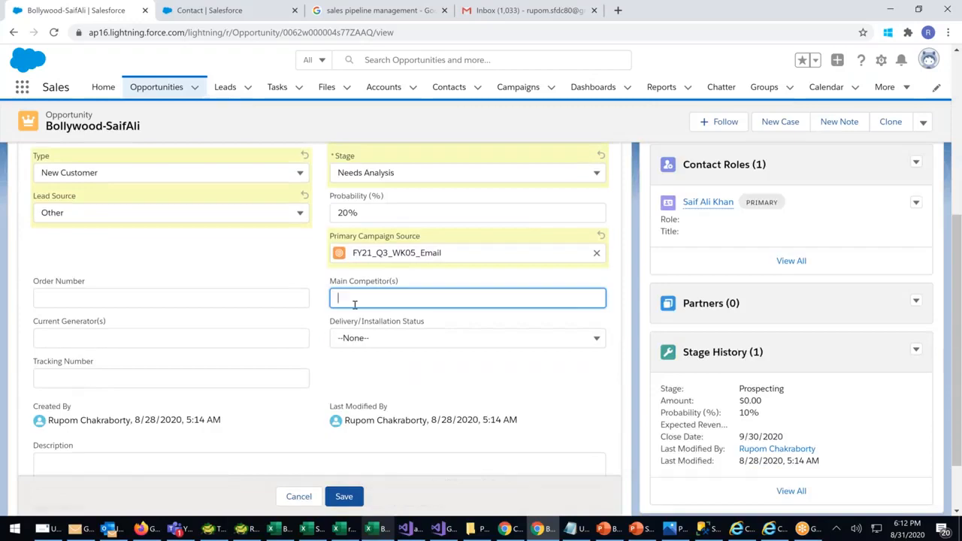
# Enter HDFC Bank as main competitor, add a placeholder description, and save the opportunity
pyautogui.write('HDFC Bank')
pyautogui.moveTo(34, 279); pyautogui.dragTo(75, 382)
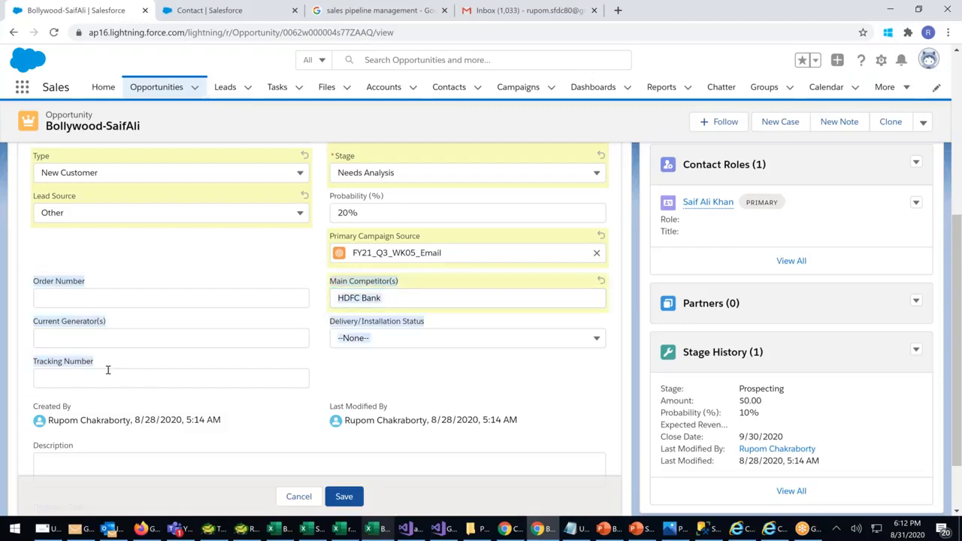
pyautogui.click(71, 373)
pyautogui.click(63, 336)
pyautogui.click(83, 302)
pyautogui.click(490, 339)
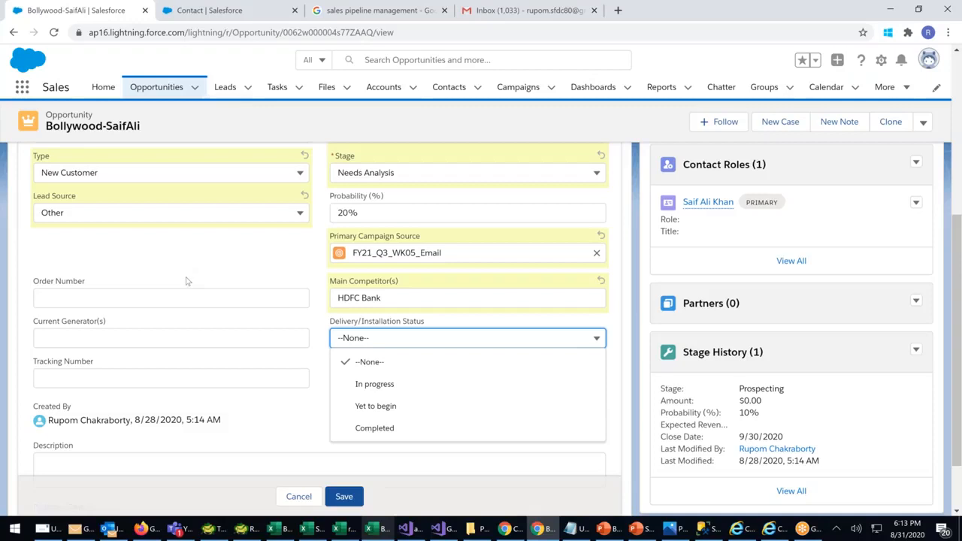
pyautogui.scroll(-1, 254, 317)
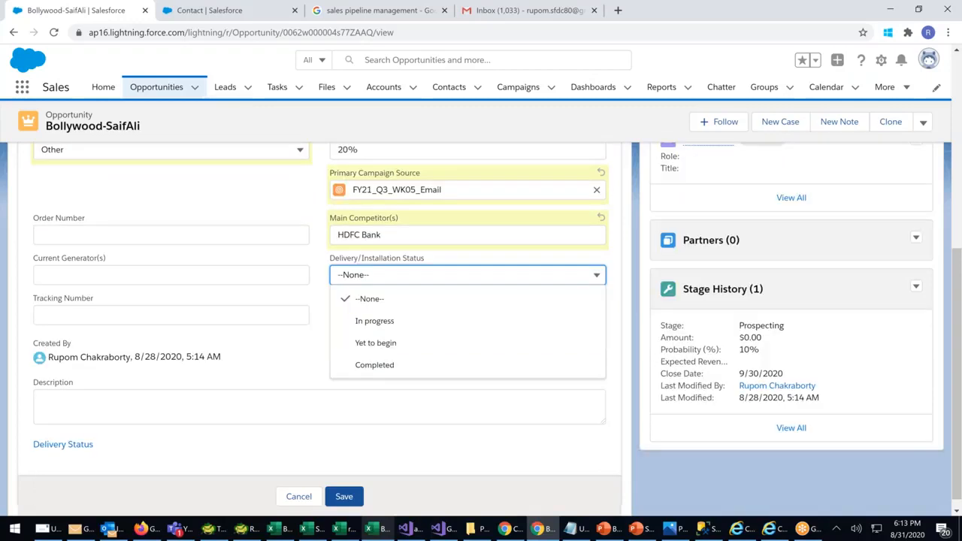
pyautogui.click(144, 389)
pyautogui.write('nvnghghmhg')
pyautogui.click(339, 474)
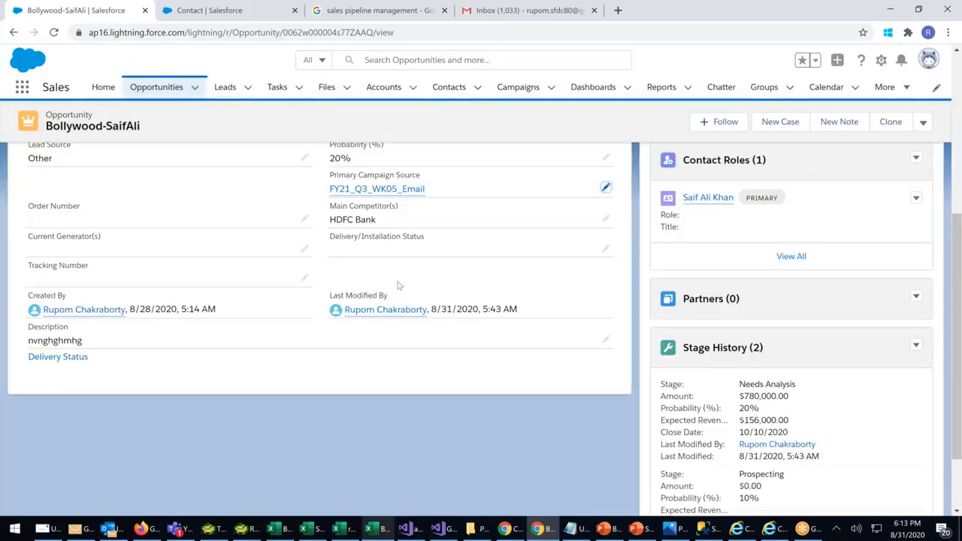
# Switch to the Excel pipeline workbook and select the Pipeline values in column E
pyautogui.scroll(3, 398, 286)
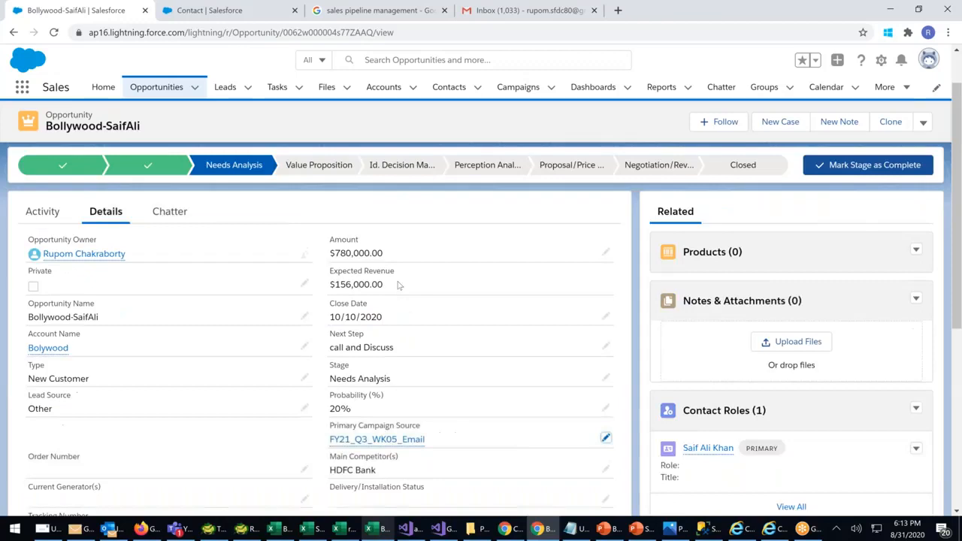
pyautogui.scroll(1, 398, 285)
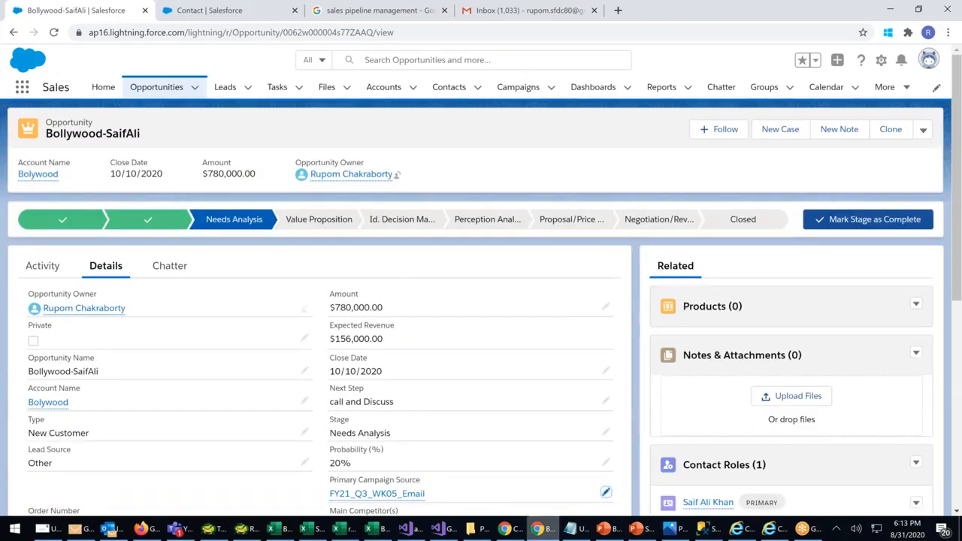
pyautogui.click(389, 532)
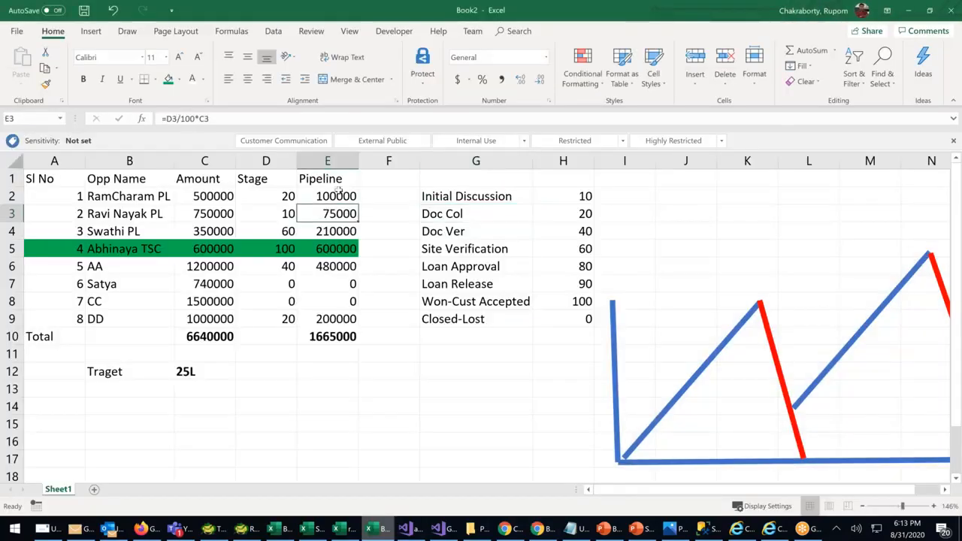
pyautogui.moveTo(337, 195); pyautogui.dragTo(339, 338)
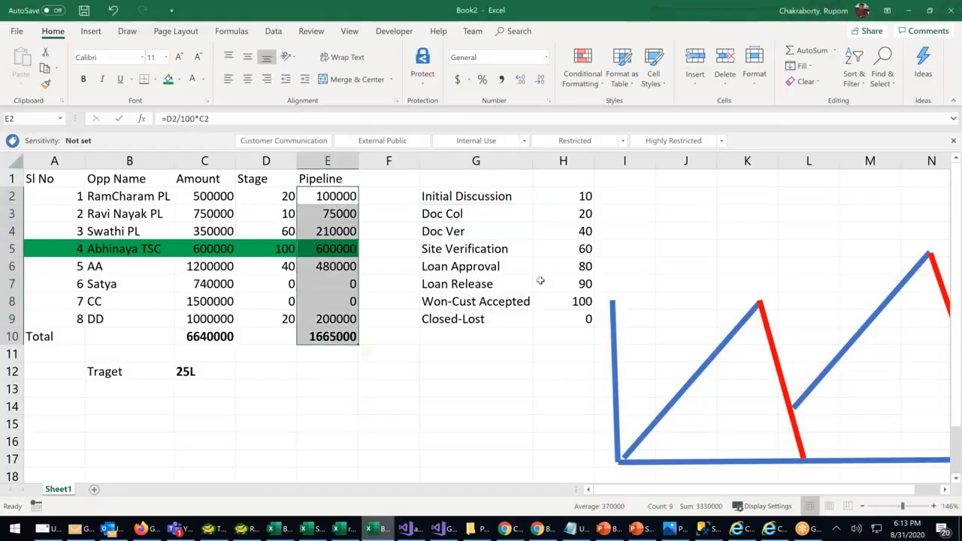
# Scroll the Excel sheet back to row 1 and Alt+Tab to the Bollywood-SaifAli opportunity
pyautogui.scroll(-4, 539, 280)
pyautogui.scroll(3, 540, 280)
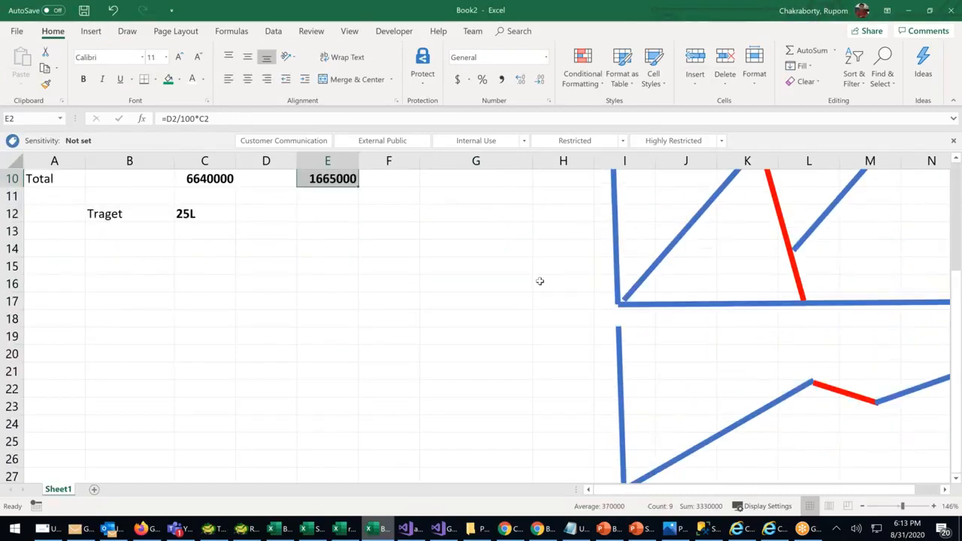
pyautogui.scroll(1, 539, 281)
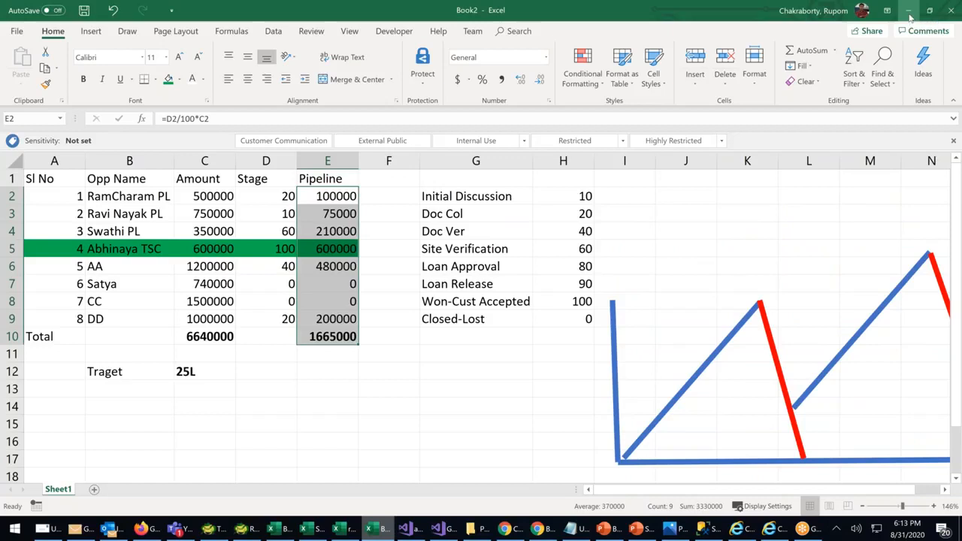
pyautogui.hotkey('alt', 'Tab')
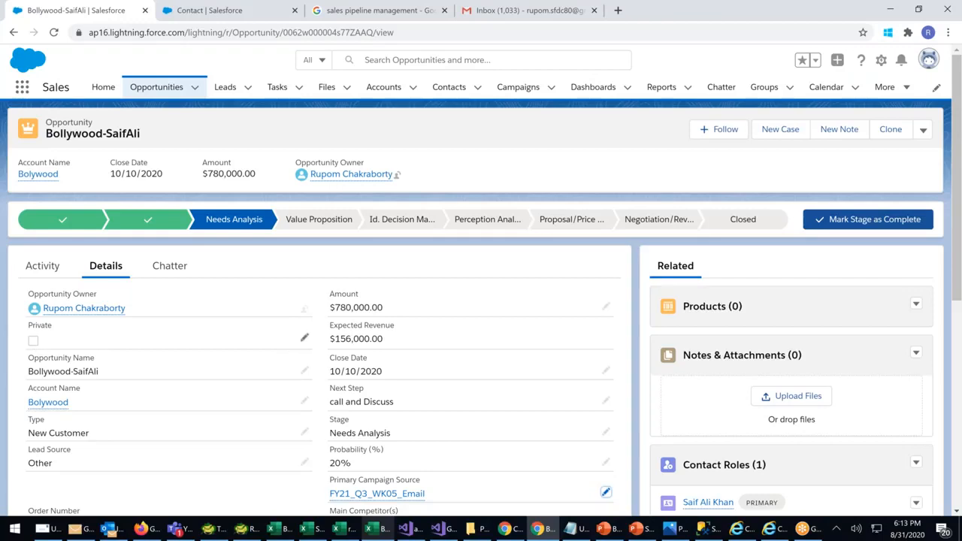
# Mark the Bollywood-SaifAli opportunity as Private and save
pyautogui.click(304, 338)
pyautogui.click(37, 356)
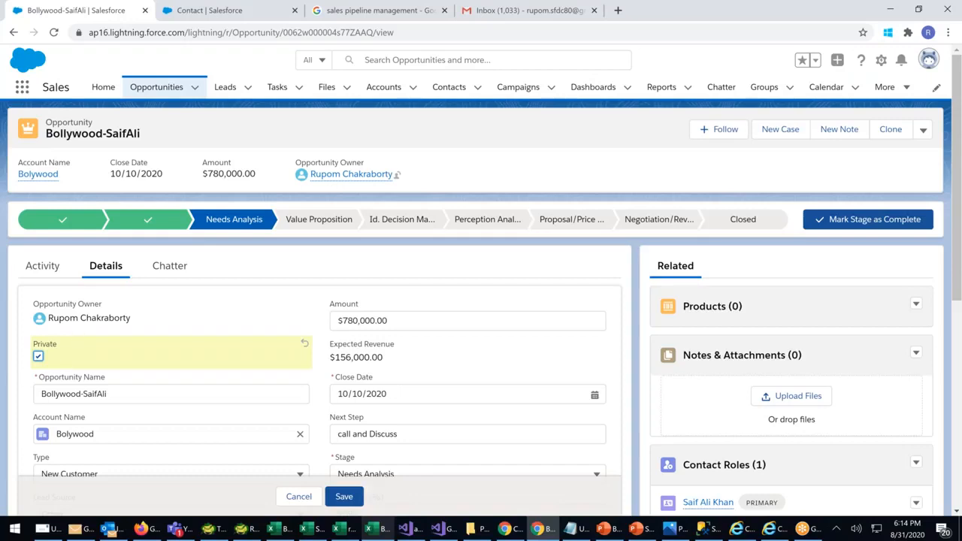
pyautogui.click(343, 496)
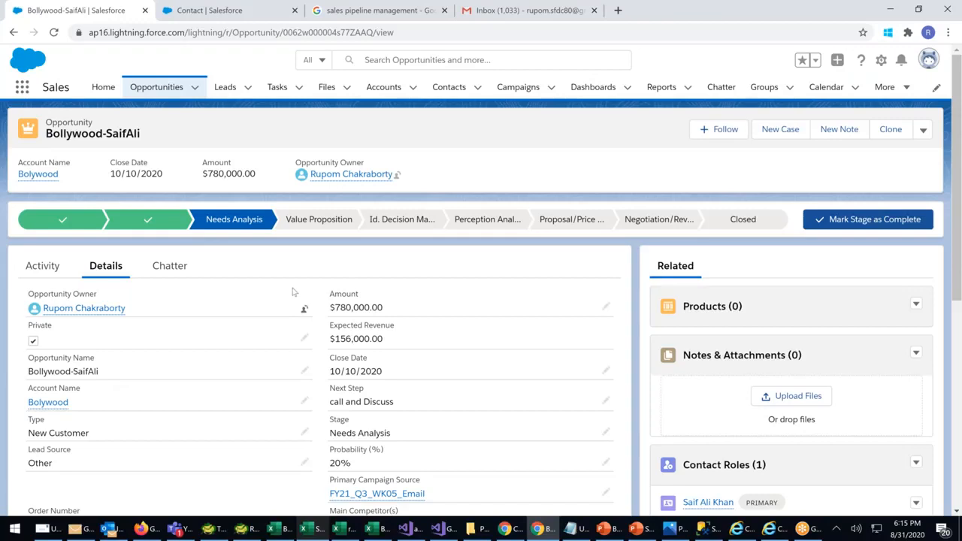
# Show the opportunity's Activity timeline
pyautogui.scroll(-3, 296, 300)
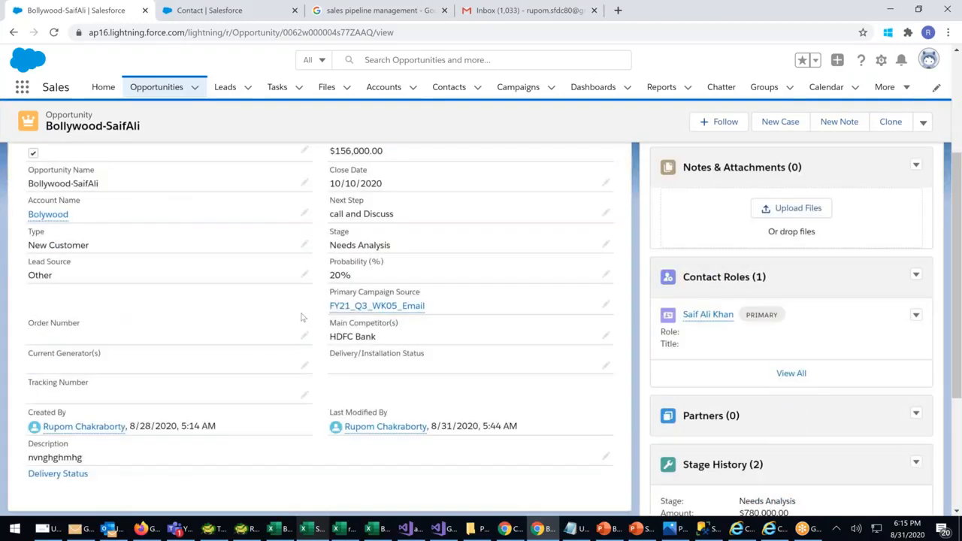
pyautogui.scroll(1, 301, 317)
pyautogui.scroll(3, 301, 300)
pyautogui.click(43, 265)
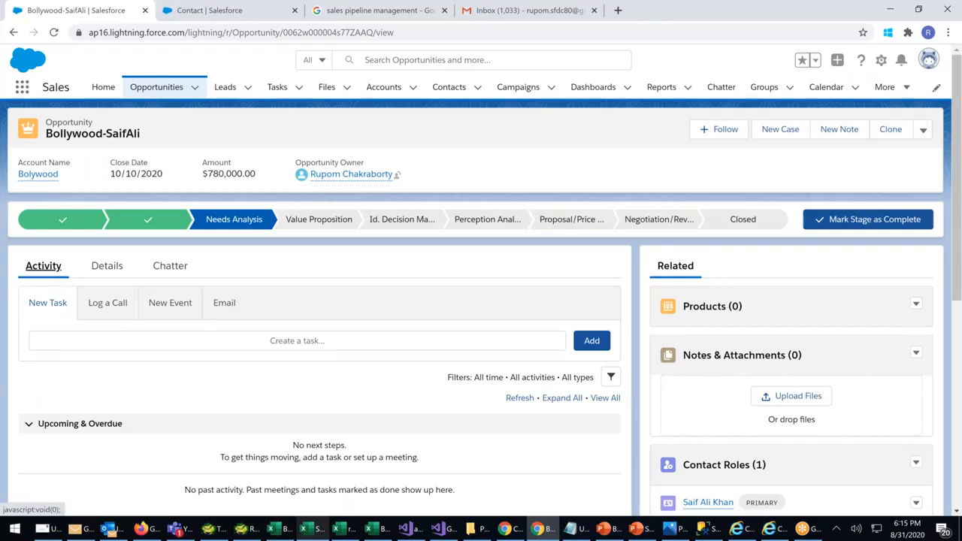
# Scroll to the Contact Roles card and choose Add Contact Roles from its menu
pyautogui.scroll(-1, 793, 415)
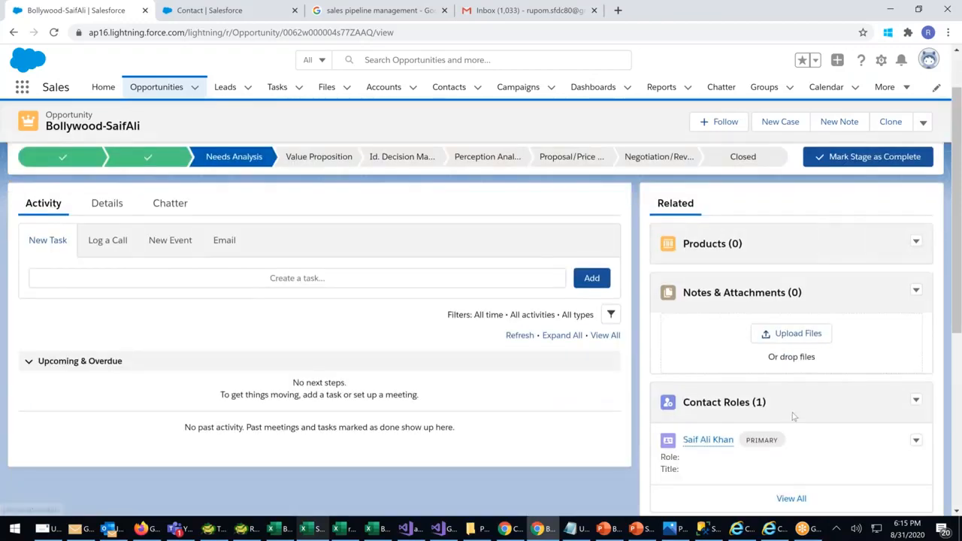
pyautogui.scroll(-1, 793, 416)
pyautogui.scroll(-1, 775, 387)
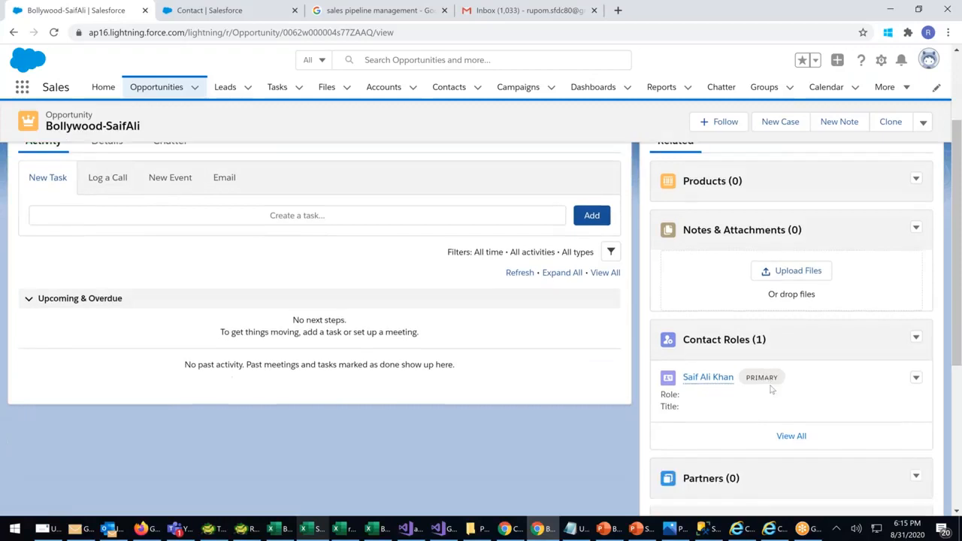
pyautogui.click(916, 380)
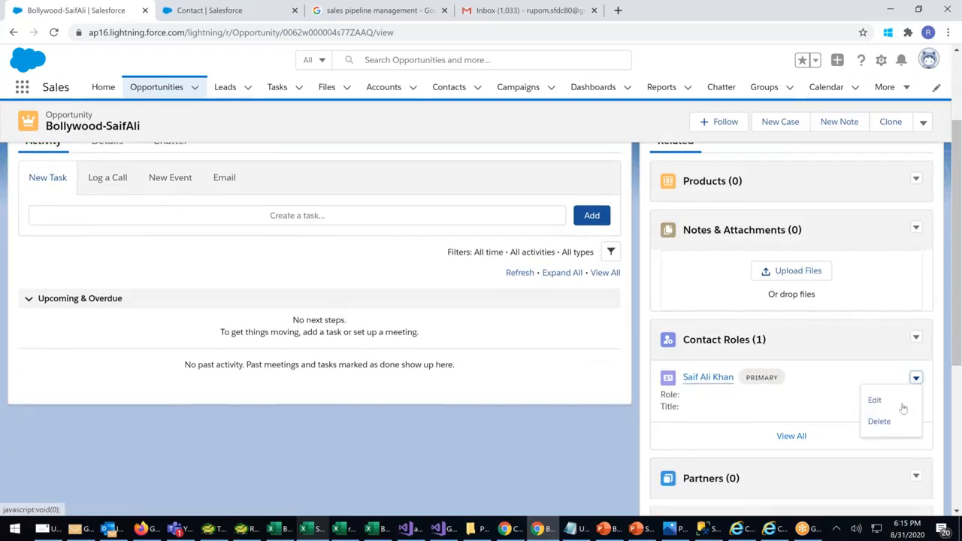
pyautogui.click(799, 406)
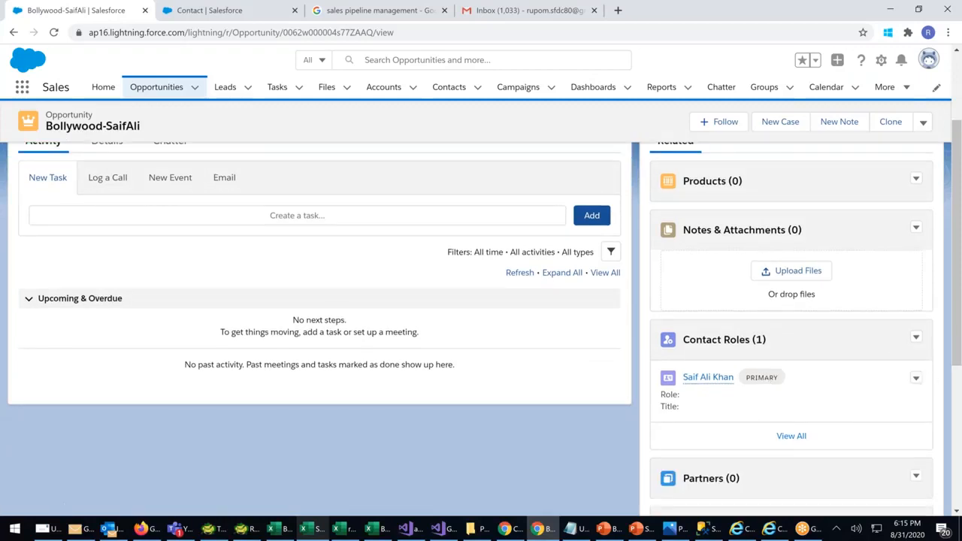
pyautogui.click(917, 340)
pyautogui.click(916, 340)
pyautogui.click(916, 340)
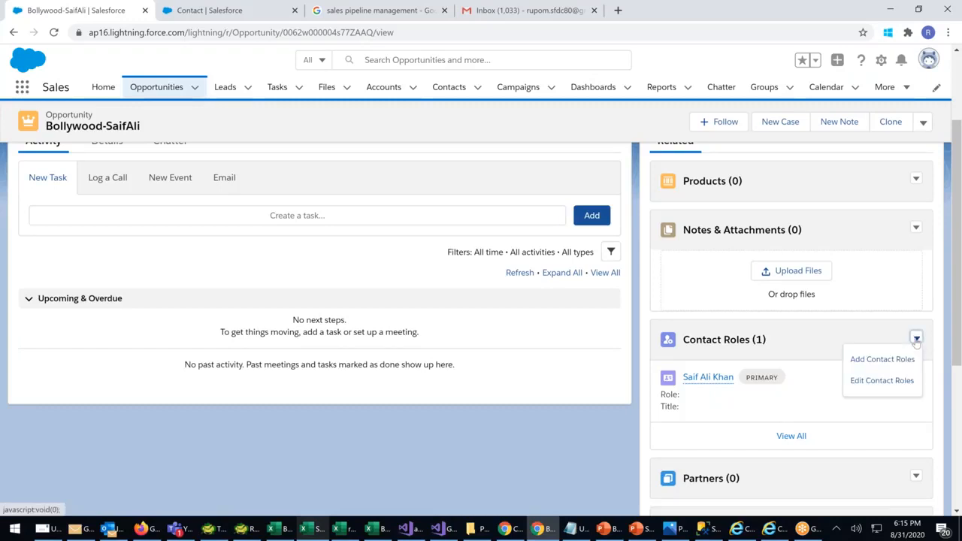
pyautogui.click(883, 360)
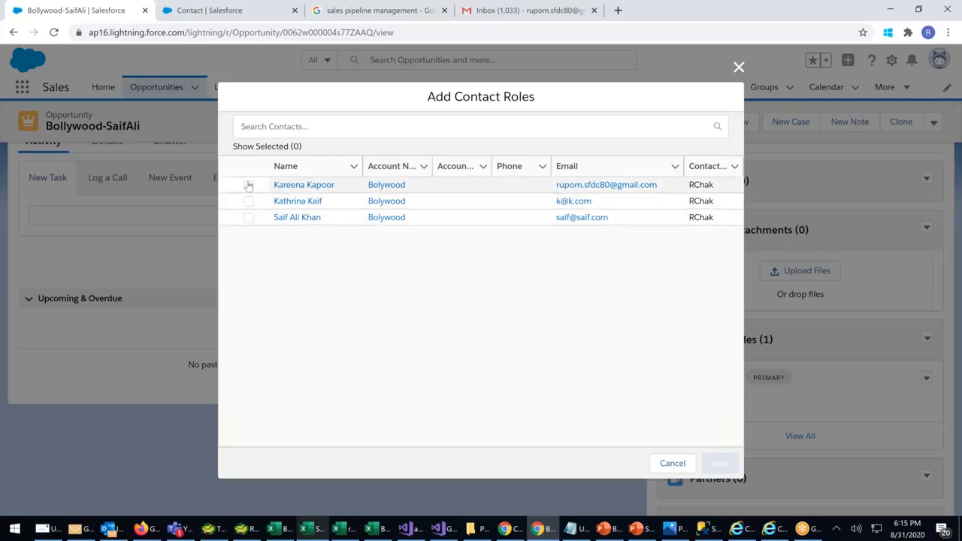
# Add the second contact with the Influencer role and save
pyautogui.click(249, 185)
pyautogui.click(718, 464)
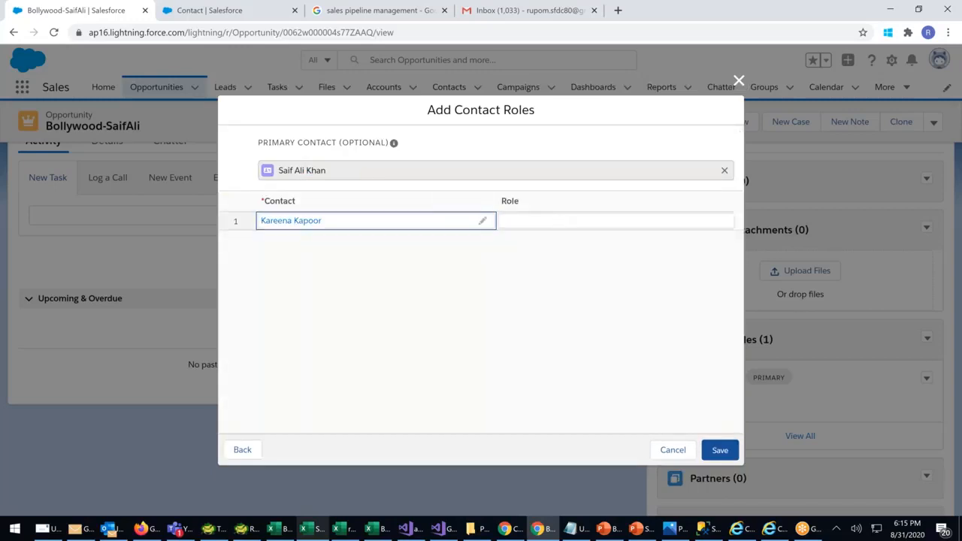
pyautogui.click(556, 222)
pyautogui.click(722, 225)
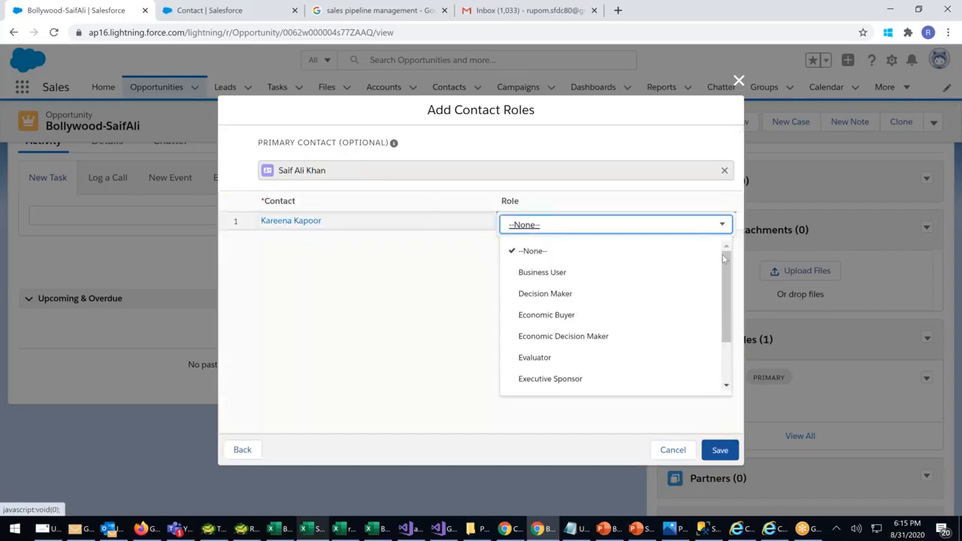
pyautogui.moveTo(727, 276); pyautogui.dragTo(726, 315)
pyautogui.click(524, 339)
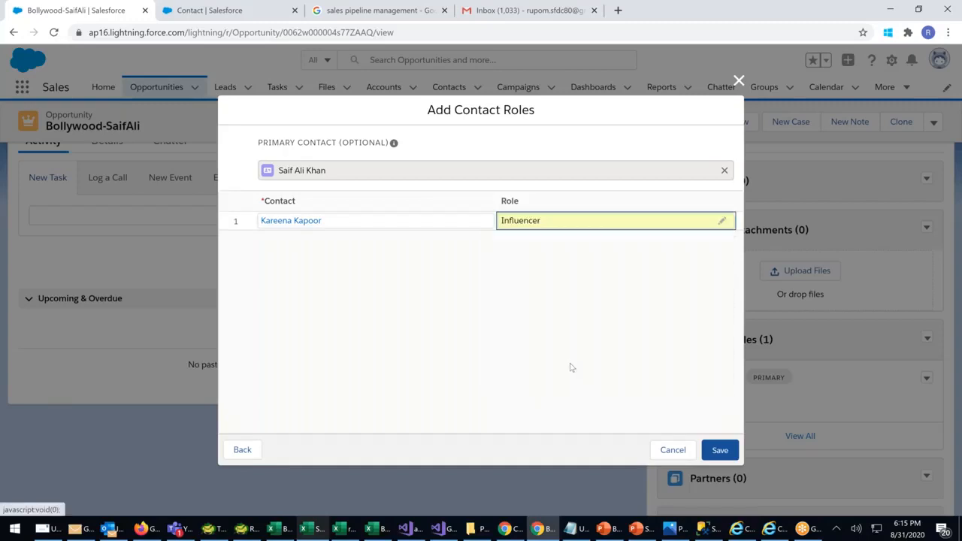
pyautogui.click(719, 449)
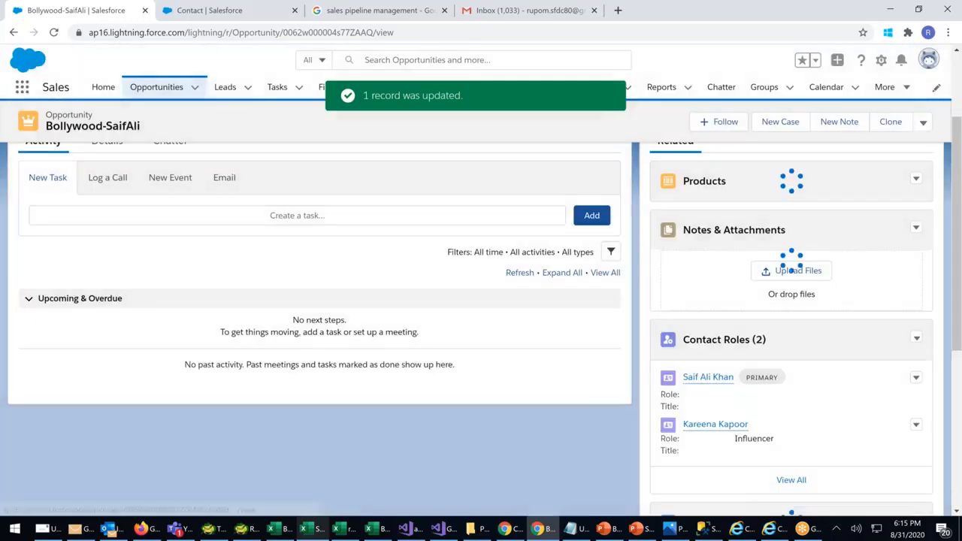
pyautogui.moveTo(722, 387)
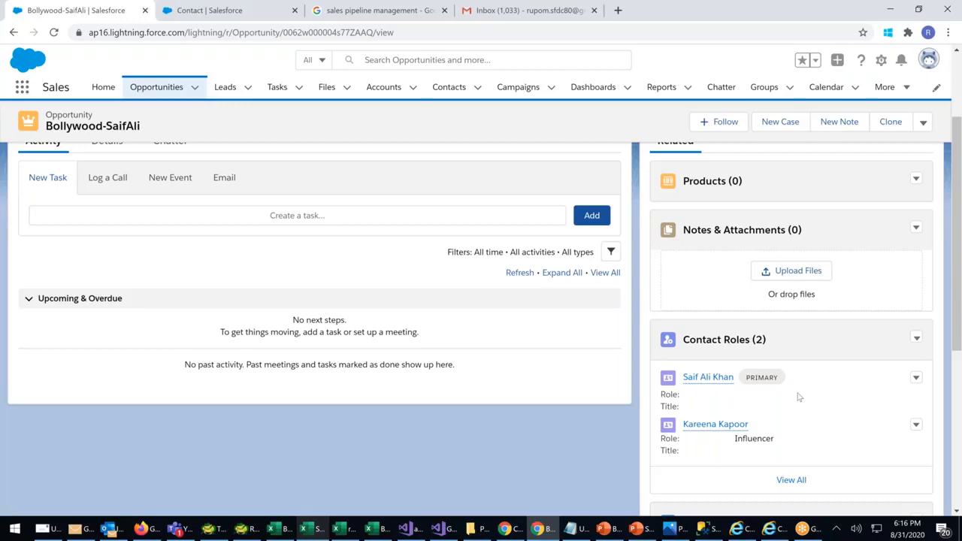
pyautogui.scroll(-1, 802, 395)
pyautogui.scroll(-4, 803, 329)
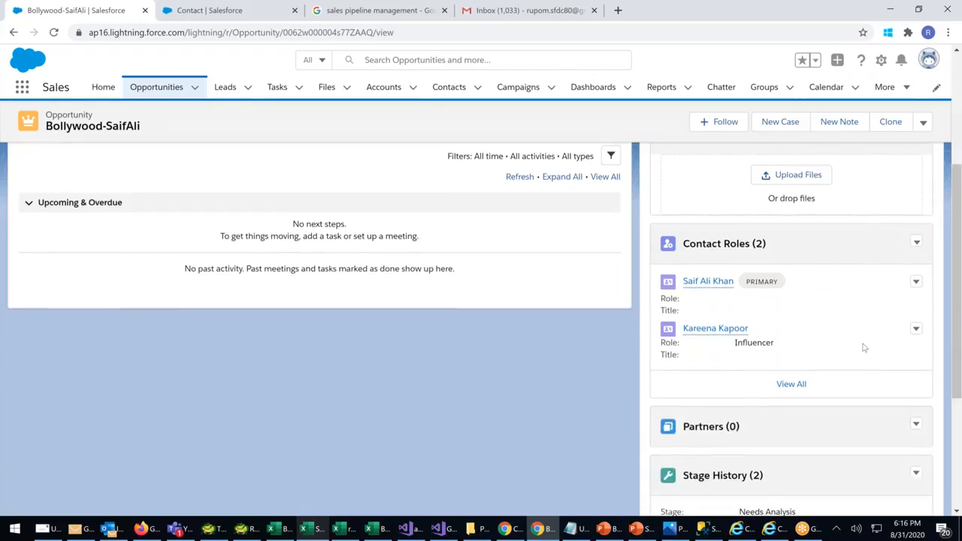
pyautogui.click(916, 334)
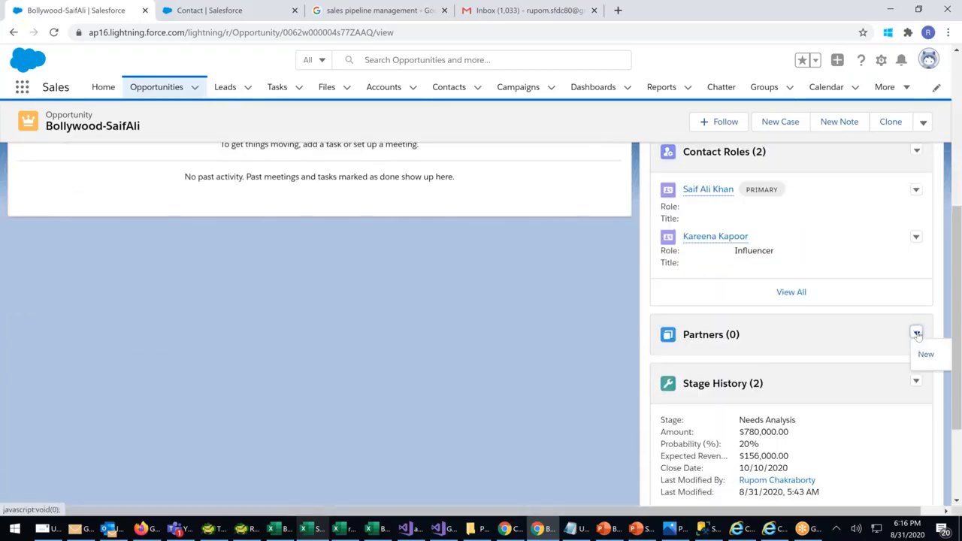
pyautogui.scroll(5, 820, 350)
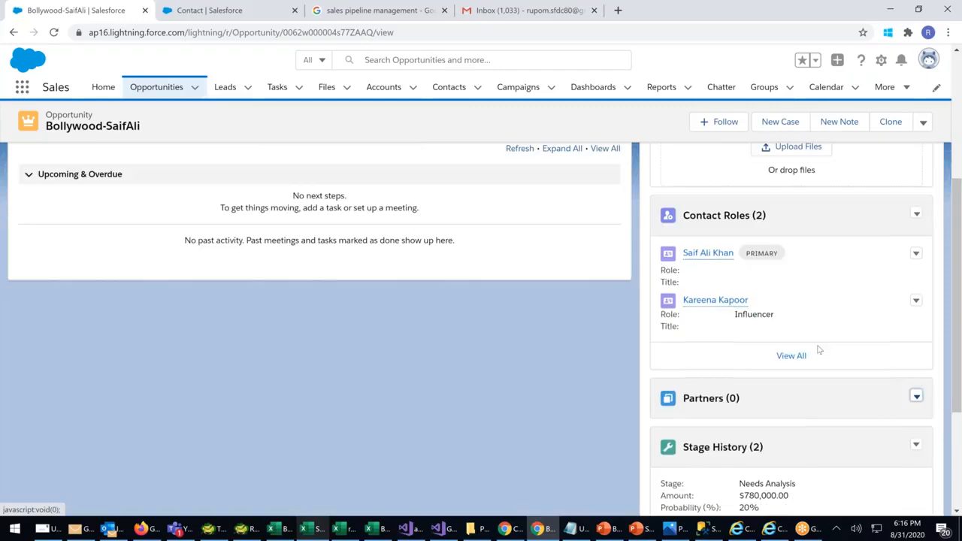
pyautogui.scroll(-3, 819, 350)
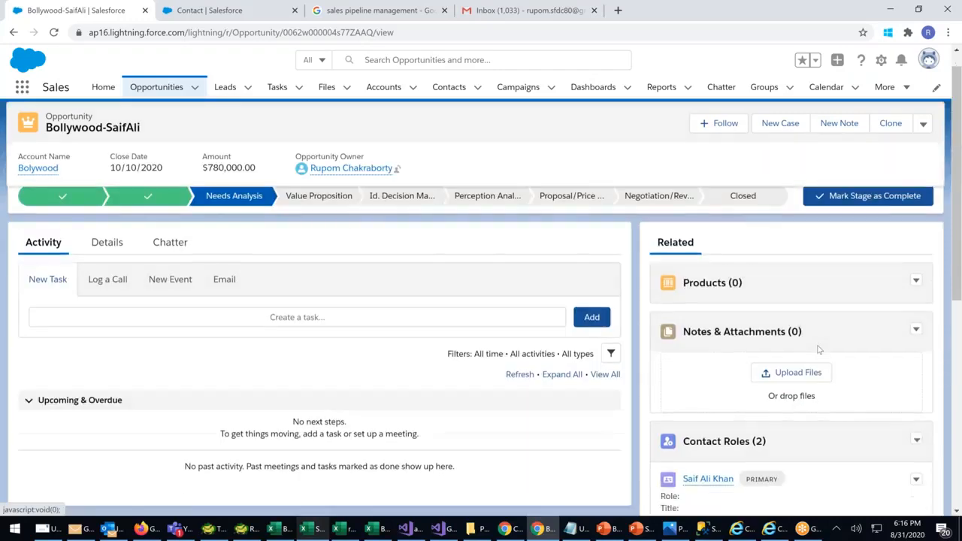
pyautogui.moveTo(718, 260)
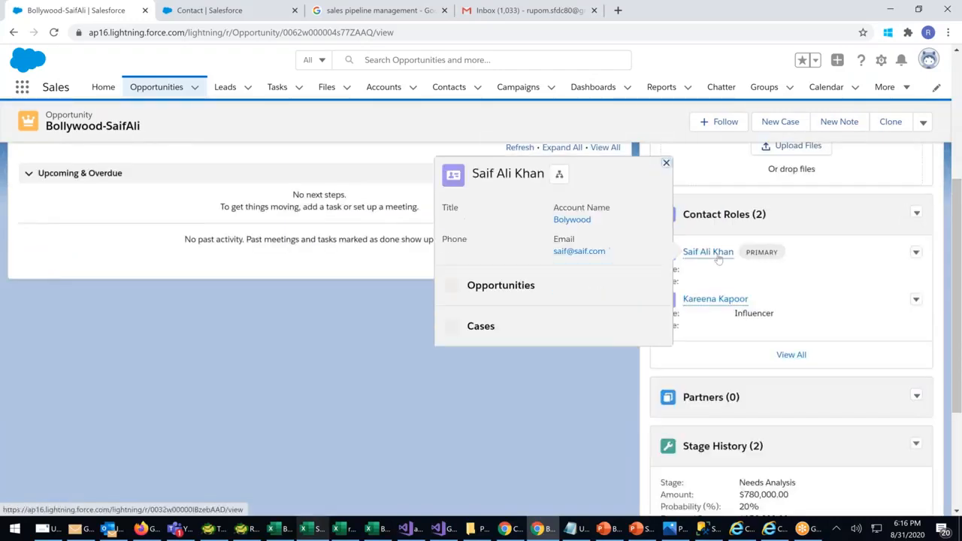
pyautogui.moveTo(714, 300)
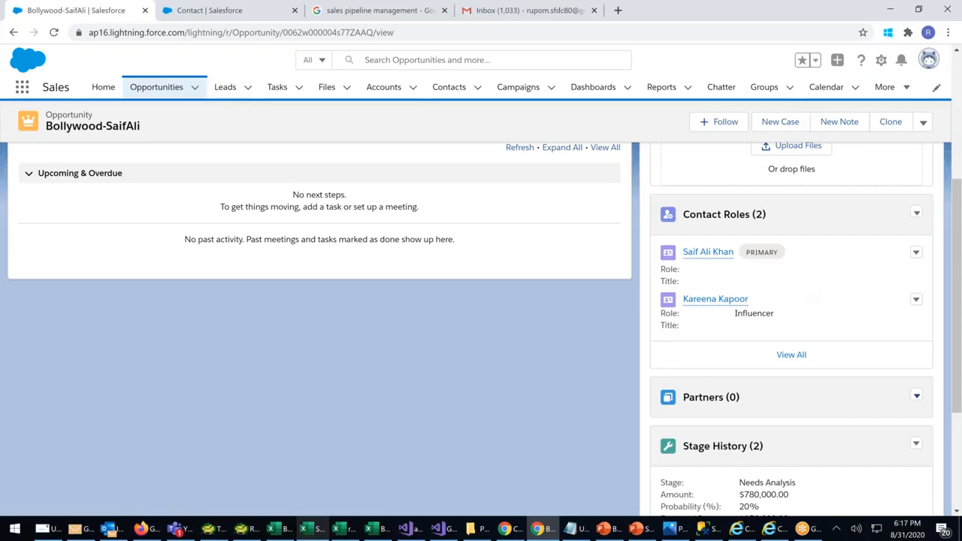
# Create a new partner entry for ICICI Bank with role Lender and save it
pyautogui.click(917, 396)
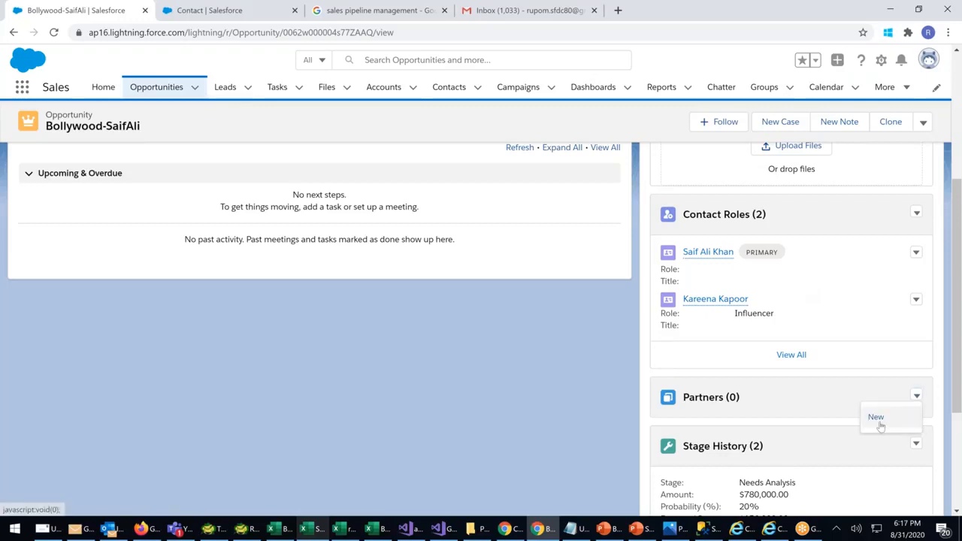
pyautogui.click(876, 417)
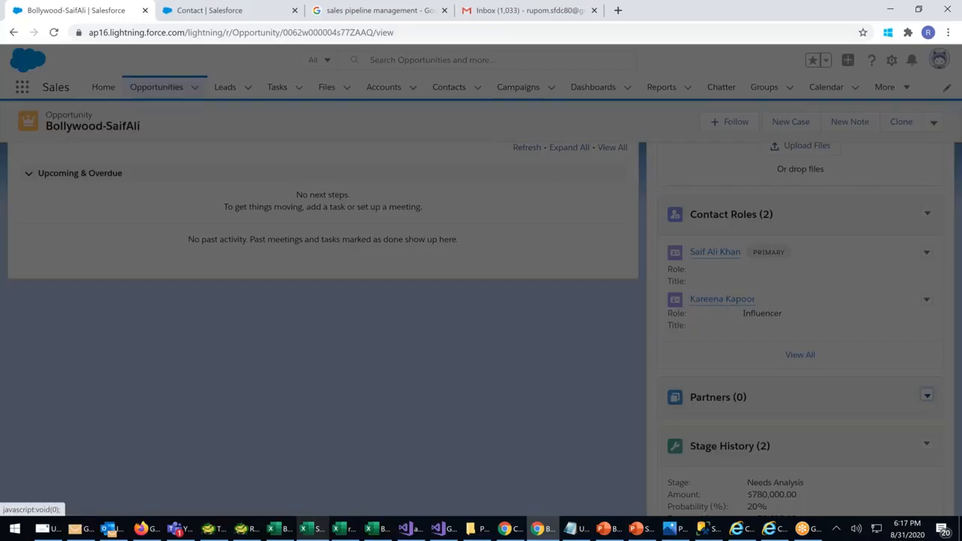
pyautogui.click(293, 213)
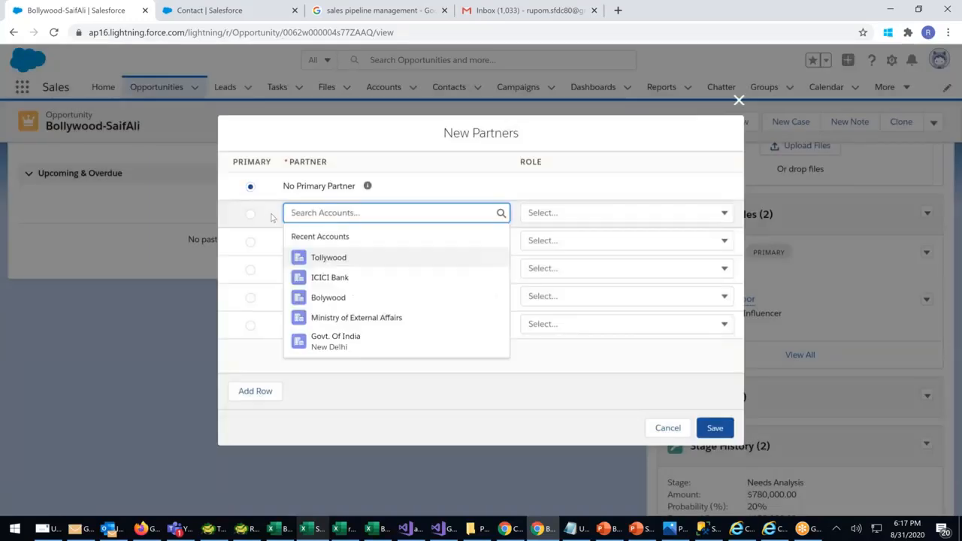
pyautogui.click(329, 276)
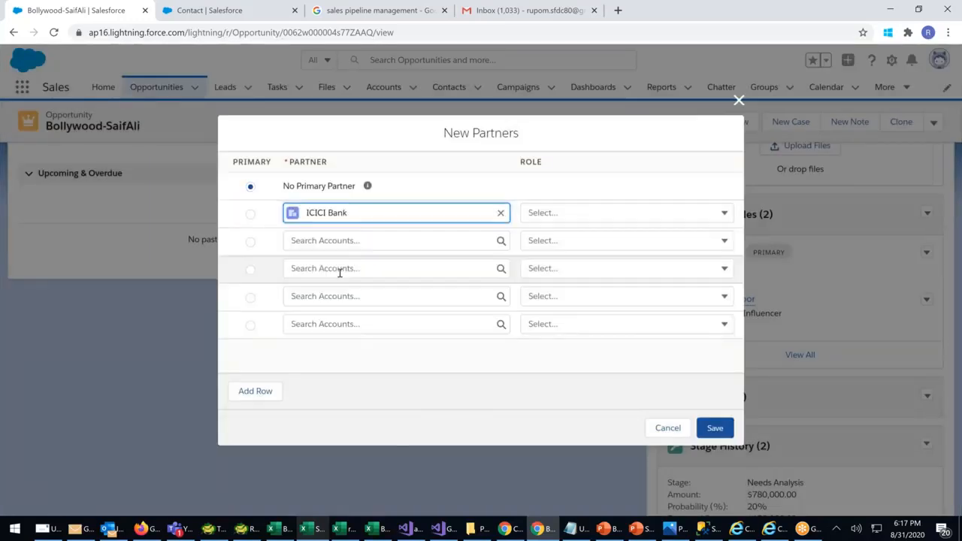
pyautogui.click(606, 212)
pyautogui.scroll(-1, 607, 271)
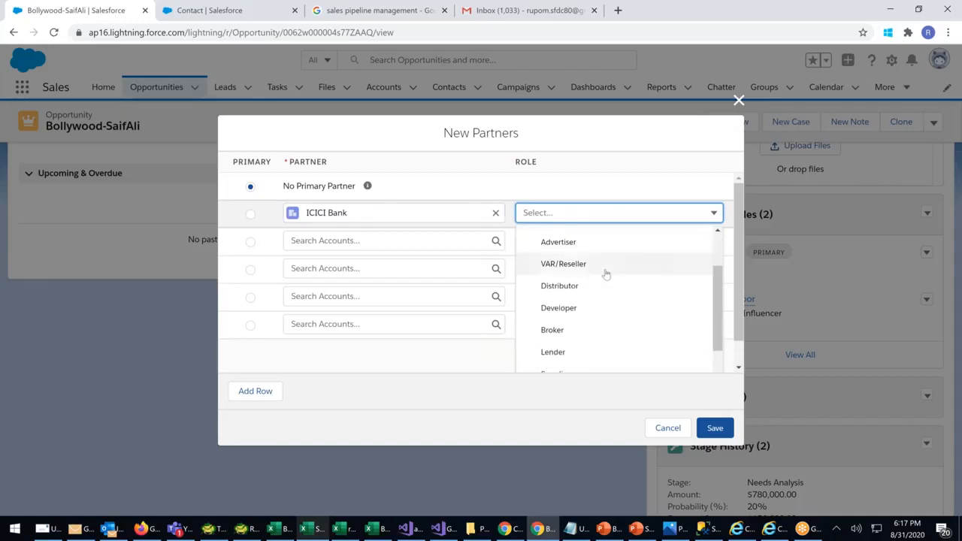
pyautogui.scroll(-1, 564, 337)
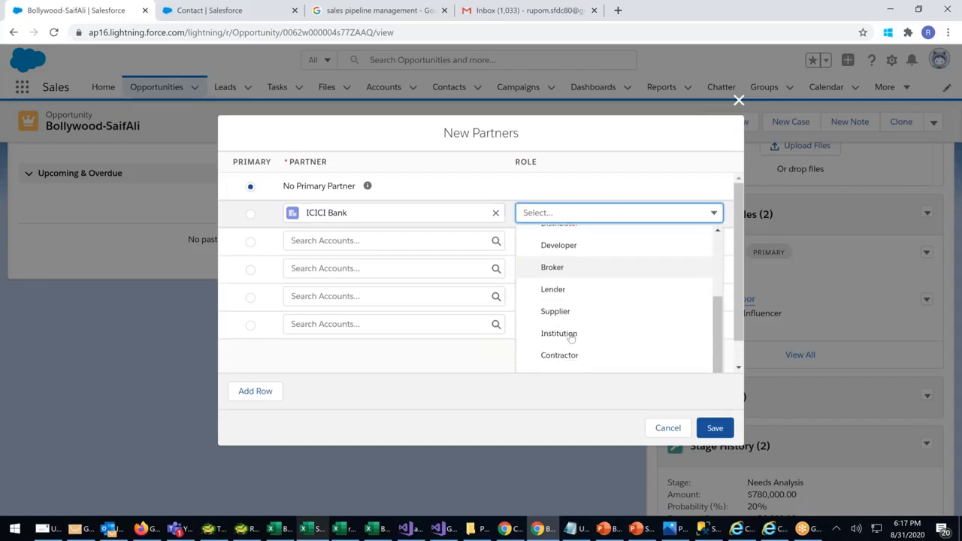
pyautogui.scroll(-1, 579, 342)
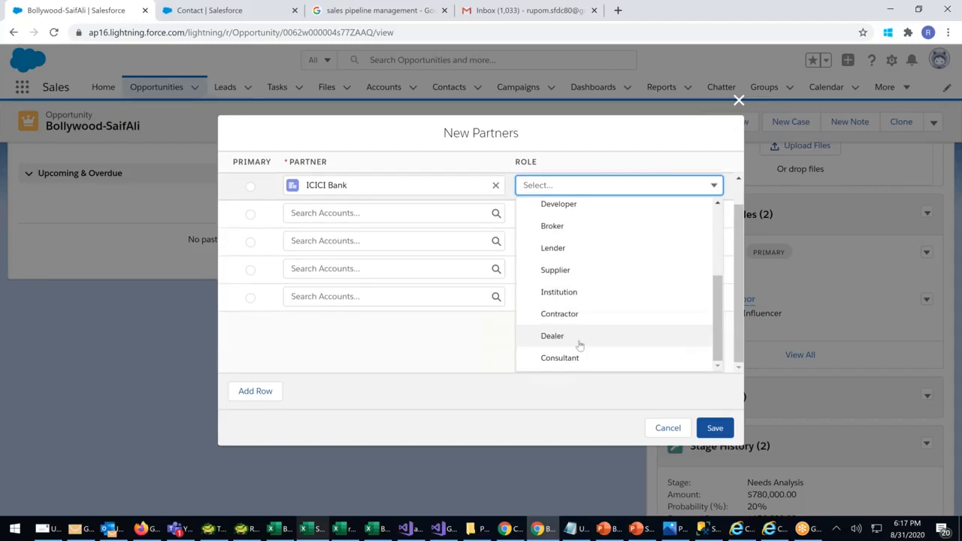
pyautogui.moveTo(721, 317); pyautogui.dragTo(724, 240)
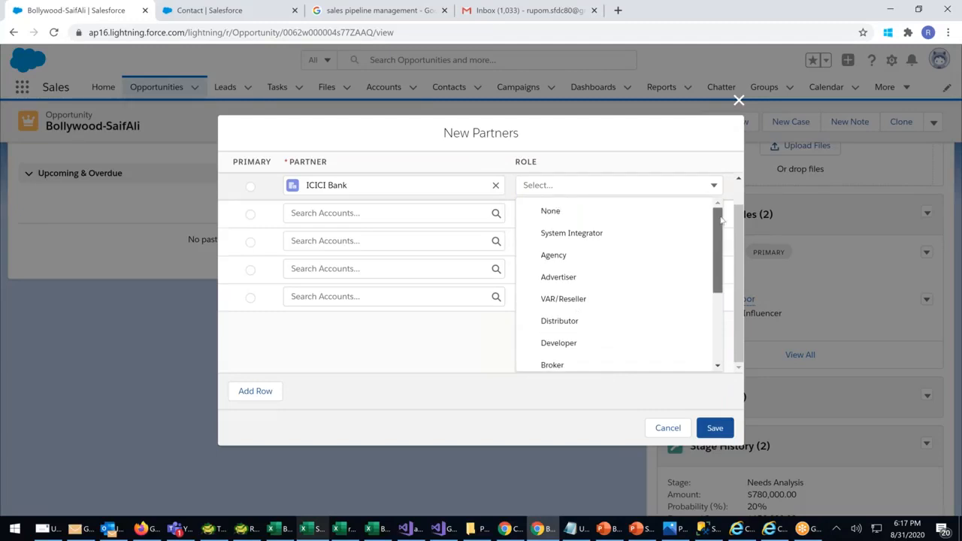
pyautogui.moveTo(720, 218); pyautogui.dragTo(720, 275)
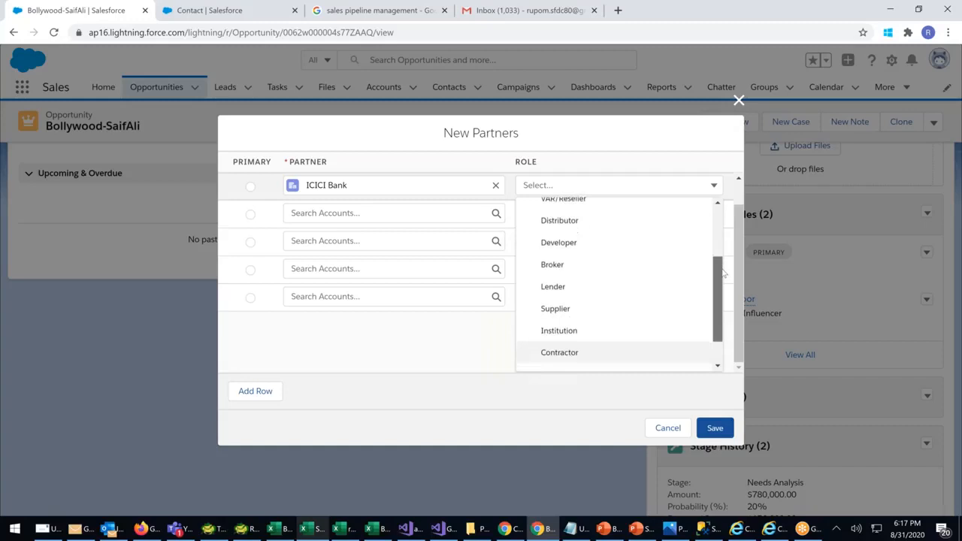
pyautogui.click(571, 281)
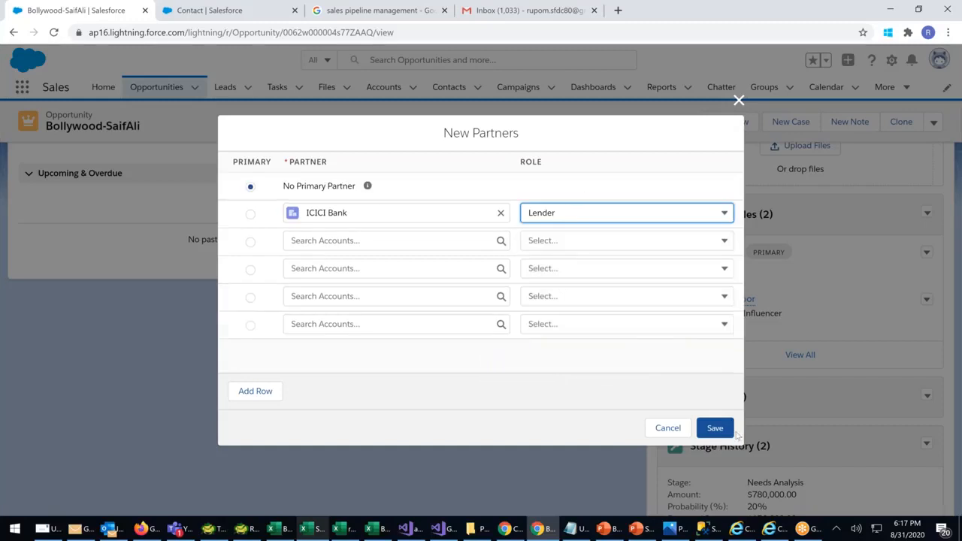
pyautogui.click(715, 428)
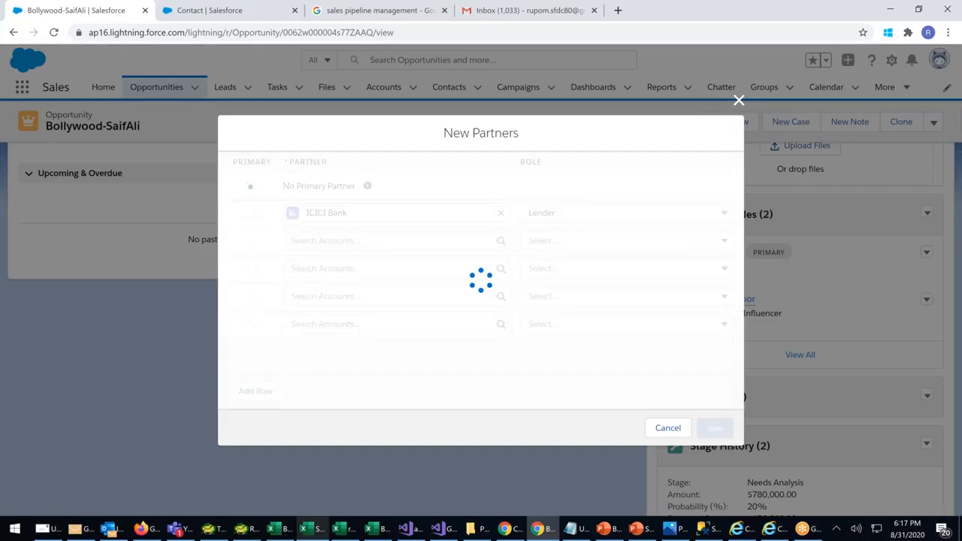
# Scroll to the Partners list and check the ICICI Bank entry's action menu without changes
pyautogui.scroll(-1, 758, 402)
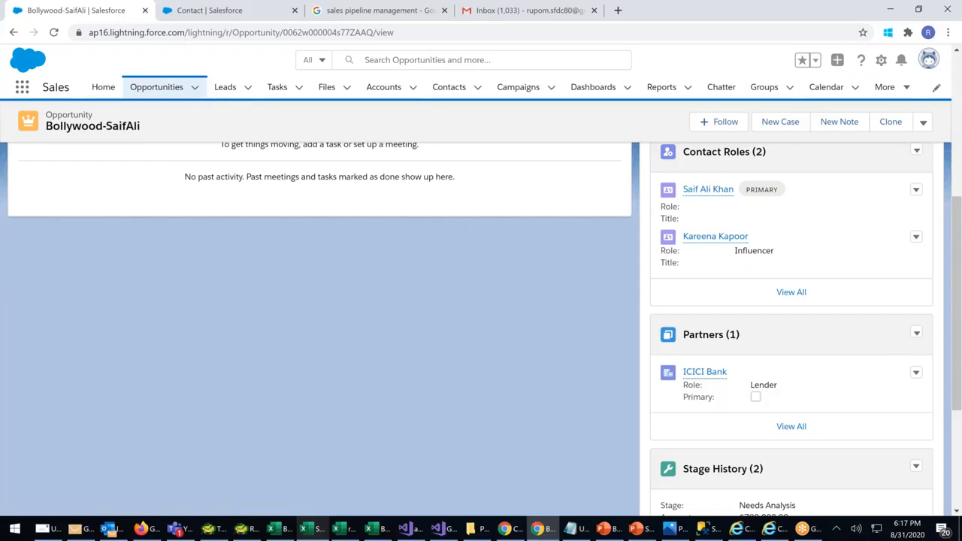
pyautogui.click(311, 528)
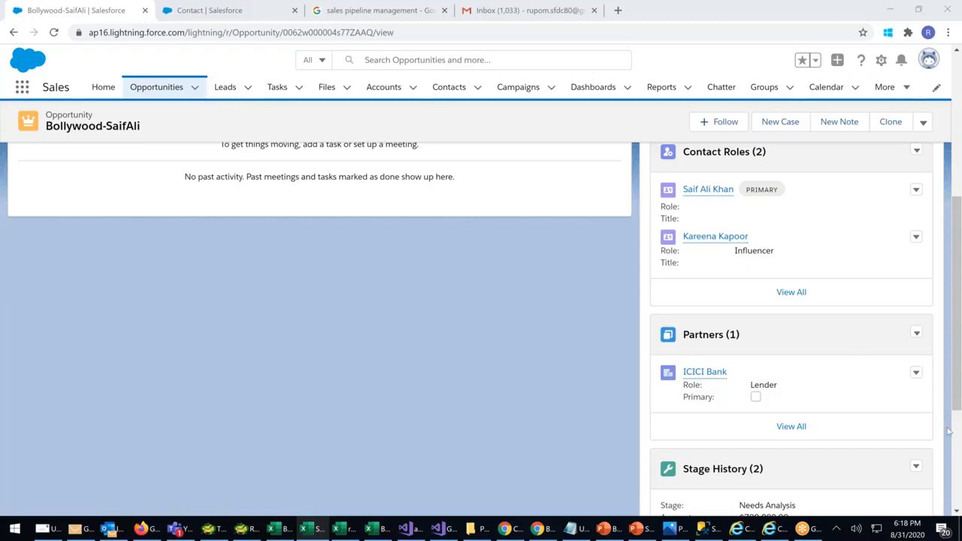
pyautogui.click(917, 372)
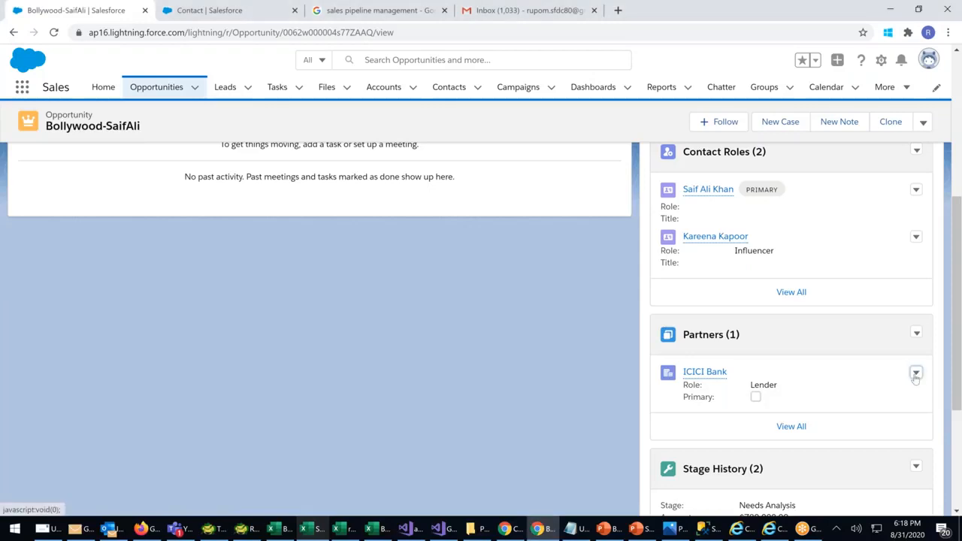
pyautogui.click(869, 376)
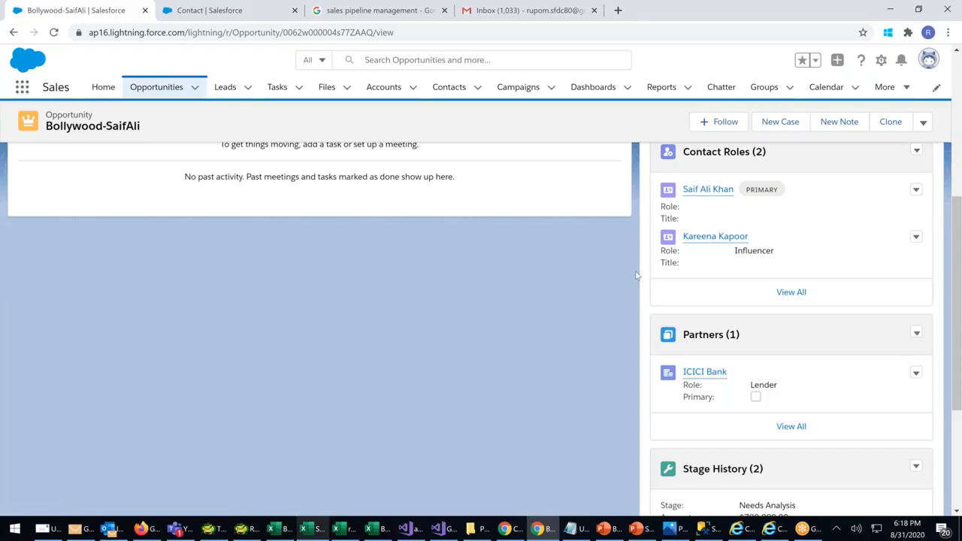
# Review the ICICI Bank preview card, dismiss it, and return to the top of the opportunity
pyautogui.scroll(4, 636, 275)
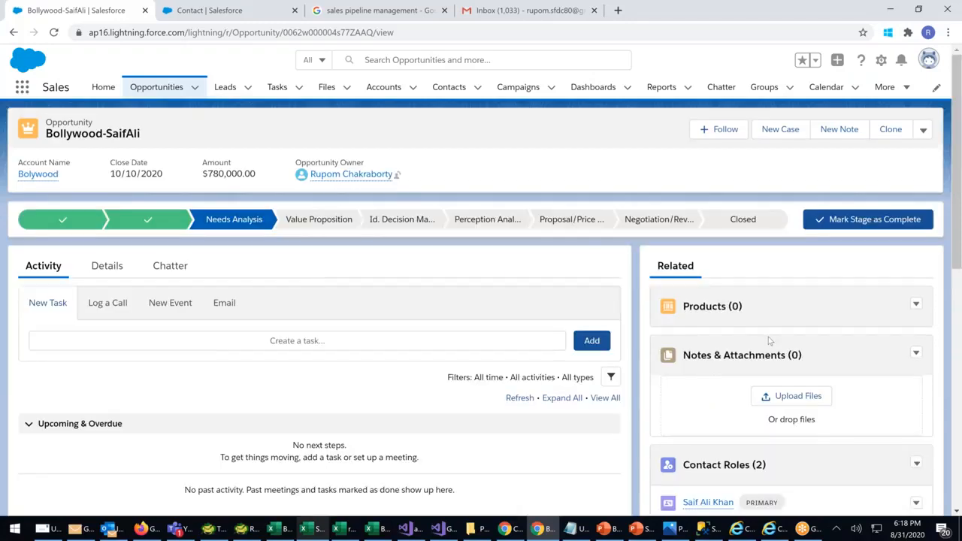
pyautogui.scroll(-4, 768, 336)
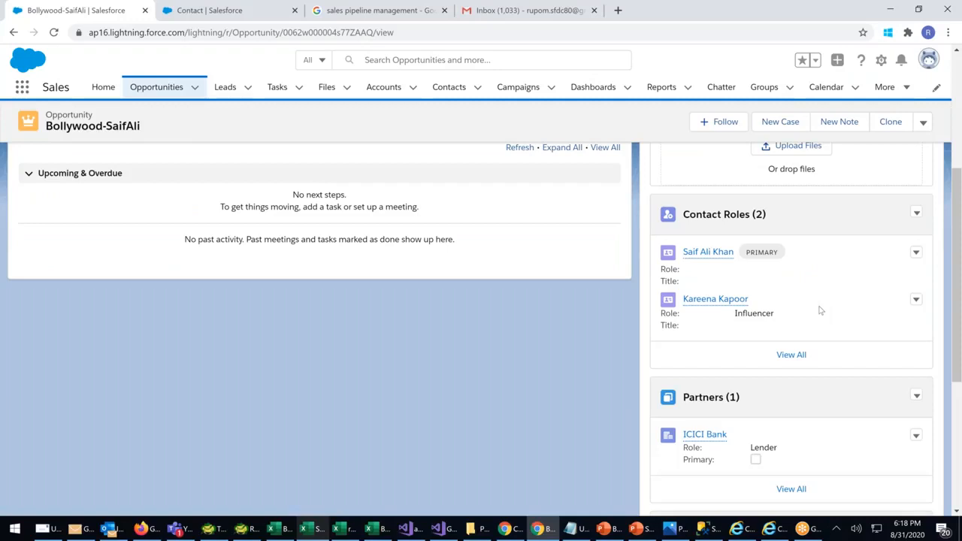
pyautogui.scroll(4, 535, 257)
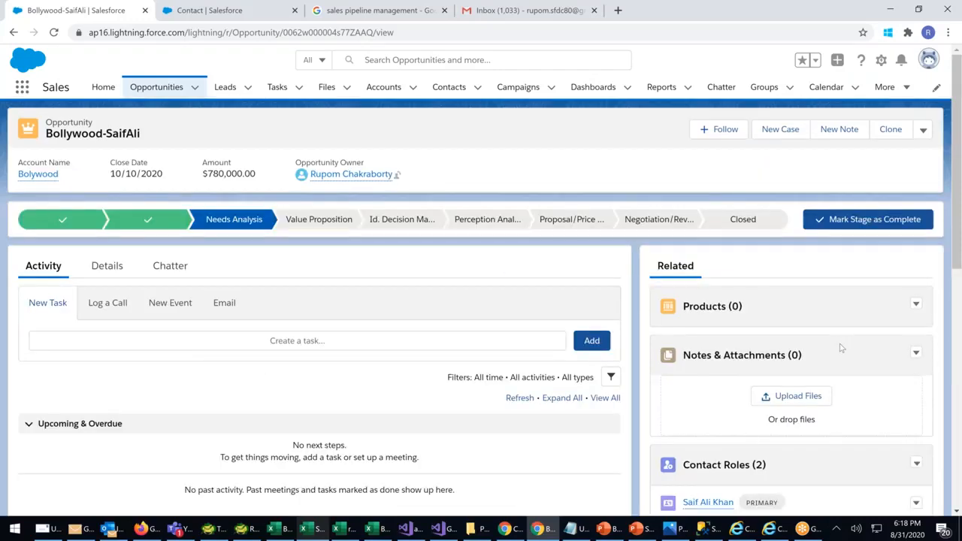
pyautogui.scroll(-1, 842, 348)
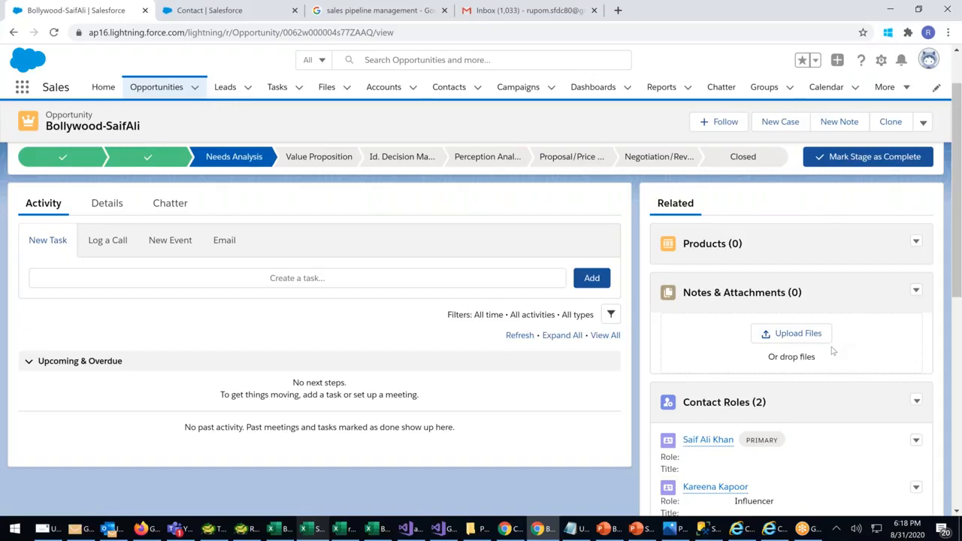
pyautogui.scroll(-3, 808, 406)
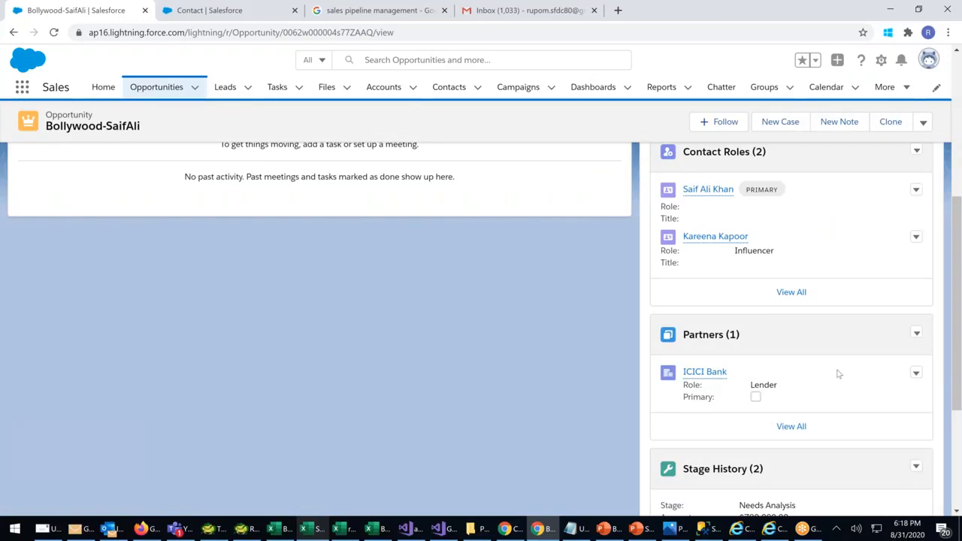
pyautogui.moveTo(715, 379)
pyautogui.scroll(2, 752, 315)
pyautogui.moveTo(778, 379); pyautogui.dragTo(664, 312)
pyautogui.scroll(-2, 830, 430)
pyautogui.moveTo(782, 400); pyautogui.dragTo(692, 372)
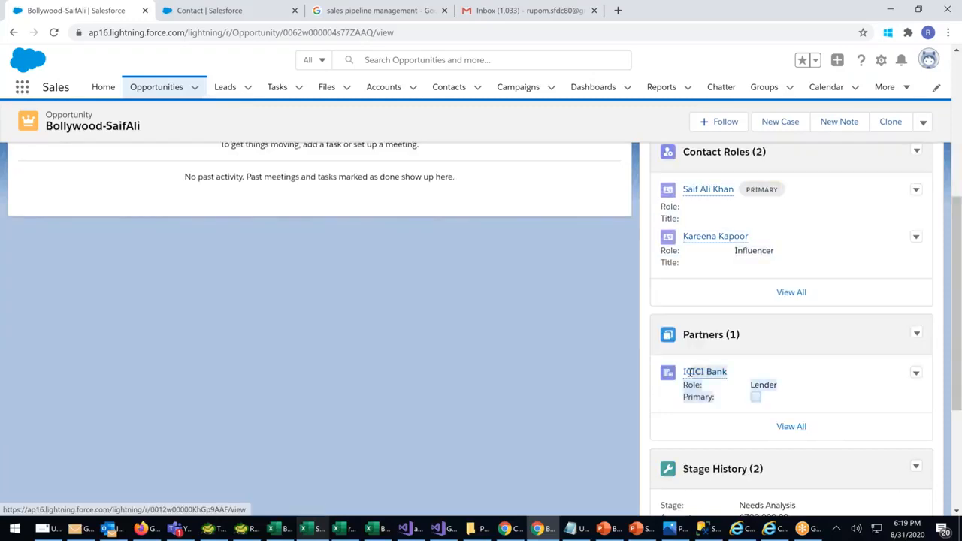
pyautogui.click(324, 339)
pyautogui.scroll(5, 356, 371)
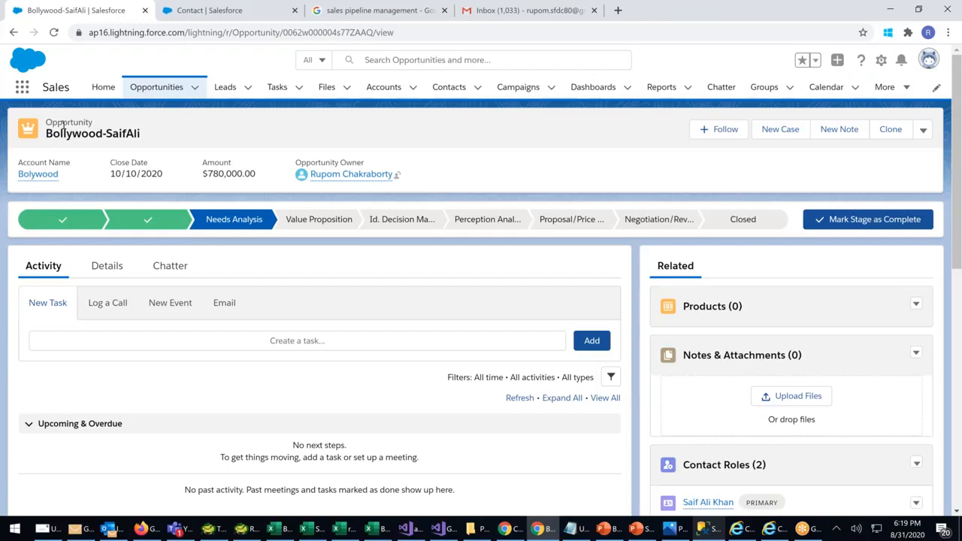
pyautogui.moveTo(63, 126); pyautogui.dragTo(147, 122)
# Advance the stage through Value Proposition to Proposal/Price Quote on the stage path
pyautogui.scroll(-1, 419, 264)
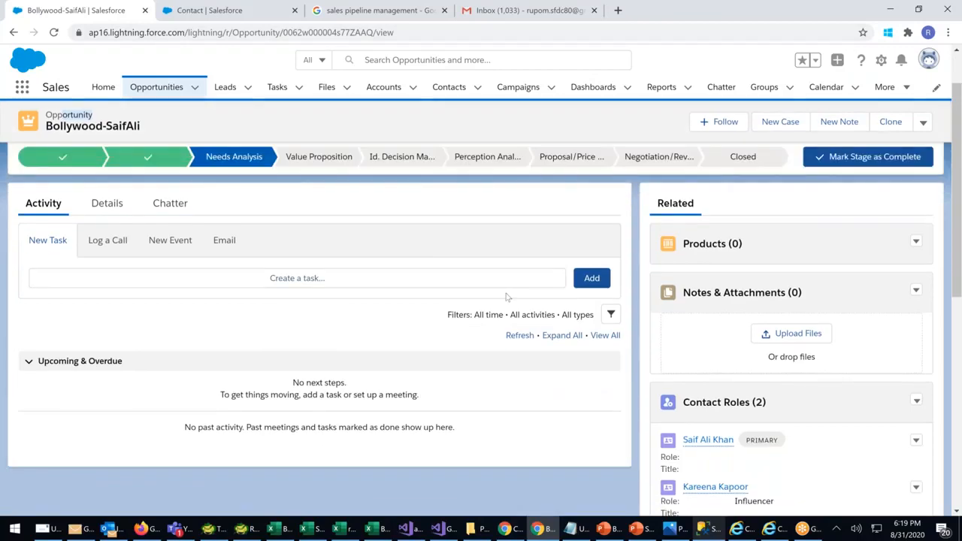
pyautogui.scroll(1, 507, 297)
pyautogui.click(325, 218)
pyautogui.click(878, 217)
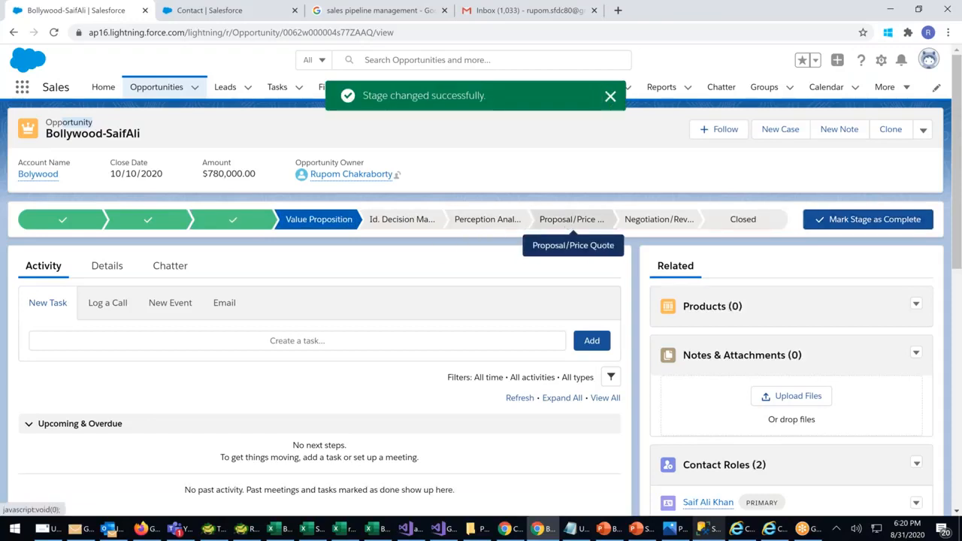
pyautogui.click(571, 219)
pyautogui.click(848, 217)
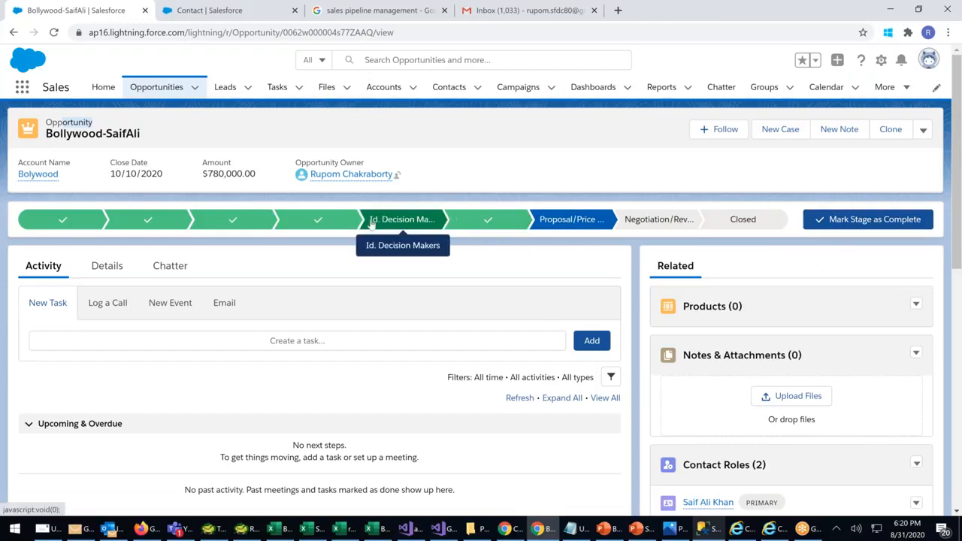
# Show Details and highlight the Stage value Proposal/Price Quote
pyautogui.click(106, 266)
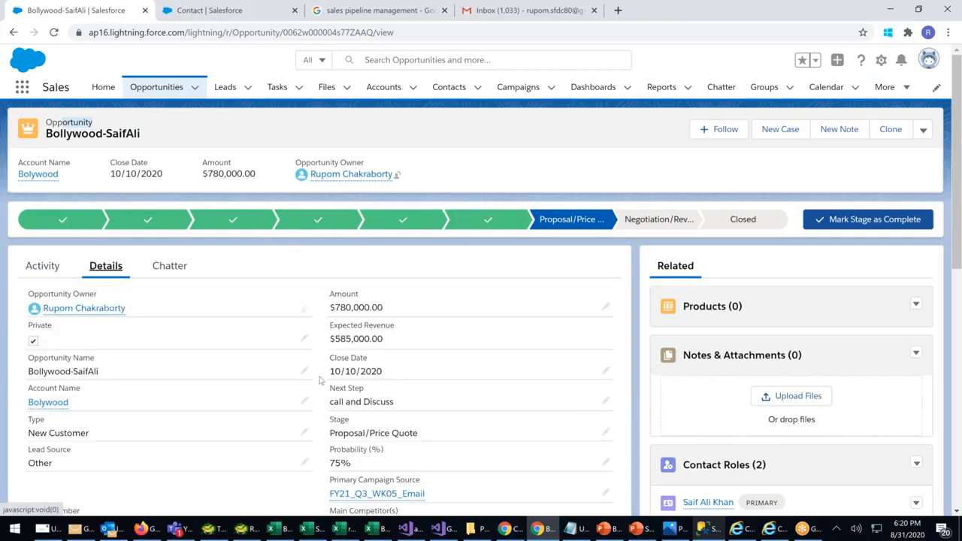
pyautogui.scroll(-1, 380, 405)
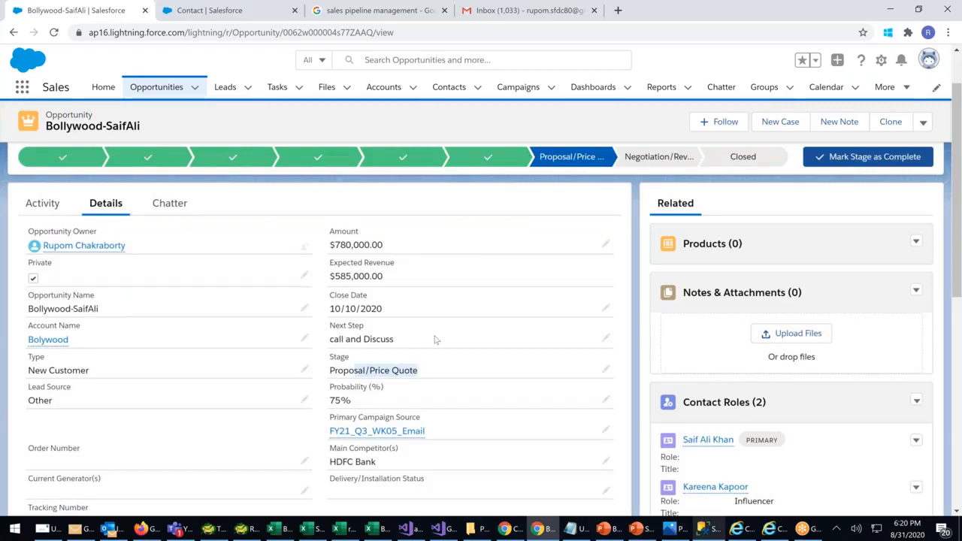
pyautogui.moveTo(336, 371); pyautogui.dragTo(418, 372)
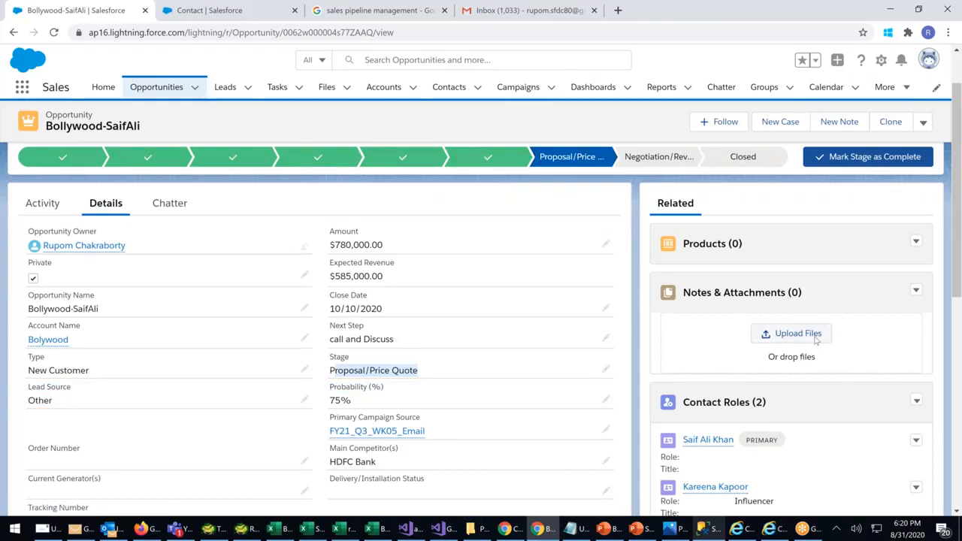
# Check the latest Stage History entries, then bring up the SFDC Flow Diagram presentation in PowerPoint
pyautogui.scroll(-6, 816, 340)
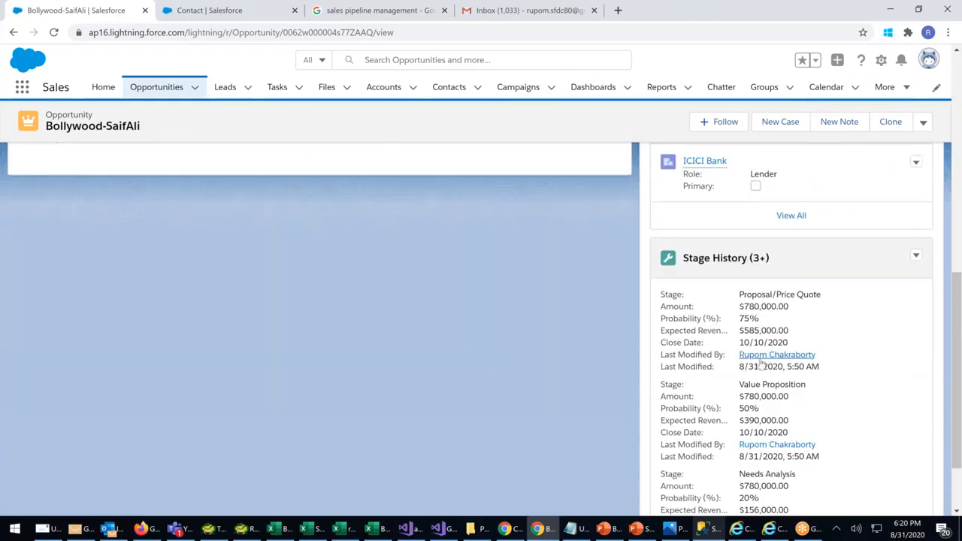
pyautogui.moveTo(806, 416); pyautogui.dragTo(662, 297)
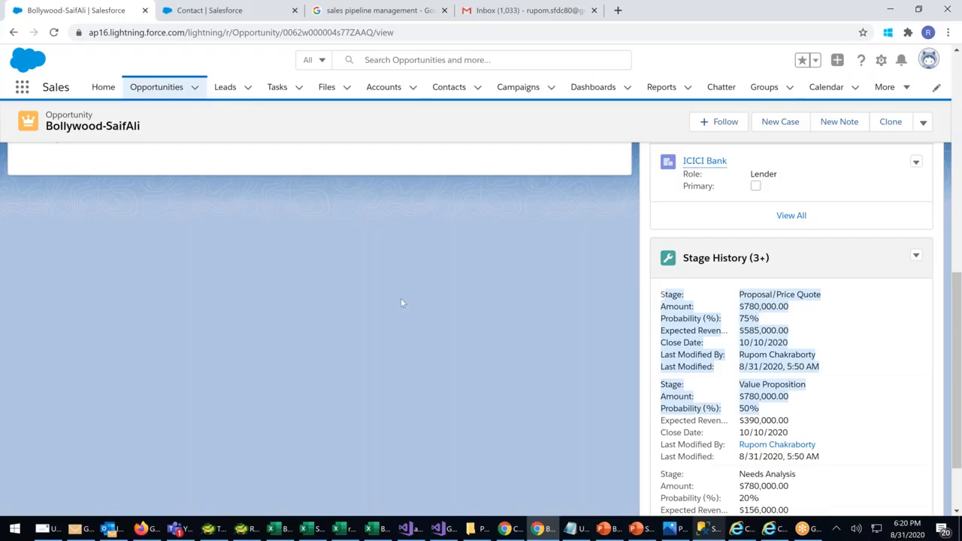
pyautogui.scroll(10, 401, 298)
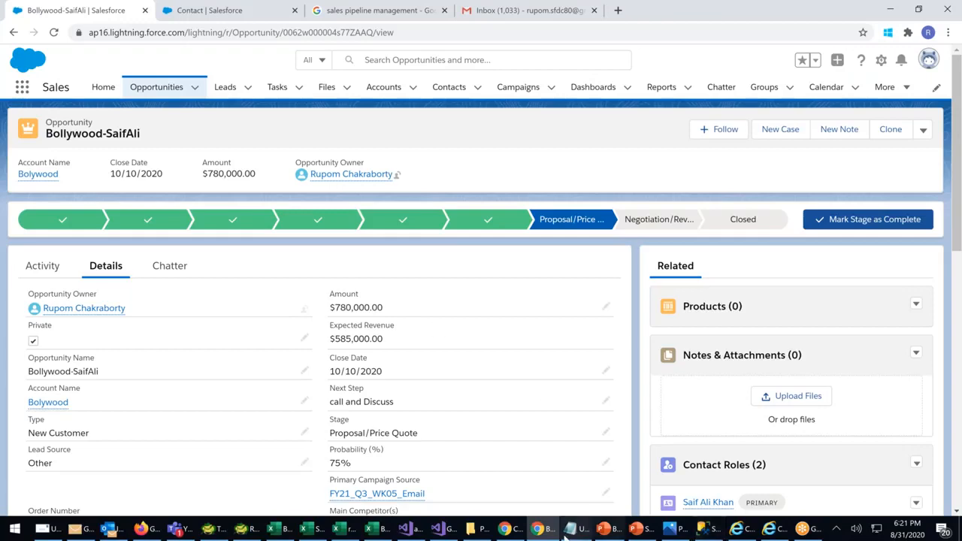
pyautogui.click(637, 529)
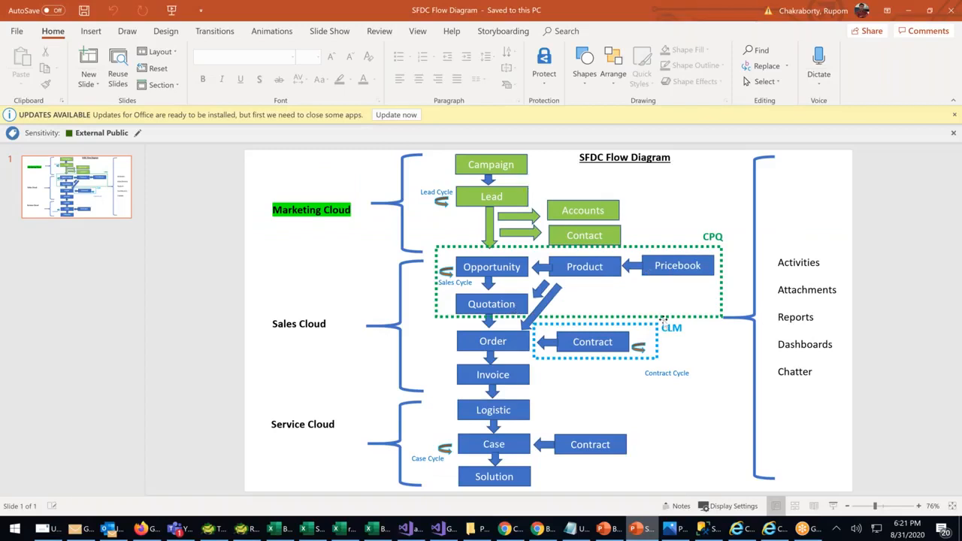
# Change the Opportunity shape's fill from blue to Orange and deselect it
pyautogui.click(460, 269)
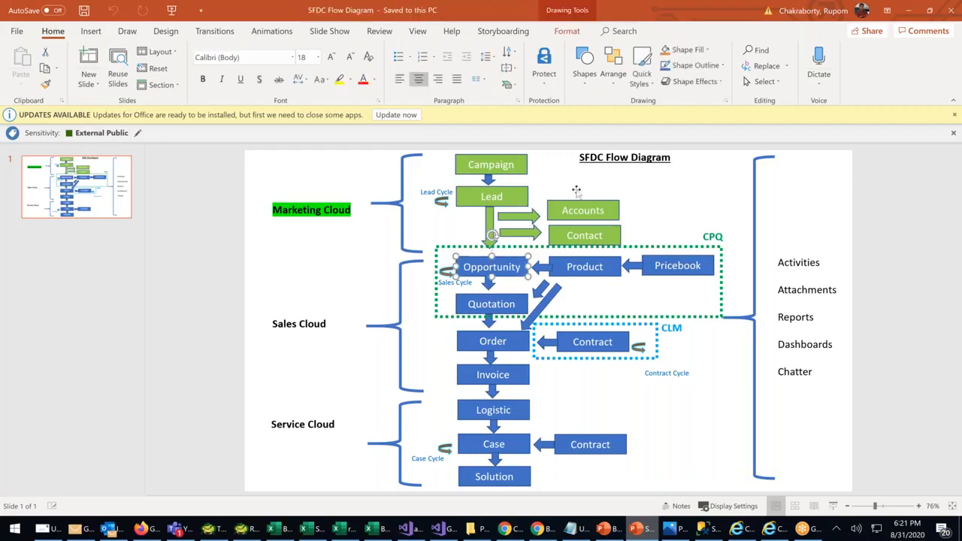
pyautogui.click(706, 50)
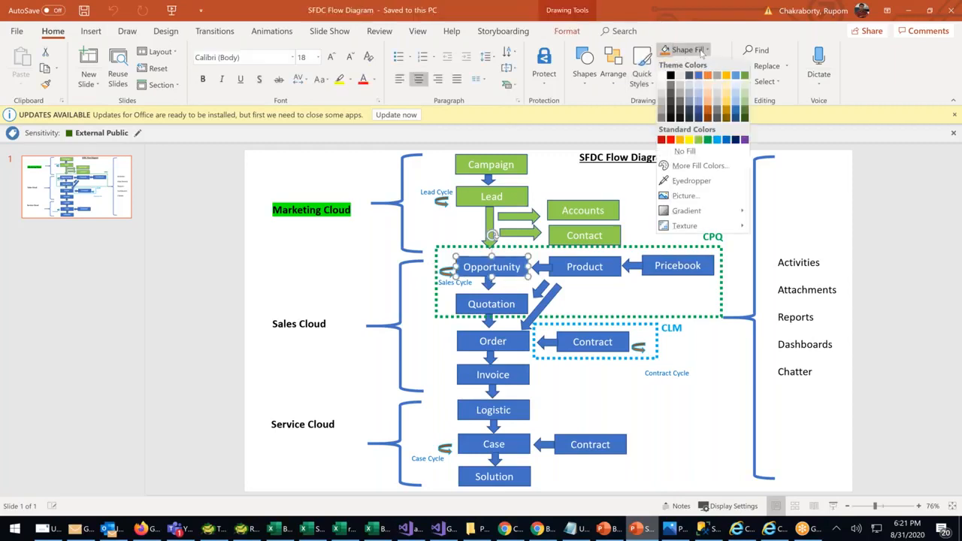
pyautogui.click(680, 140)
pyautogui.click(884, 236)
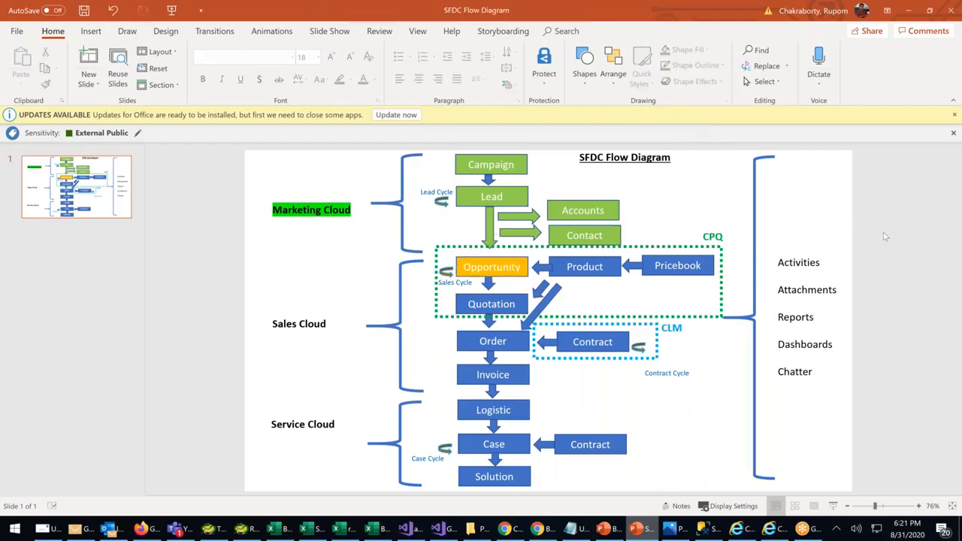
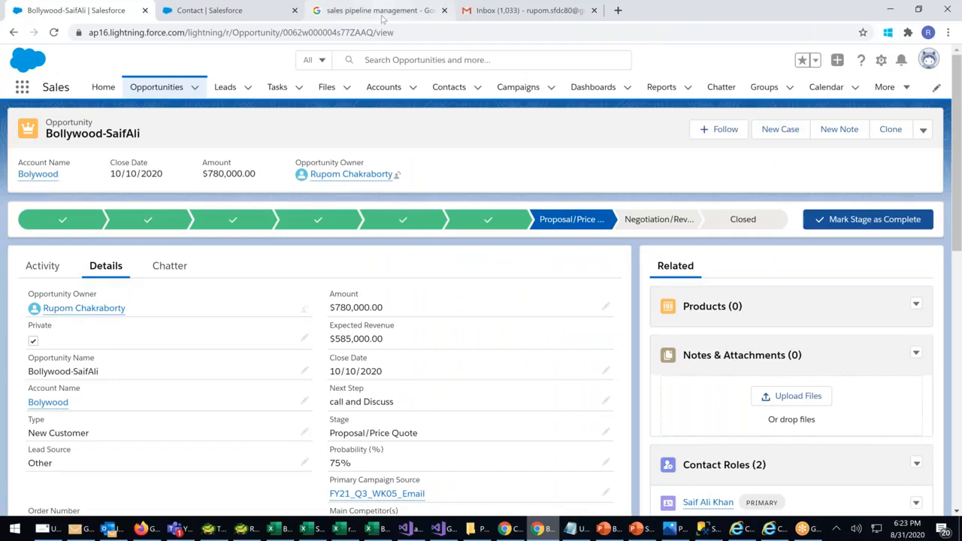
# Leave the Bollywood opportunity for the Google 'sales pipeline management' image results tab
pyautogui.click(380, 11)
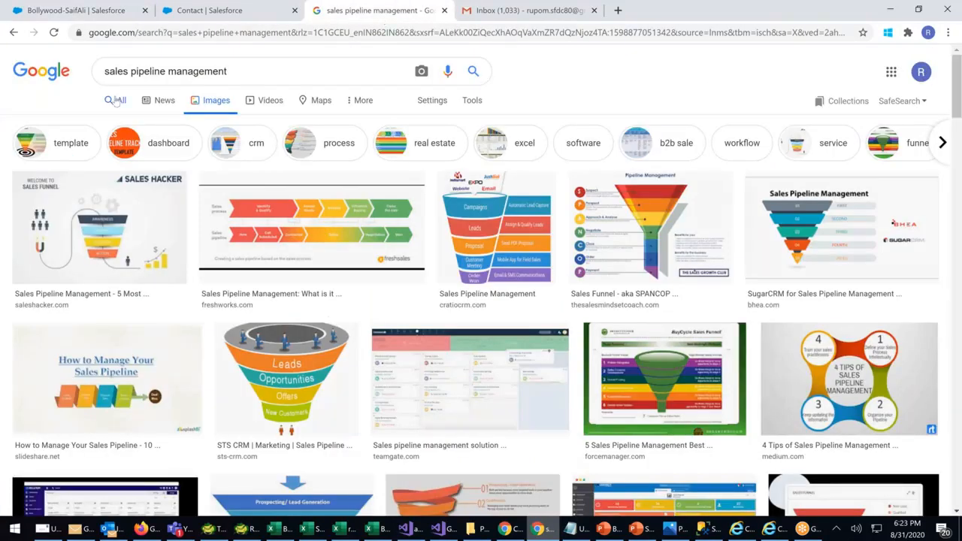
# Show the All web results for 'sales pipeline management', scroll through them, and refocus the search box
pyautogui.click(115, 100)
pyautogui.scroll(-3, 323, 297)
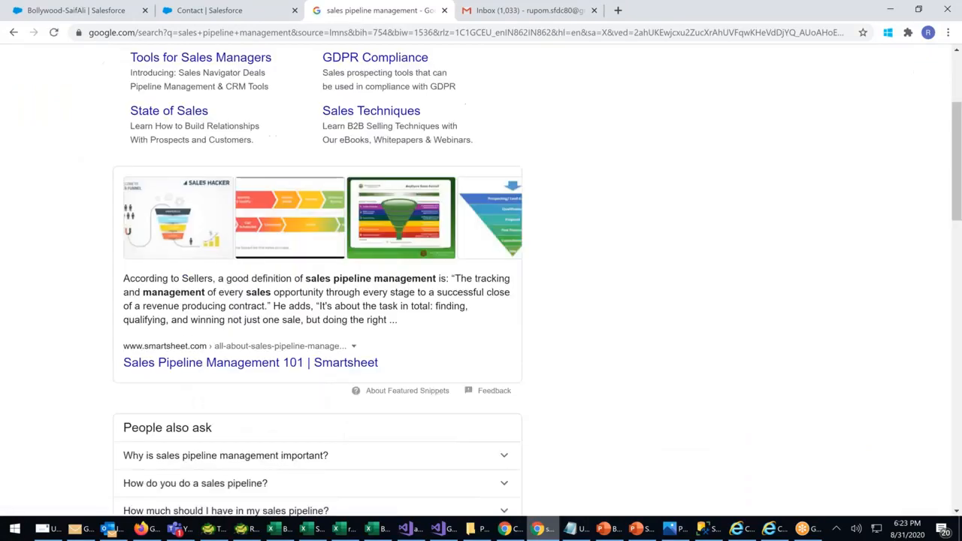
pyautogui.scroll(-2, 297, 333)
pyautogui.scroll(-3, 297, 334)
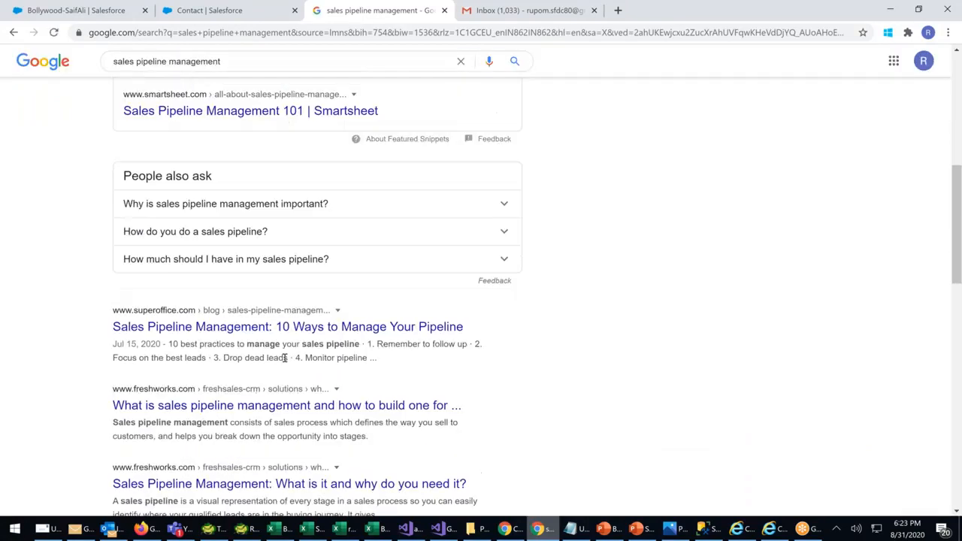
pyautogui.scroll(-2, 207, 421)
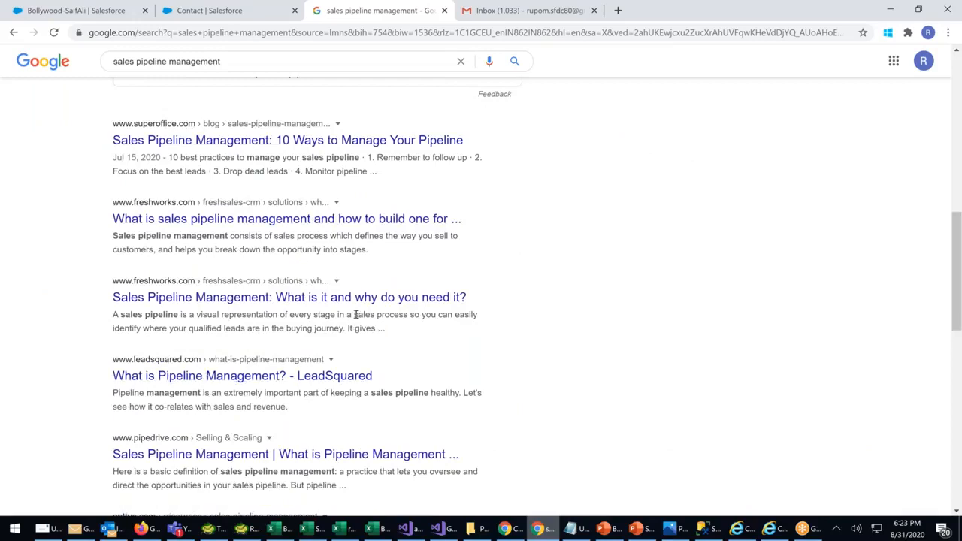
pyautogui.scroll(-3, 356, 314)
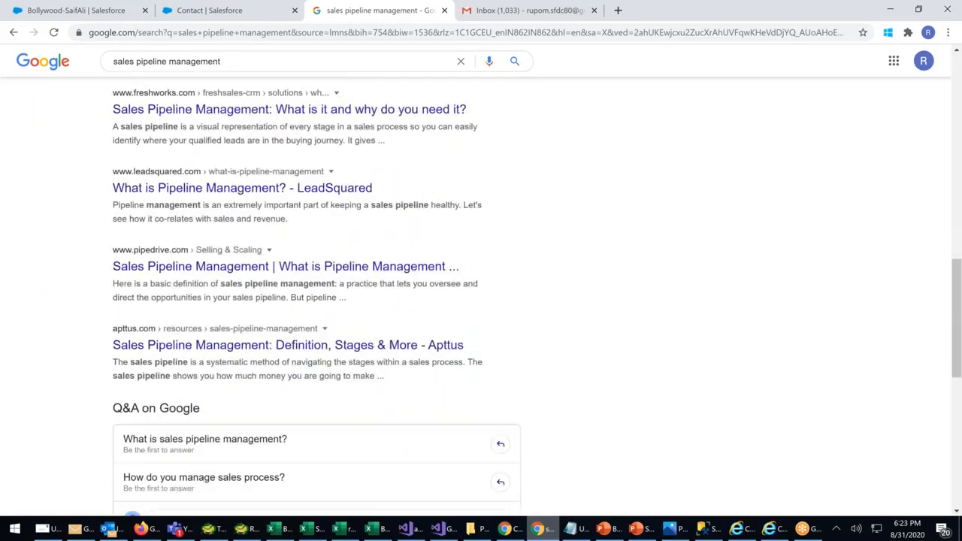
pyautogui.scroll(-3, 356, 286)
pyautogui.scroll(2, 356, 286)
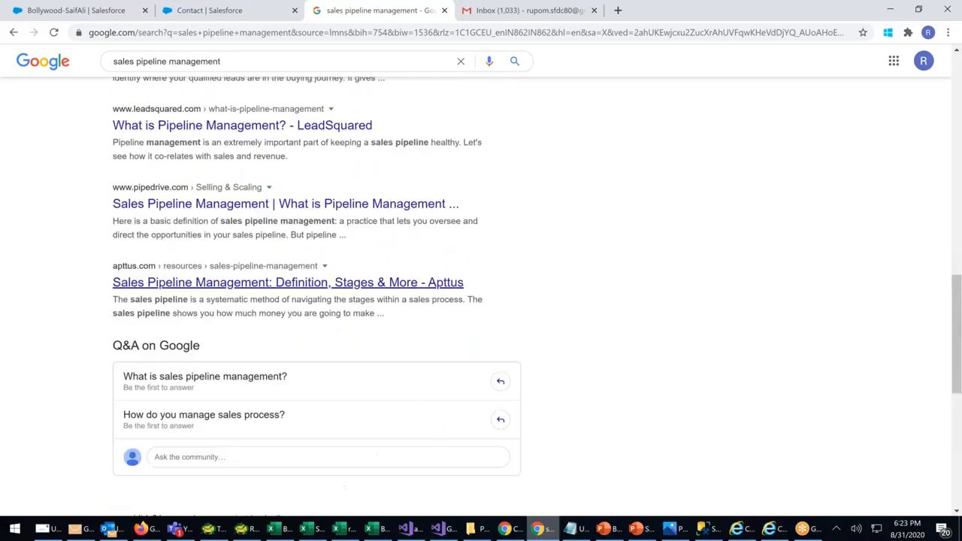
pyautogui.scroll(3, 356, 285)
pyautogui.scroll(8, 356, 285)
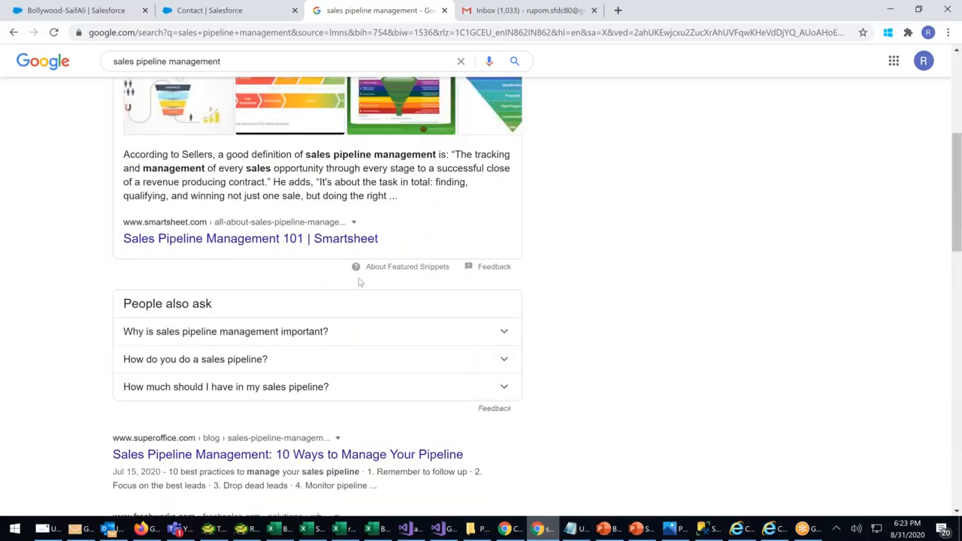
pyautogui.scroll(1, 356, 285)
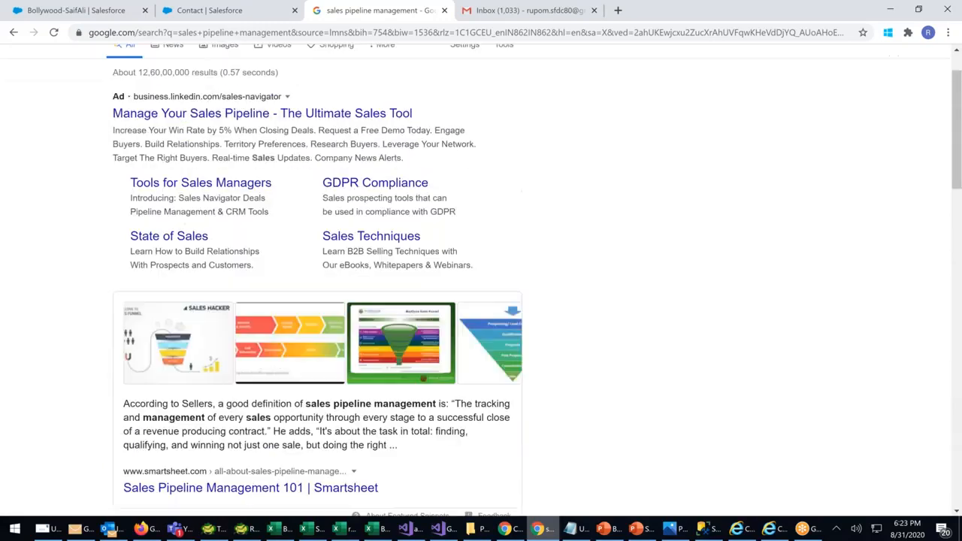
pyautogui.scroll(1, 356, 286)
pyautogui.click(314, 70)
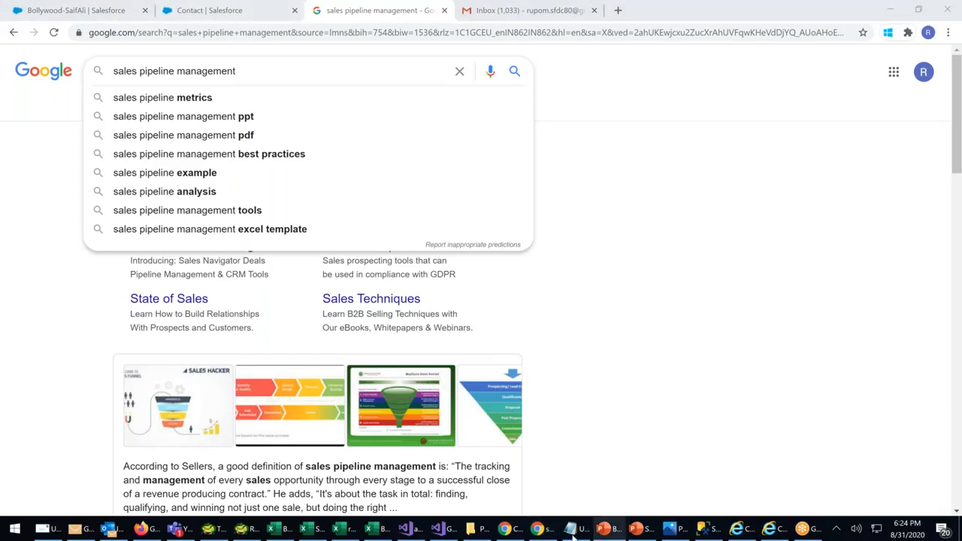
# Return to Chrome and the Bollywood opportunity record at Proposal/Price Quote, 75% probability
pyautogui.click(542, 530)
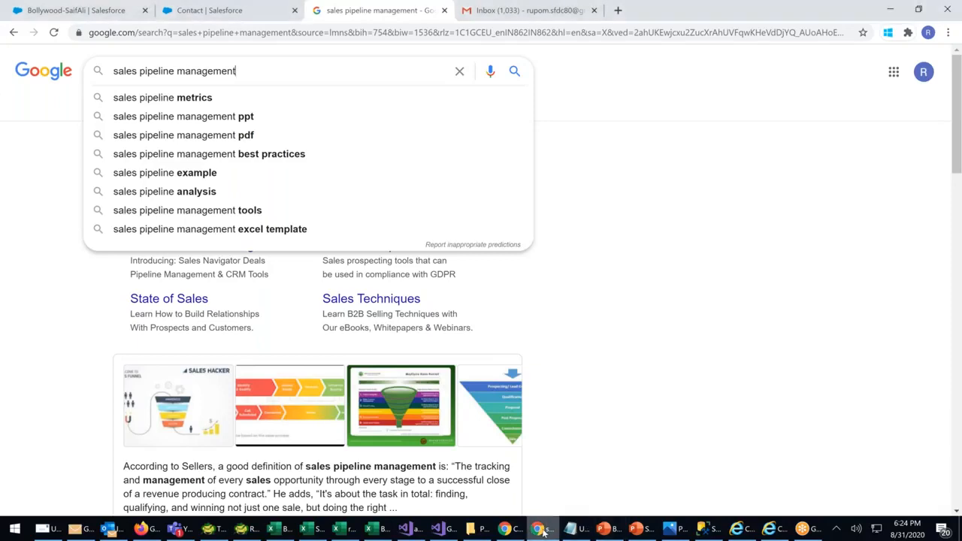
pyautogui.click(209, 12)
pyautogui.hotkey('ctrl', 'shift', 'Tab')
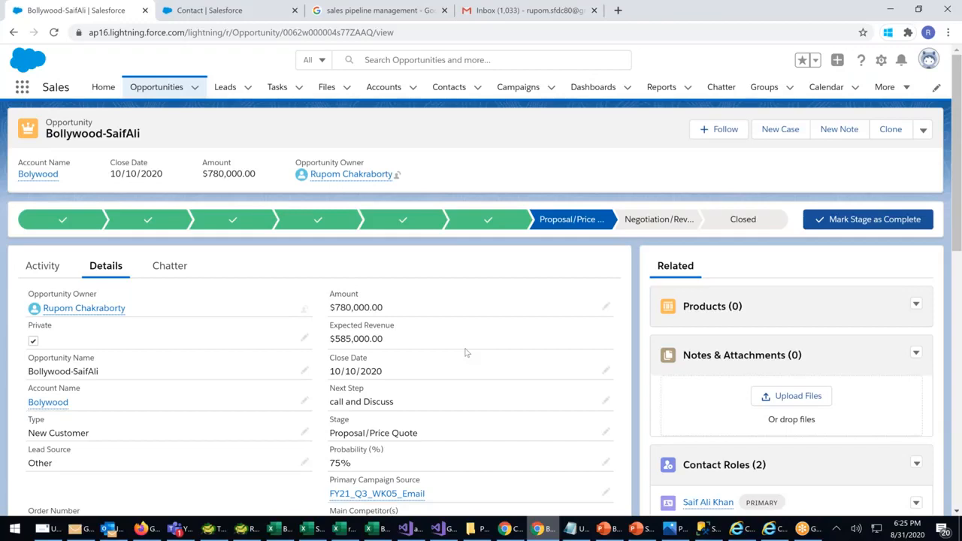
# Open the Ministry Of Home Affairs contact from Recently Viewed and begin a new opportunity
pyautogui.click(436, 91)
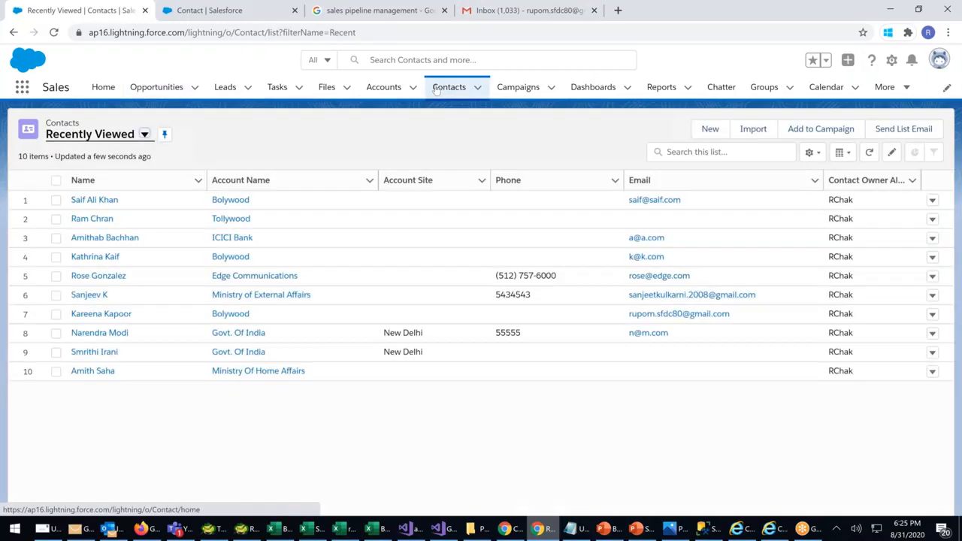
pyautogui.click(93, 370)
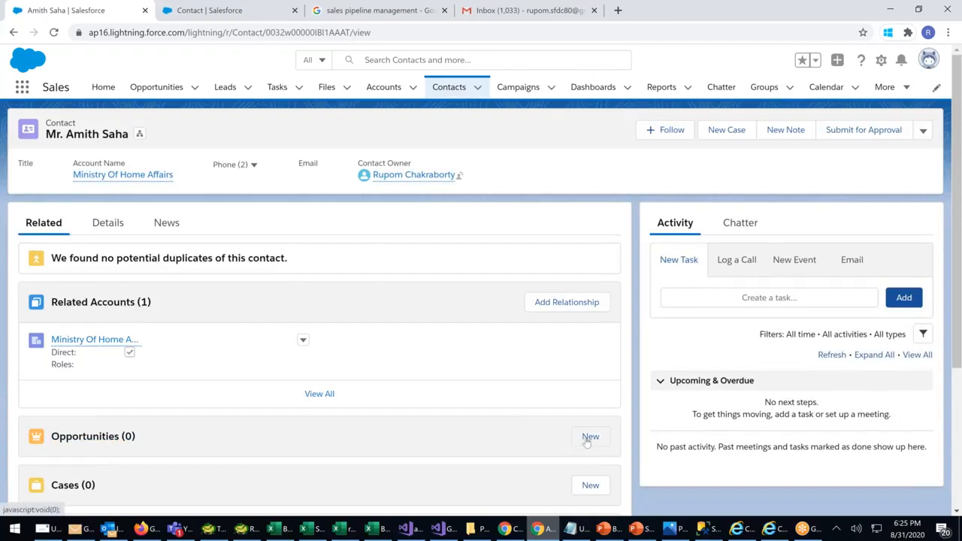
pyautogui.click(590, 437)
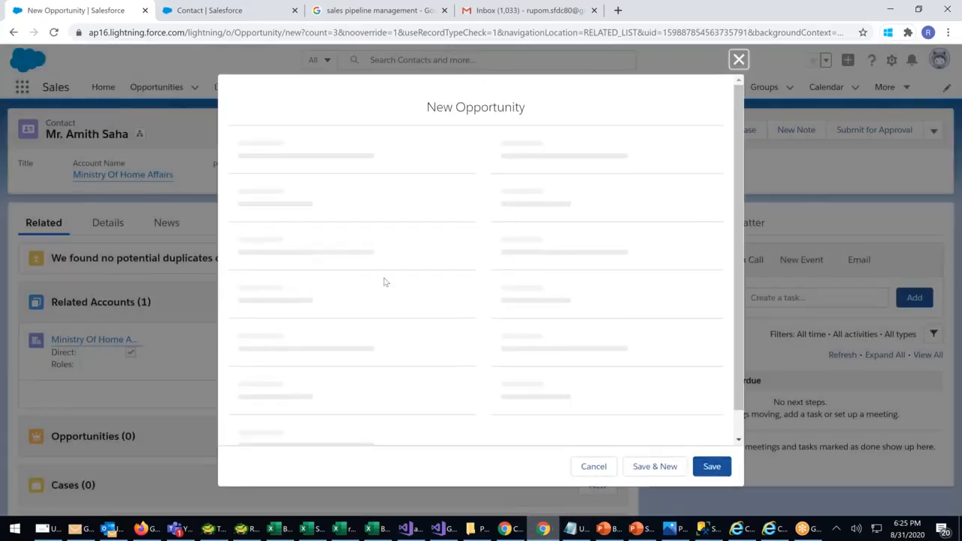
pyautogui.click(252, 261)
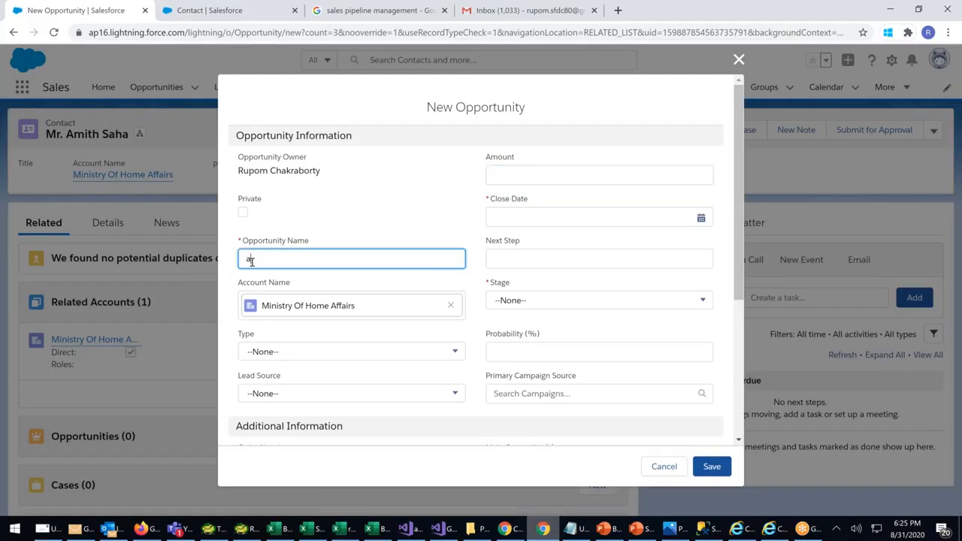
pyautogui.click(515, 178)
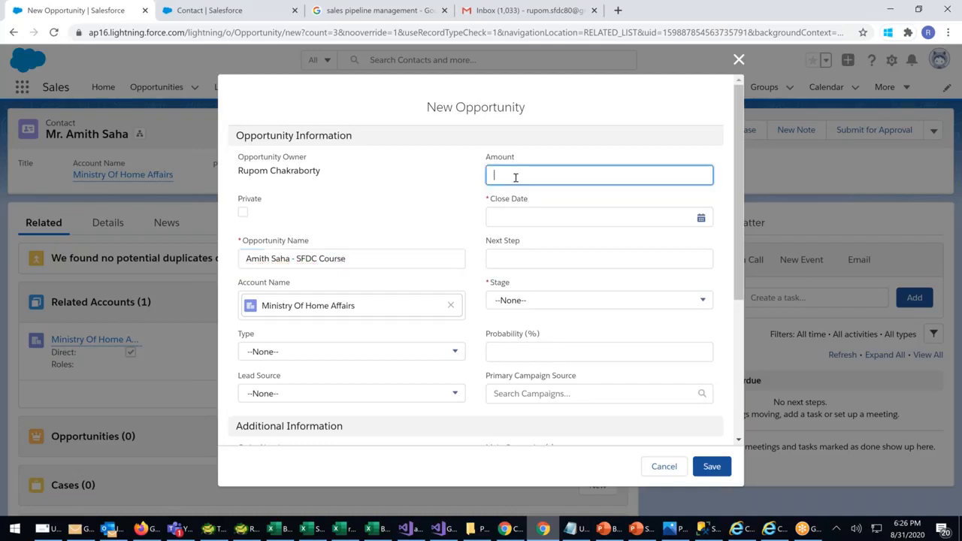
pyautogui.write('250000')
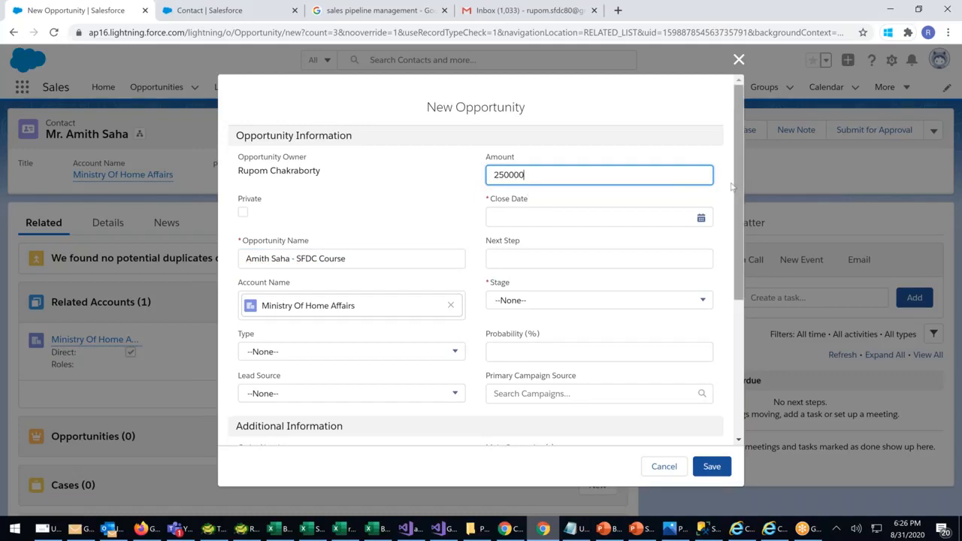
pyautogui.click(576, 299)
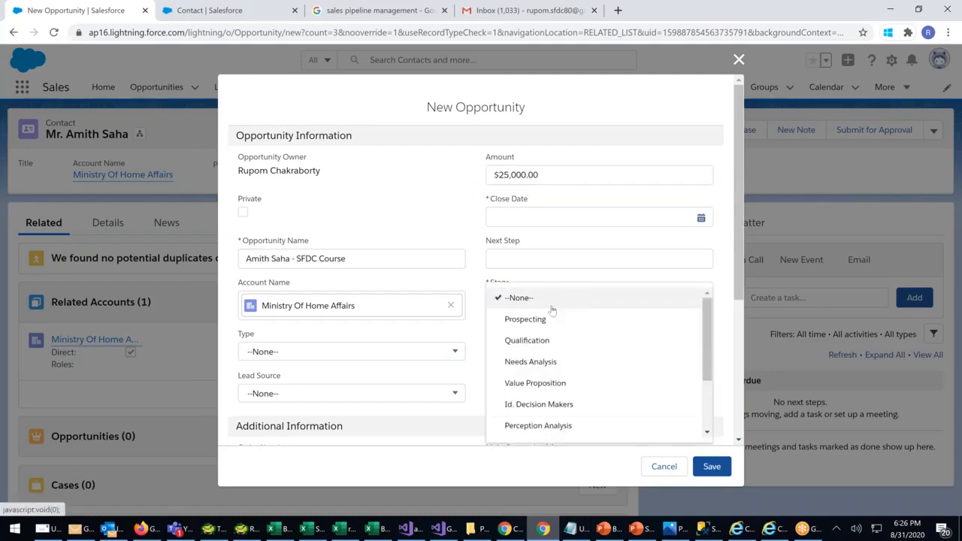
pyautogui.click(530, 318)
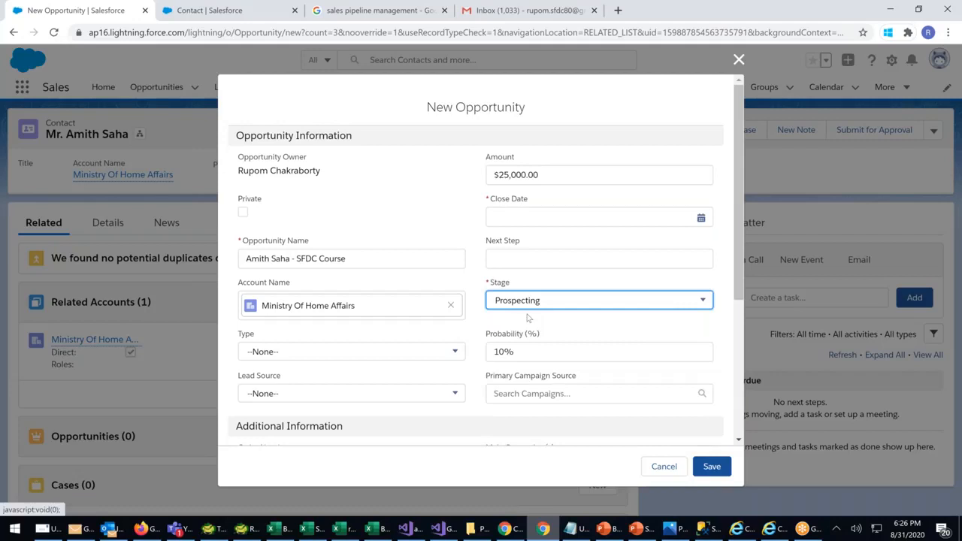
pyautogui.click(635, 218)
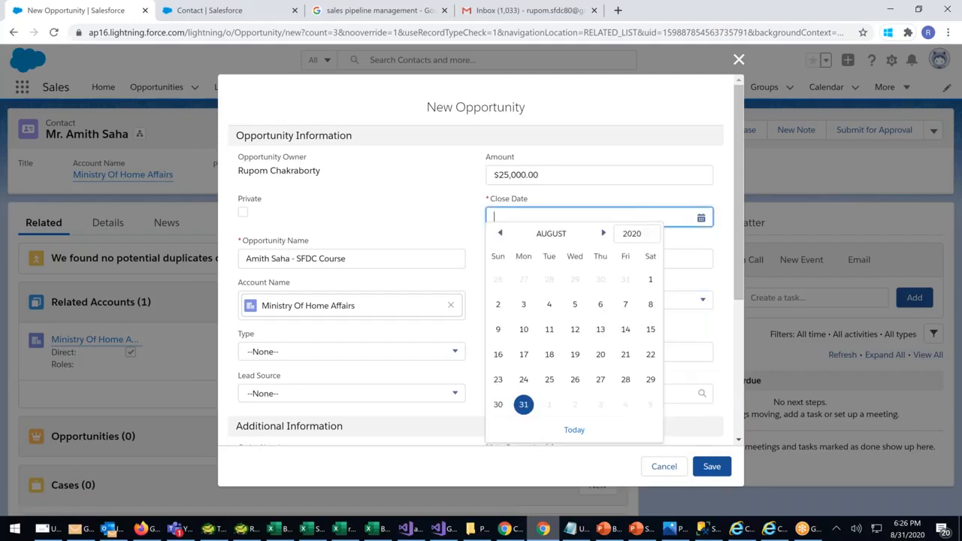
pyautogui.click(603, 234)
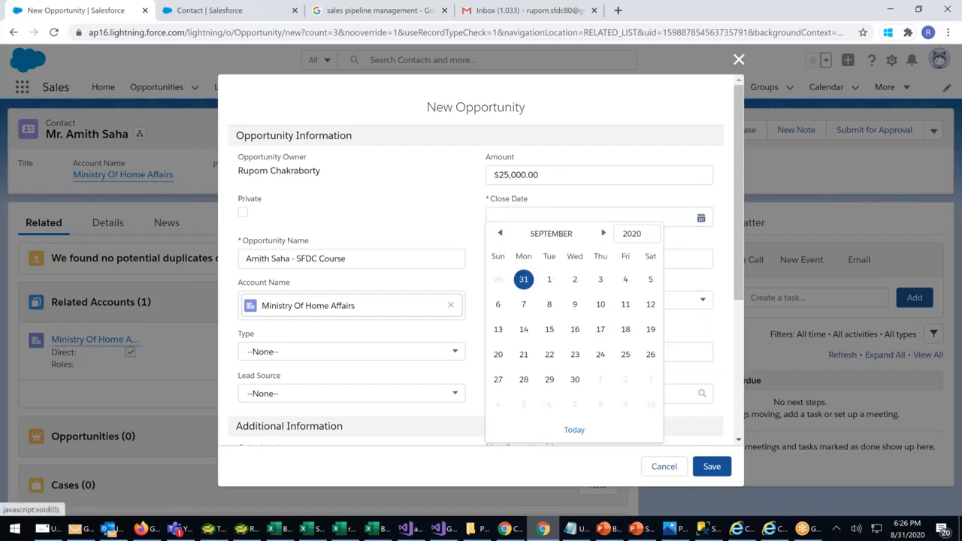
pyautogui.click(575, 379)
pyautogui.click(720, 473)
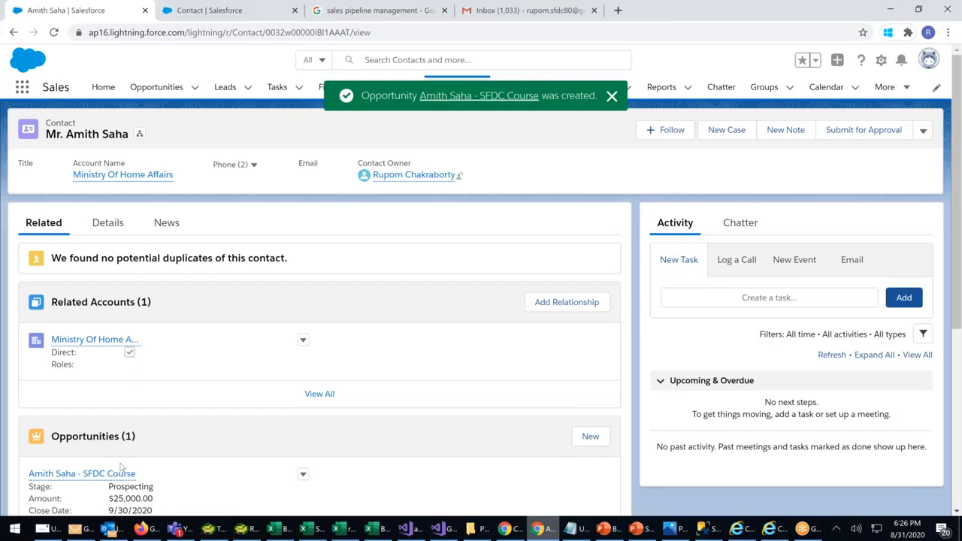
pyautogui.click(613, 97)
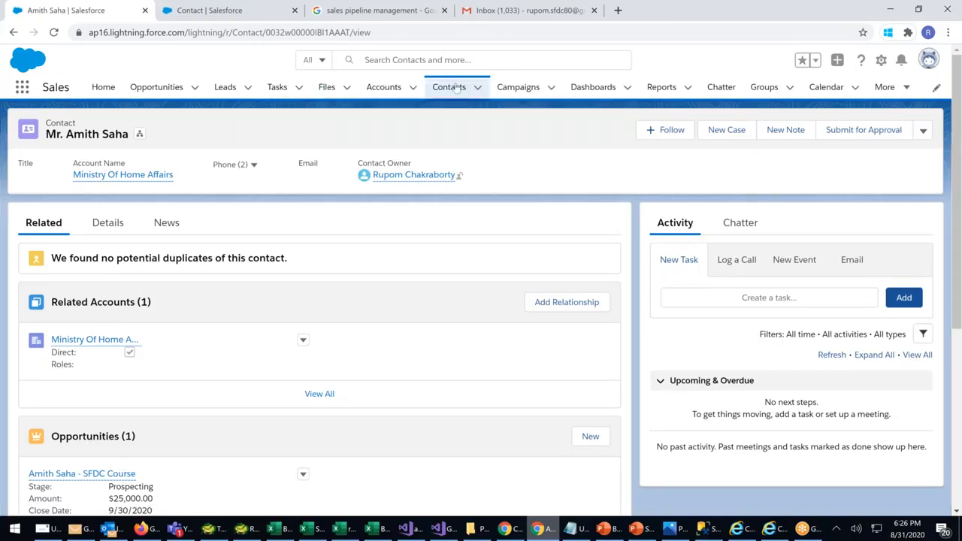
# Open the Ministry of External Affairs account and begin a new opportunity from its related list
pyautogui.click(385, 89)
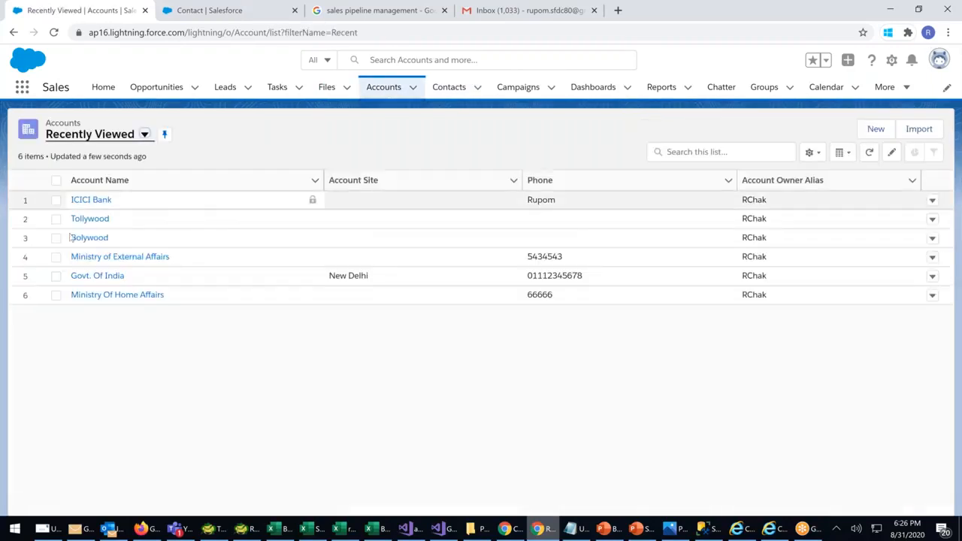
pyautogui.click(146, 257)
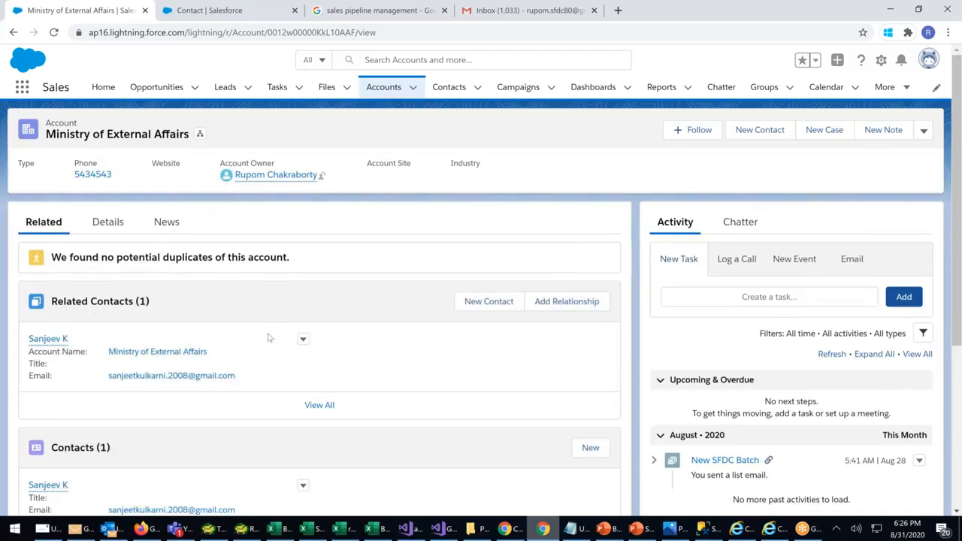
pyautogui.scroll(-3, 481, 316)
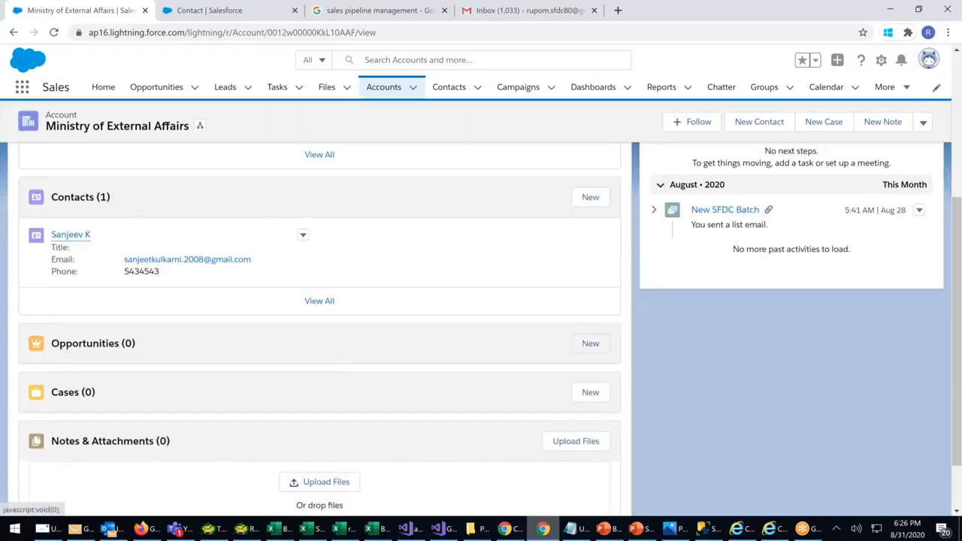
pyautogui.click(590, 343)
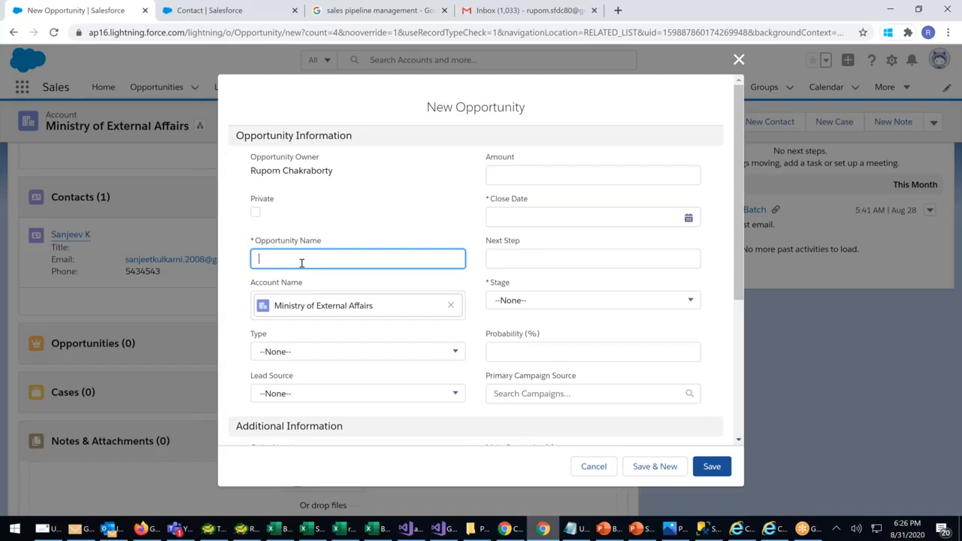
# Save 'EXTERNAL Ministry Opp - sfdc training' at 570000, Value Proposition, closing 9/24/2020
pyautogui.write('EXTERNAL Ministry Opp - sfdc training')
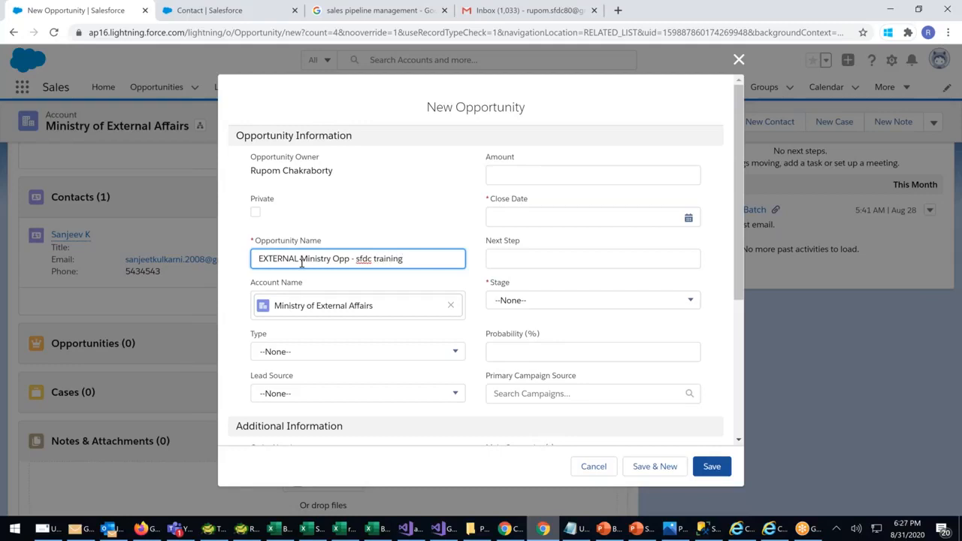
pyautogui.click(511, 174)
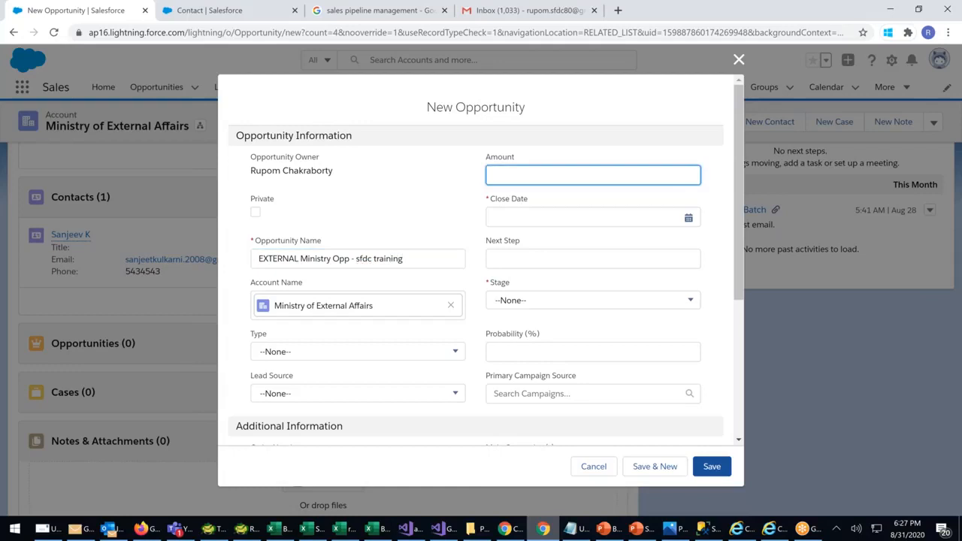
pyautogui.write('570000')
pyautogui.click(512, 220)
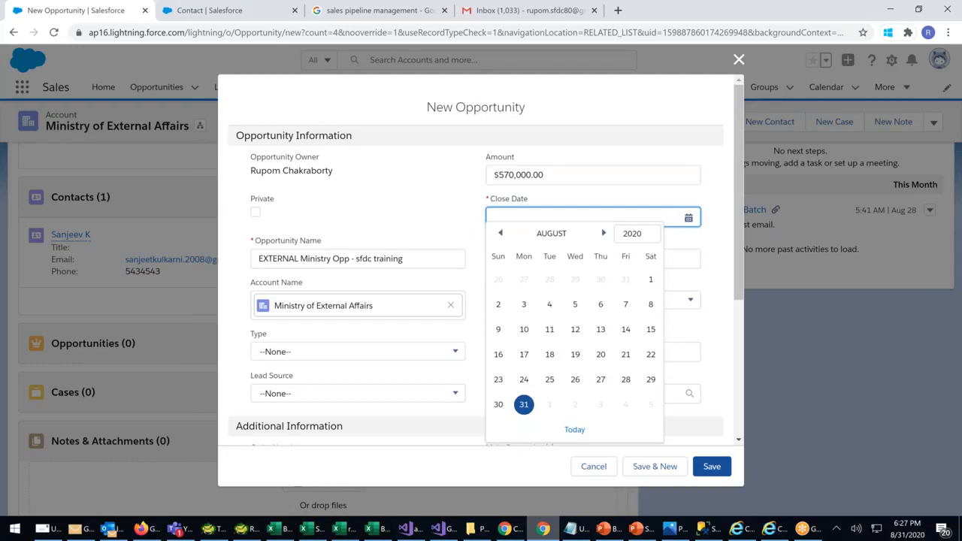
pyautogui.click(604, 235)
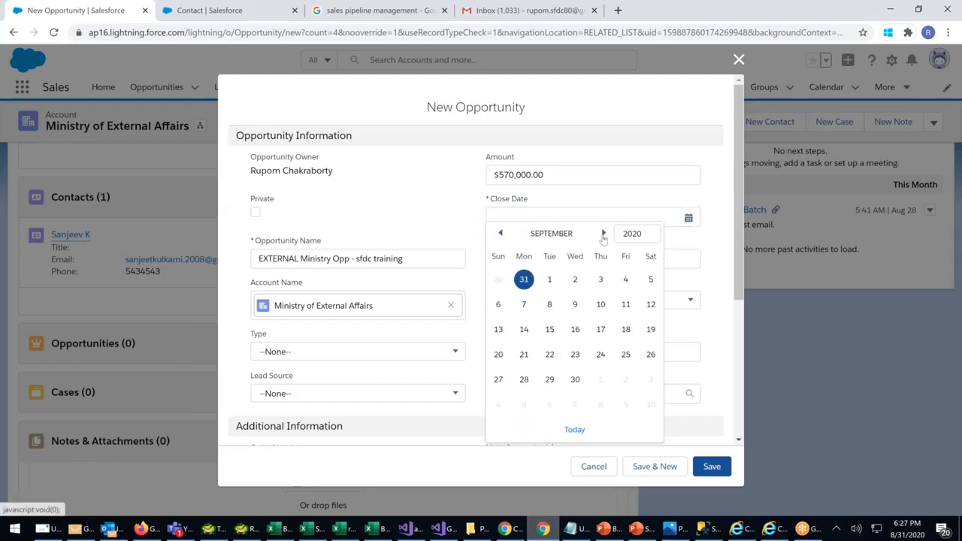
pyautogui.click(601, 354)
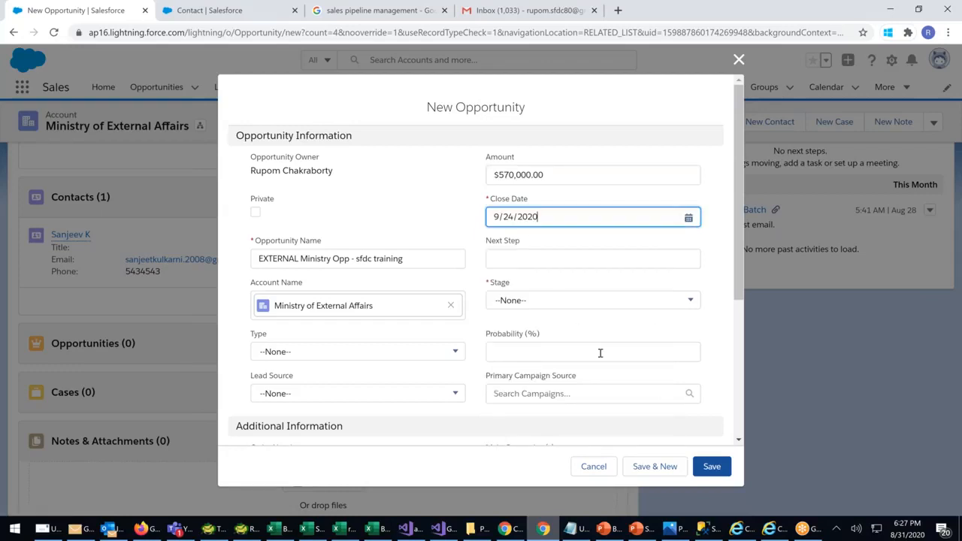
pyautogui.click(515, 303)
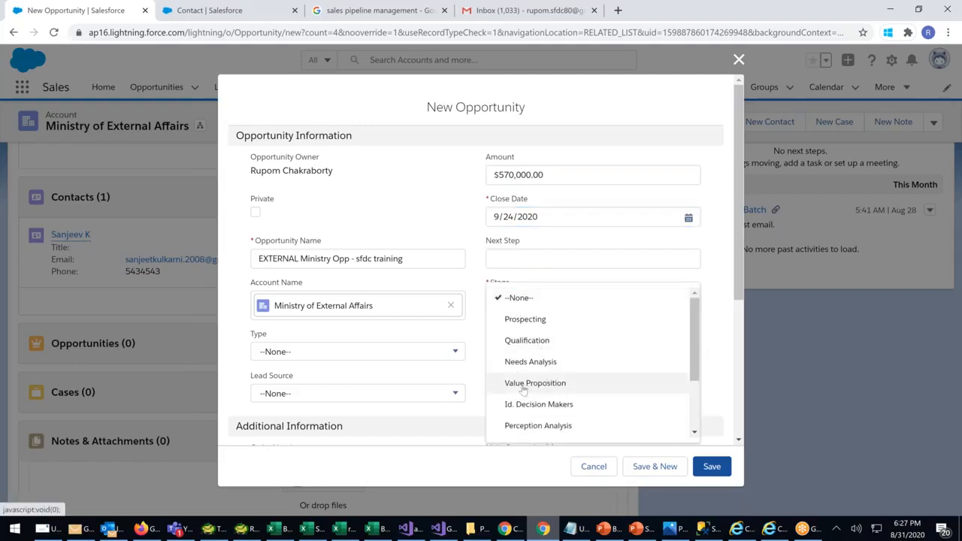
pyautogui.click(524, 387)
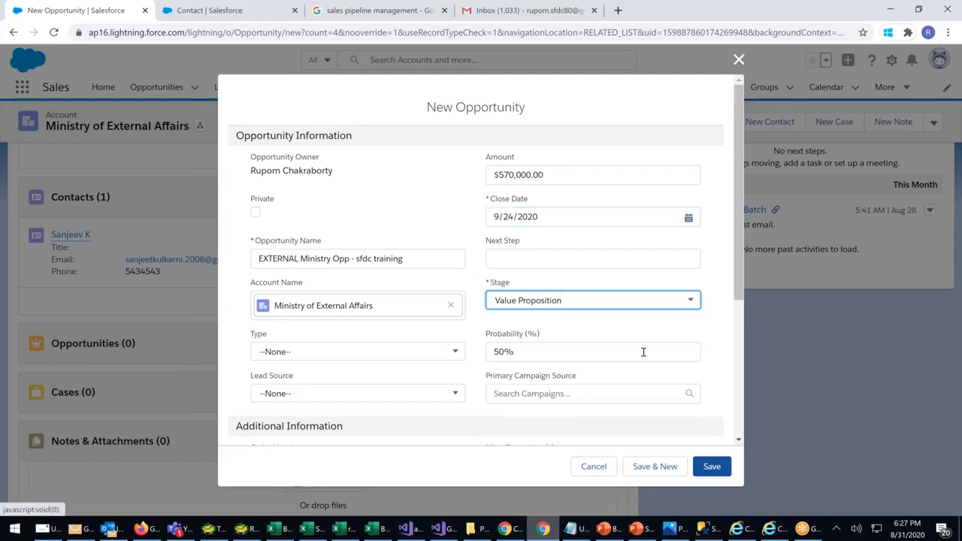
pyautogui.click(712, 468)
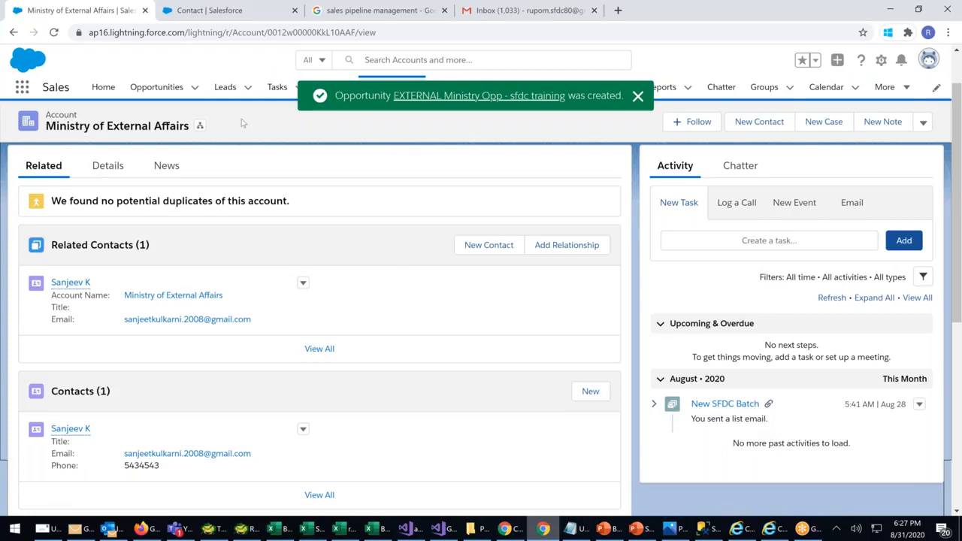
pyautogui.click(223, 88)
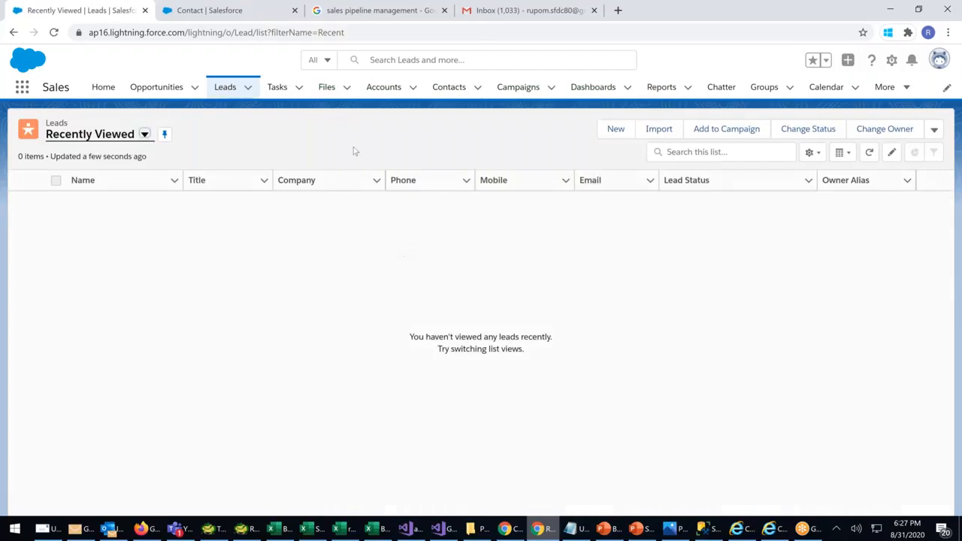
# Bring up the Recently Viewed Opportunities list containing both new opportunities
pyautogui.click(443, 89)
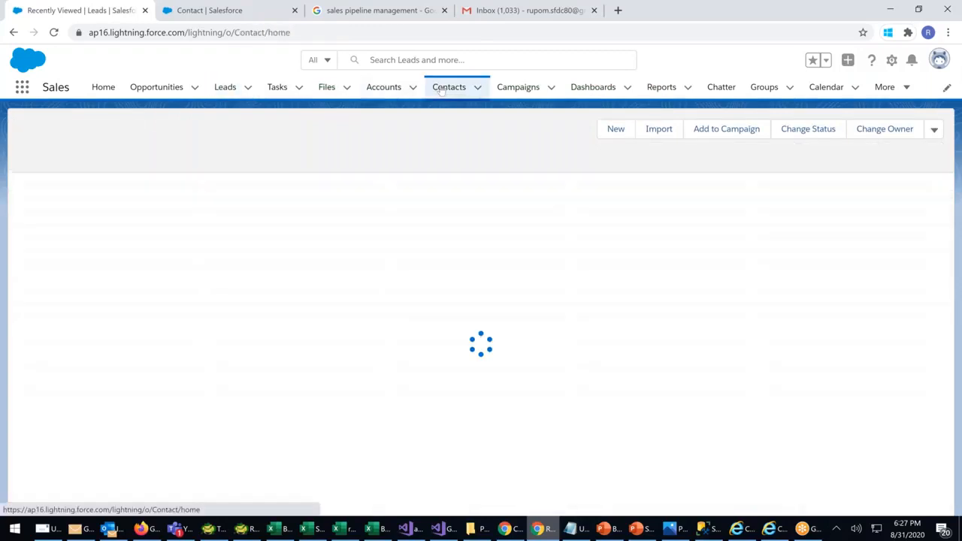
pyautogui.click(376, 90)
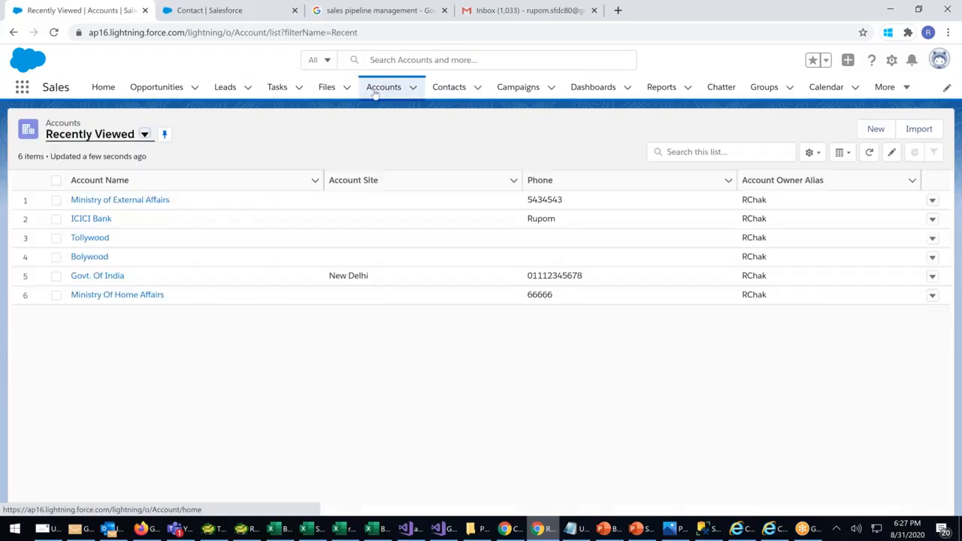
pyautogui.click(143, 89)
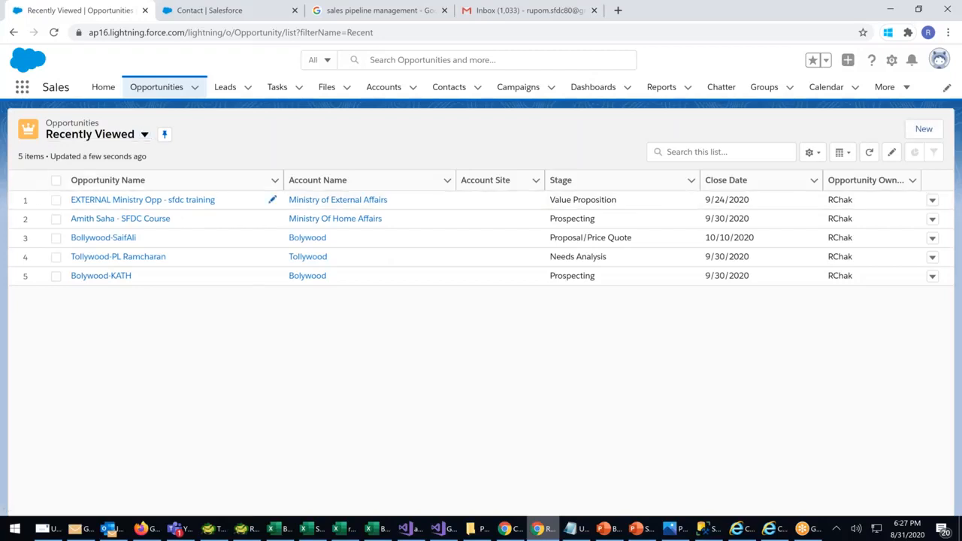
pyautogui.click(239, 200)
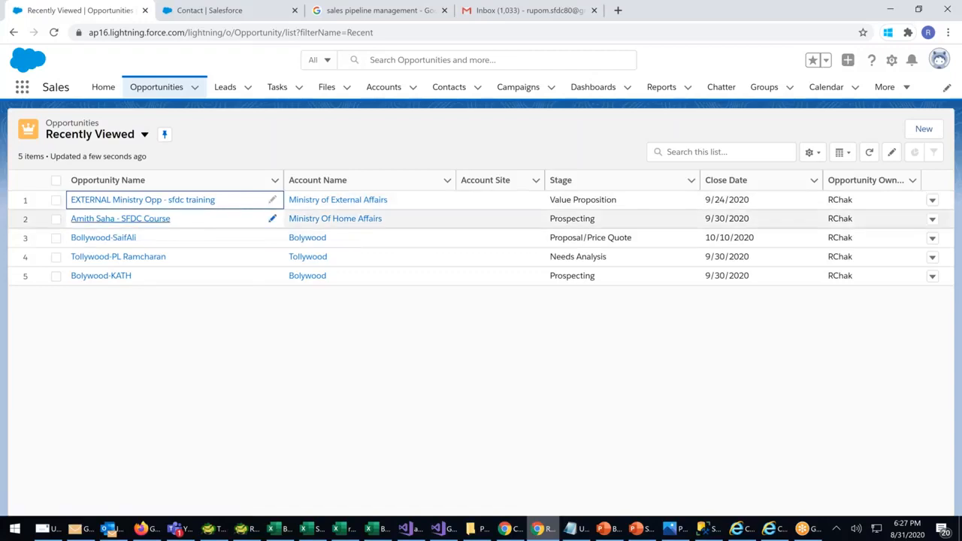
# Select the checkboxes on opportunity rows 3, 4 and 5
pyautogui.click(54, 219)
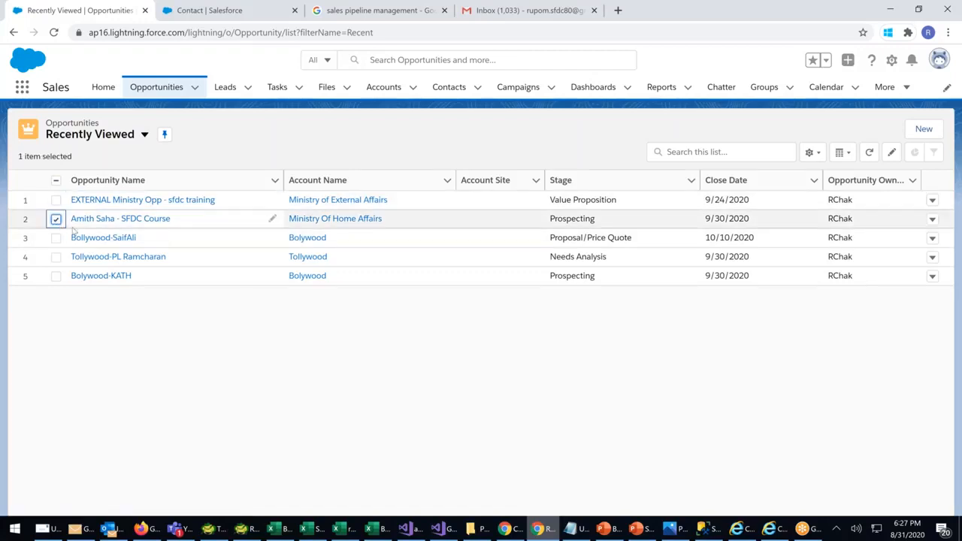
pyautogui.click(56, 238)
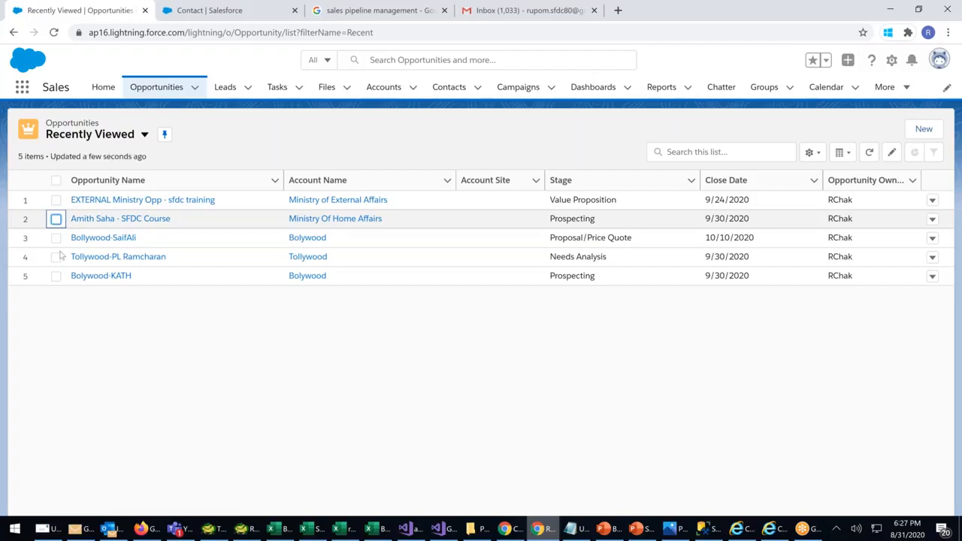
pyautogui.click(57, 258)
pyautogui.click(57, 276)
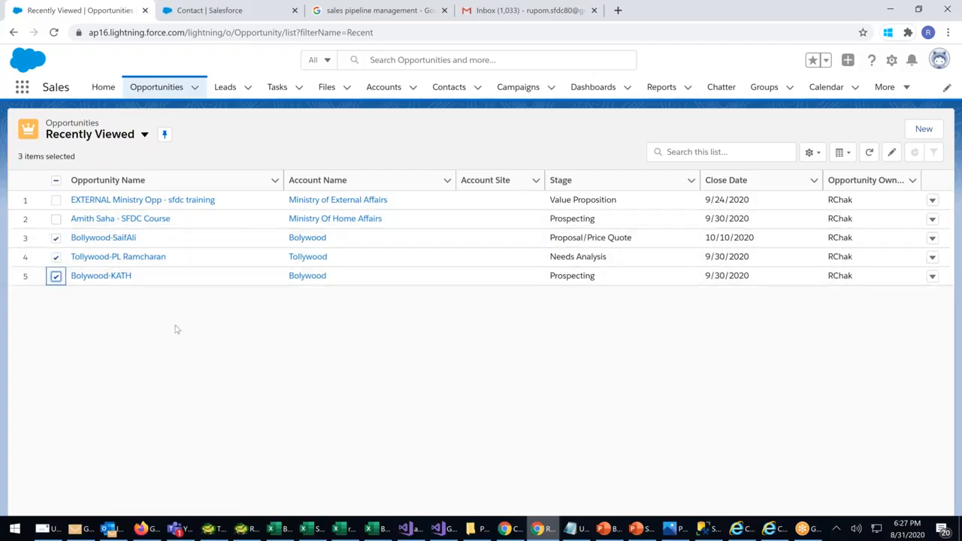